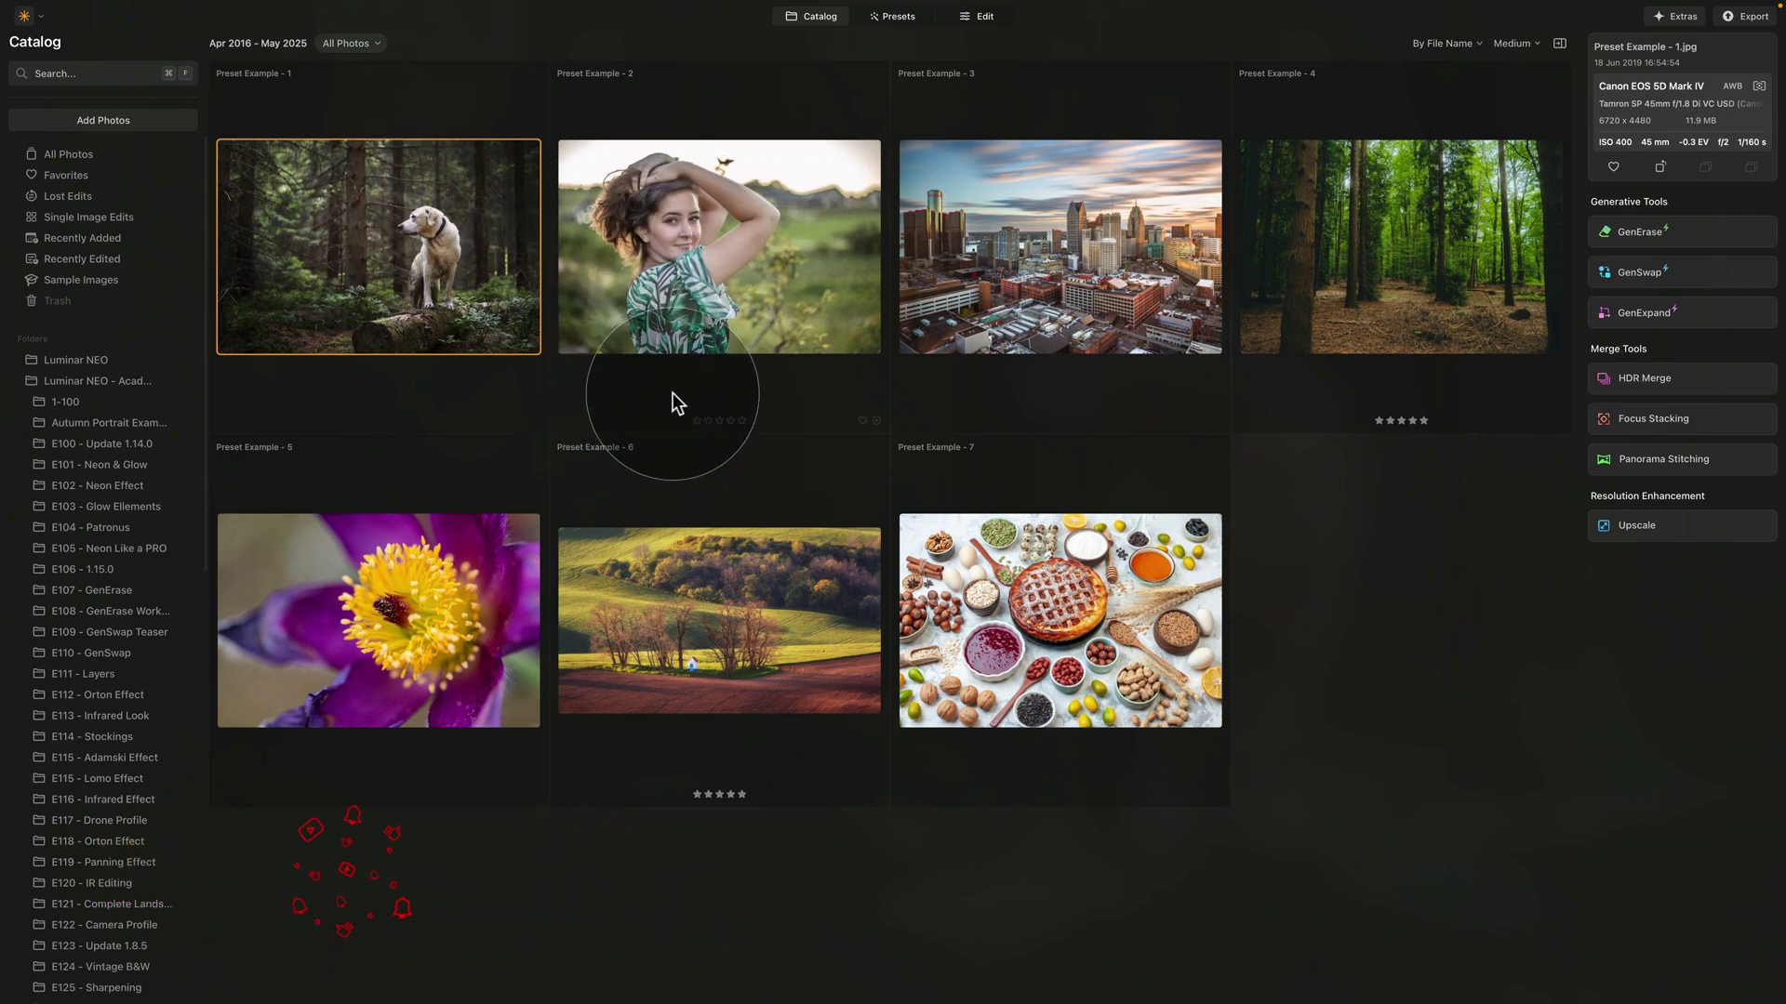
# - Browse the catalog, pick the woman portrait Preset Example - 2, and view it in Presets
pyautogui.click(785, 254)
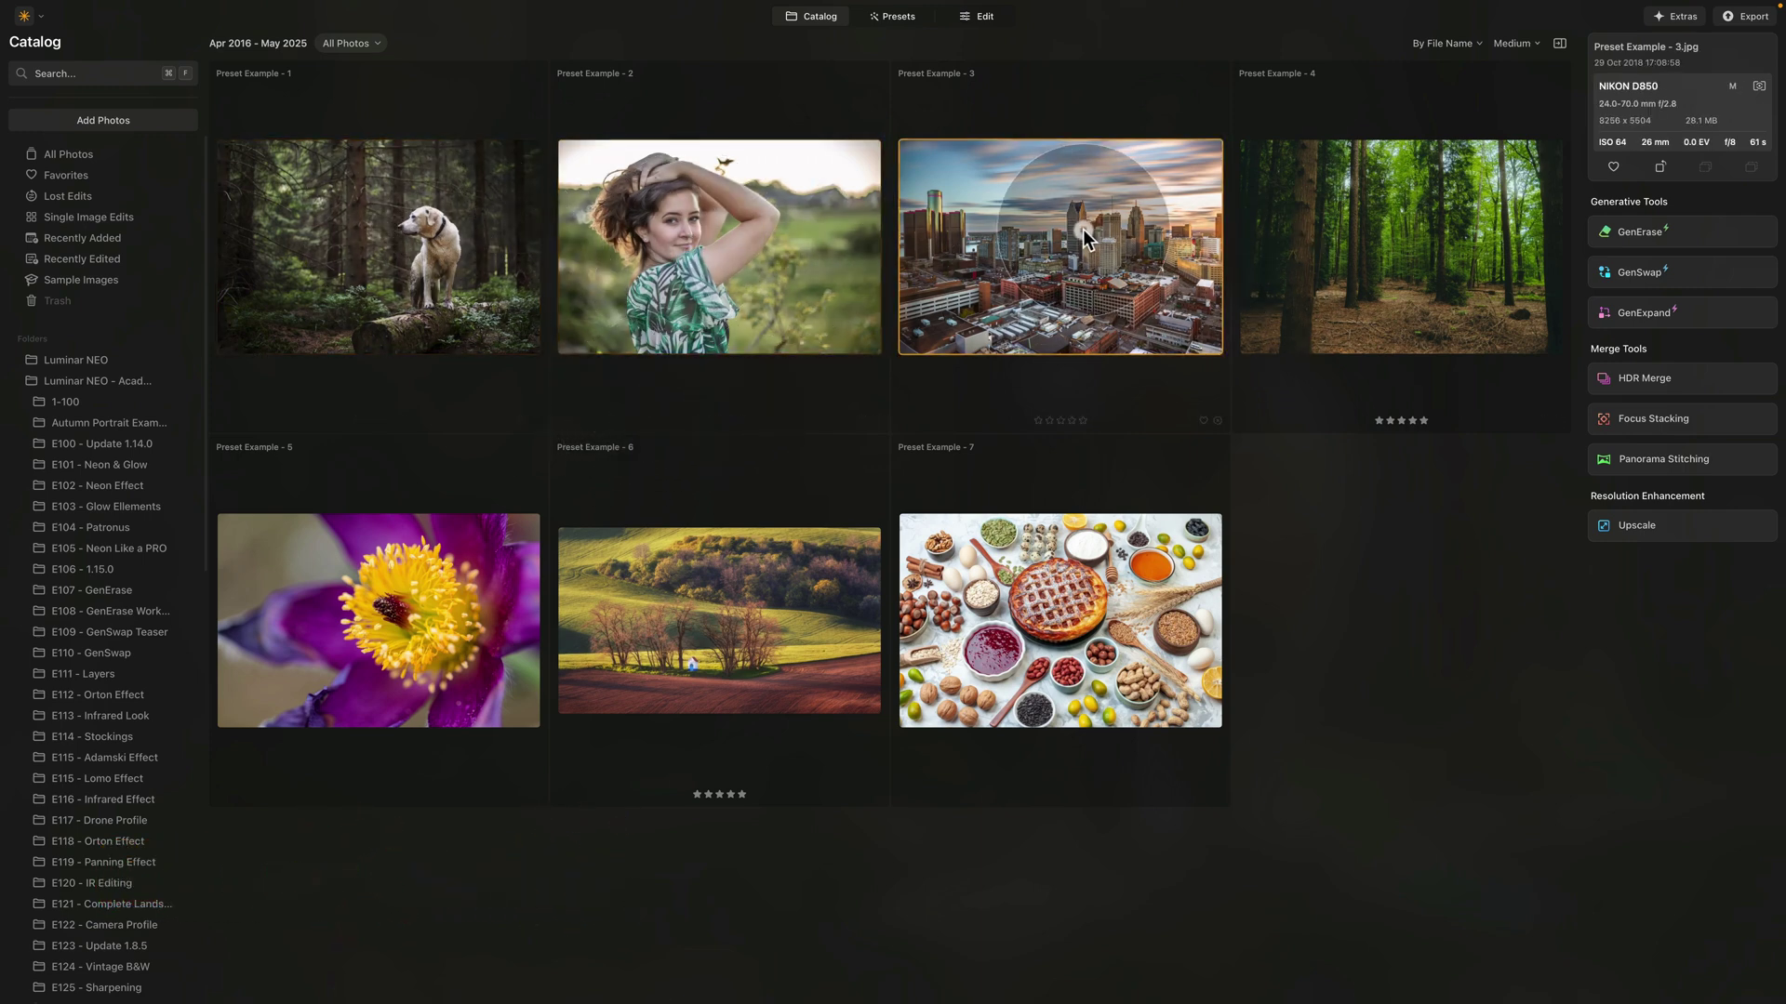
pyautogui.click(1404, 238)
pyautogui.click(276, 628)
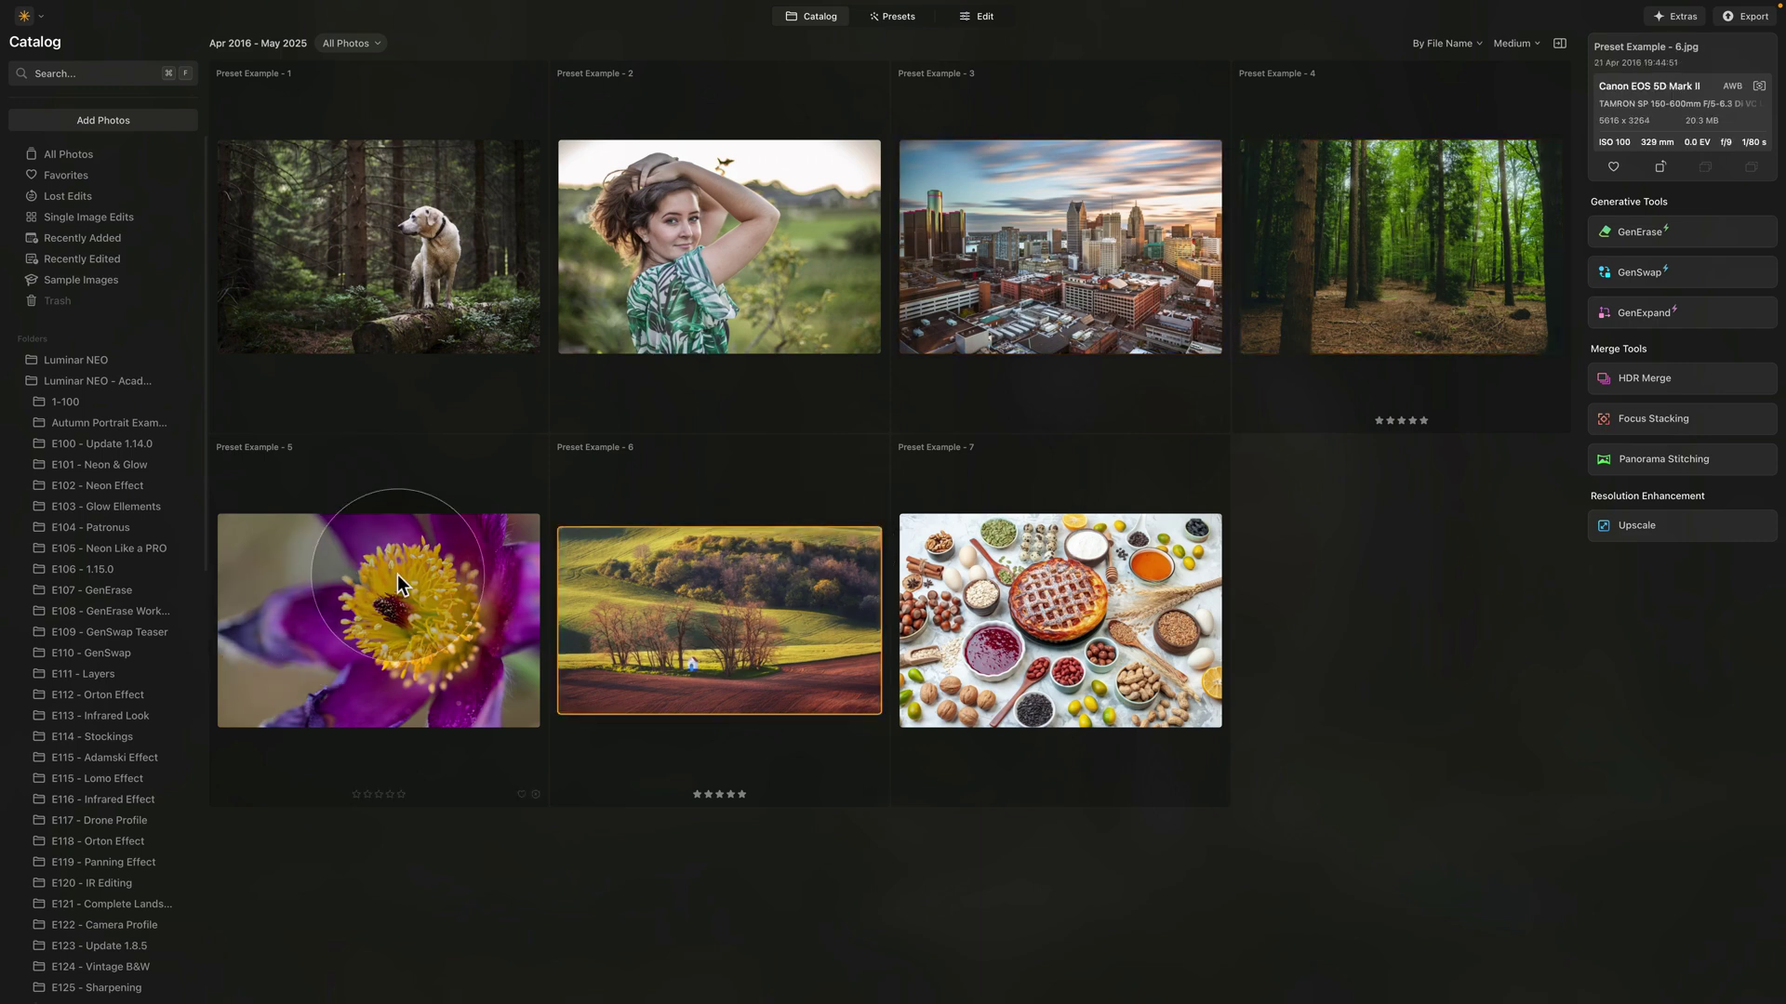
pyautogui.click(1047, 600)
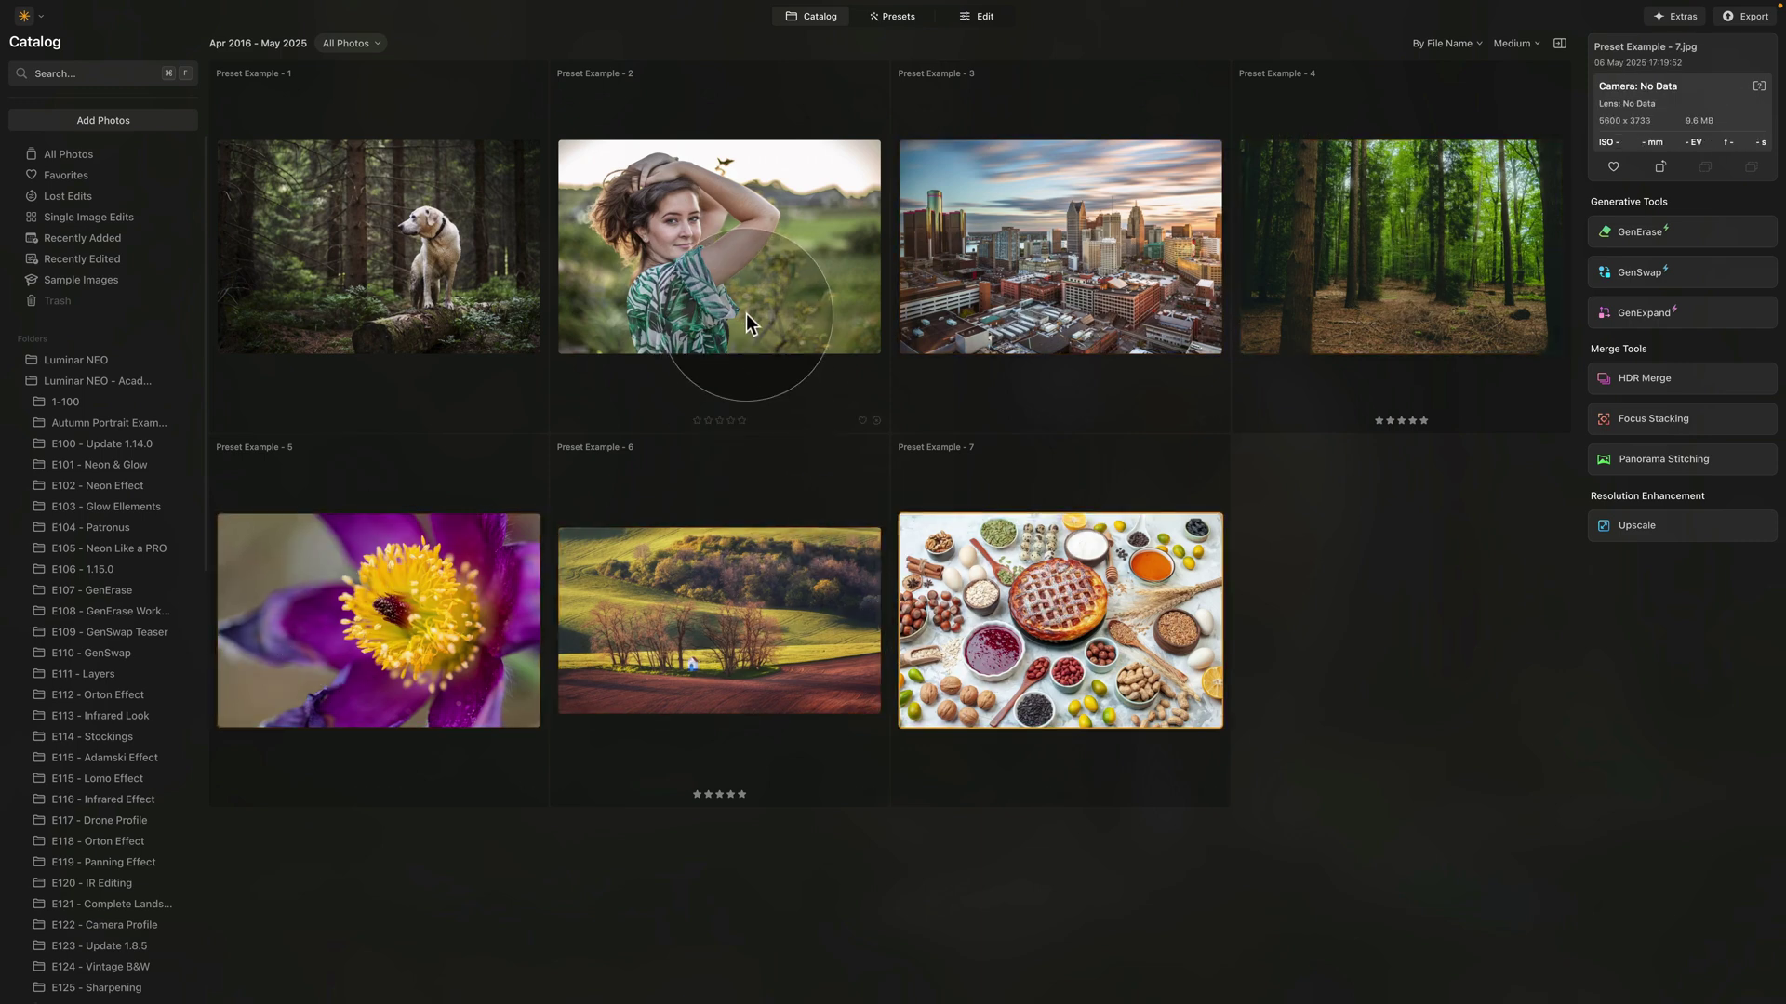
pyautogui.click(747, 316)
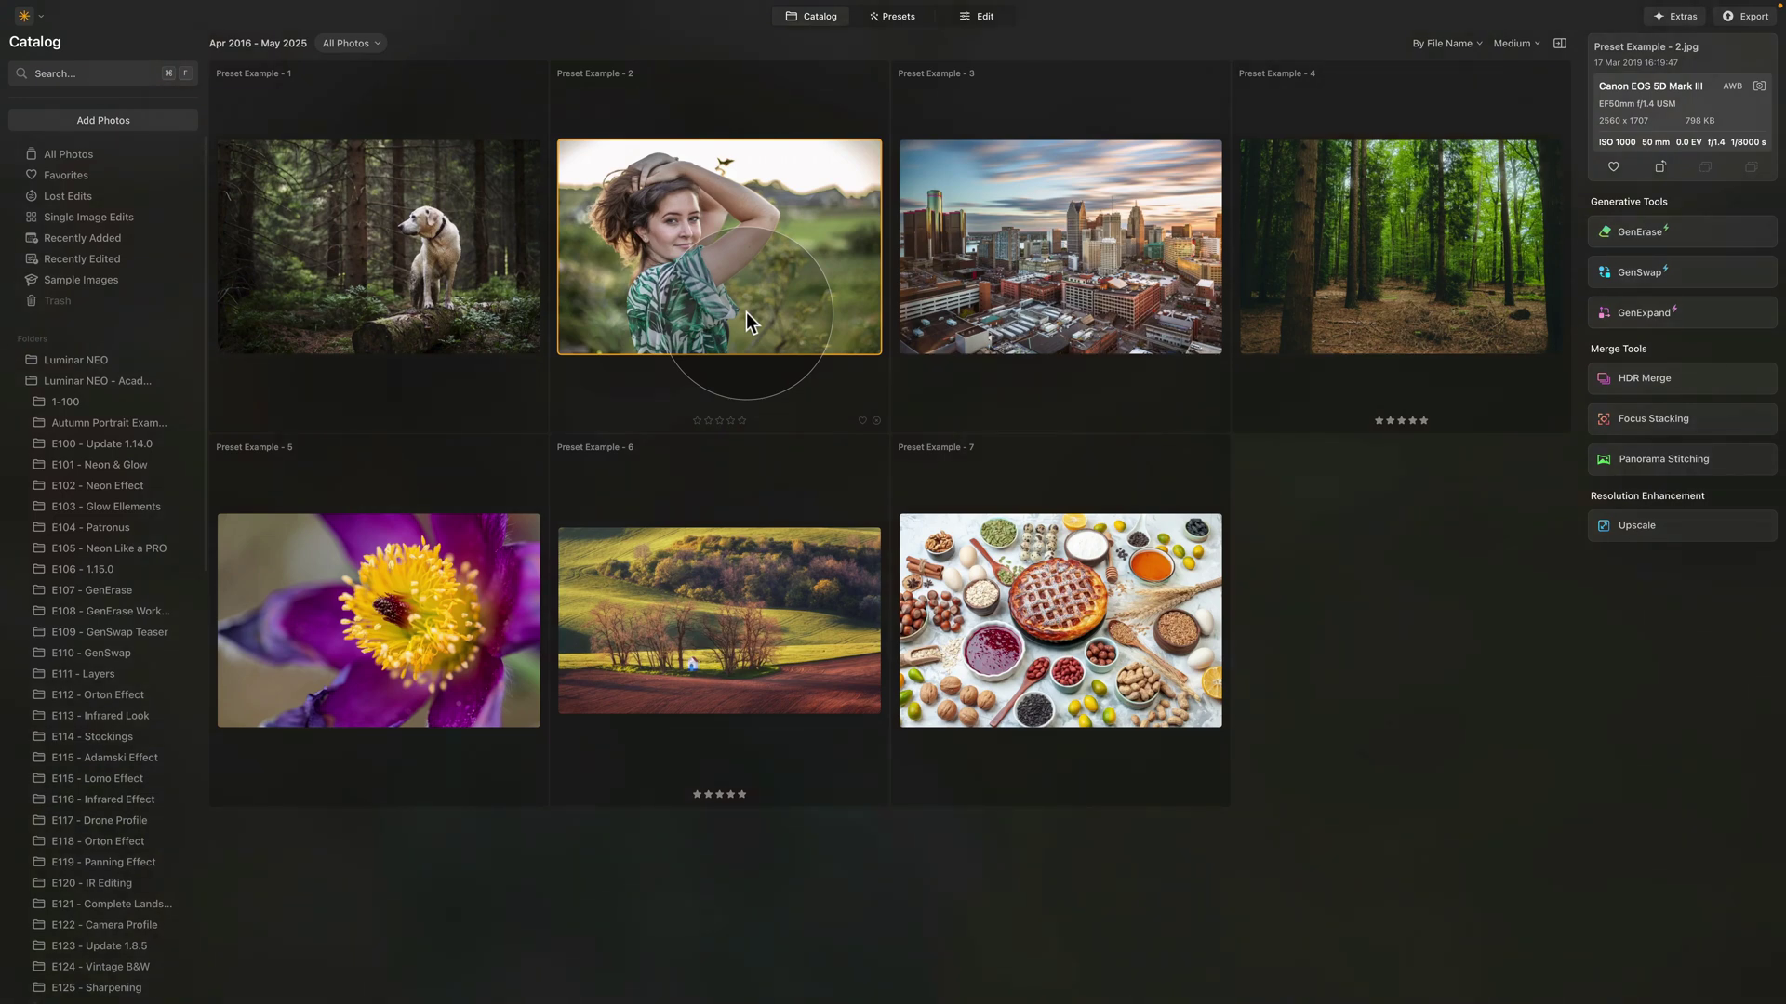
pyautogui.click(903, 107)
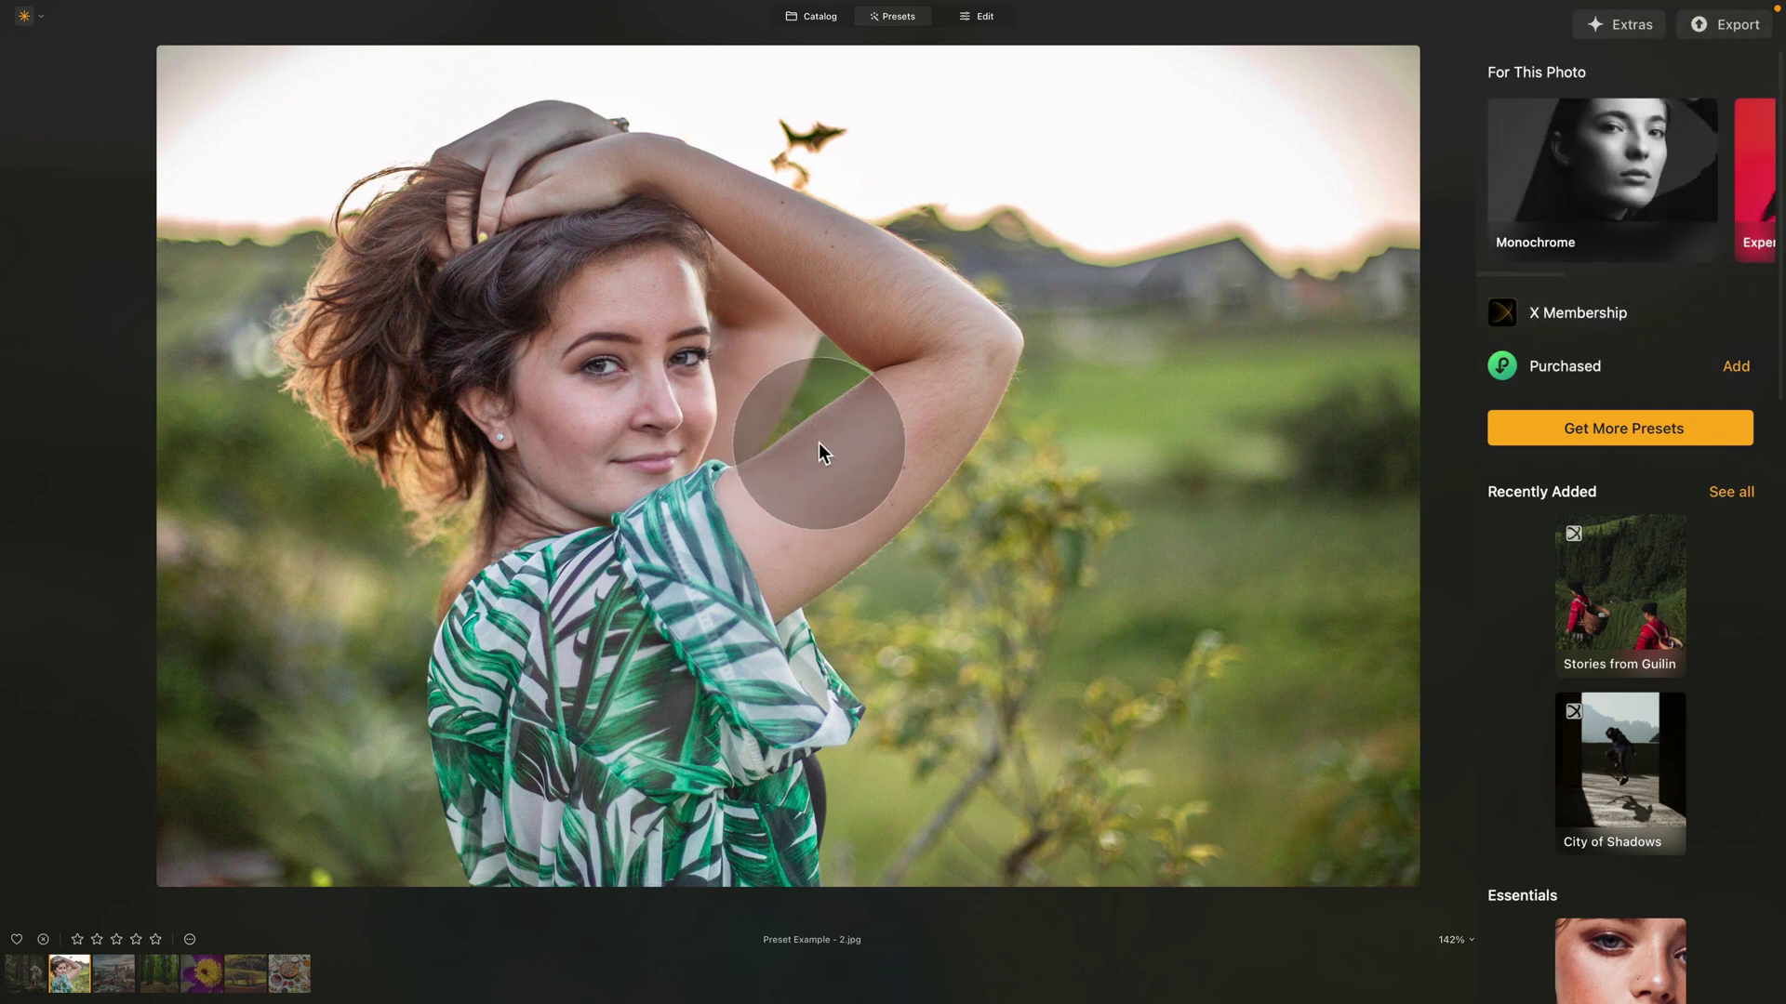
# - Browse suggested collections for the portrait, then for the forest photo Preset Example - 4
pyautogui.click(1755, 177)
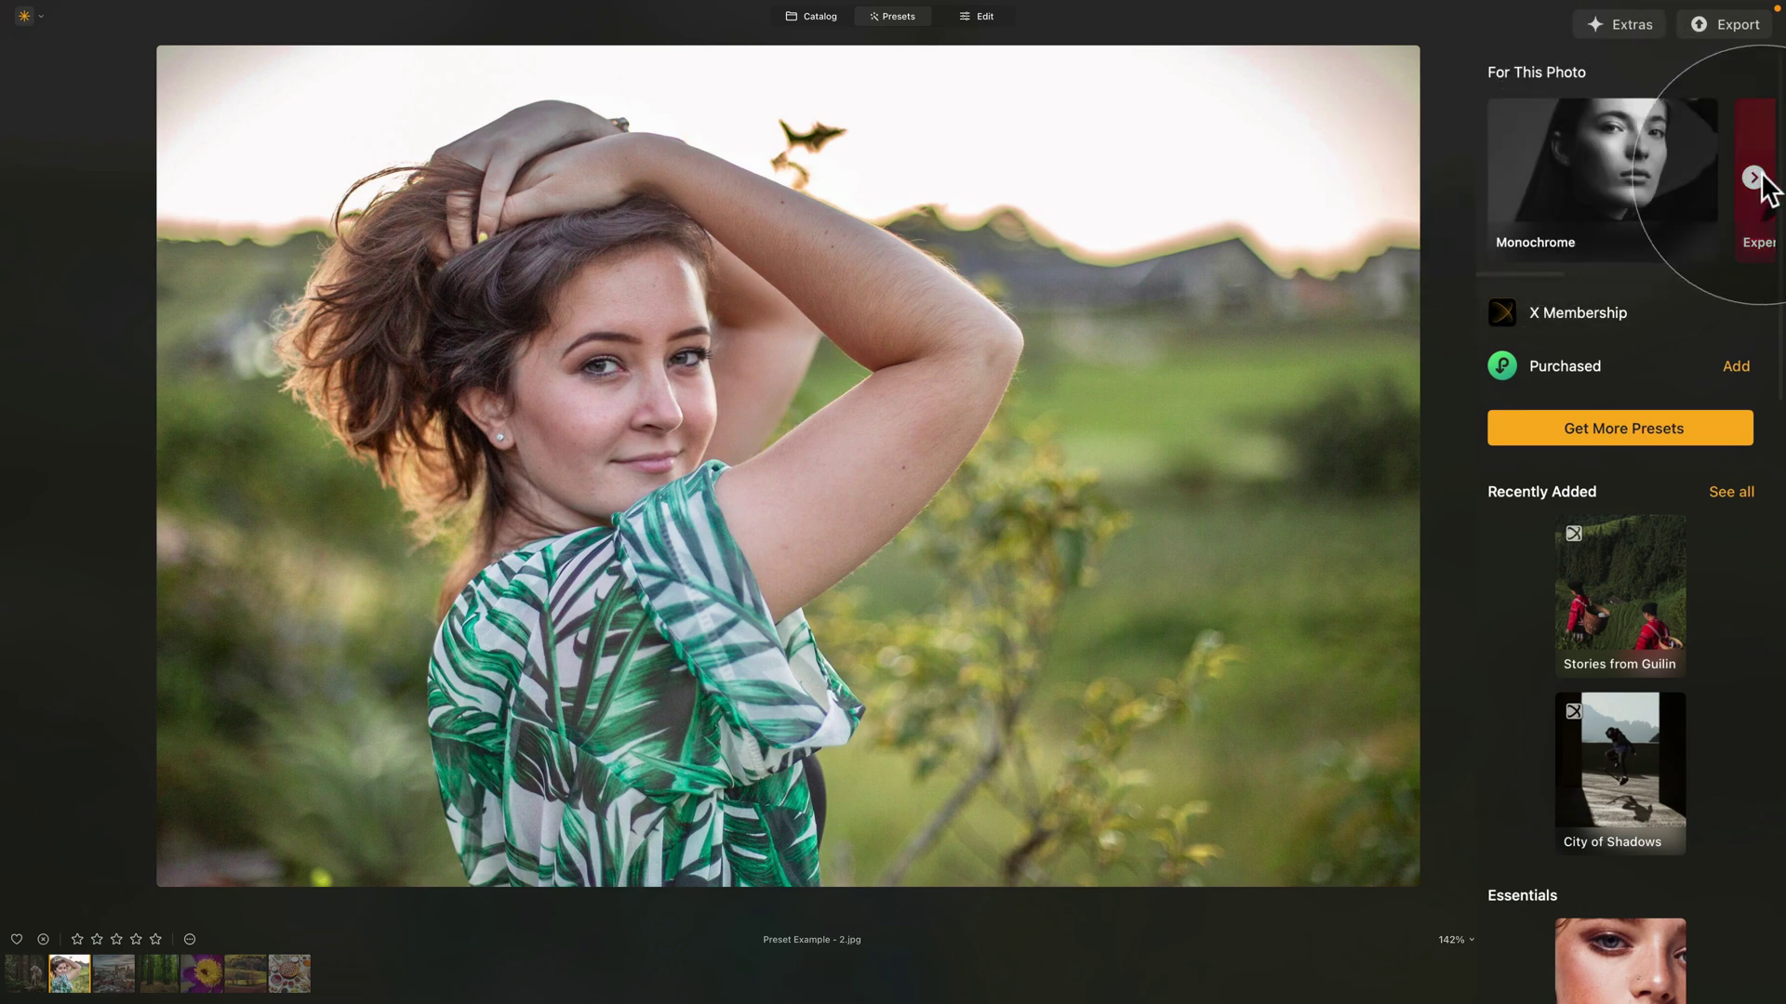
pyautogui.click(168, 972)
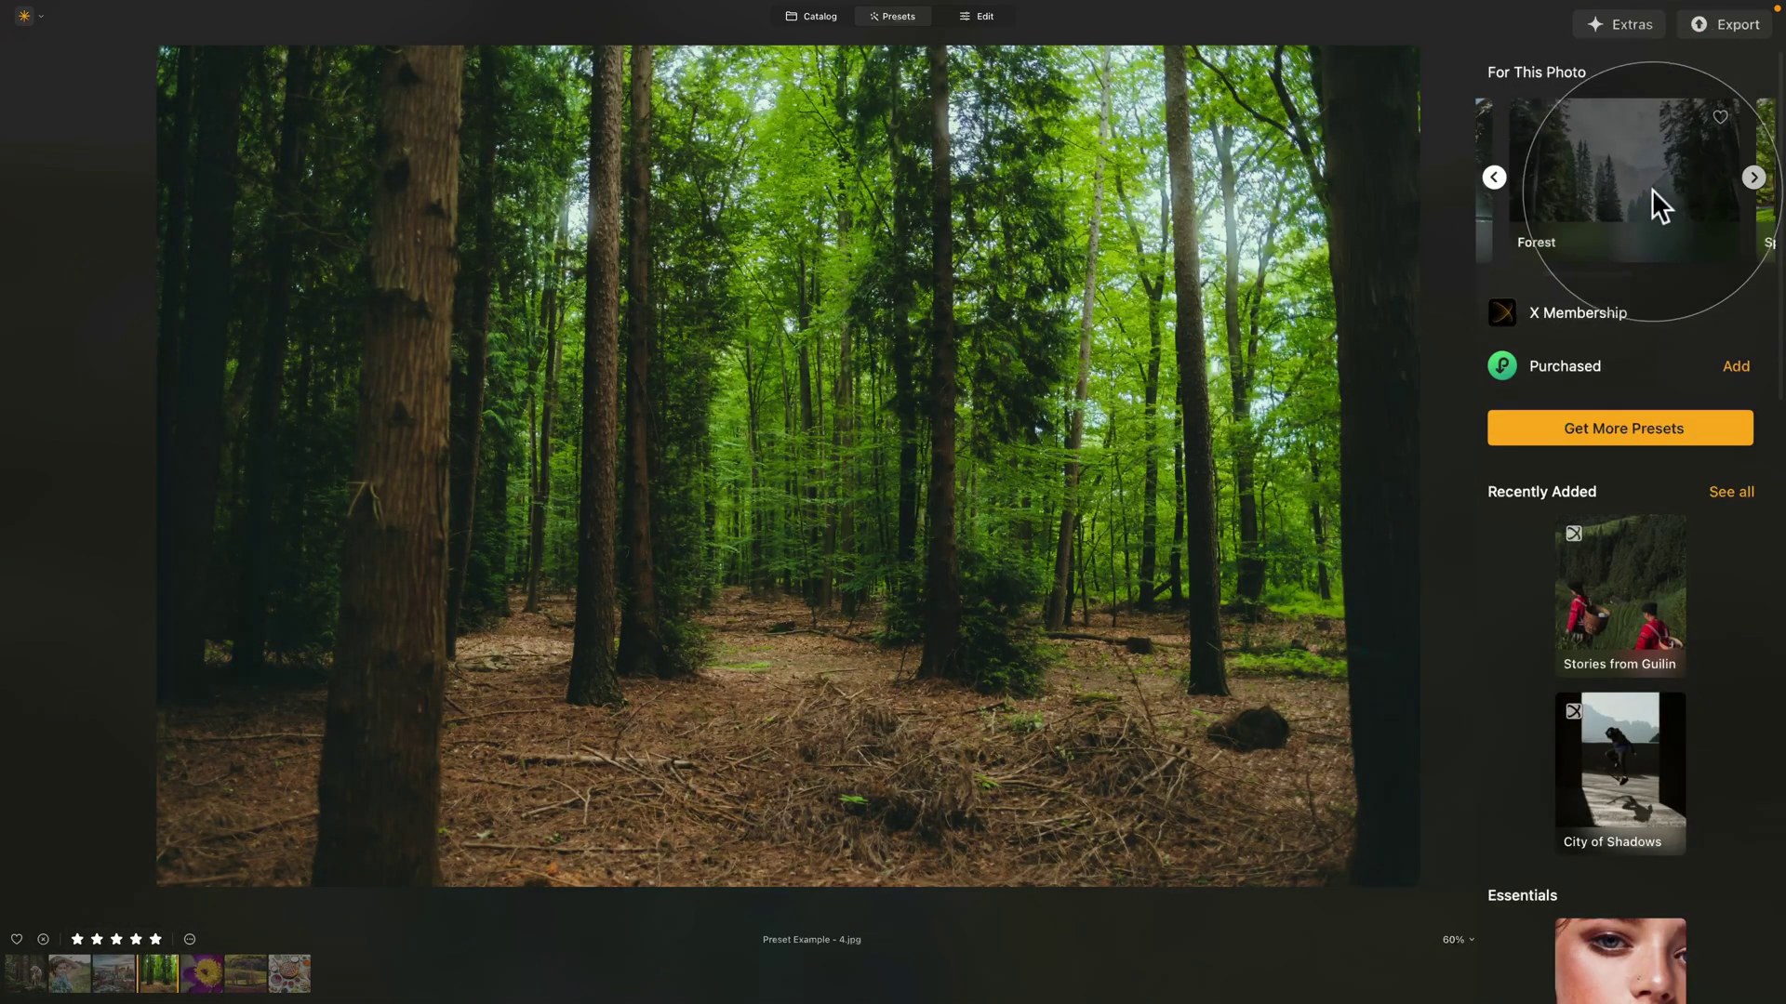
pyautogui.click(1753, 176)
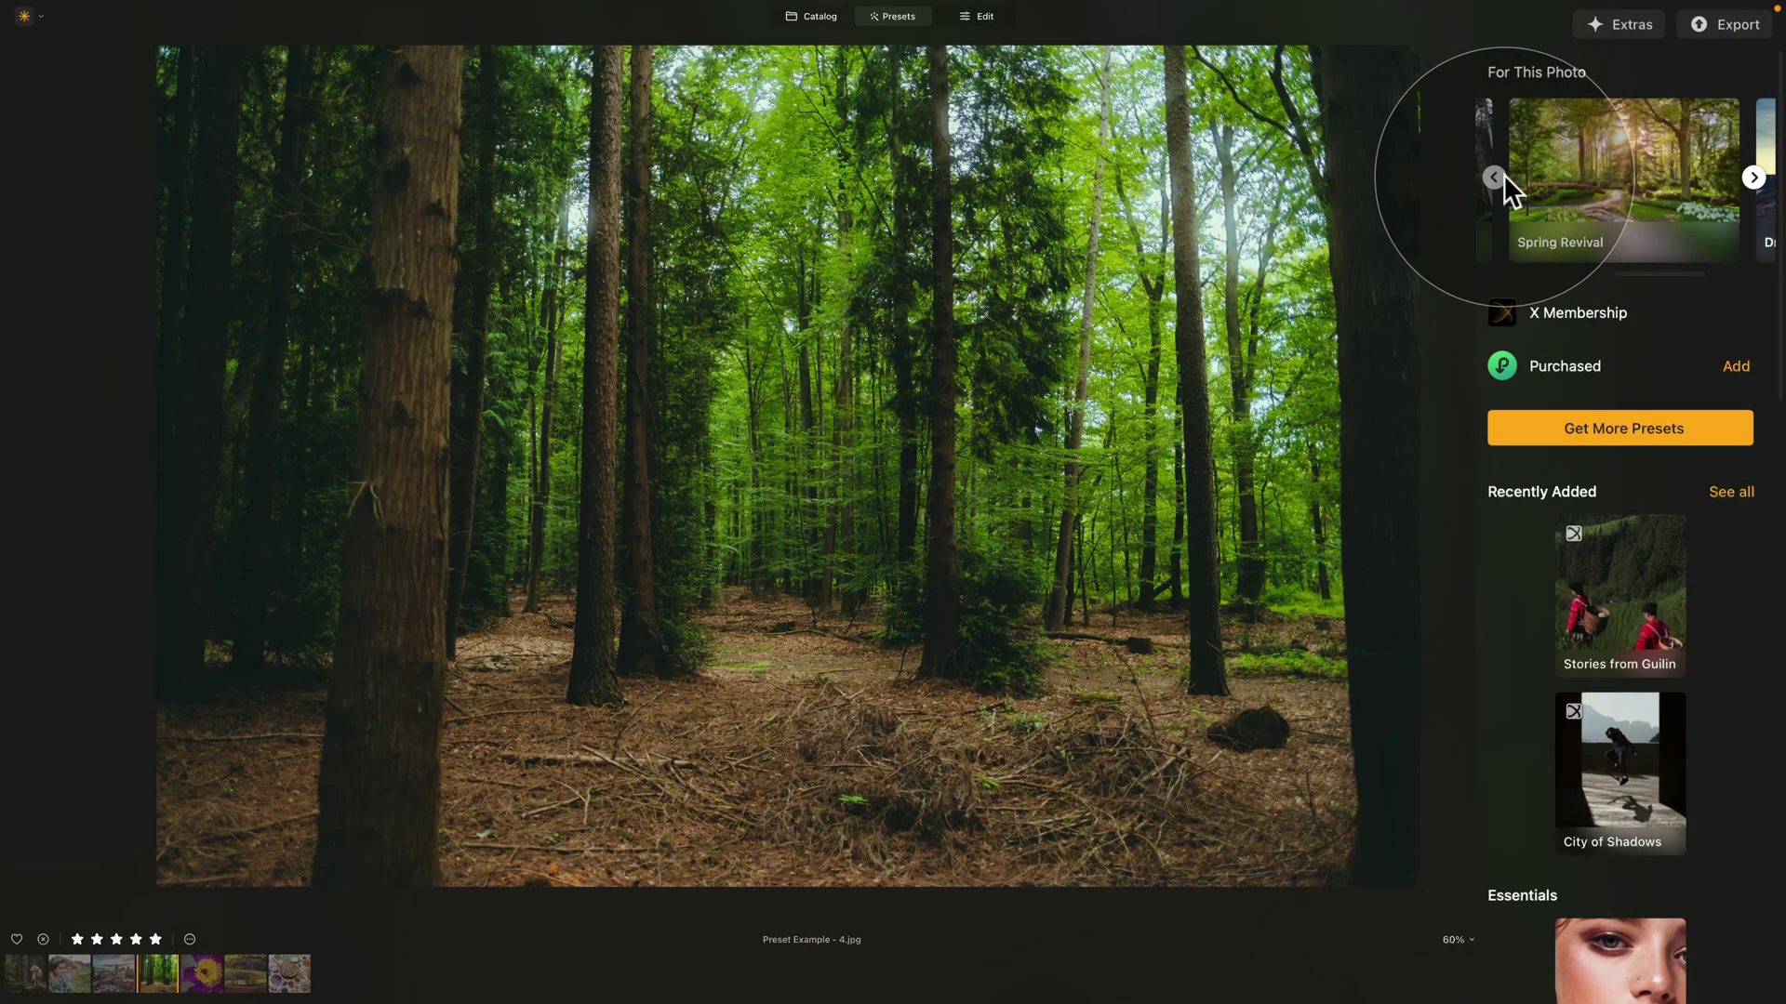
pyautogui.click(1493, 176)
# - Show the dog photo Preset Example - 1 with its Moody Mutts suggestion
pyautogui.click(23, 975)
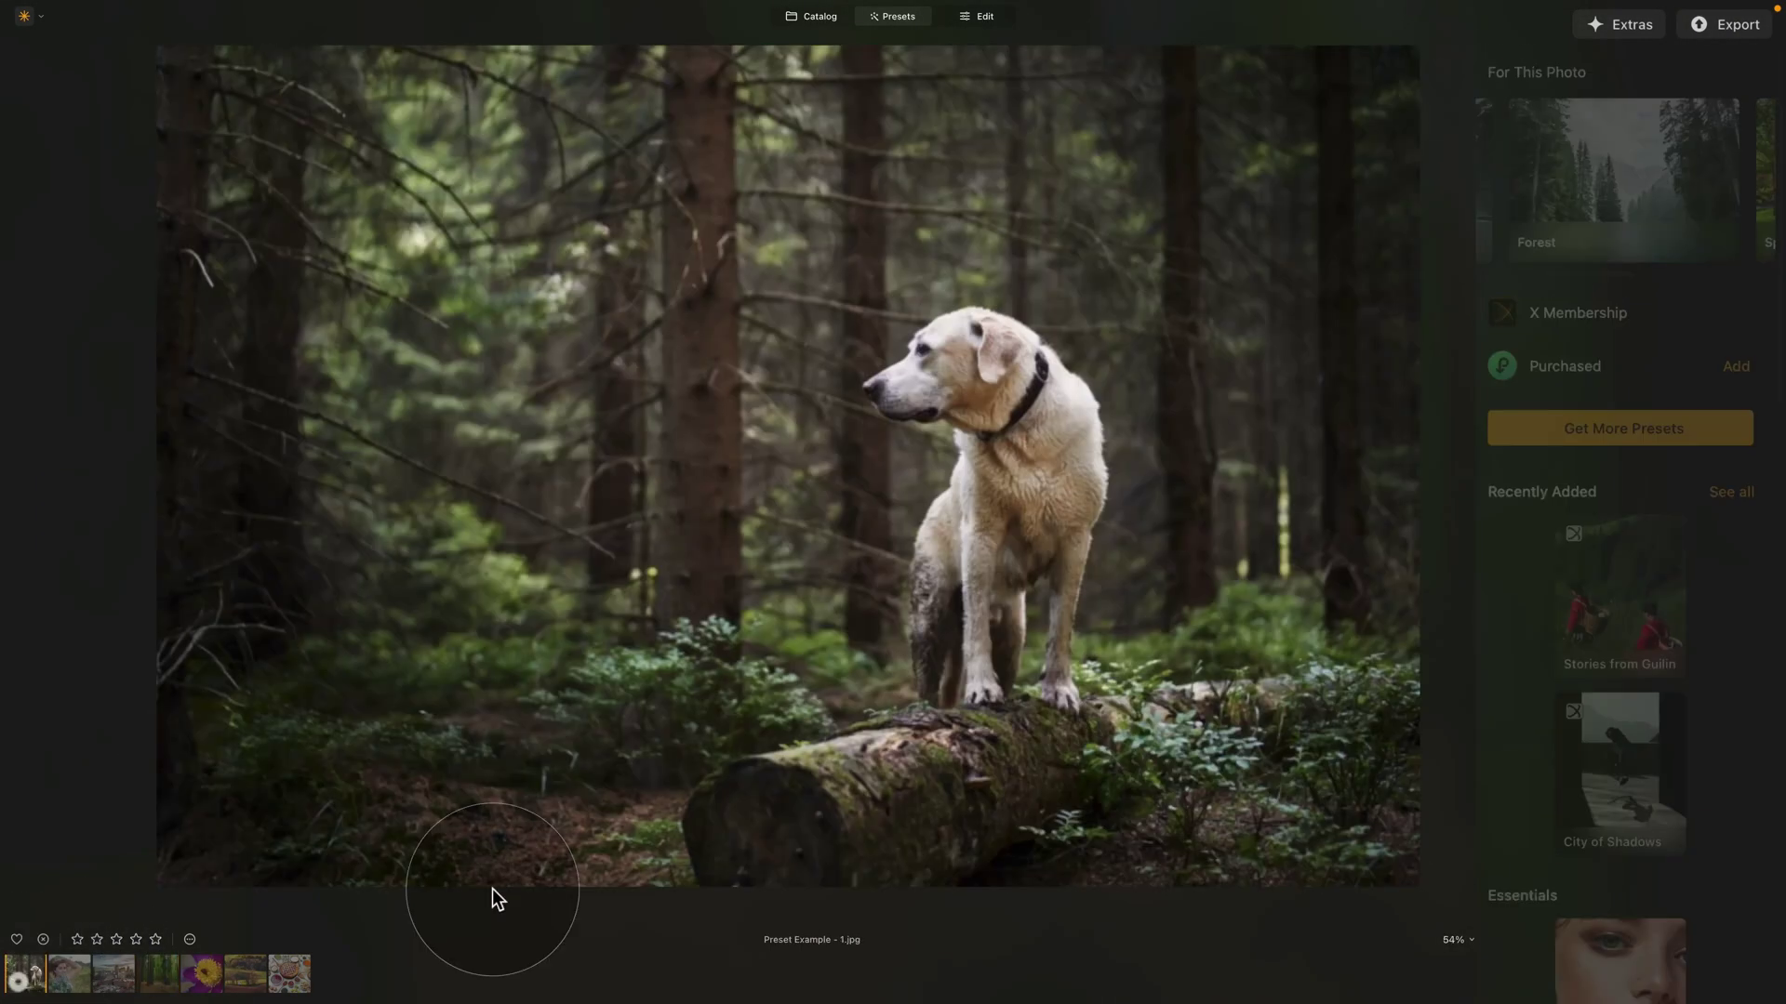
pyautogui.click(1498, 171)
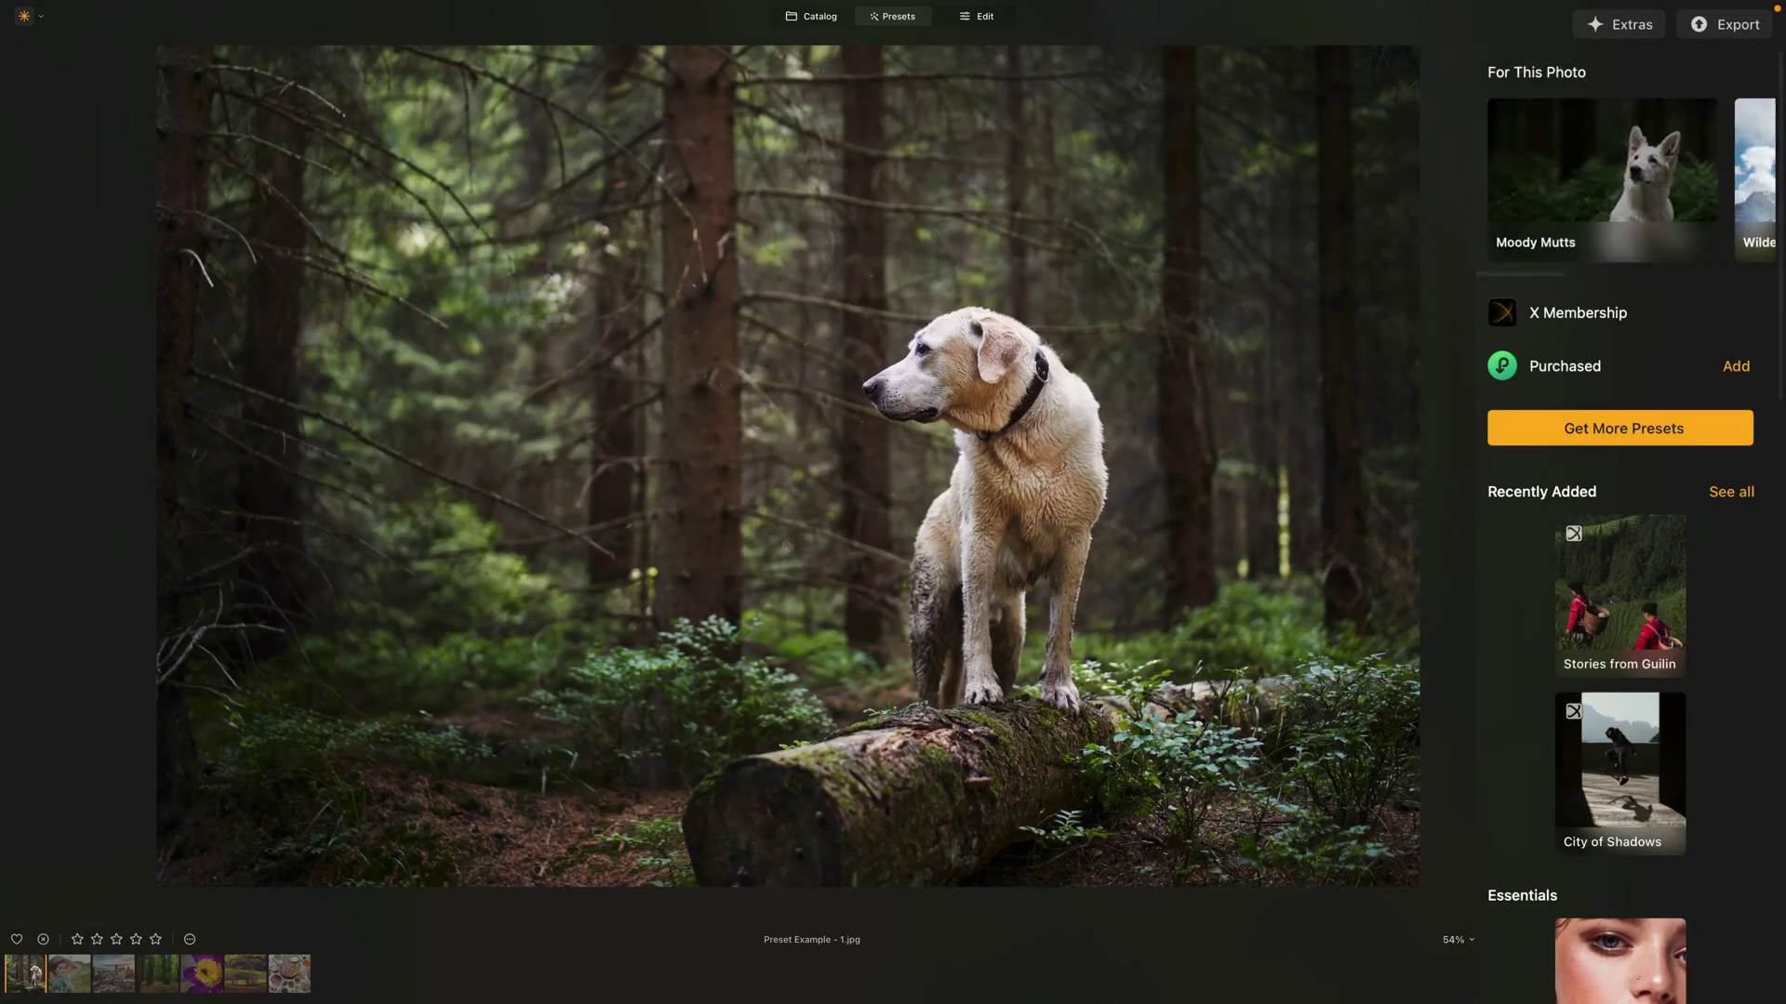
pyautogui.click(1483, 190)
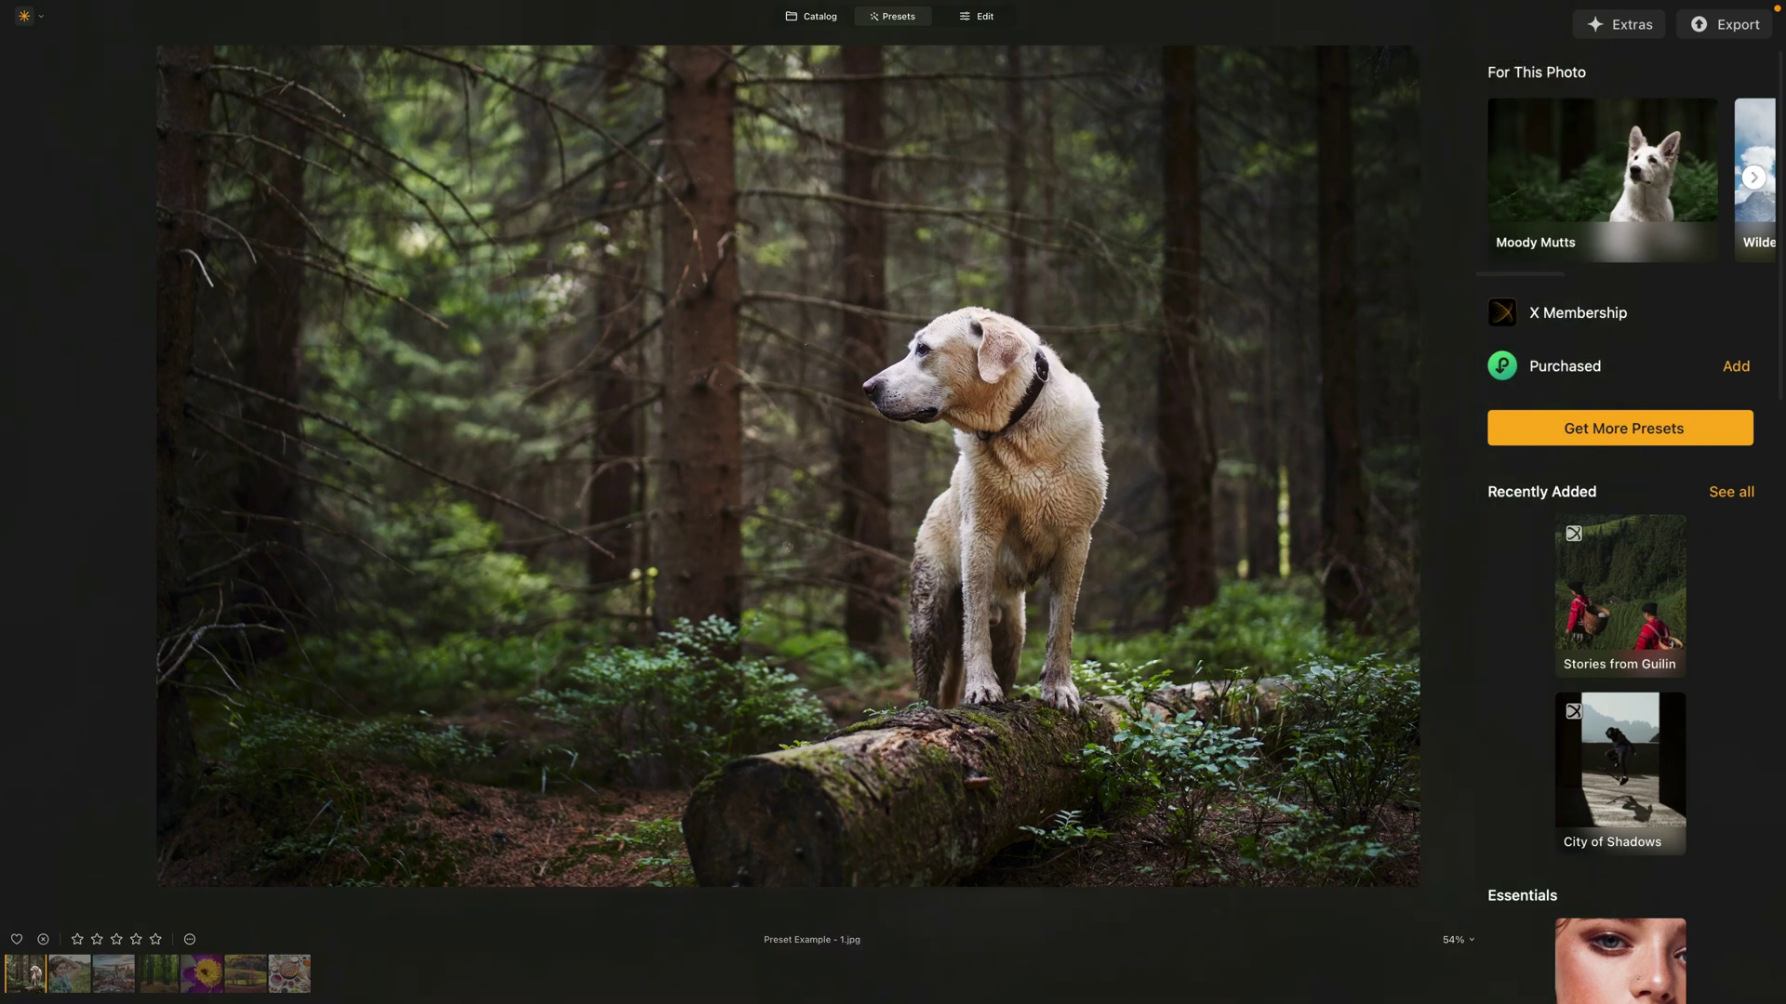
pyautogui.click(1508, 104)
pyautogui.click(1639, 307)
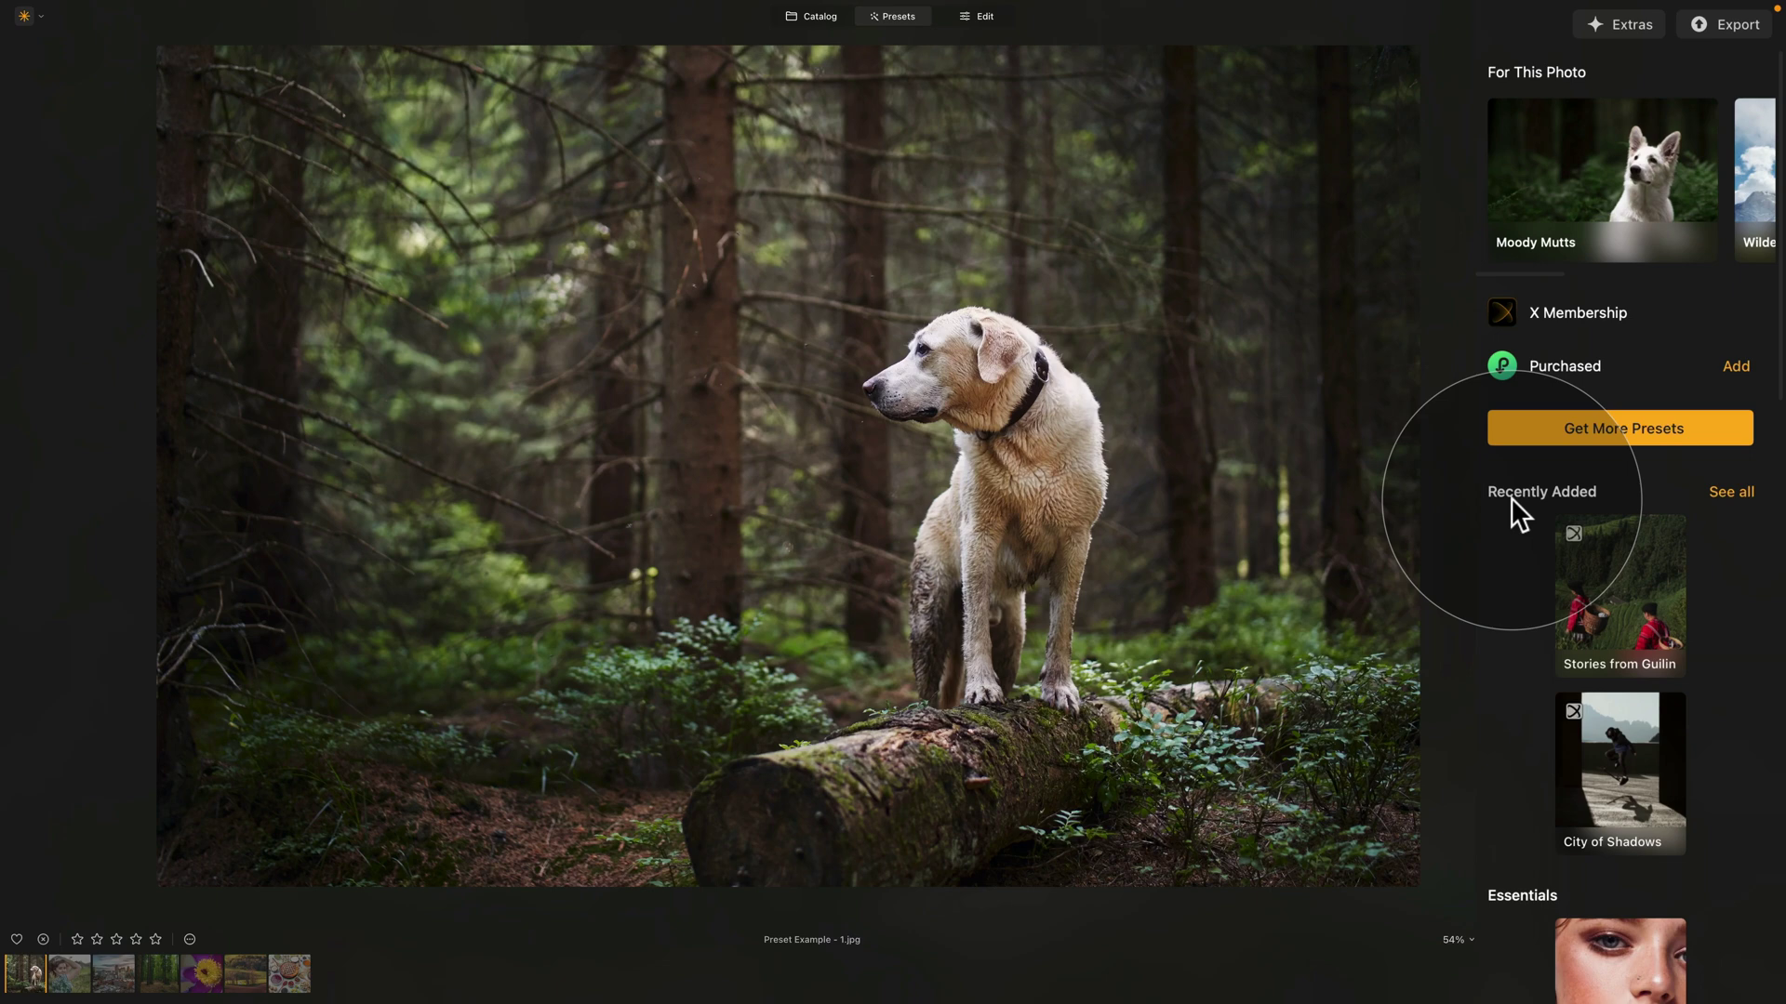
pyautogui.scroll(-2, 1590, 898)
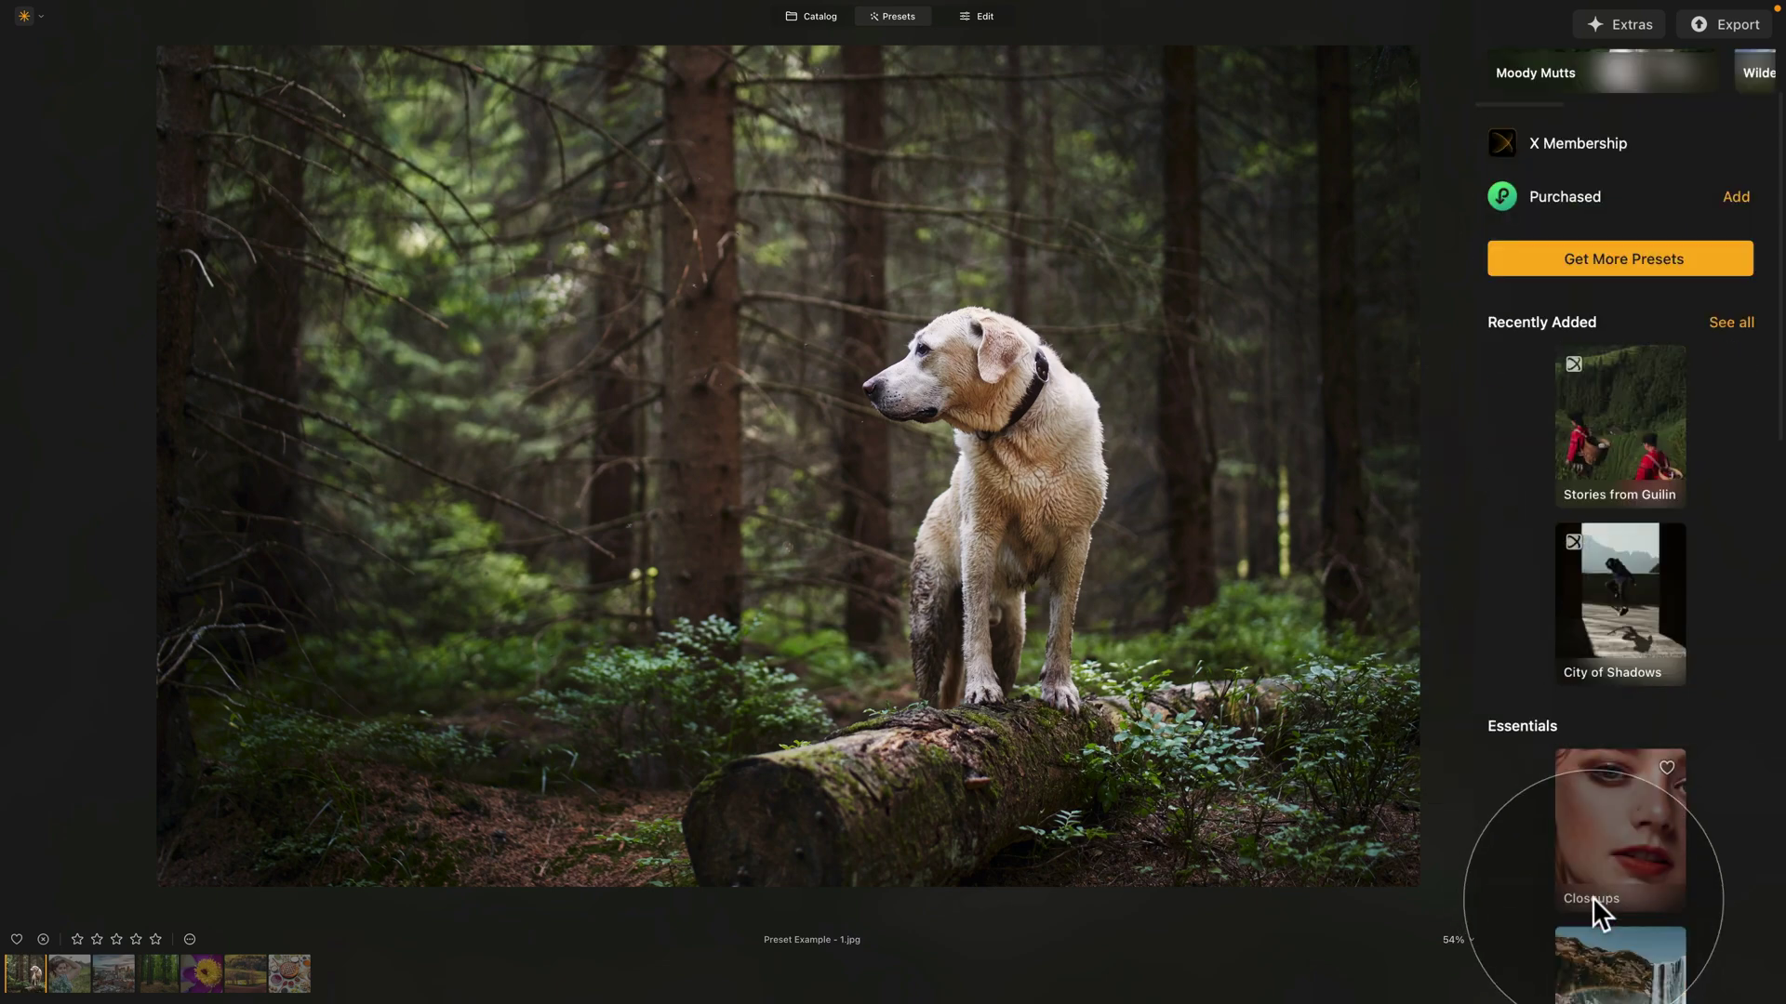
pyautogui.scroll(-5, 1591, 891)
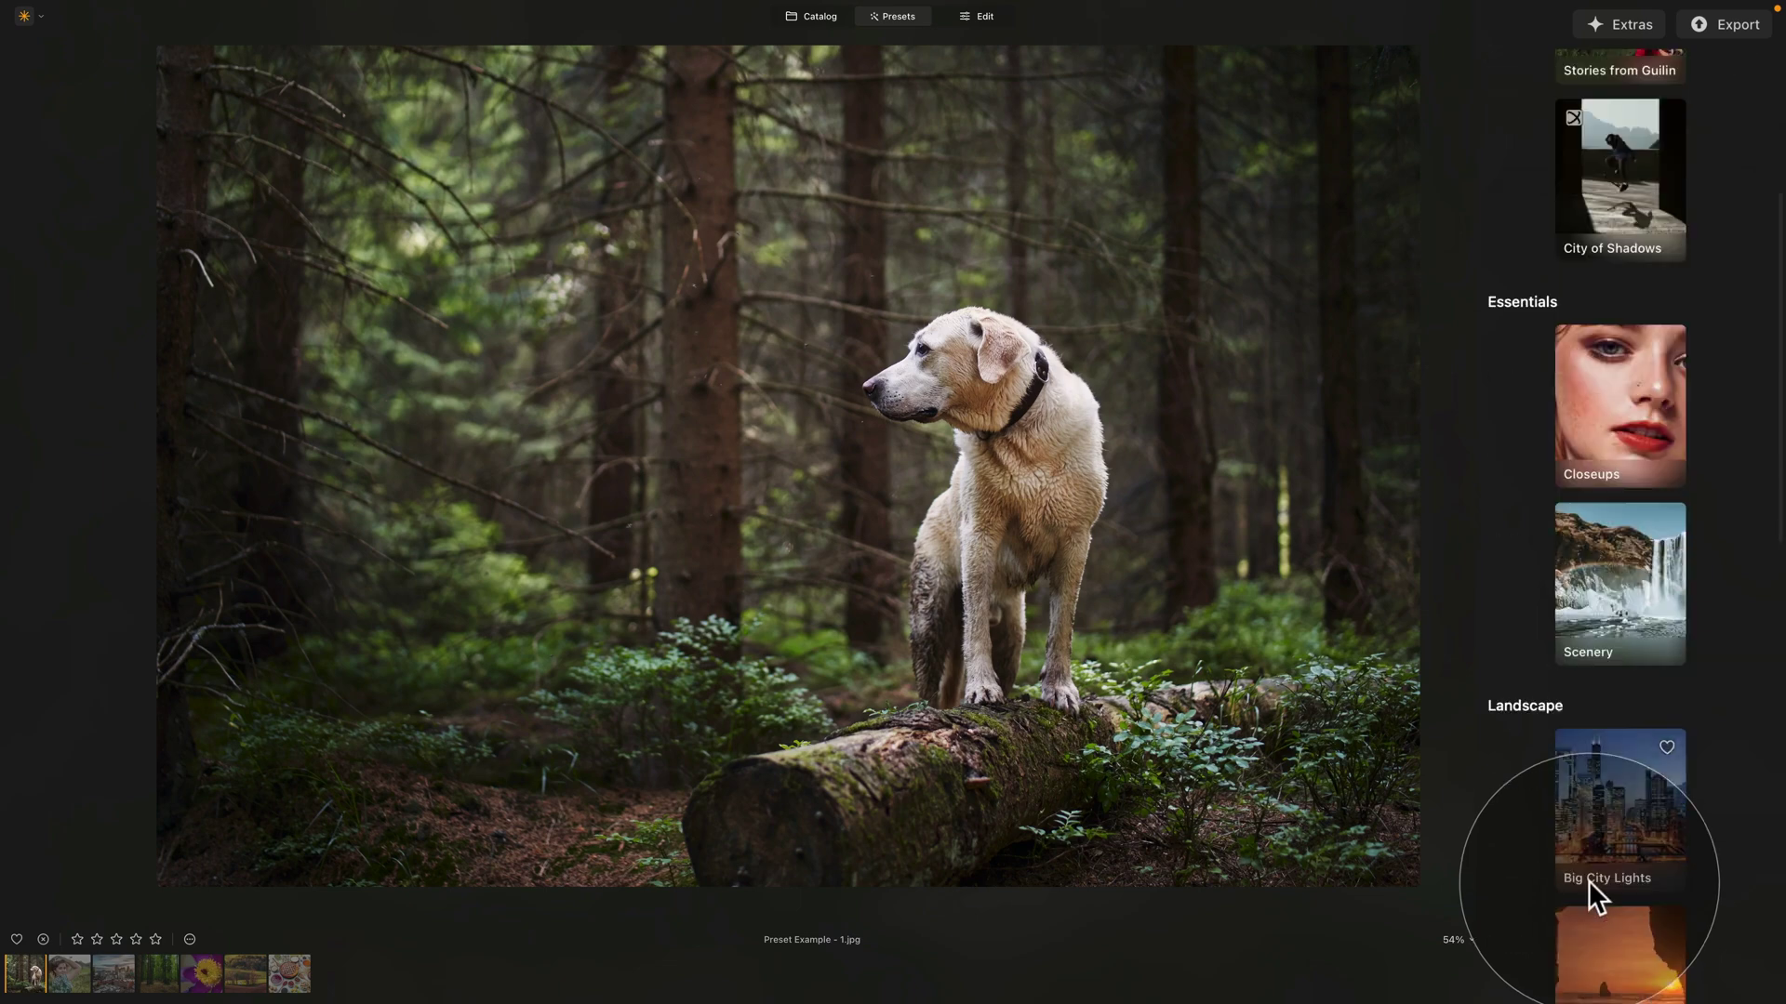
pyautogui.scroll(-2, 1589, 880)
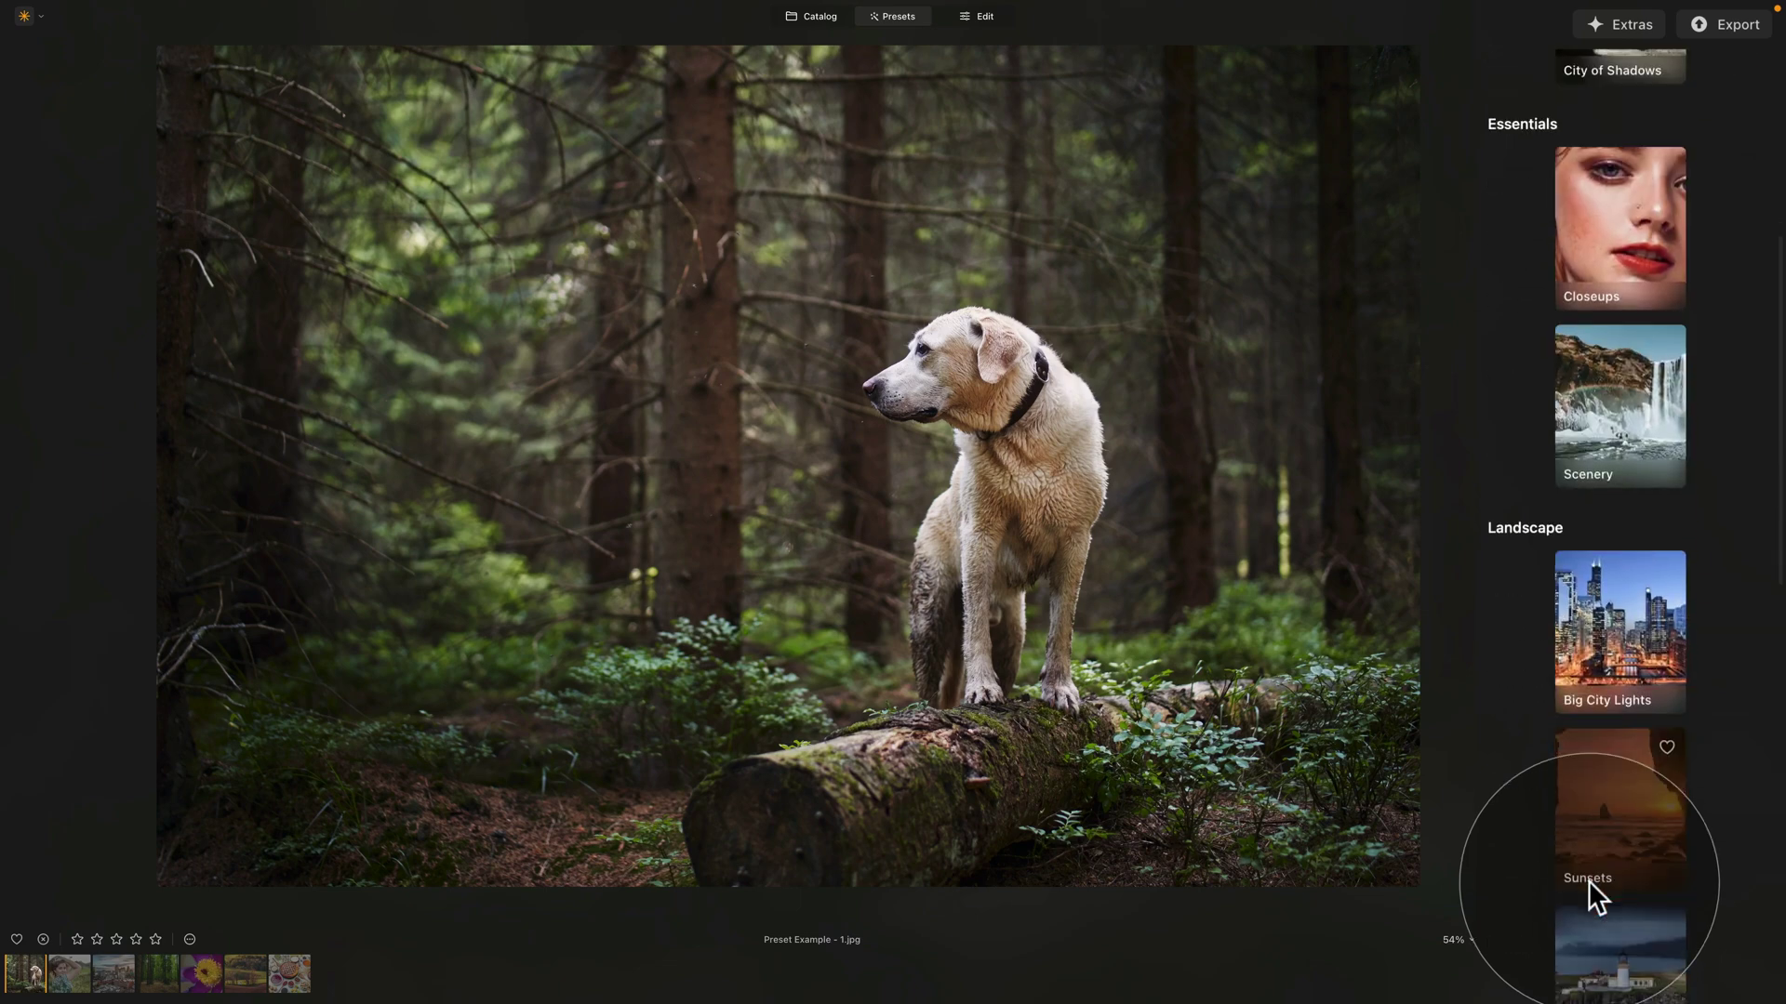
pyautogui.scroll(-15, 1588, 880)
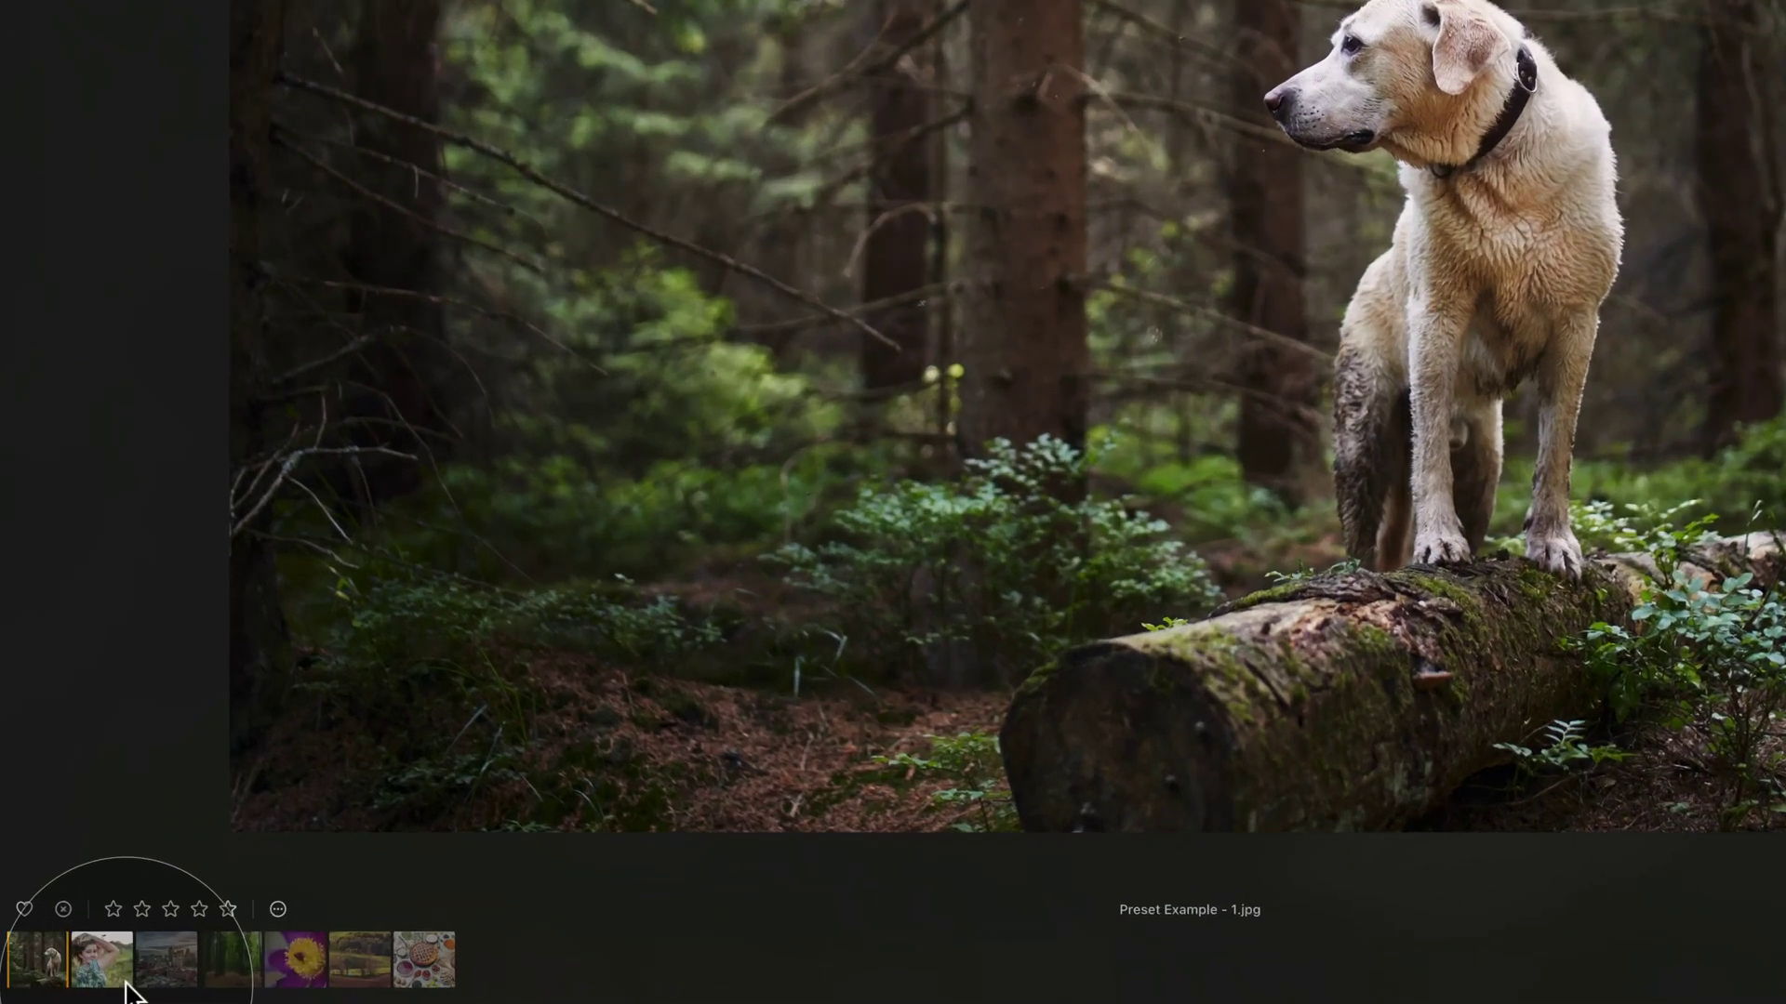
# - Step through the portrait, city and forest photos in the filmstrip
pyautogui.click(98, 960)
pyautogui.click(165, 969)
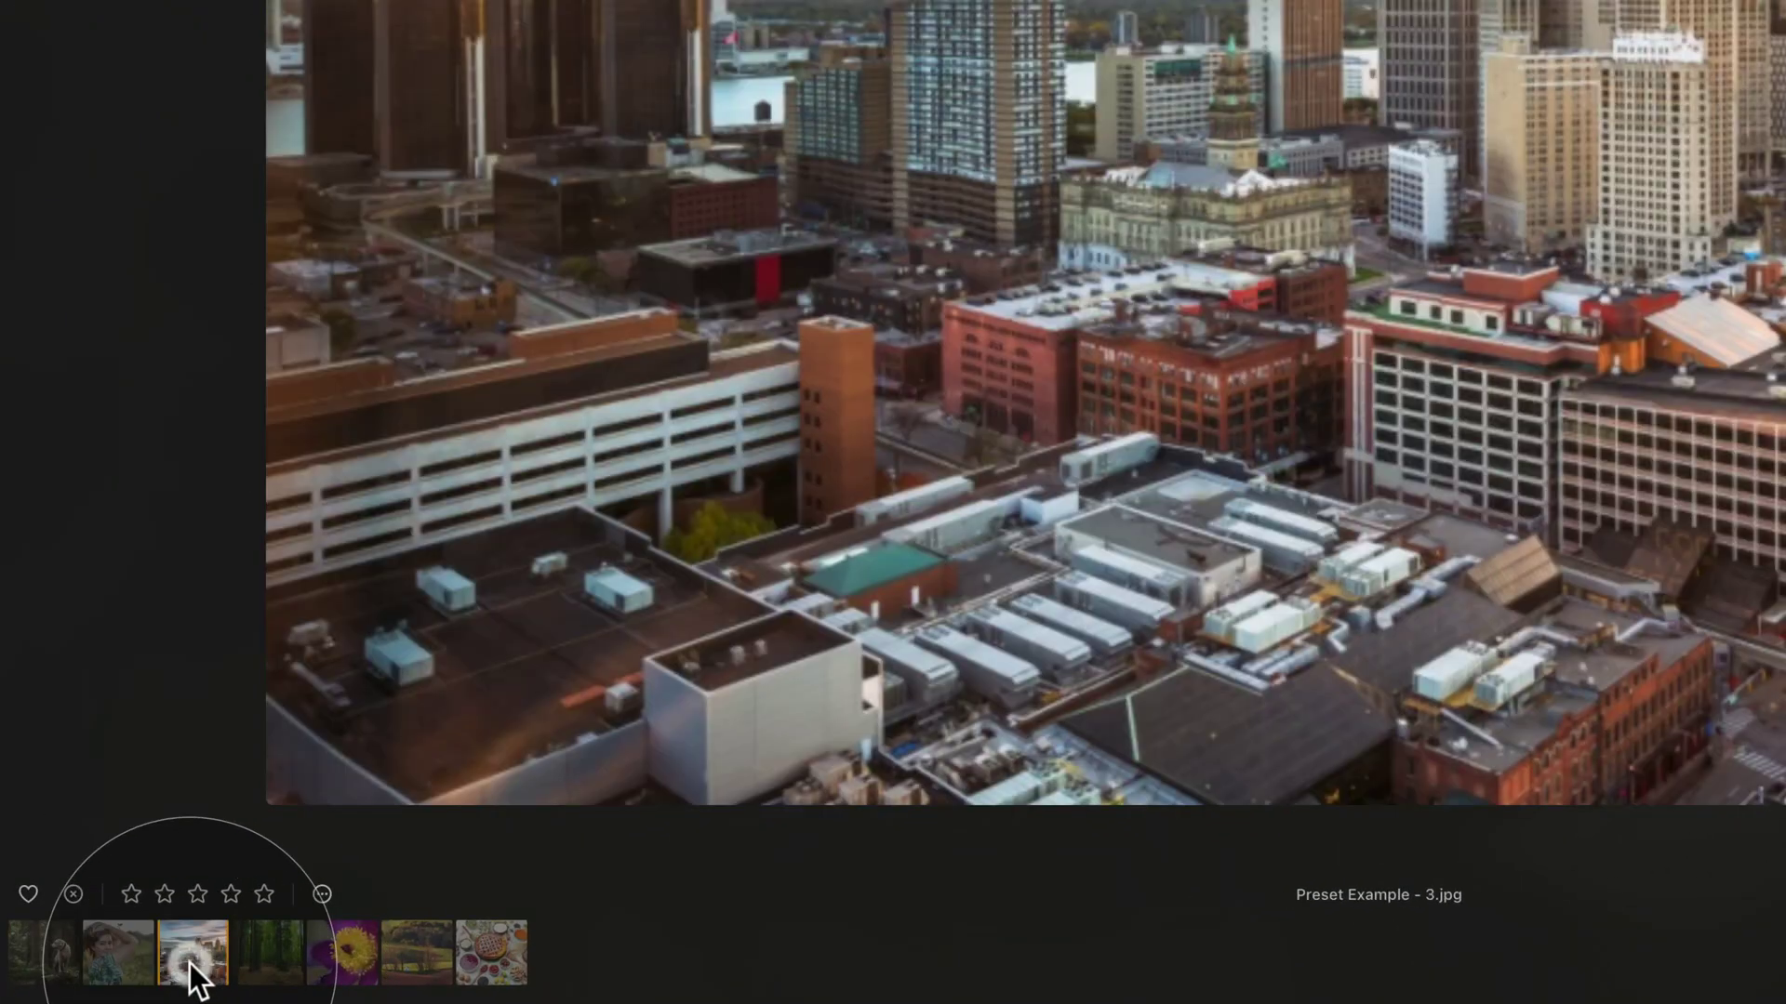
pyautogui.click(259, 961)
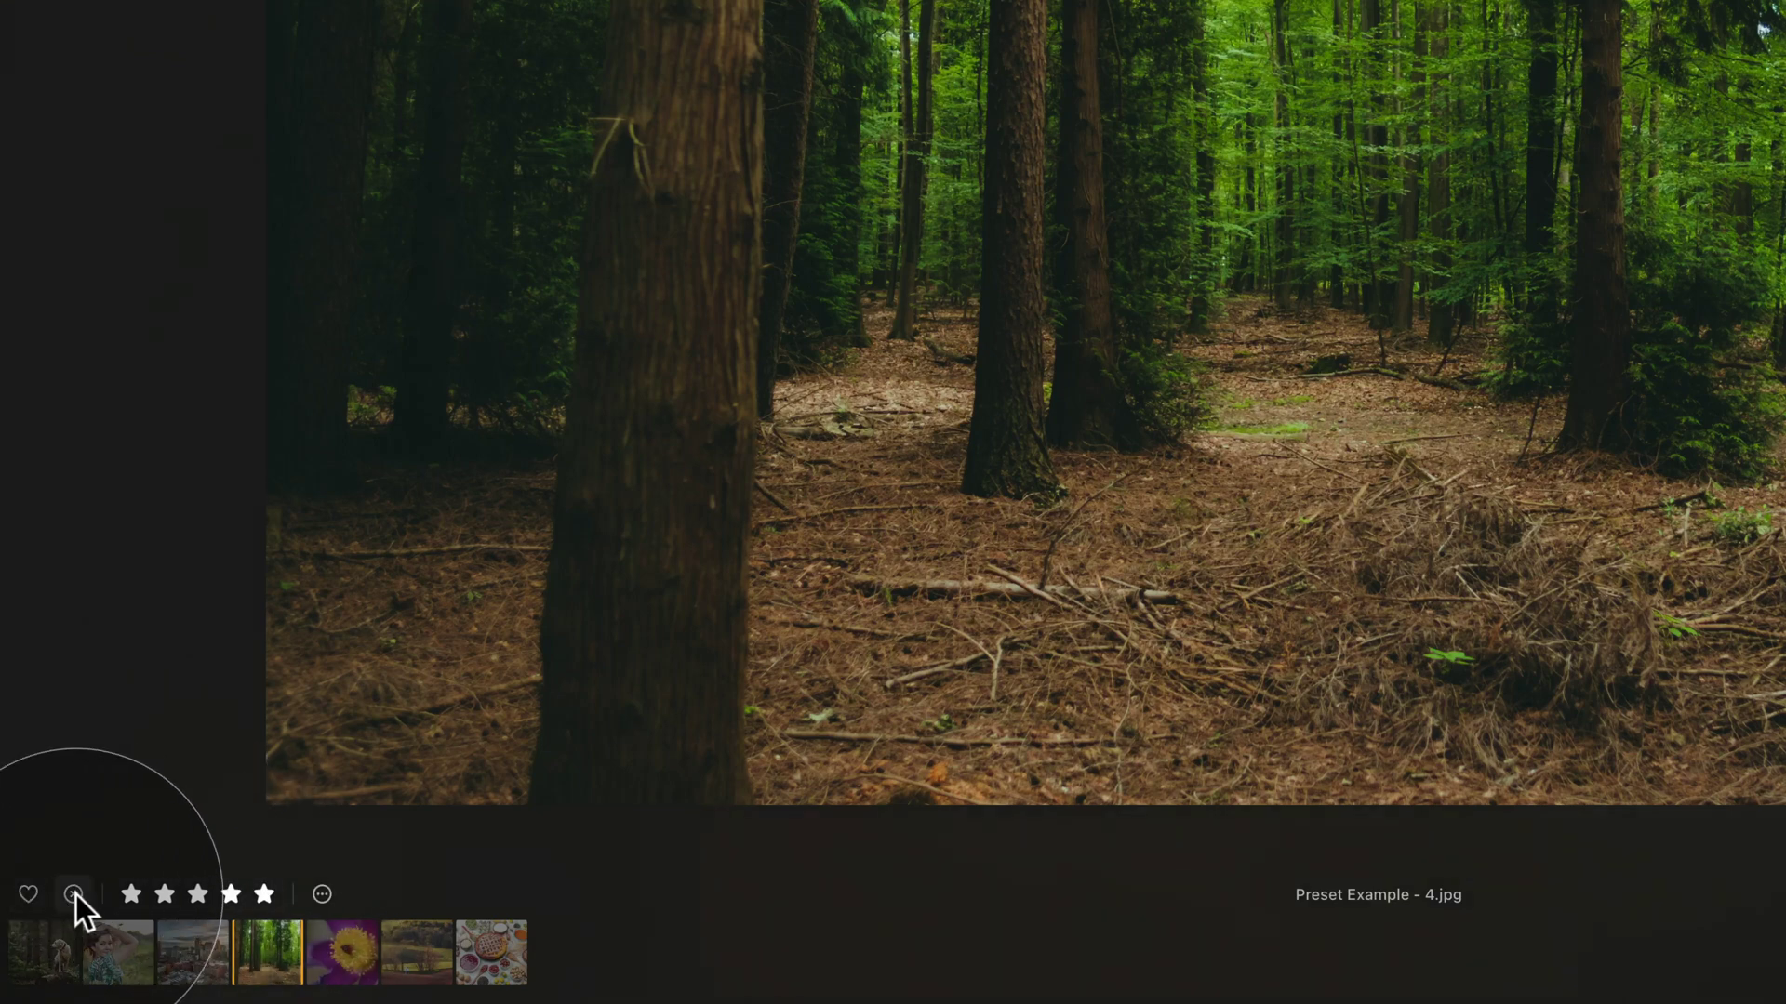
# - Rate the forest photo one star, then five stars, and dismiss its options menu
pyautogui.click(131, 895)
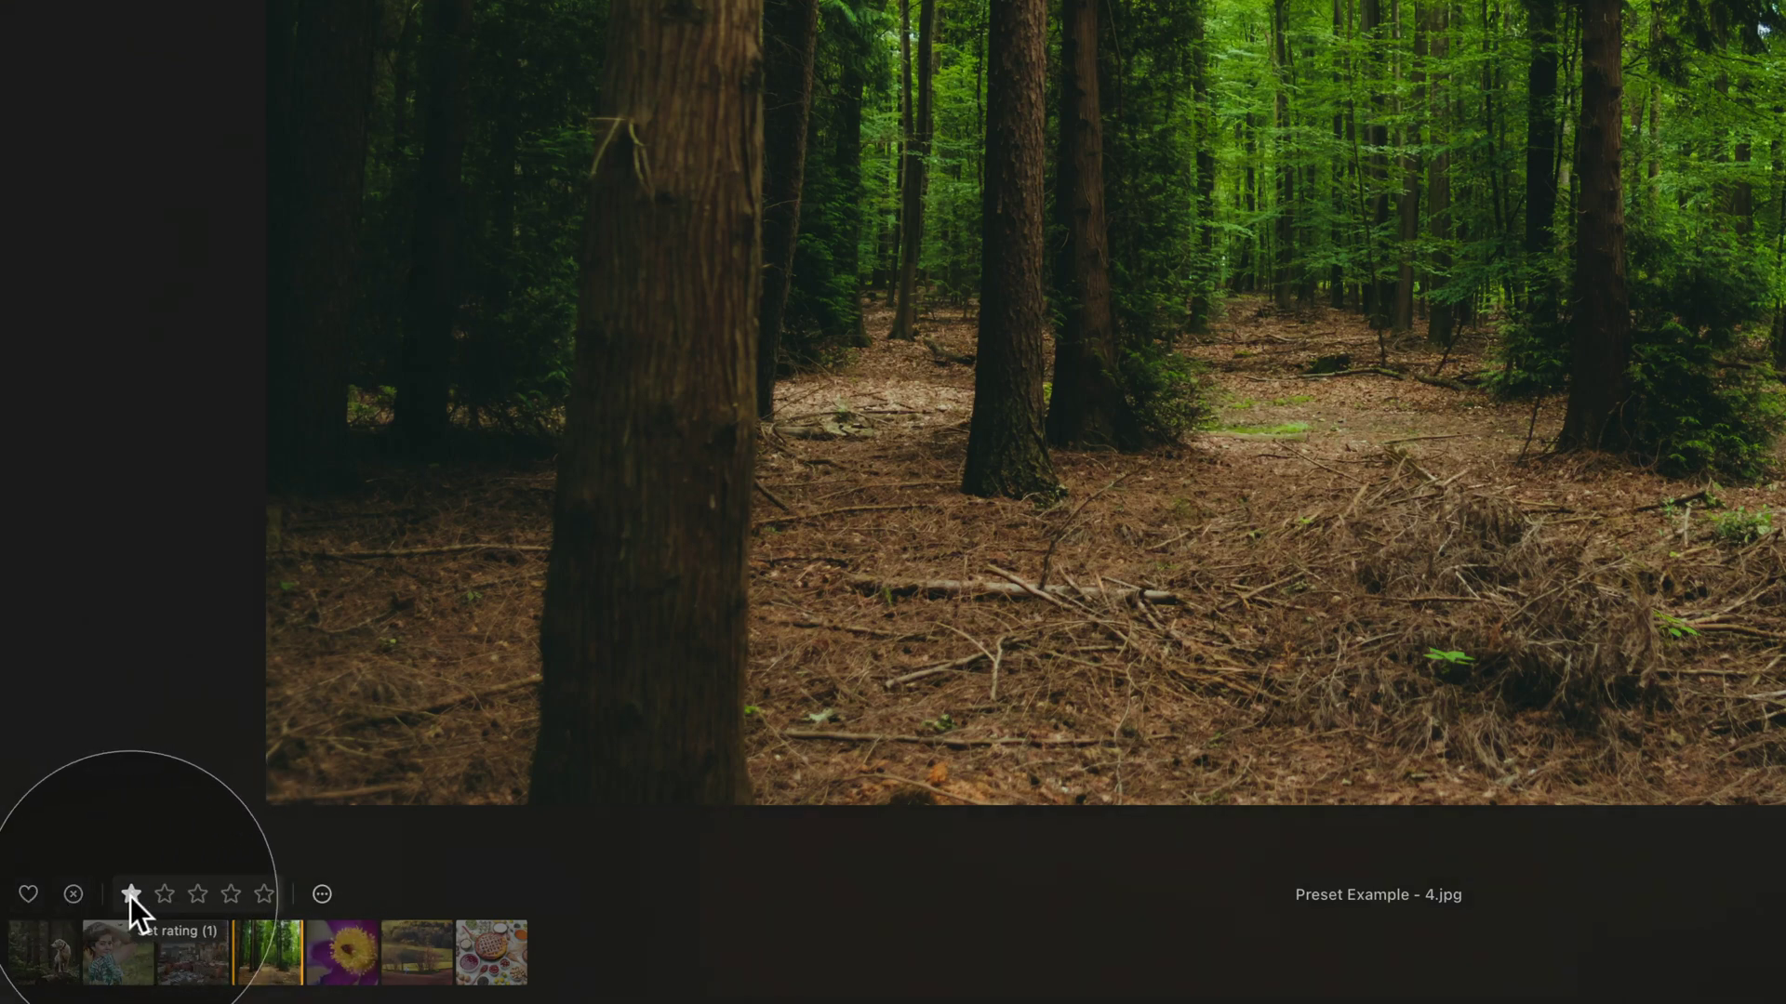
pyautogui.click(261, 899)
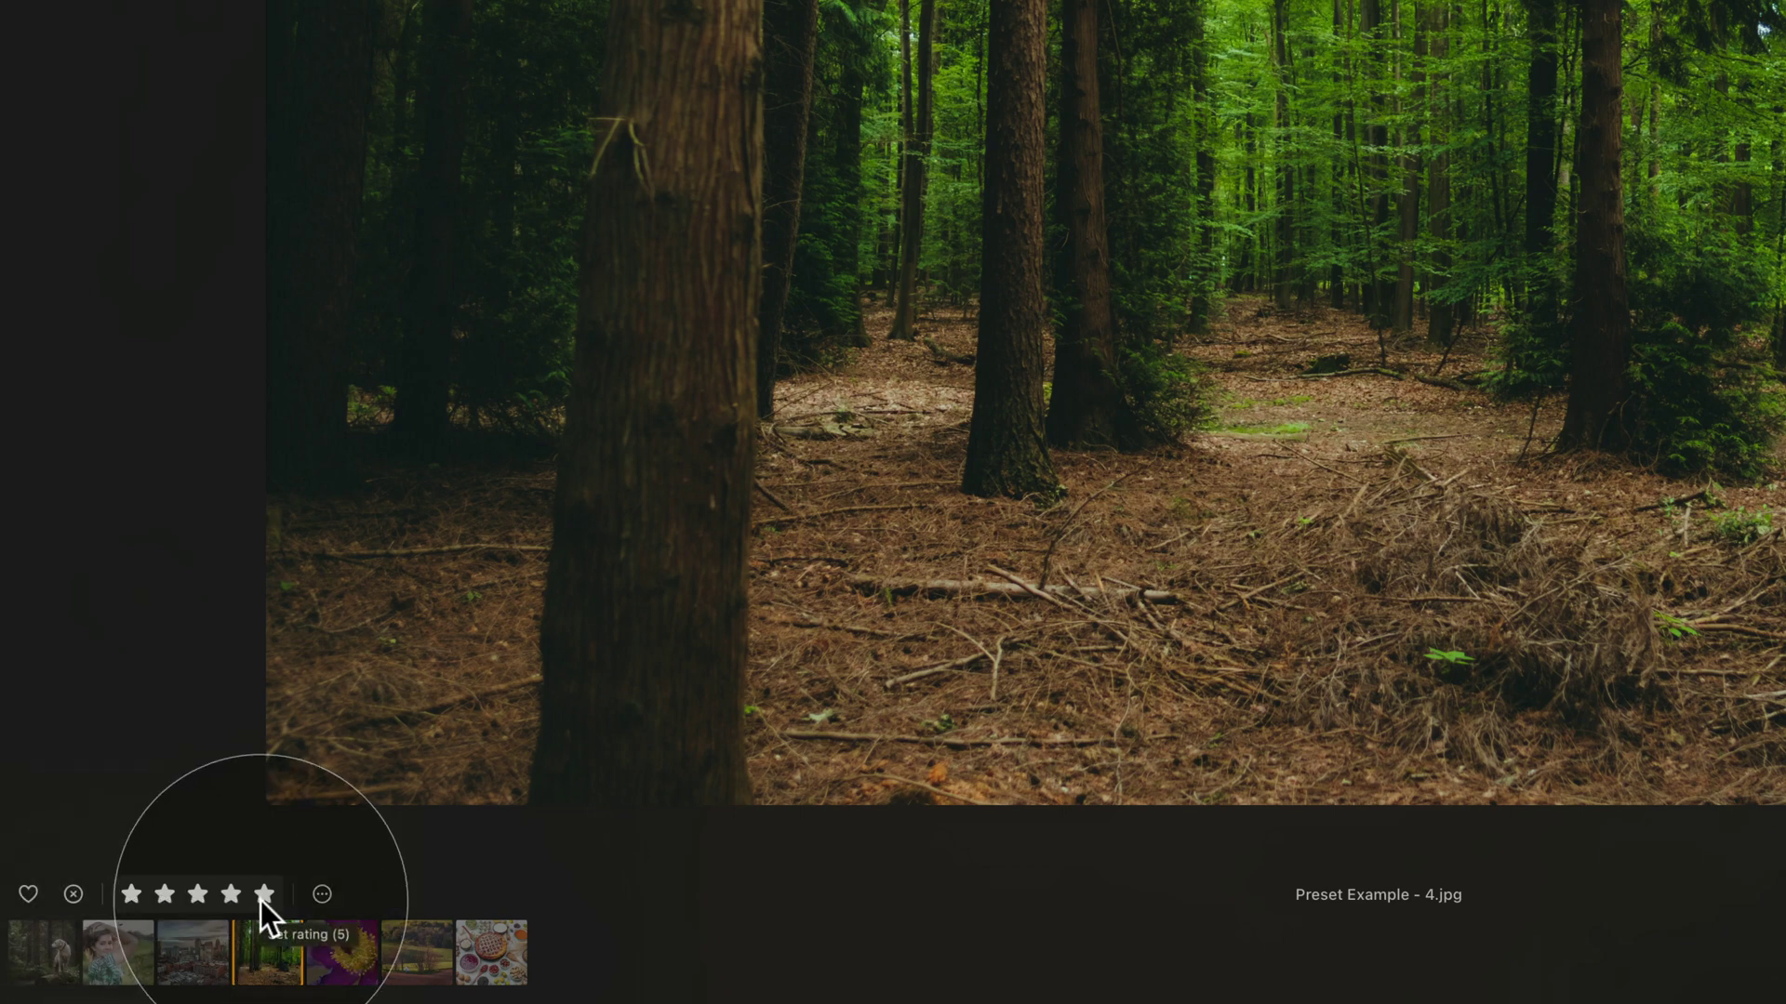
pyautogui.click(321, 896)
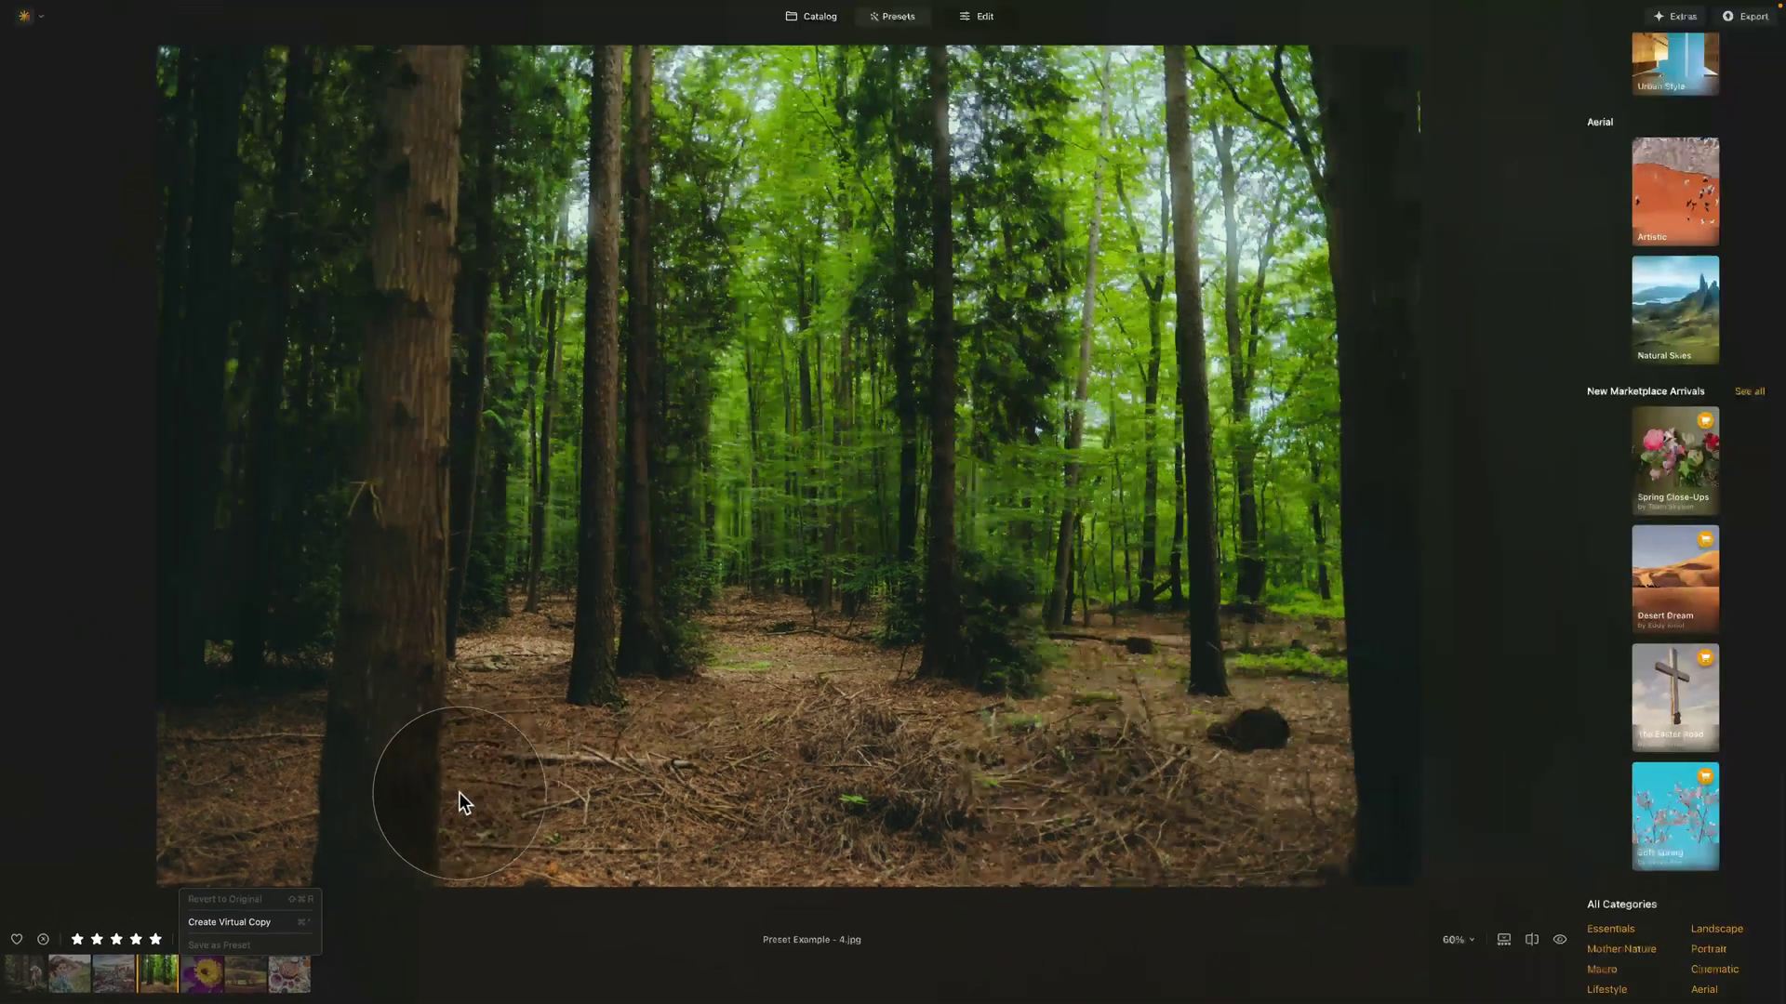
pyautogui.click(688, 950)
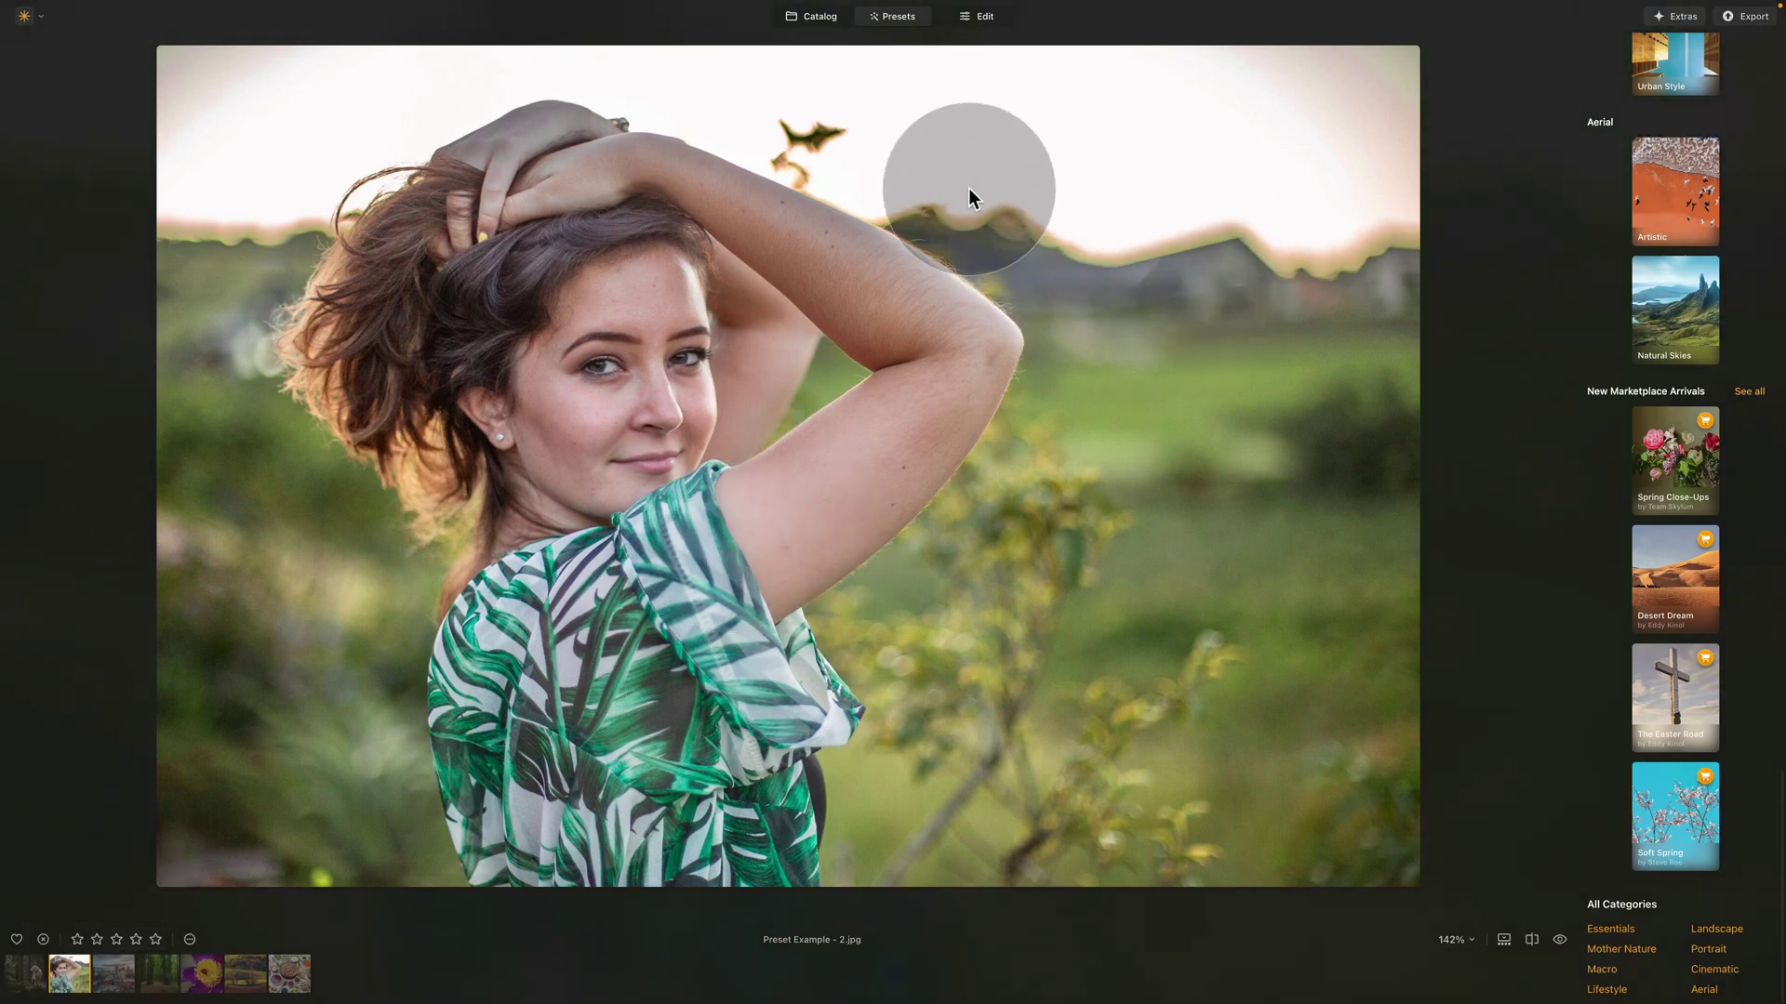
# - In Edit, raise Enhance Accent to about 45 and add a darkening vignette
pyautogui.click(974, 17)
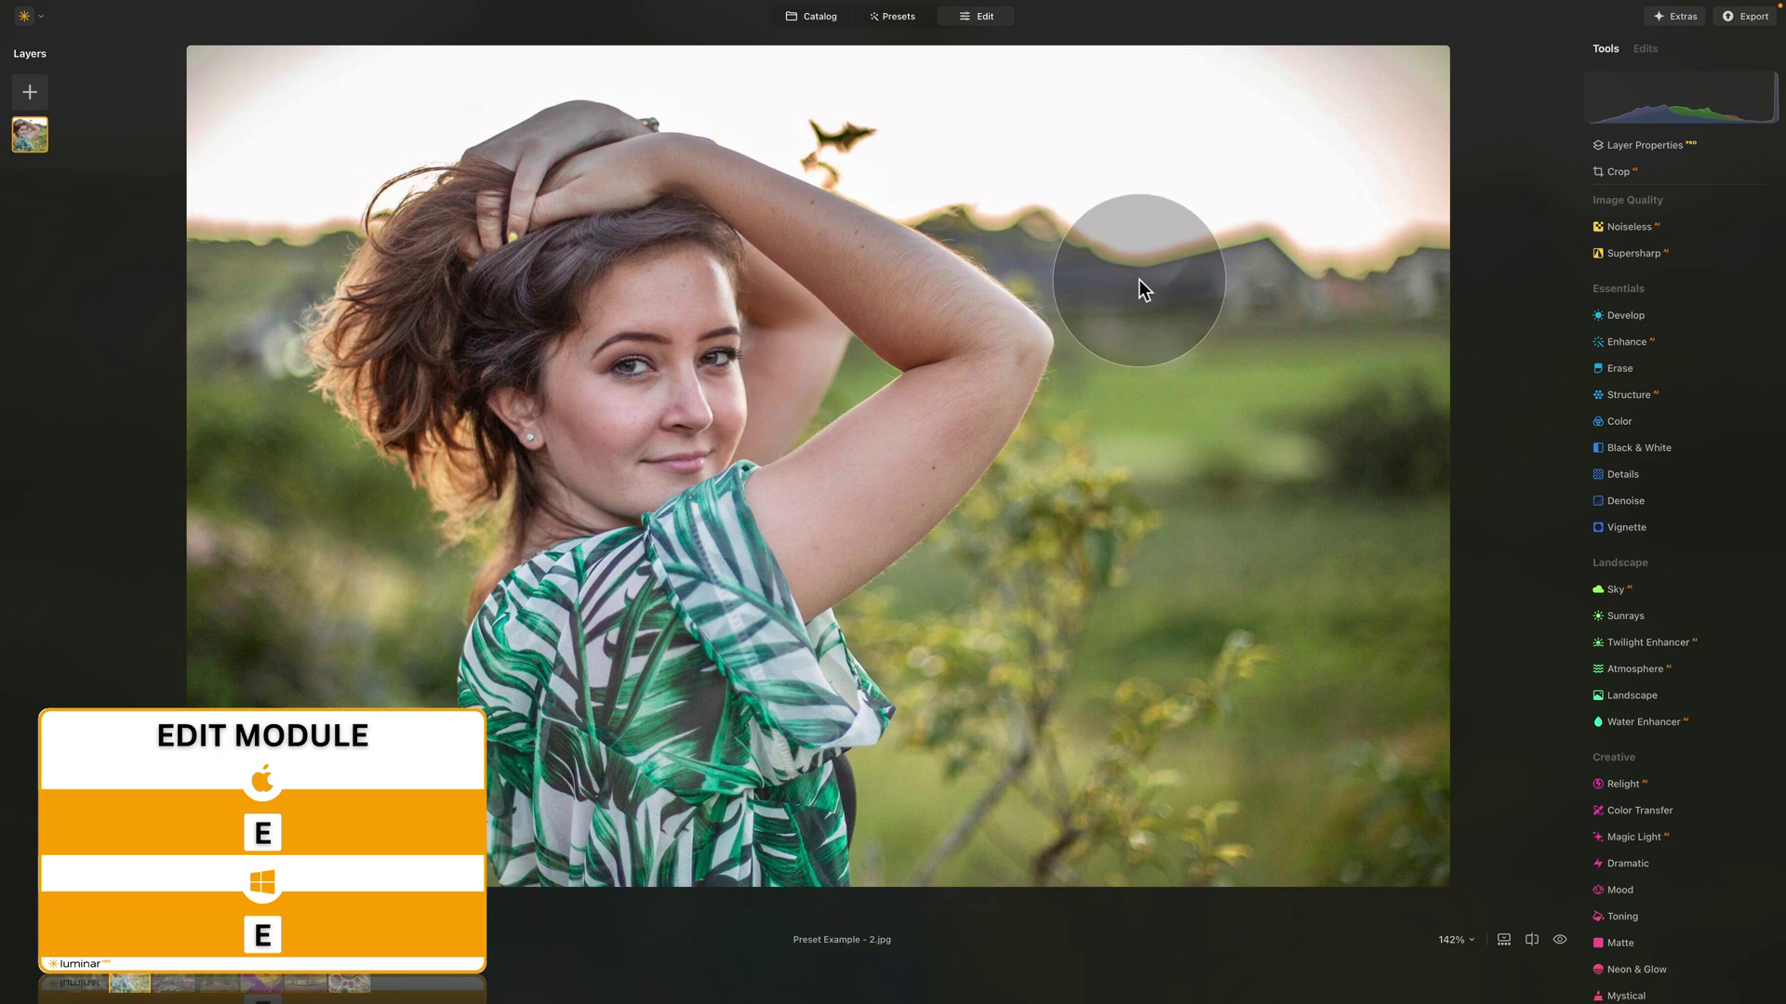
pyautogui.click(1609, 342)
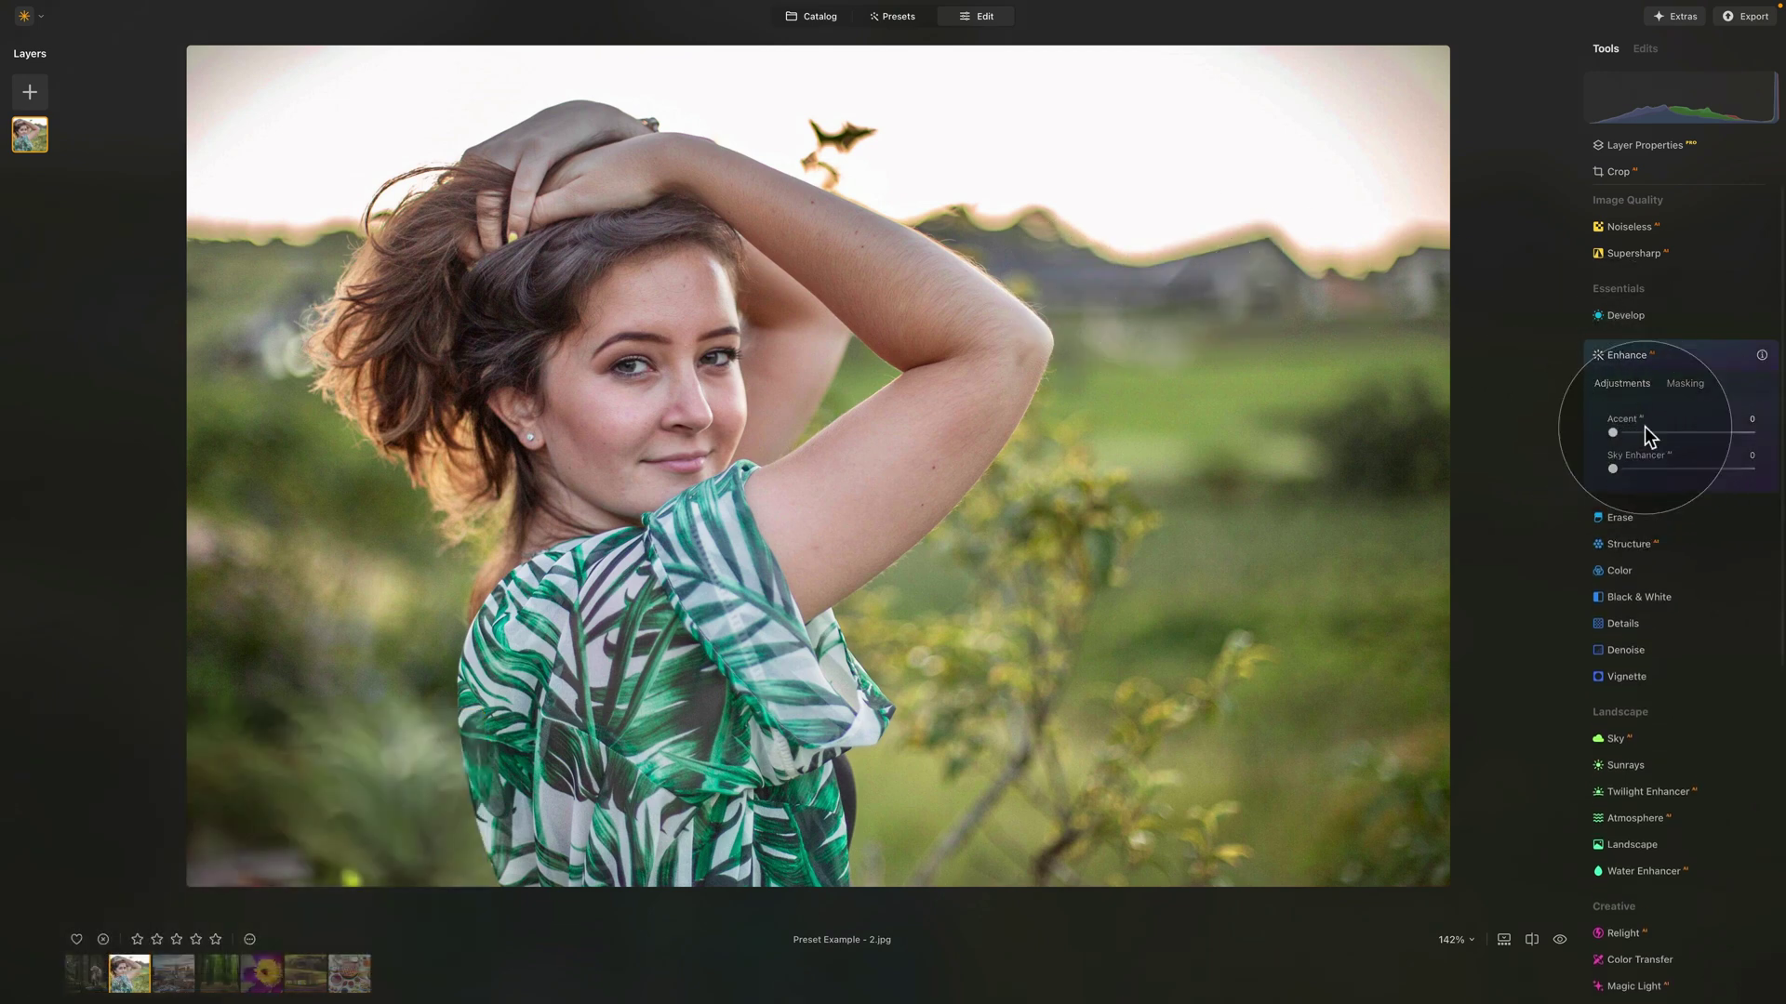
pyautogui.moveTo(1654, 432); pyautogui.dragTo(1682, 434)
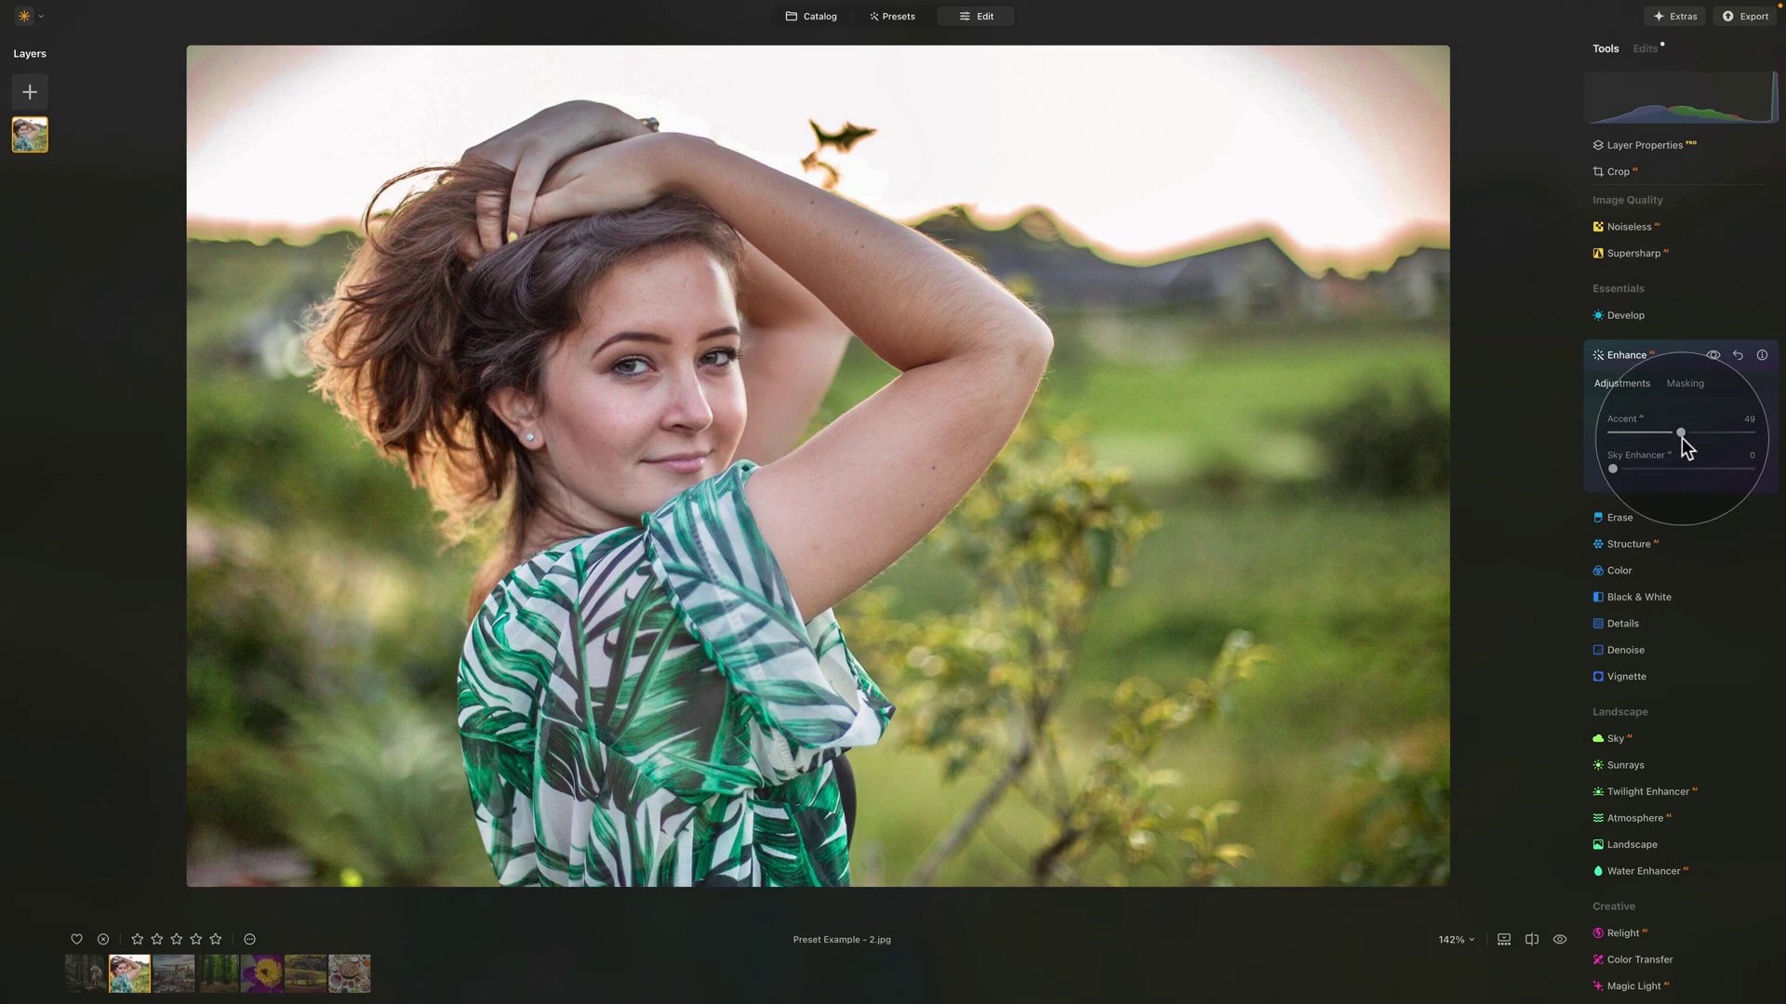
pyautogui.click(1654, 352)
pyautogui.click(1639, 526)
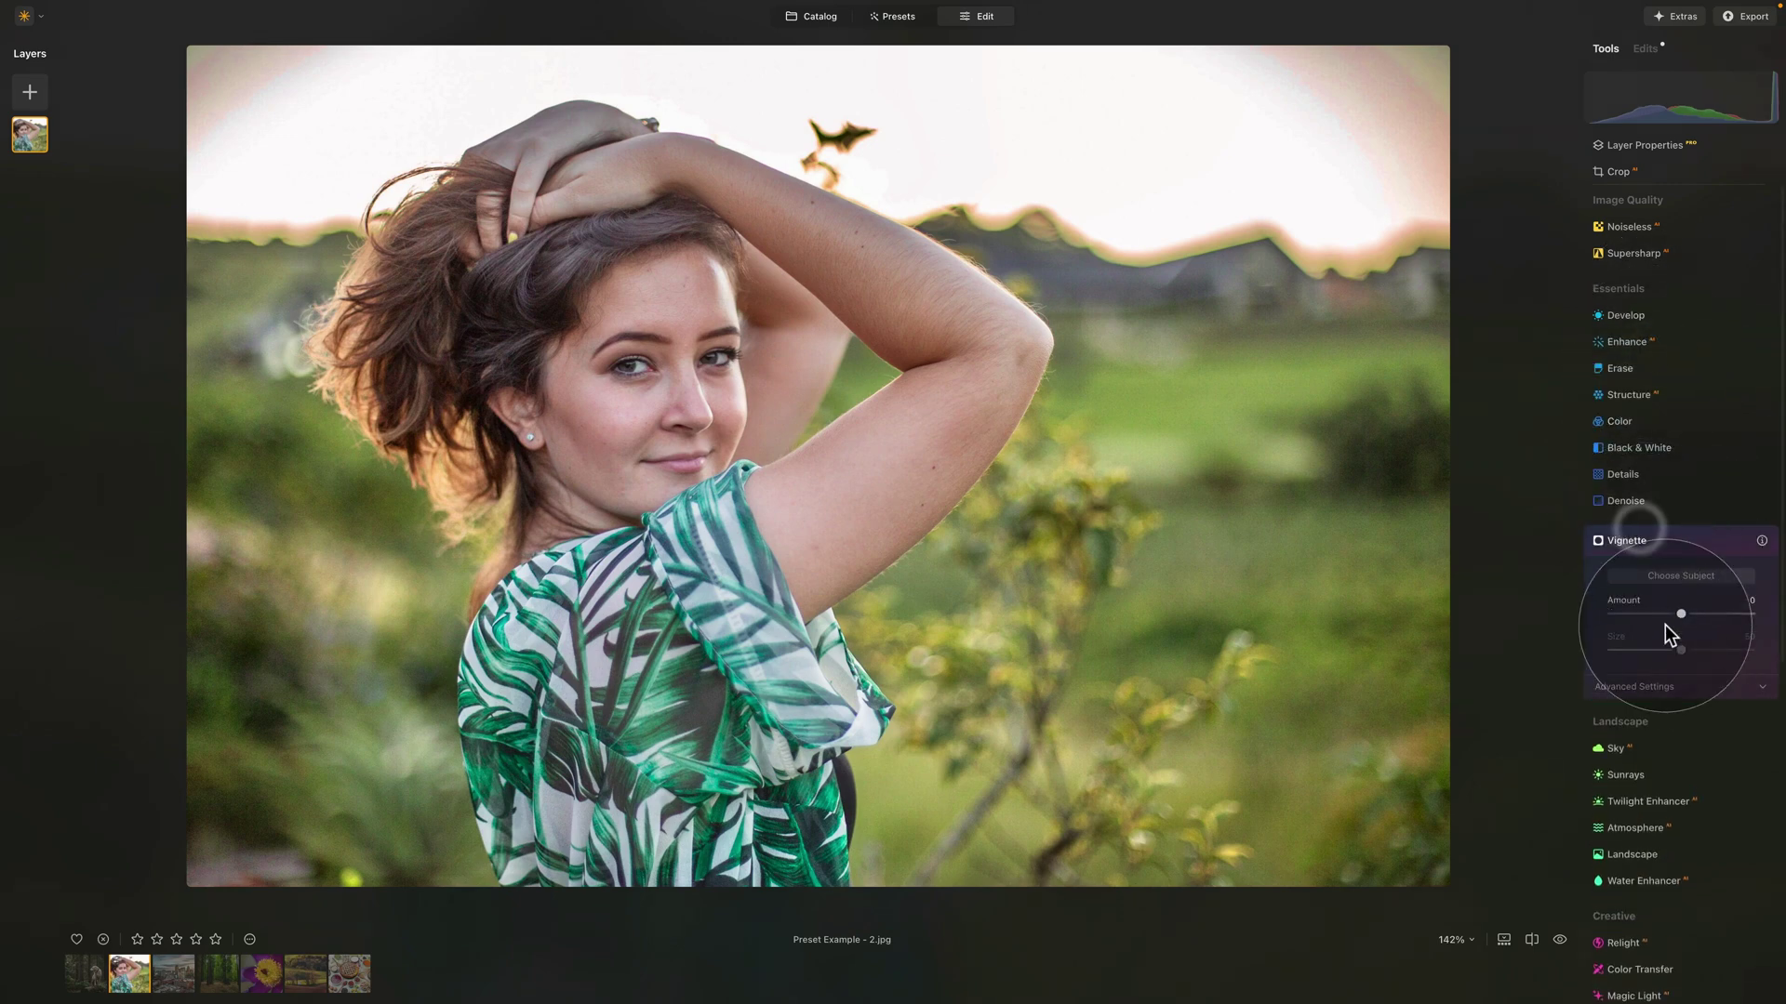
pyautogui.moveTo(1681, 613); pyautogui.dragTo(1647, 610)
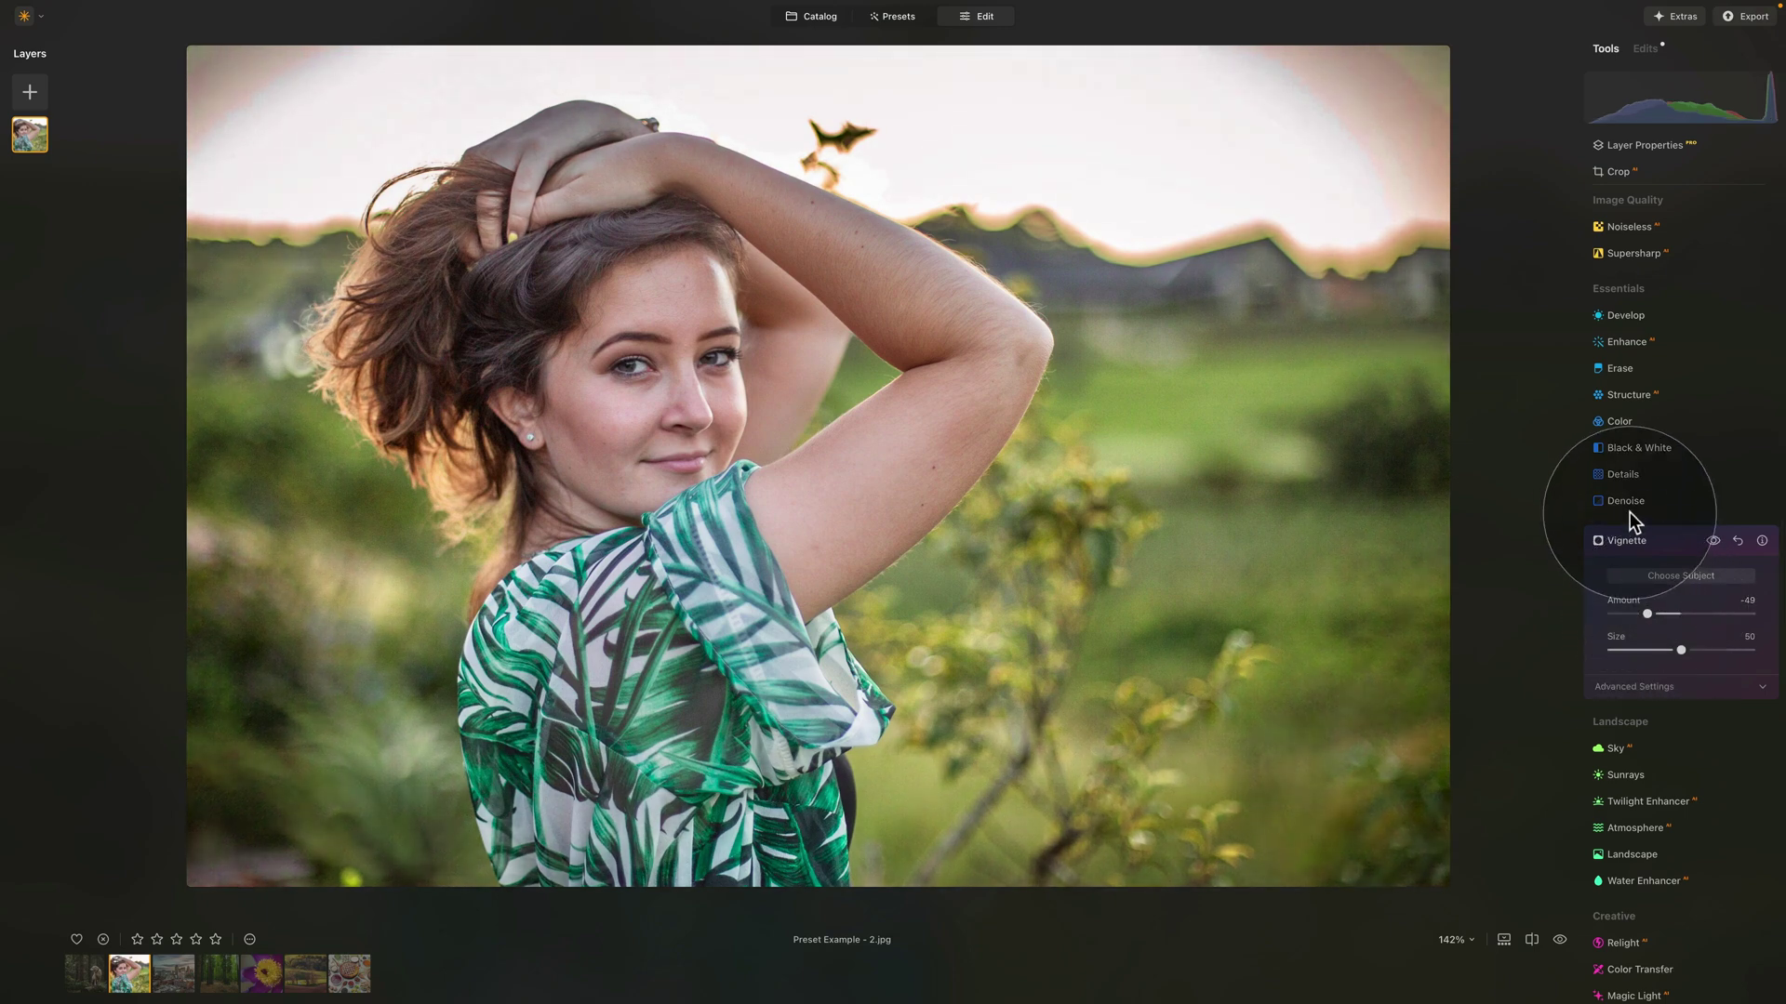
pyautogui.click(1648, 539)
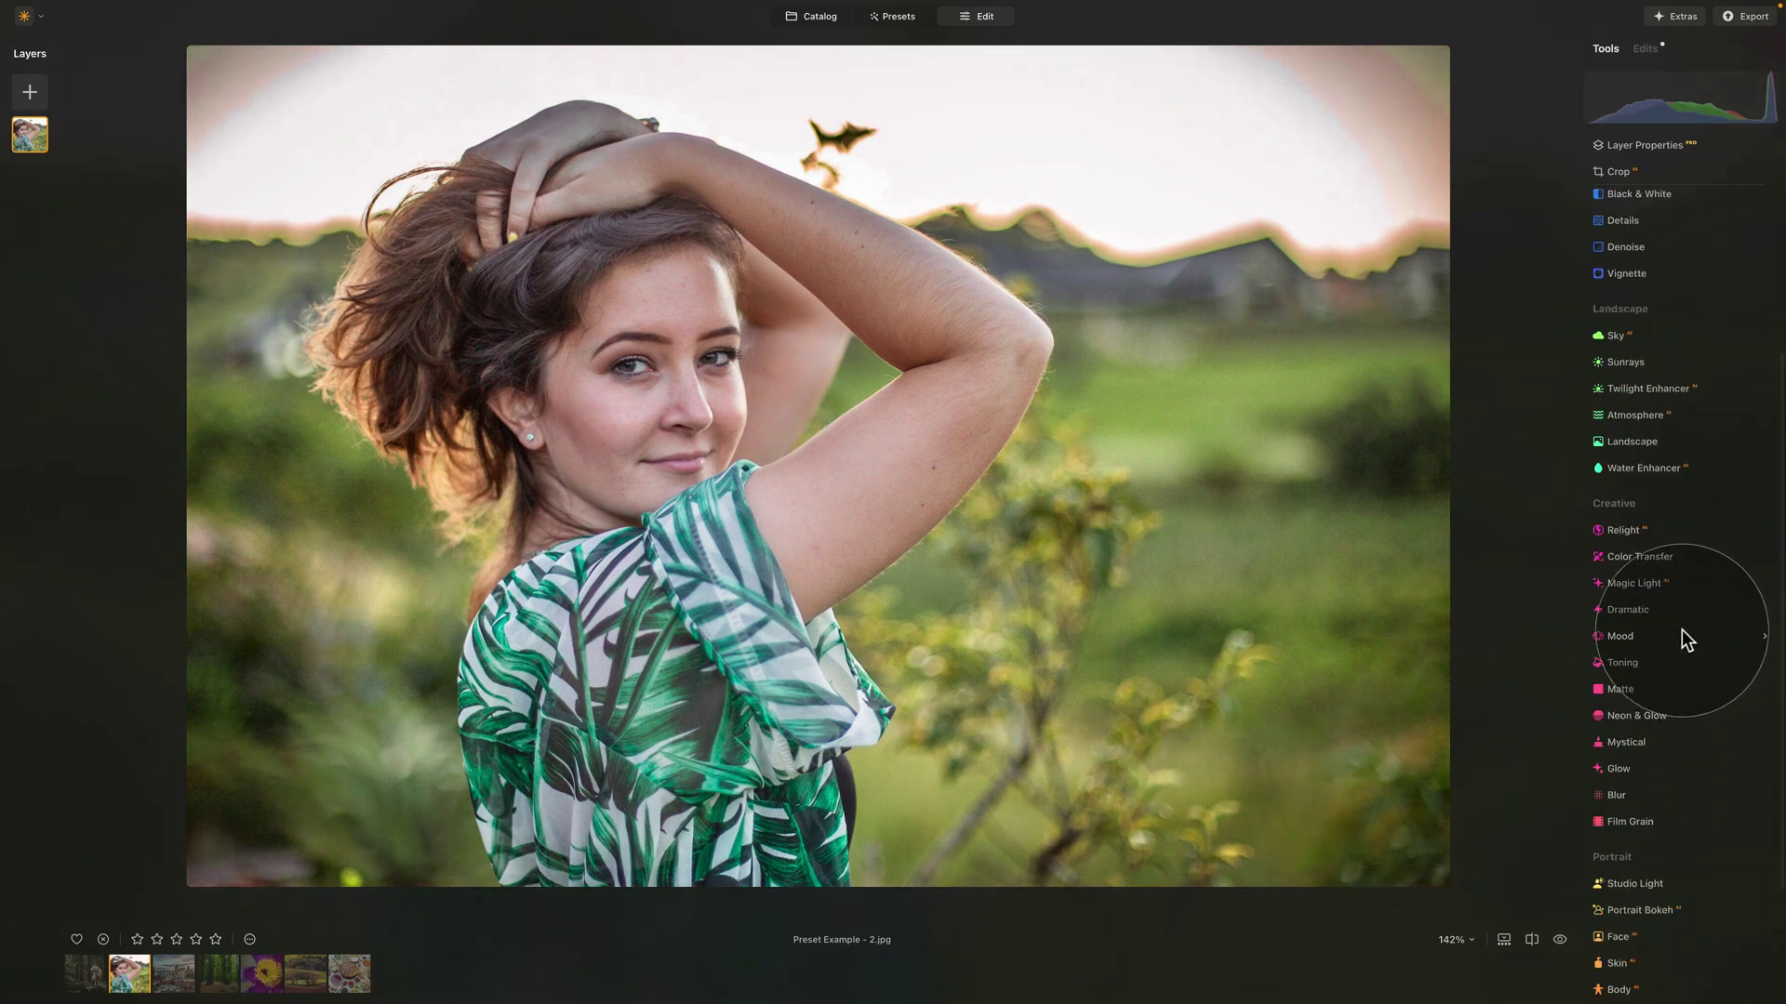
# - Set Face Light to 18 and Skin Amount to 26 with Shine Removal 100
pyautogui.scroll(-5, 1682, 629)
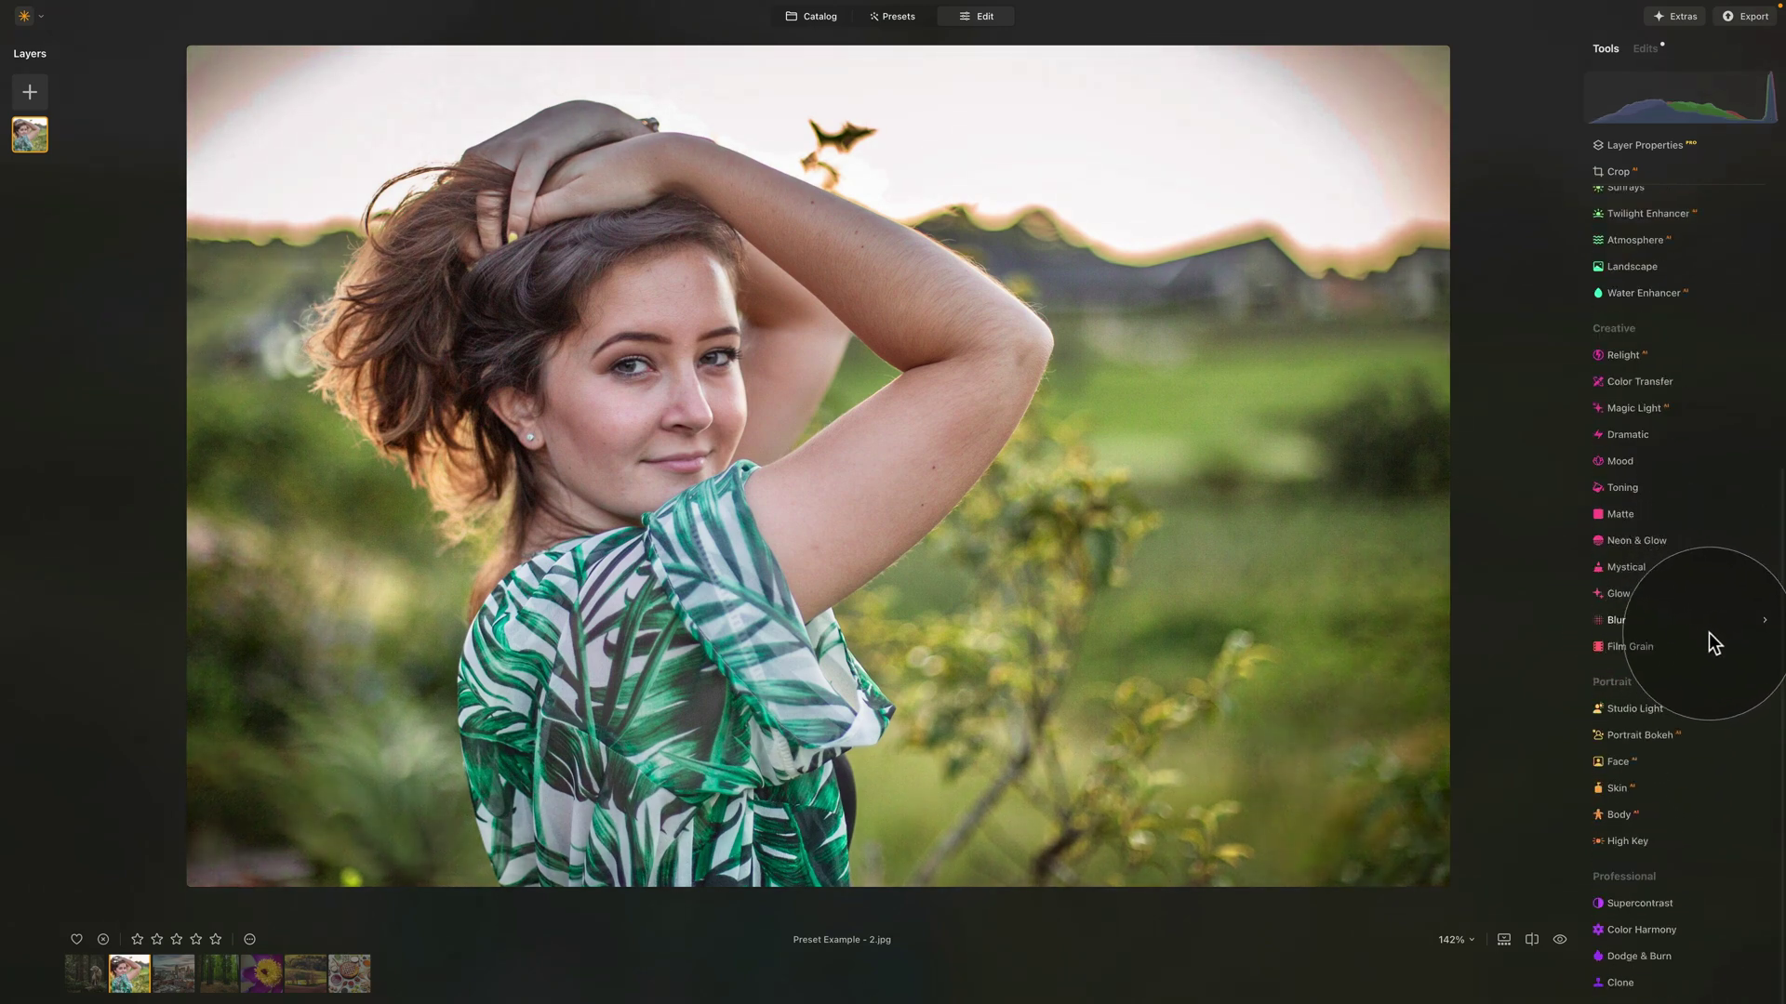
pyautogui.click(1623, 762)
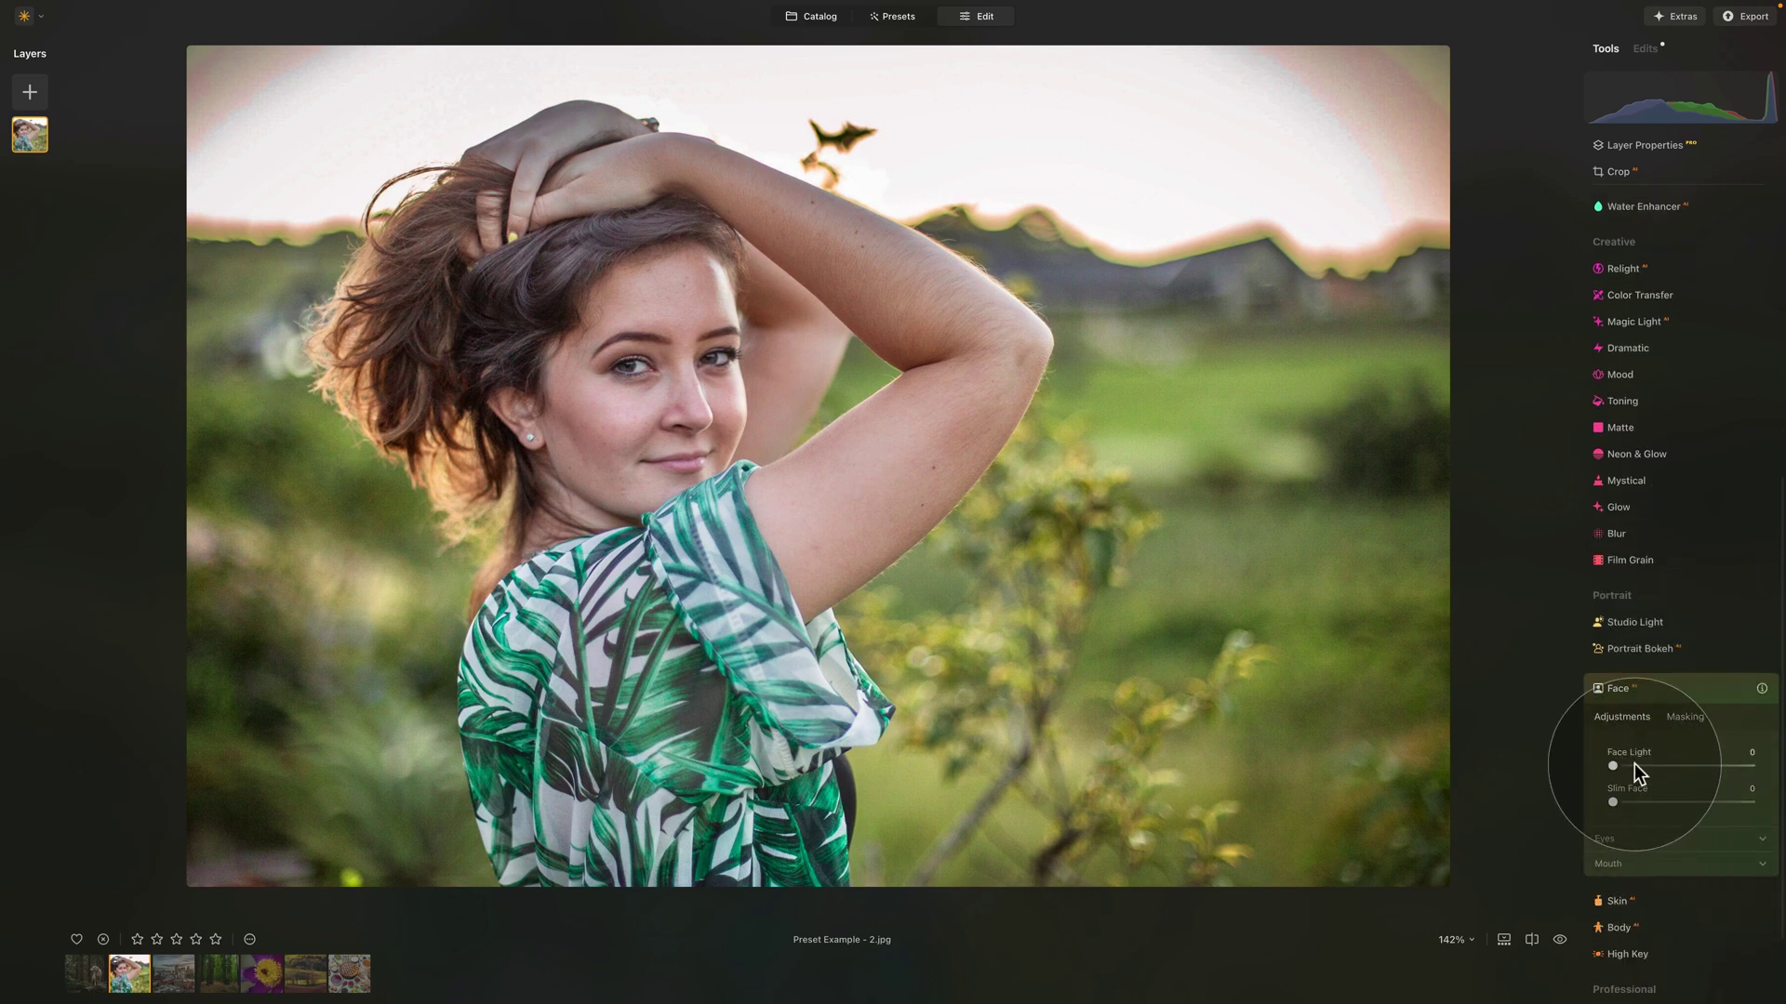
pyautogui.click(1635, 766)
pyautogui.scroll(-2, 1648, 786)
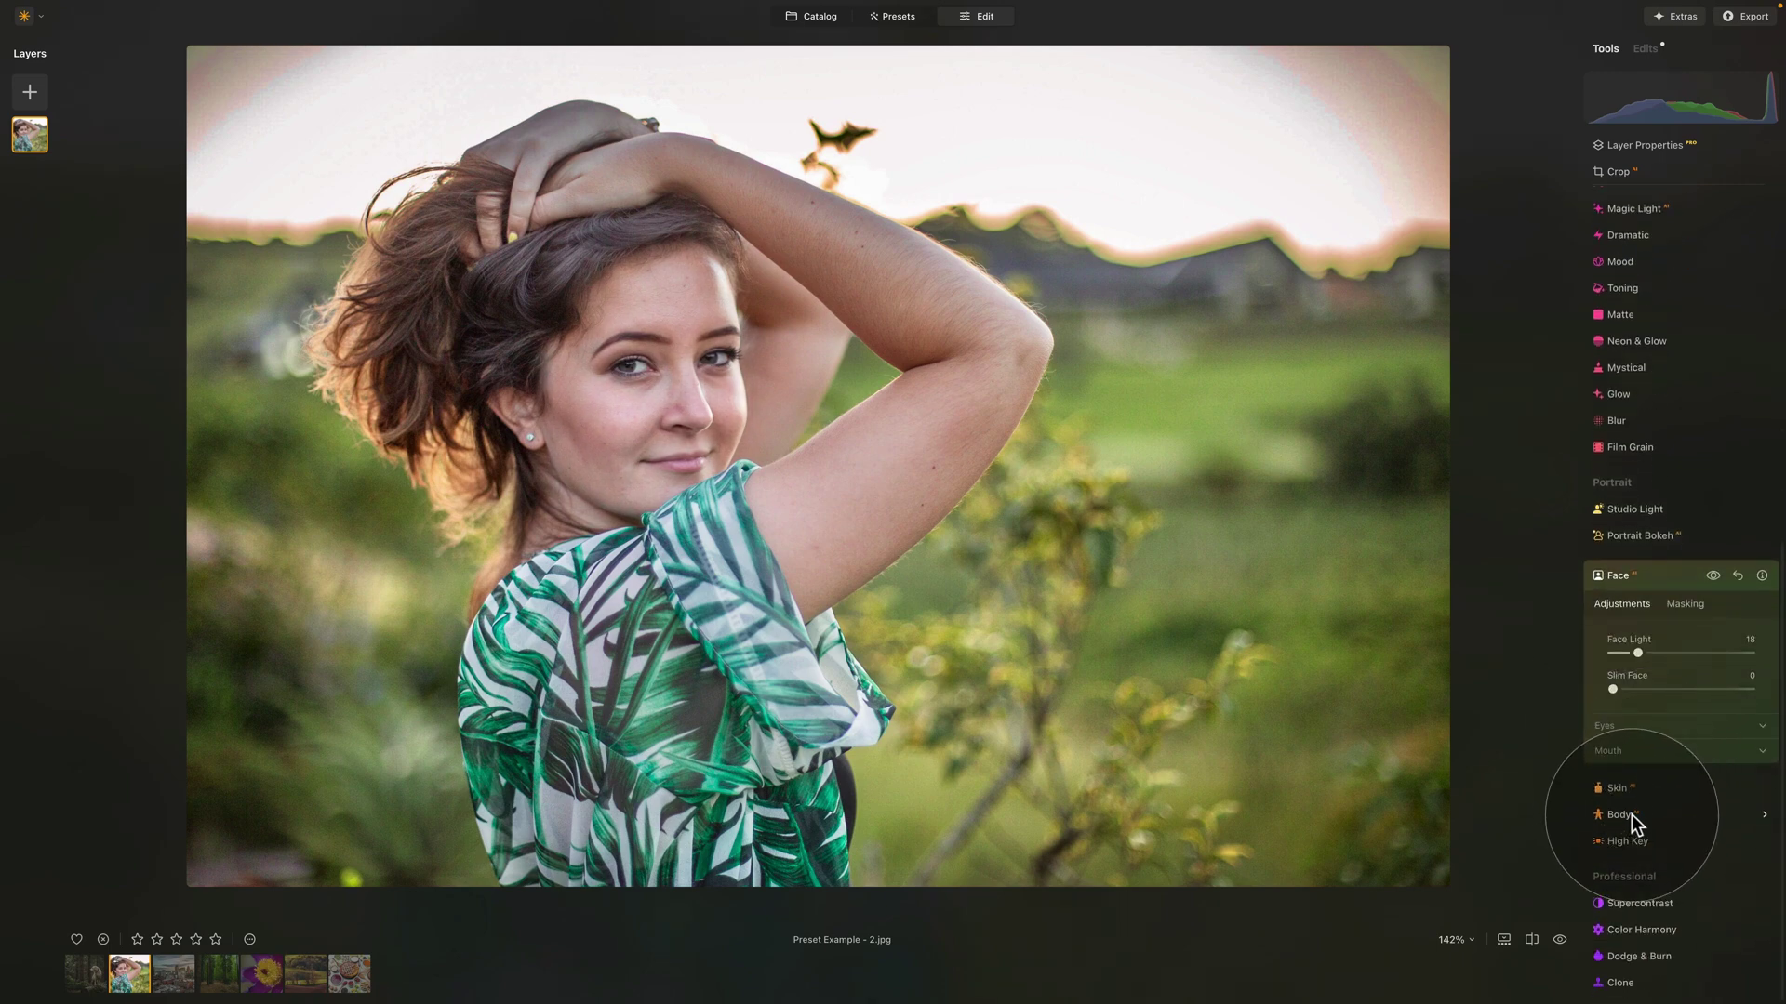
pyautogui.click(1623, 788)
pyautogui.moveTo(1665, 744); pyautogui.dragTo(1748, 743)
pyautogui.click(1647, 706)
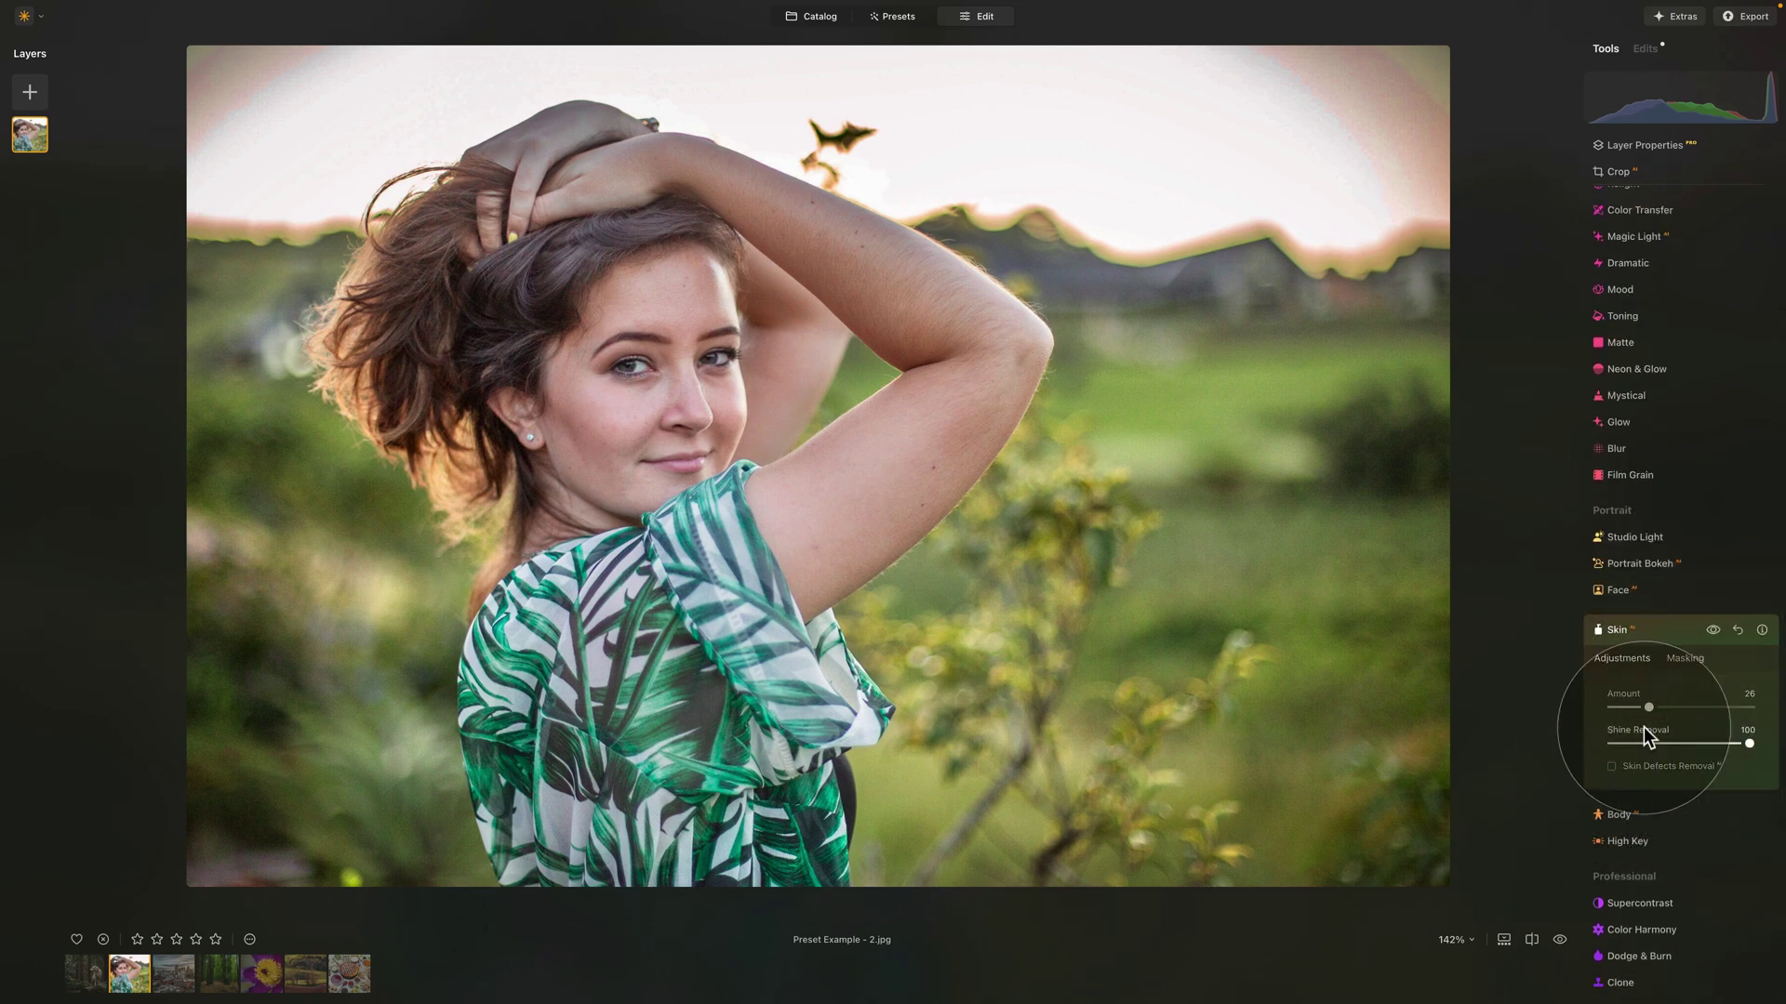
pyautogui.click(1658, 627)
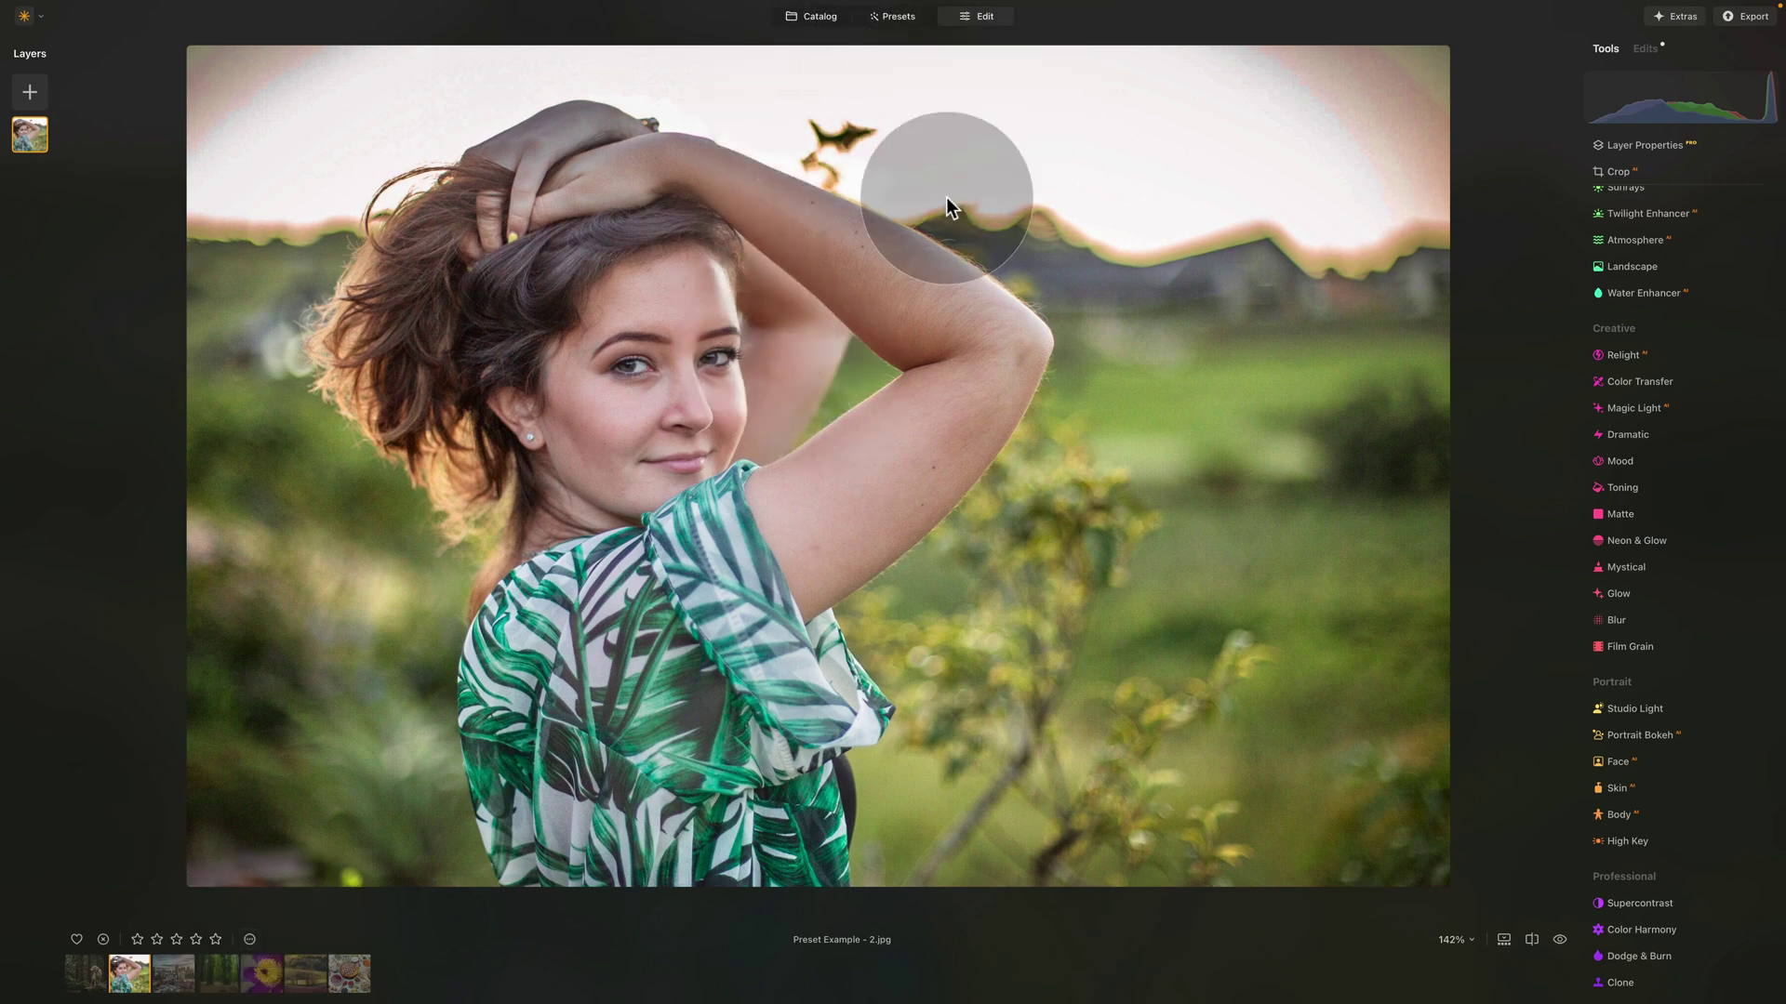
pyautogui.click(249, 939)
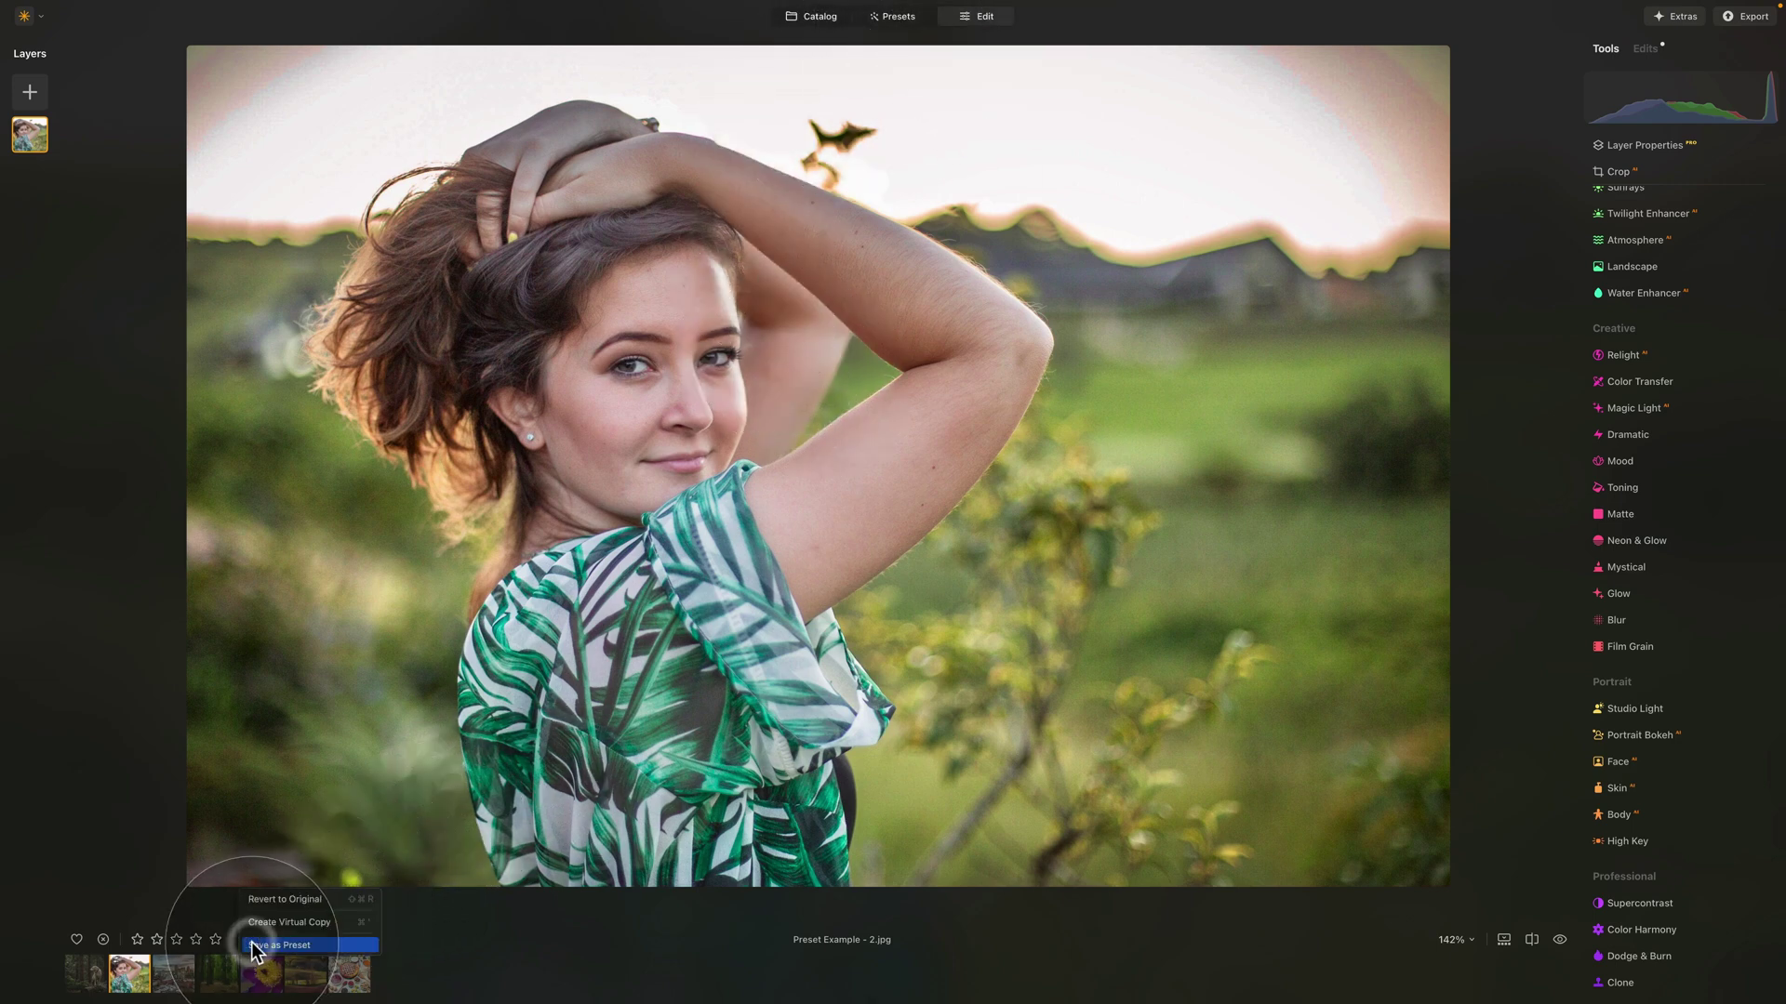
# - Save the current edits as a preset named 'Natural Portrait'
pyautogui.click(320, 945)
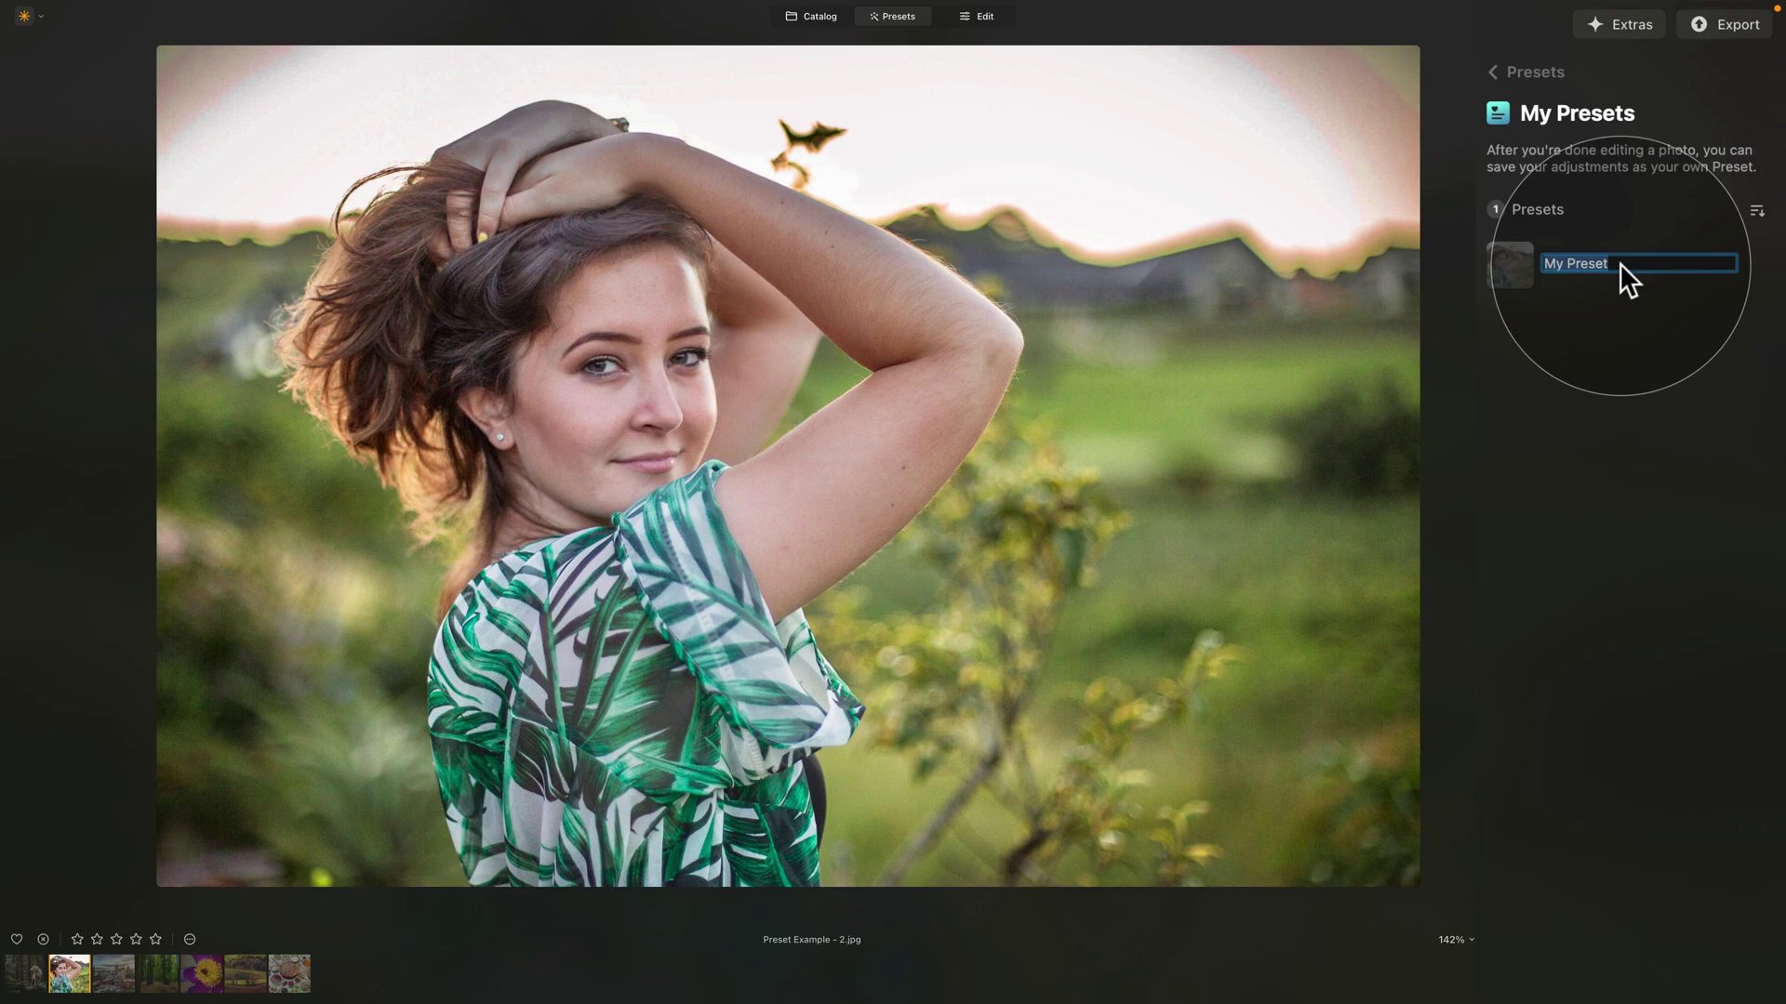
pyautogui.write('Nat')
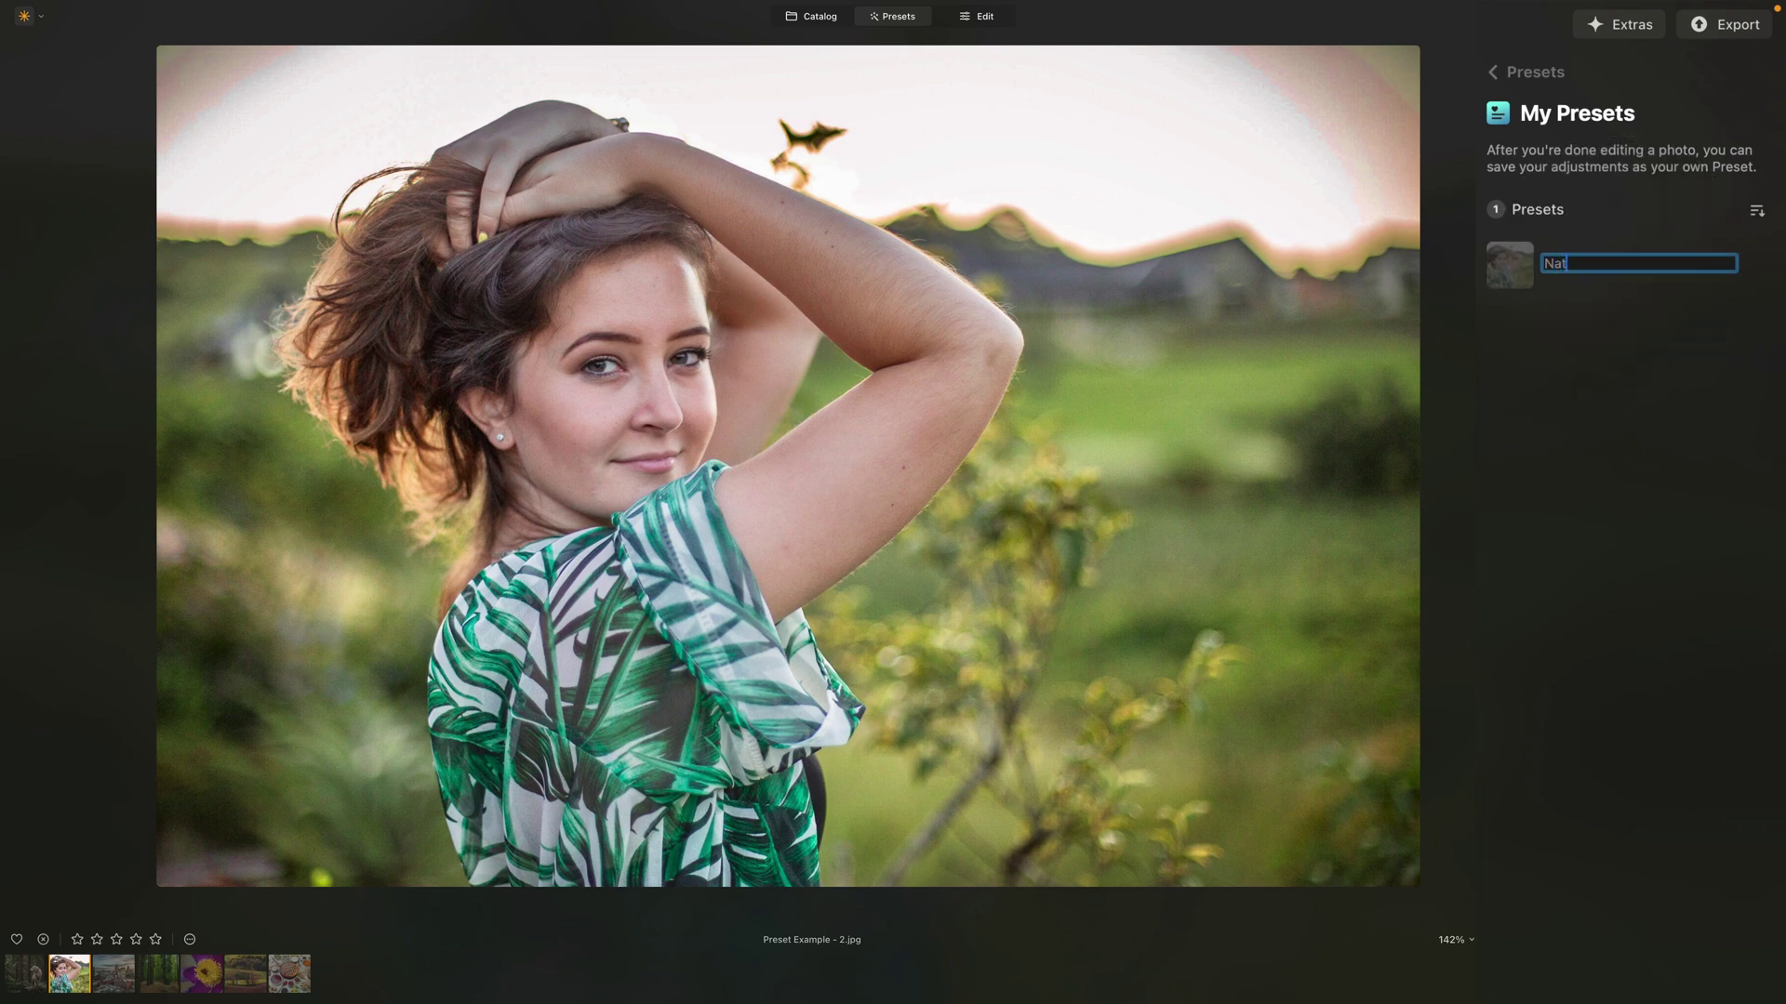
pyautogui.write('ural Portrait')
pyautogui.press('Return')
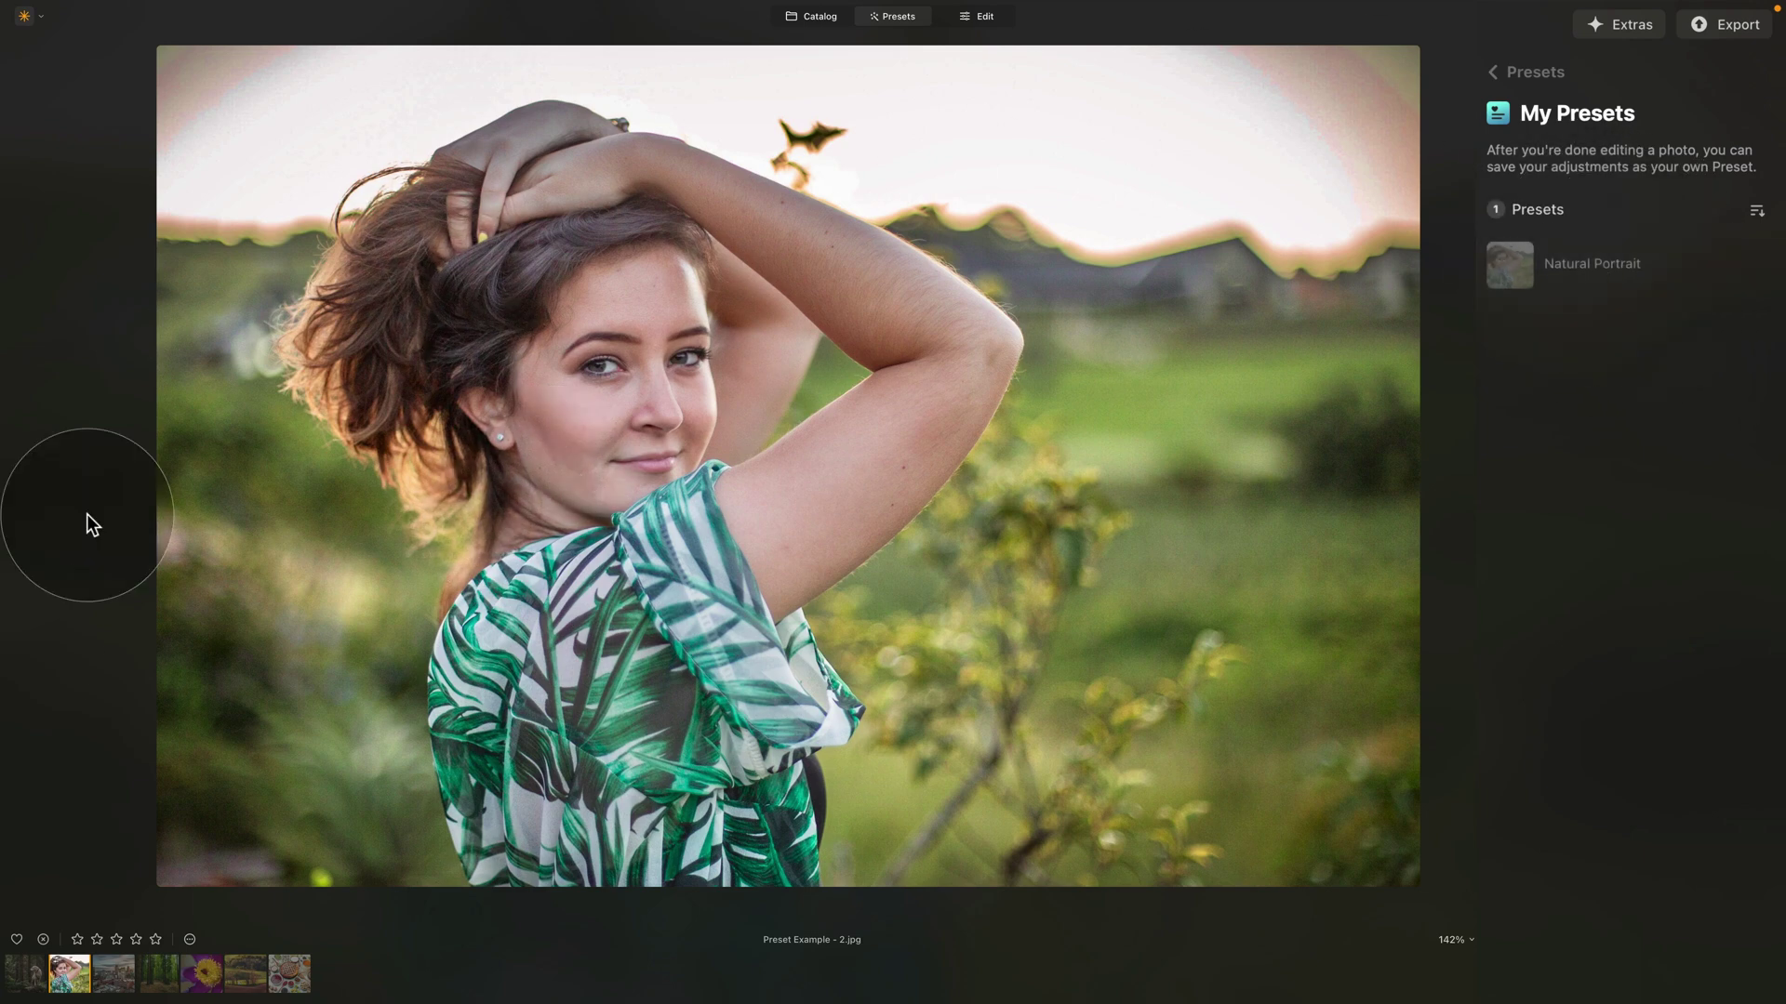
# - Revert the portrait to original and apply the Natural Portrait preset at amount 58
pyautogui.click(190, 940)
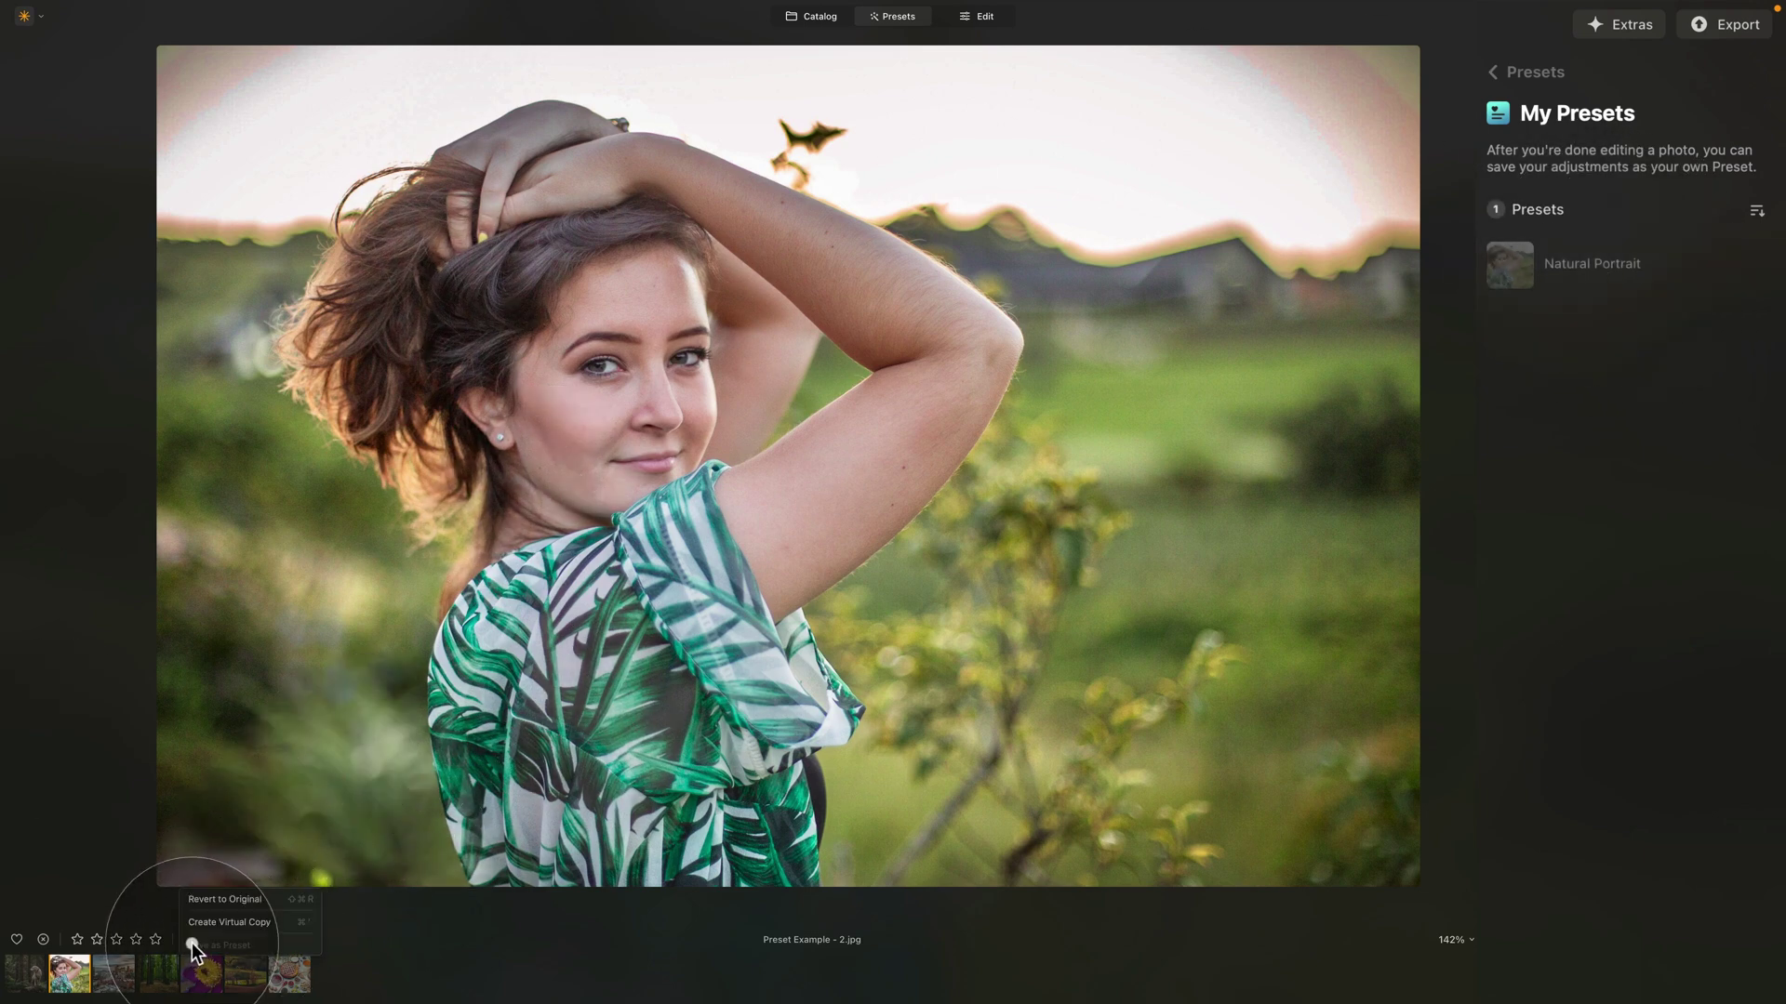
pyautogui.click(266, 901)
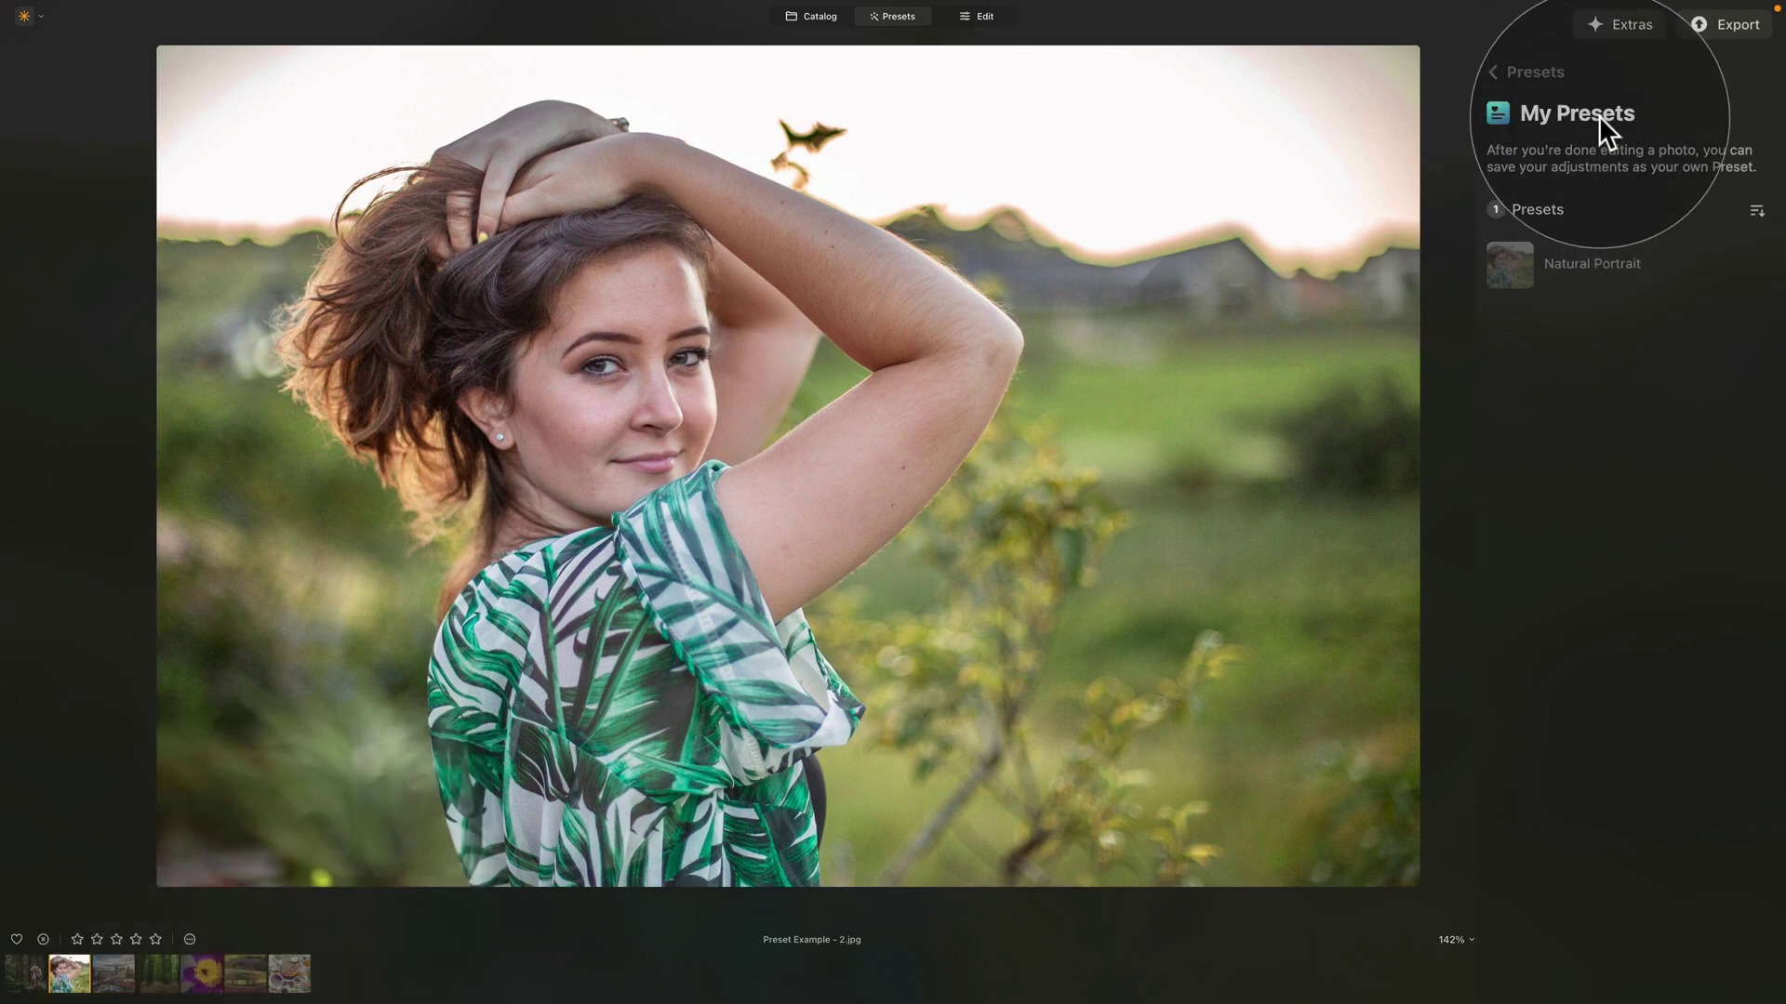
pyautogui.click(1607, 262)
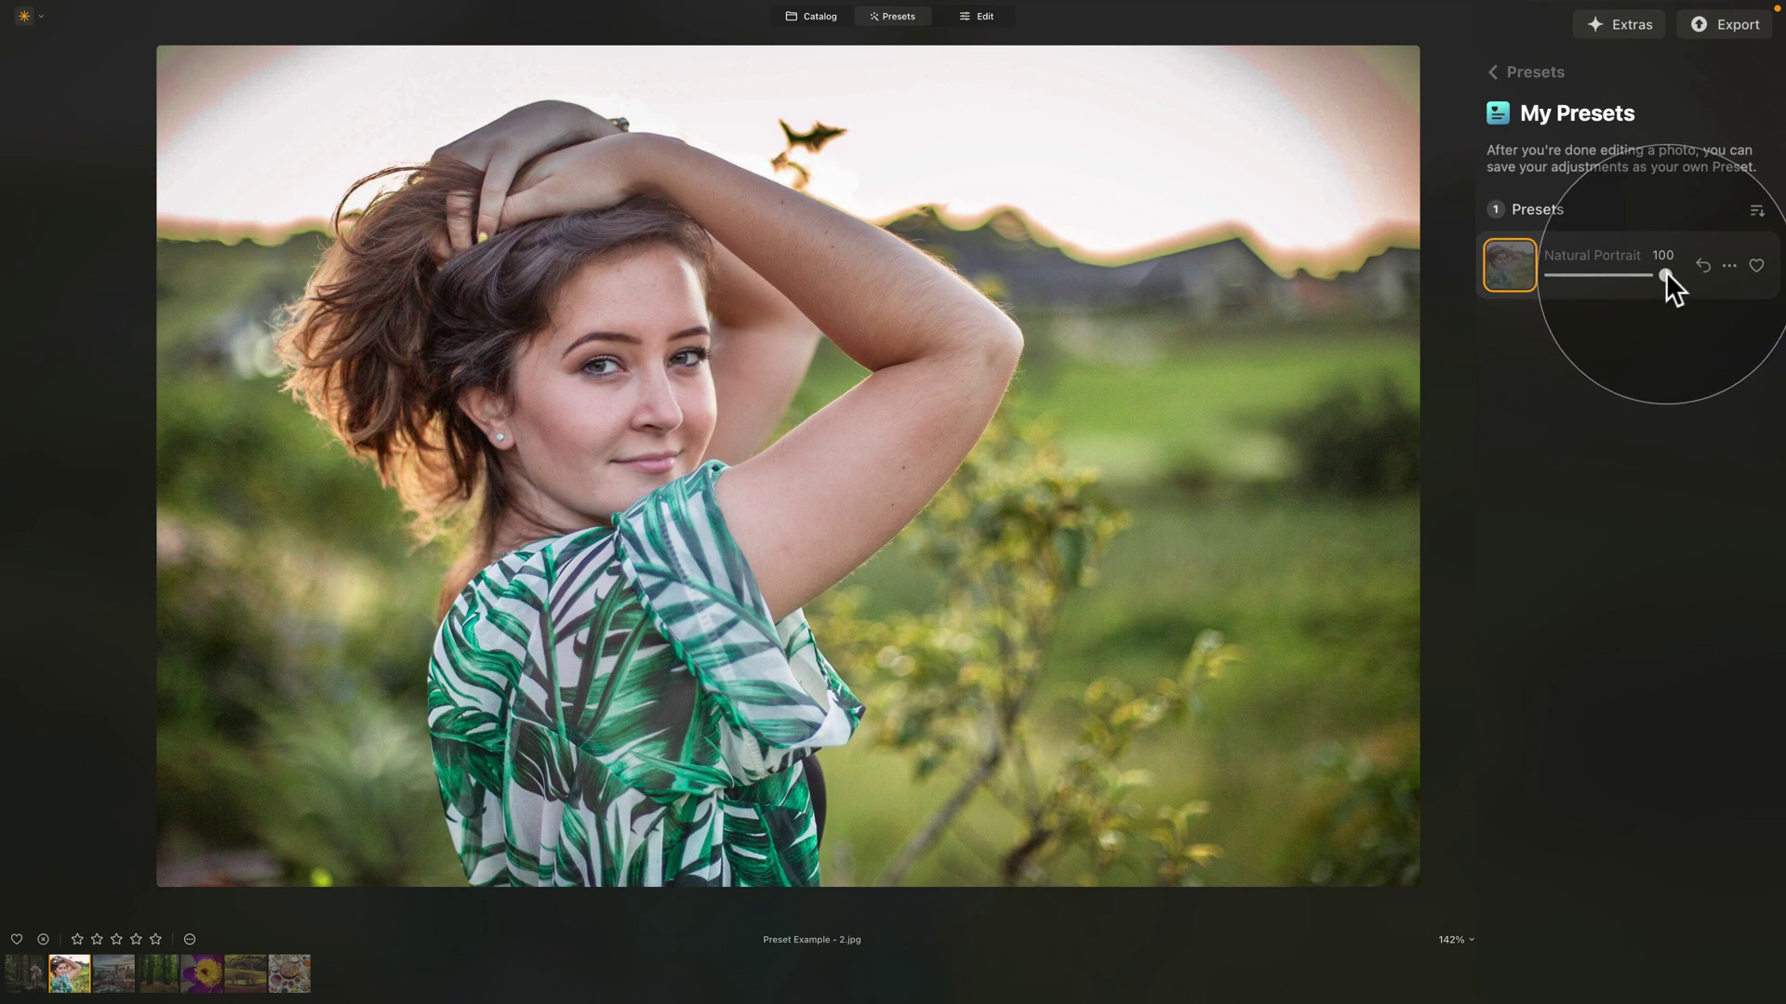
pyautogui.moveTo(1666, 270); pyautogui.dragTo(1585, 276)
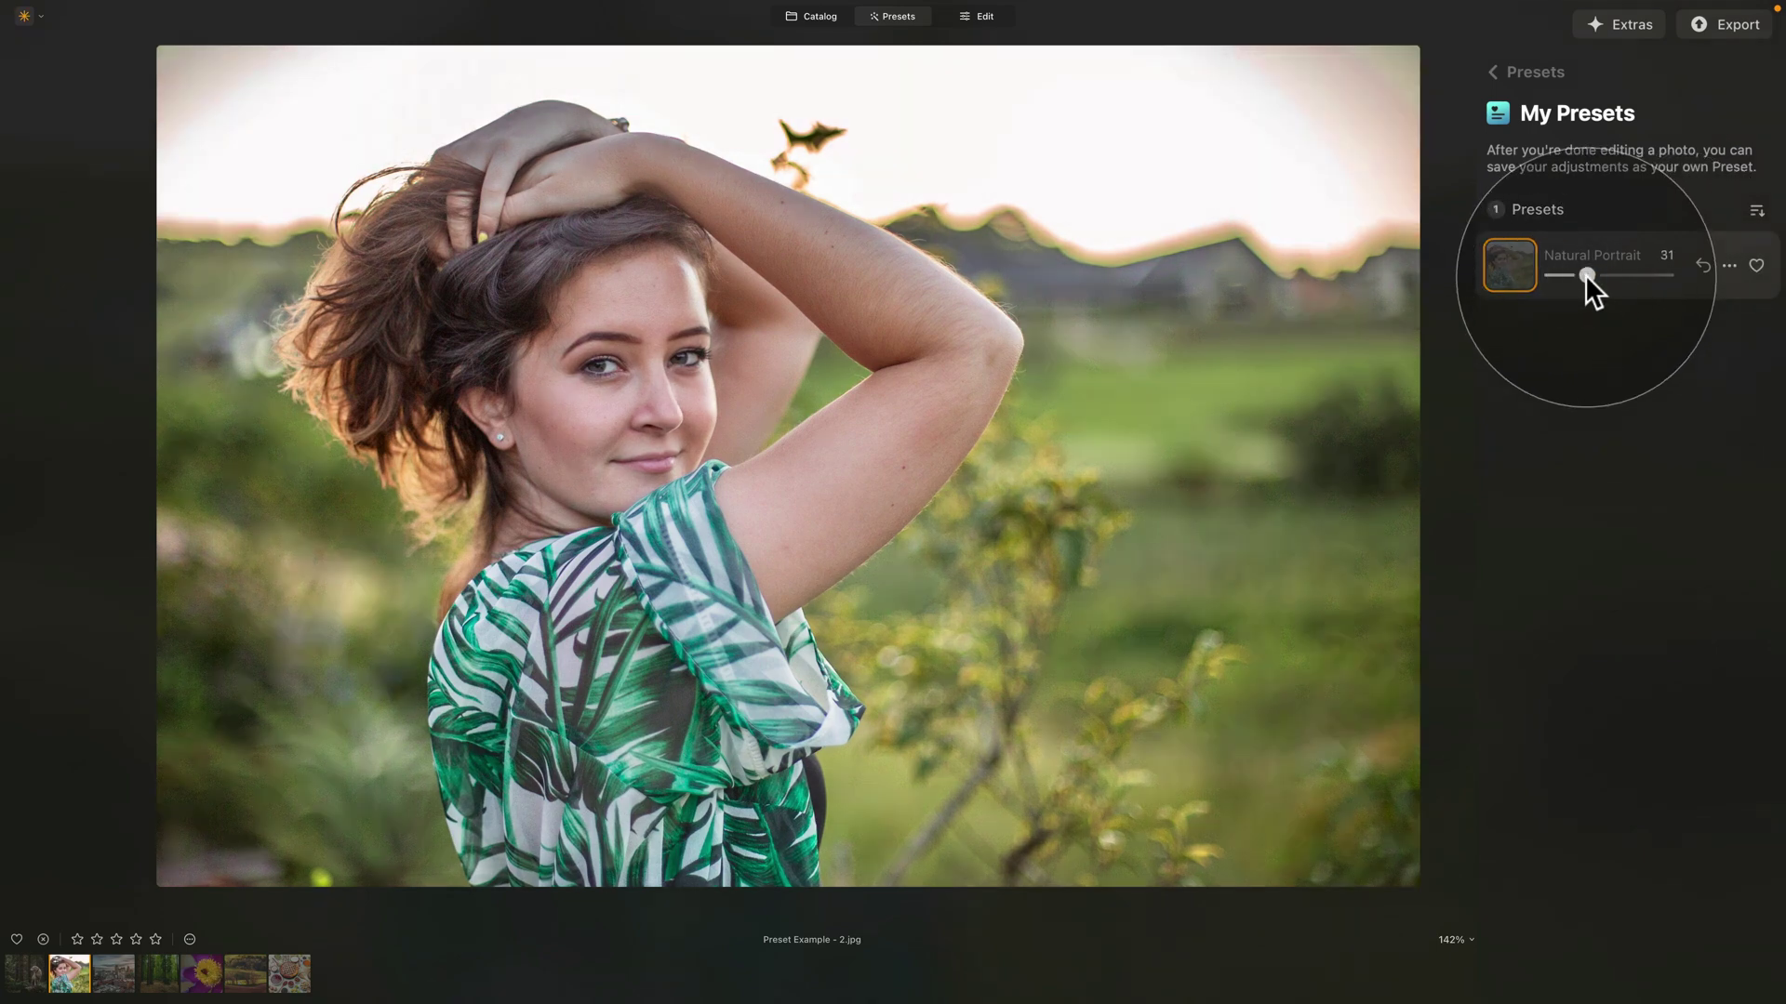
pyautogui.click(1700, 264)
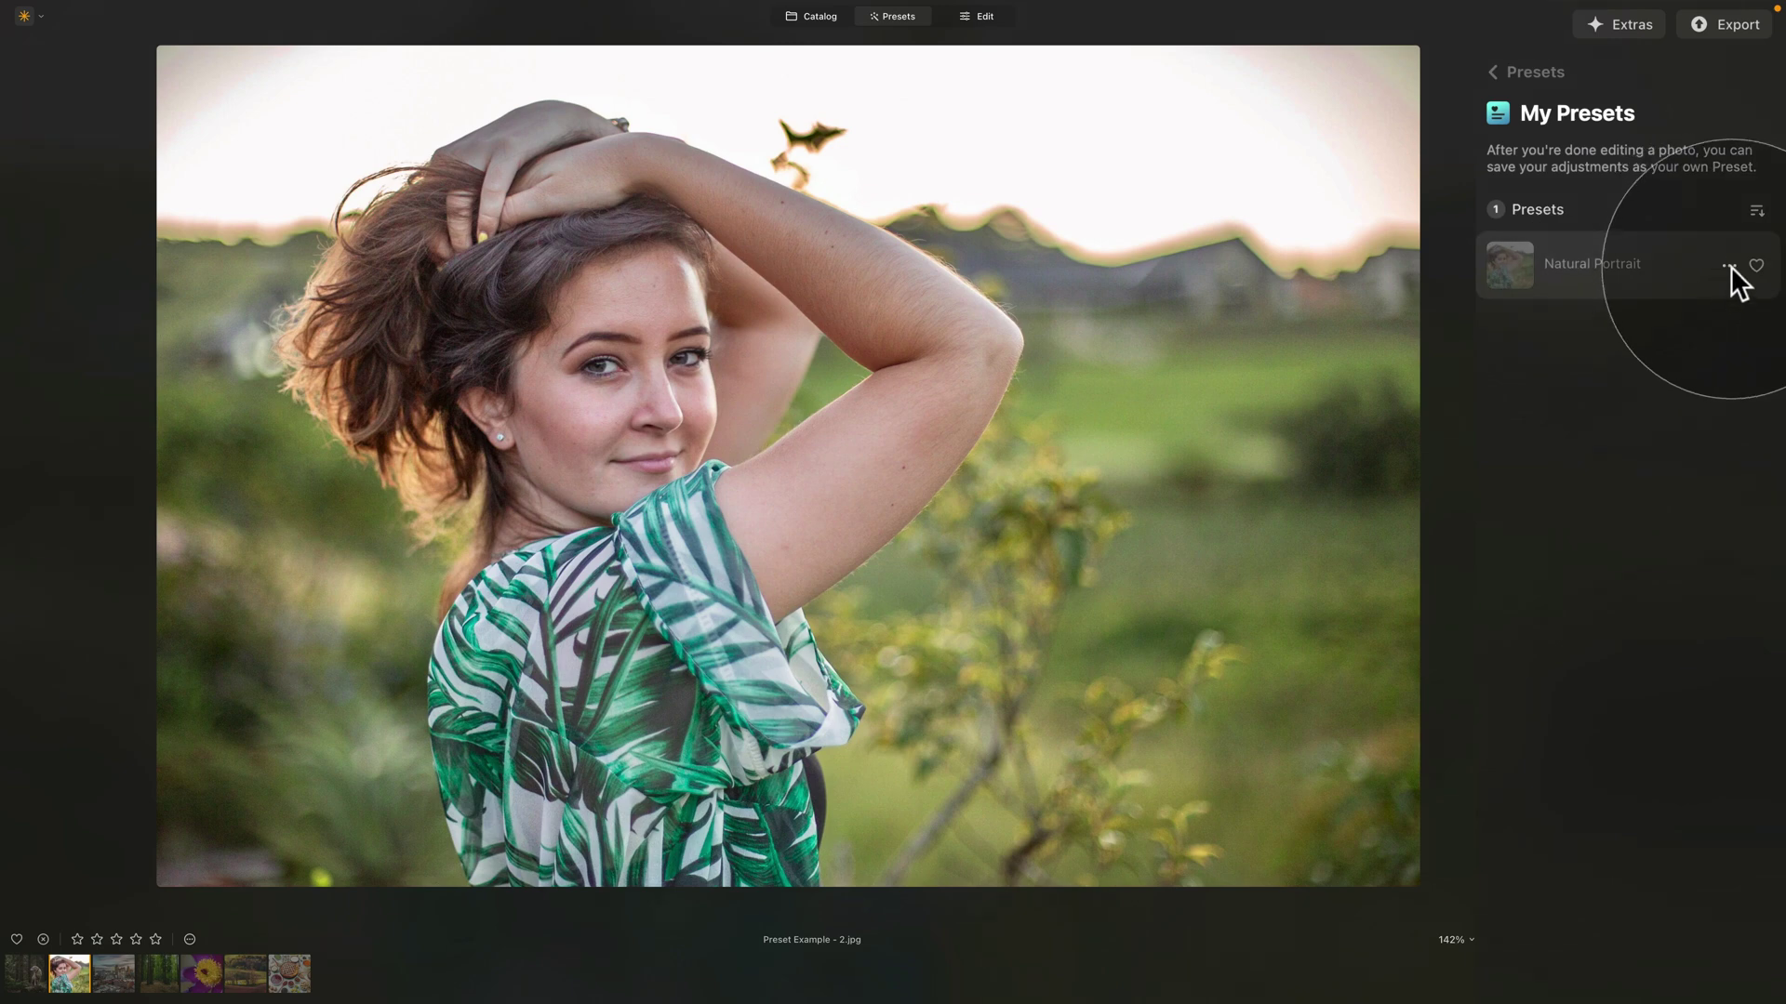
pyautogui.click(1620, 269)
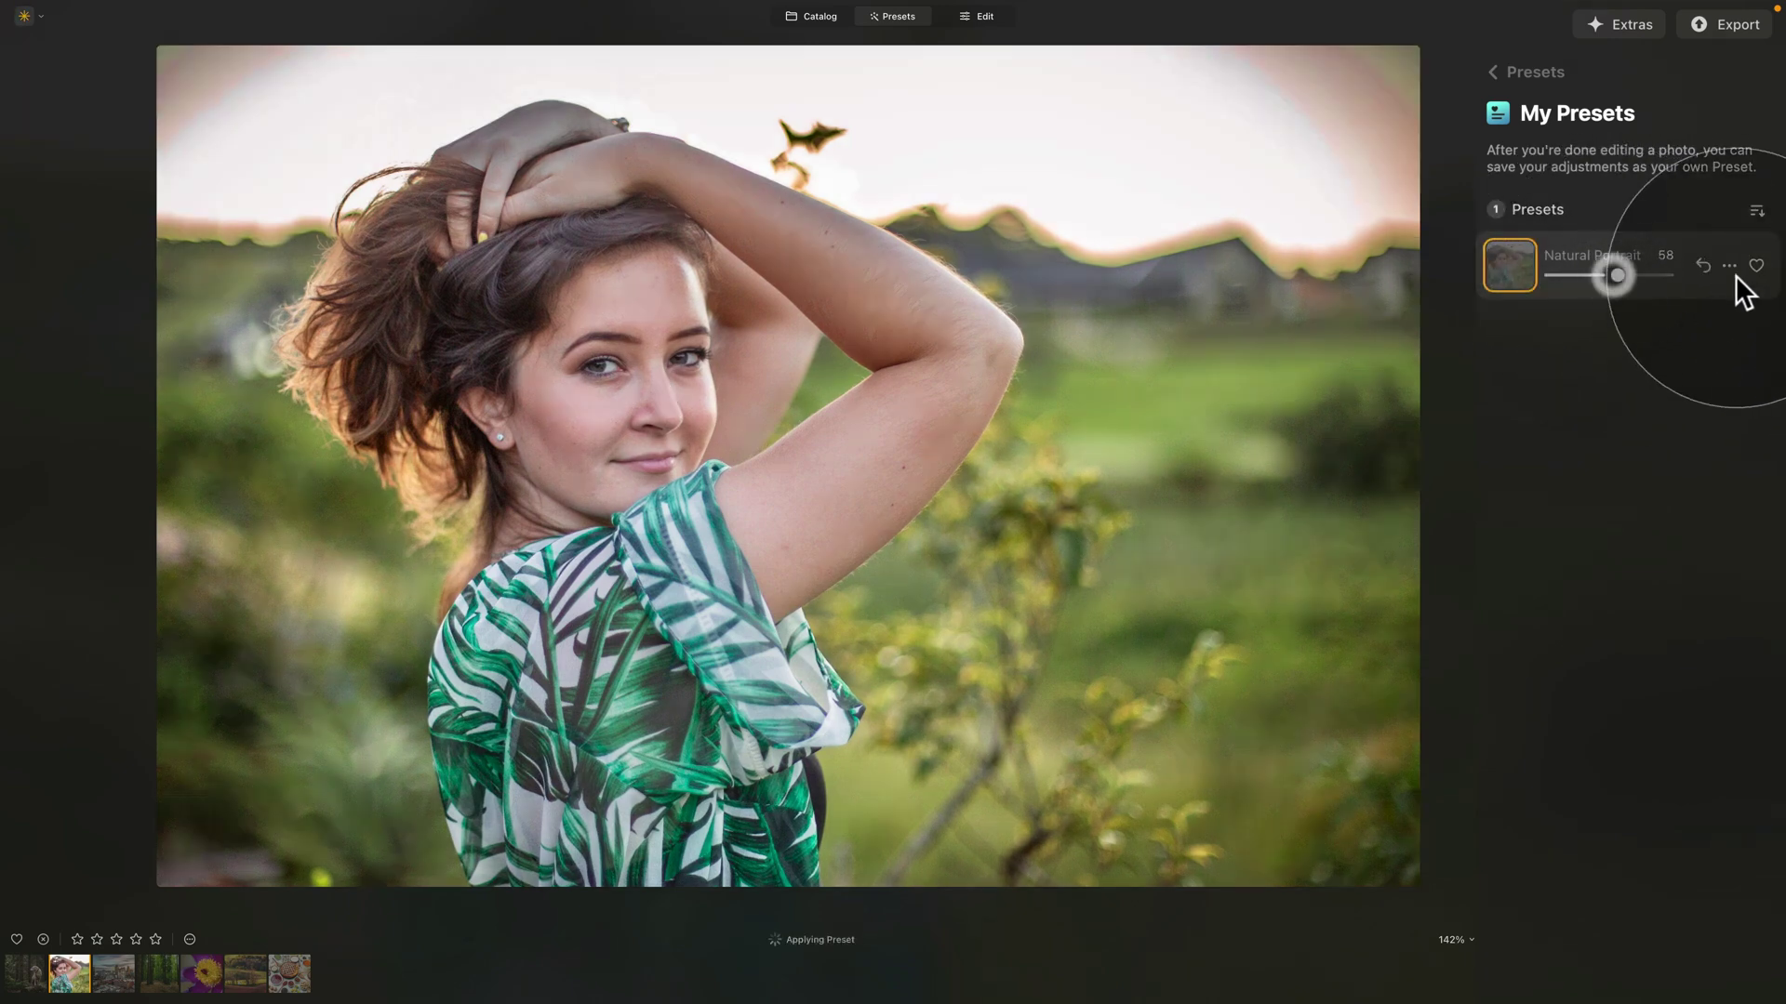
pyautogui.click(1728, 266)
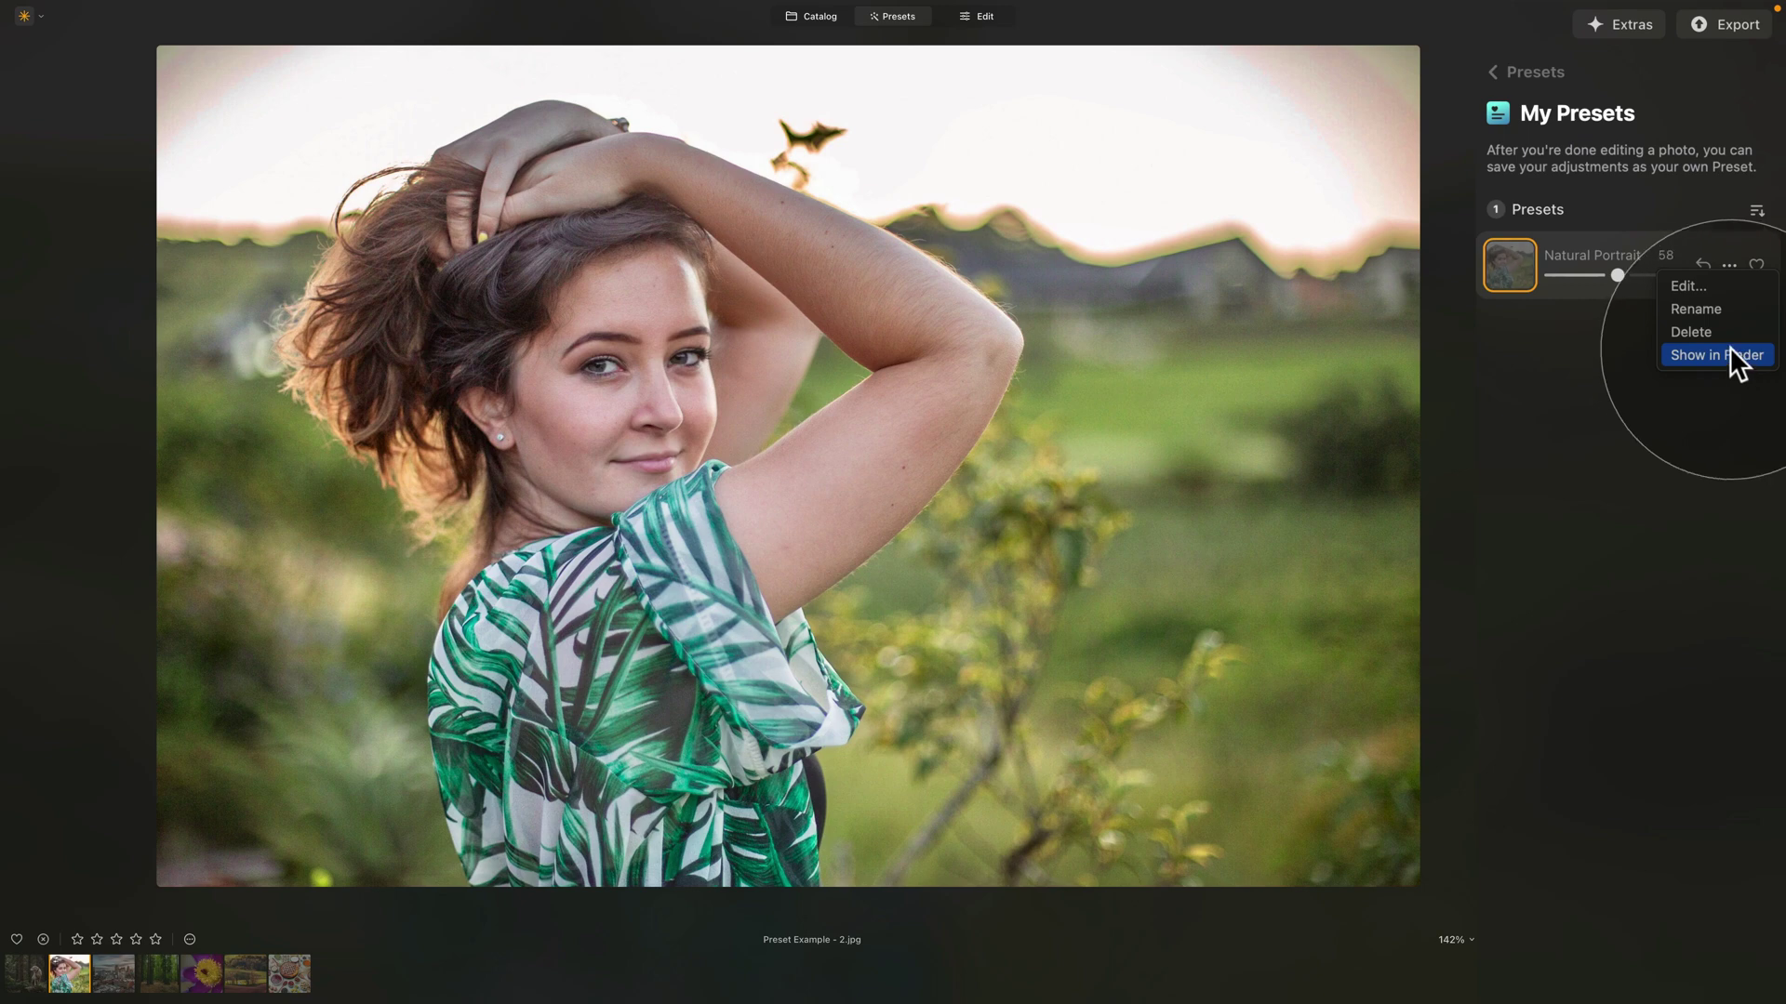
# - Add Natural Portrait to Favorites using its heart icon
pyautogui.click(1599, 368)
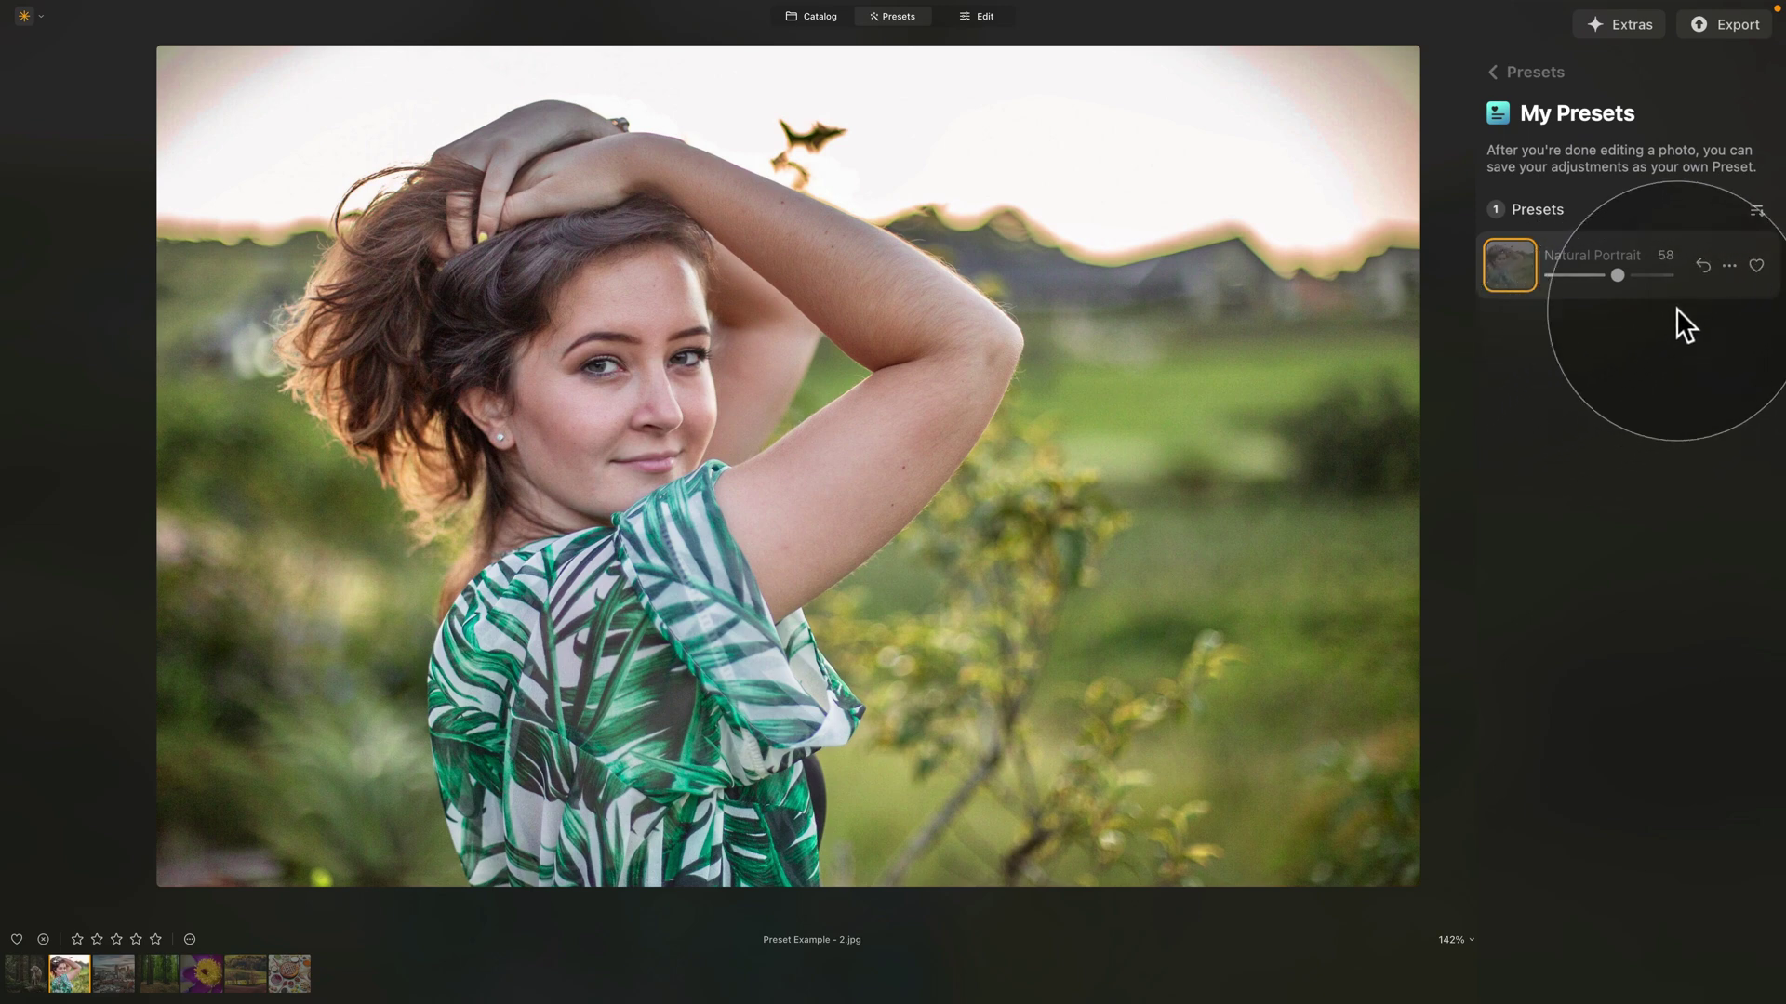
pyautogui.click(1756, 267)
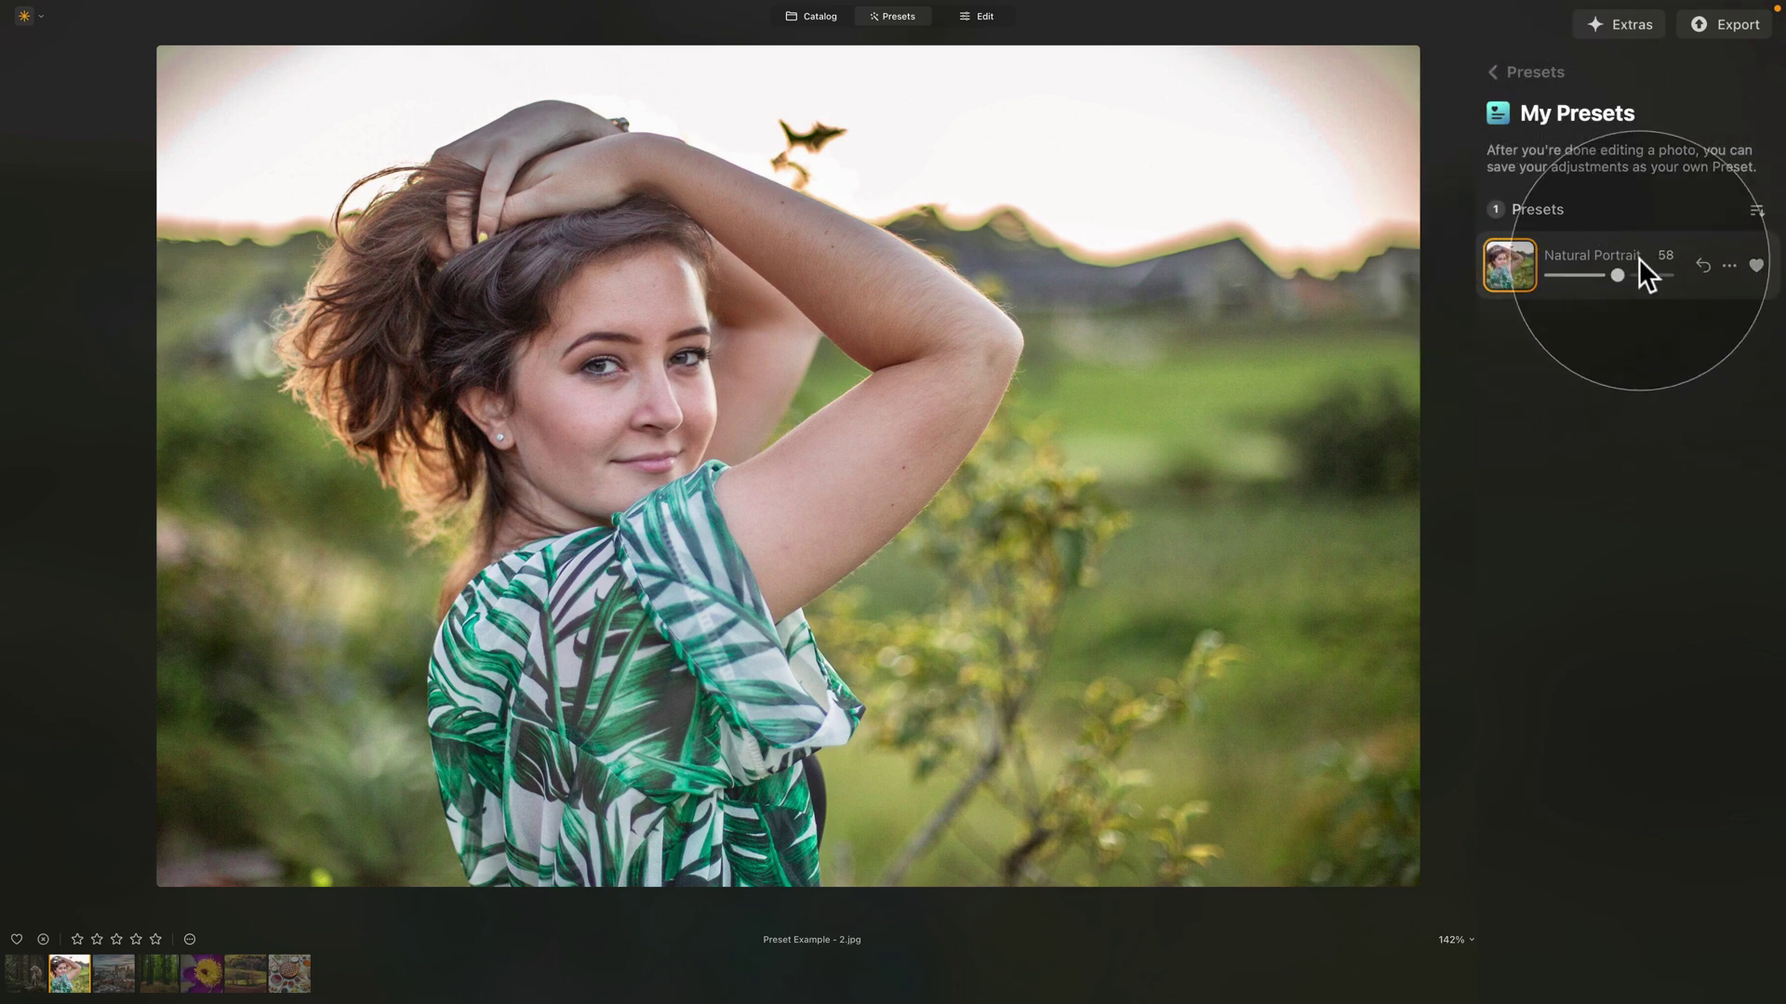
# - View the X Membership collections, then open the Extras store on its Marketplace
pyautogui.click(1498, 75)
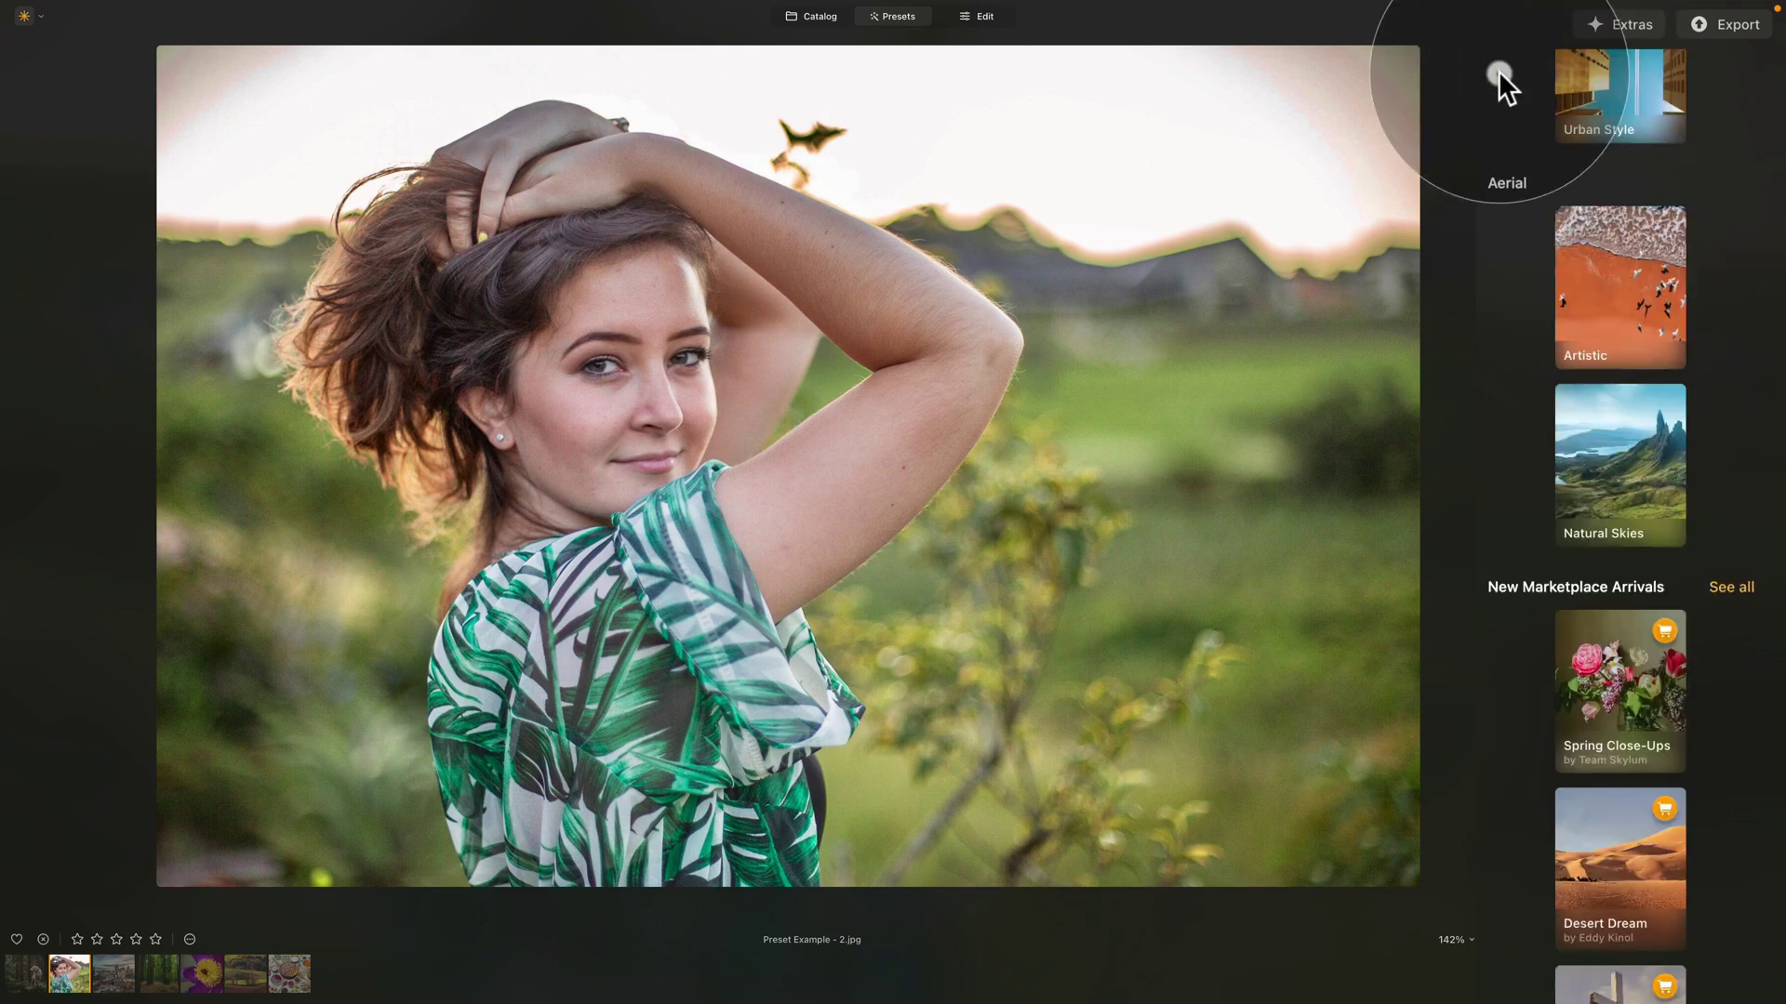
pyautogui.scroll(10, 1581, 298)
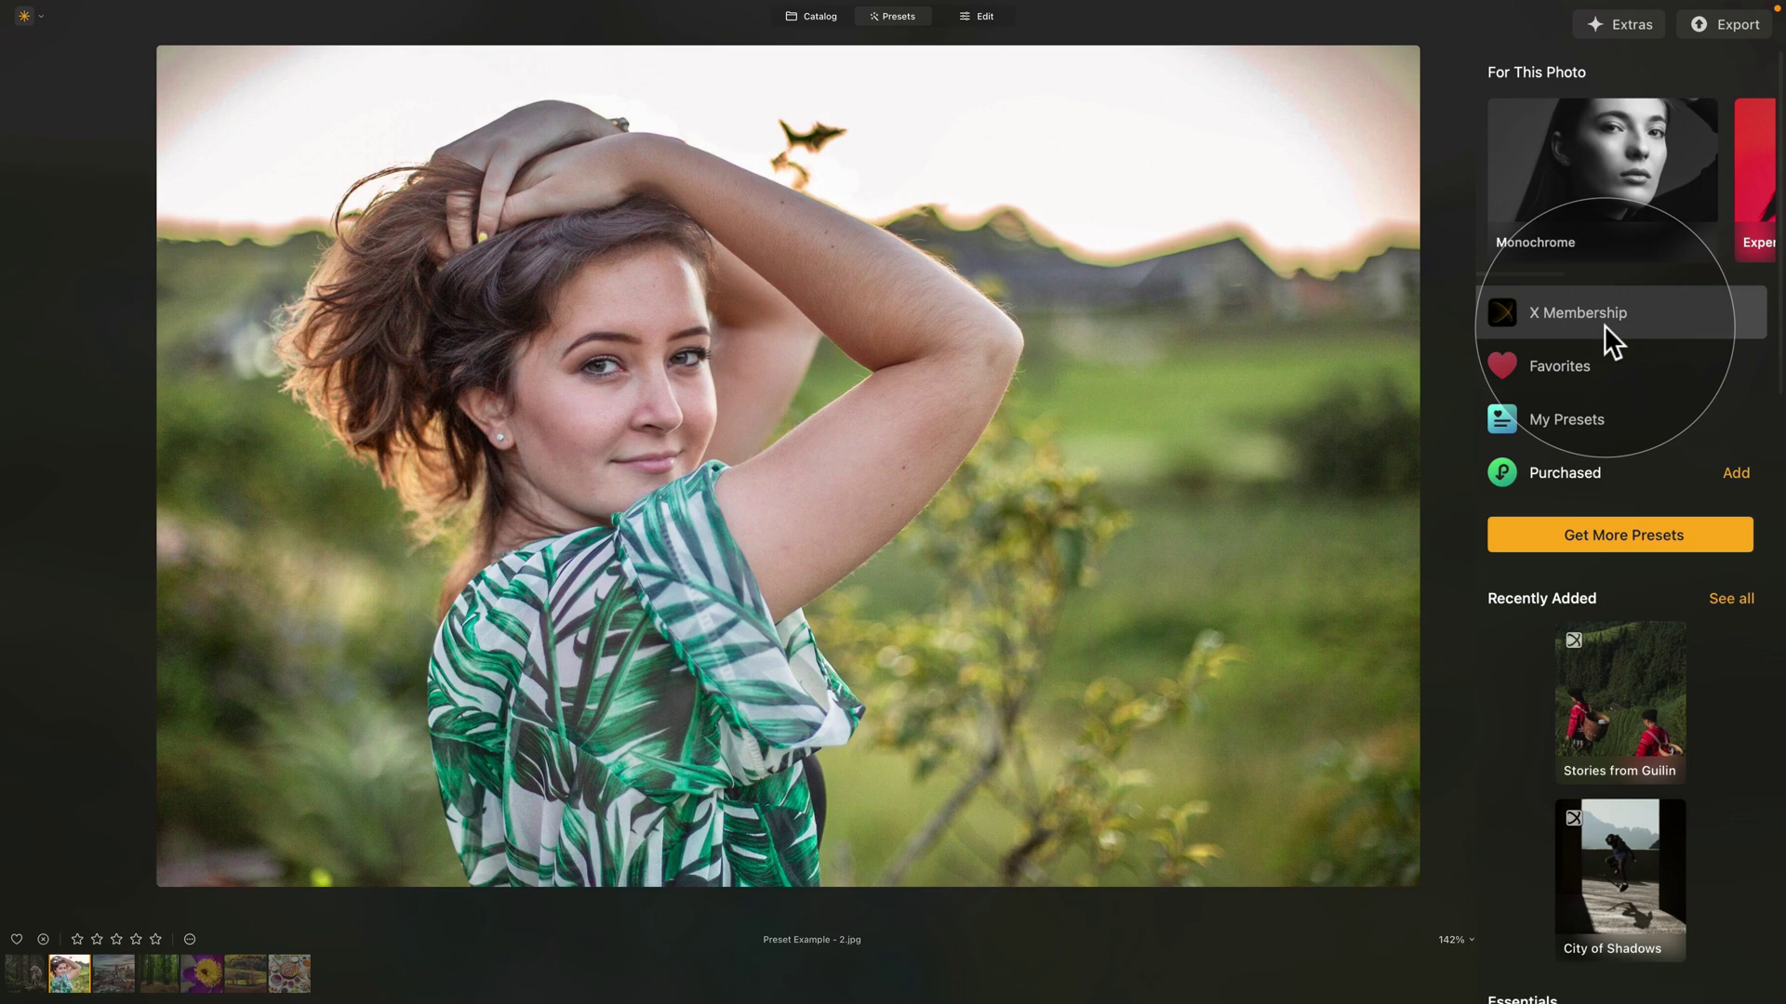
pyautogui.click(1663, 319)
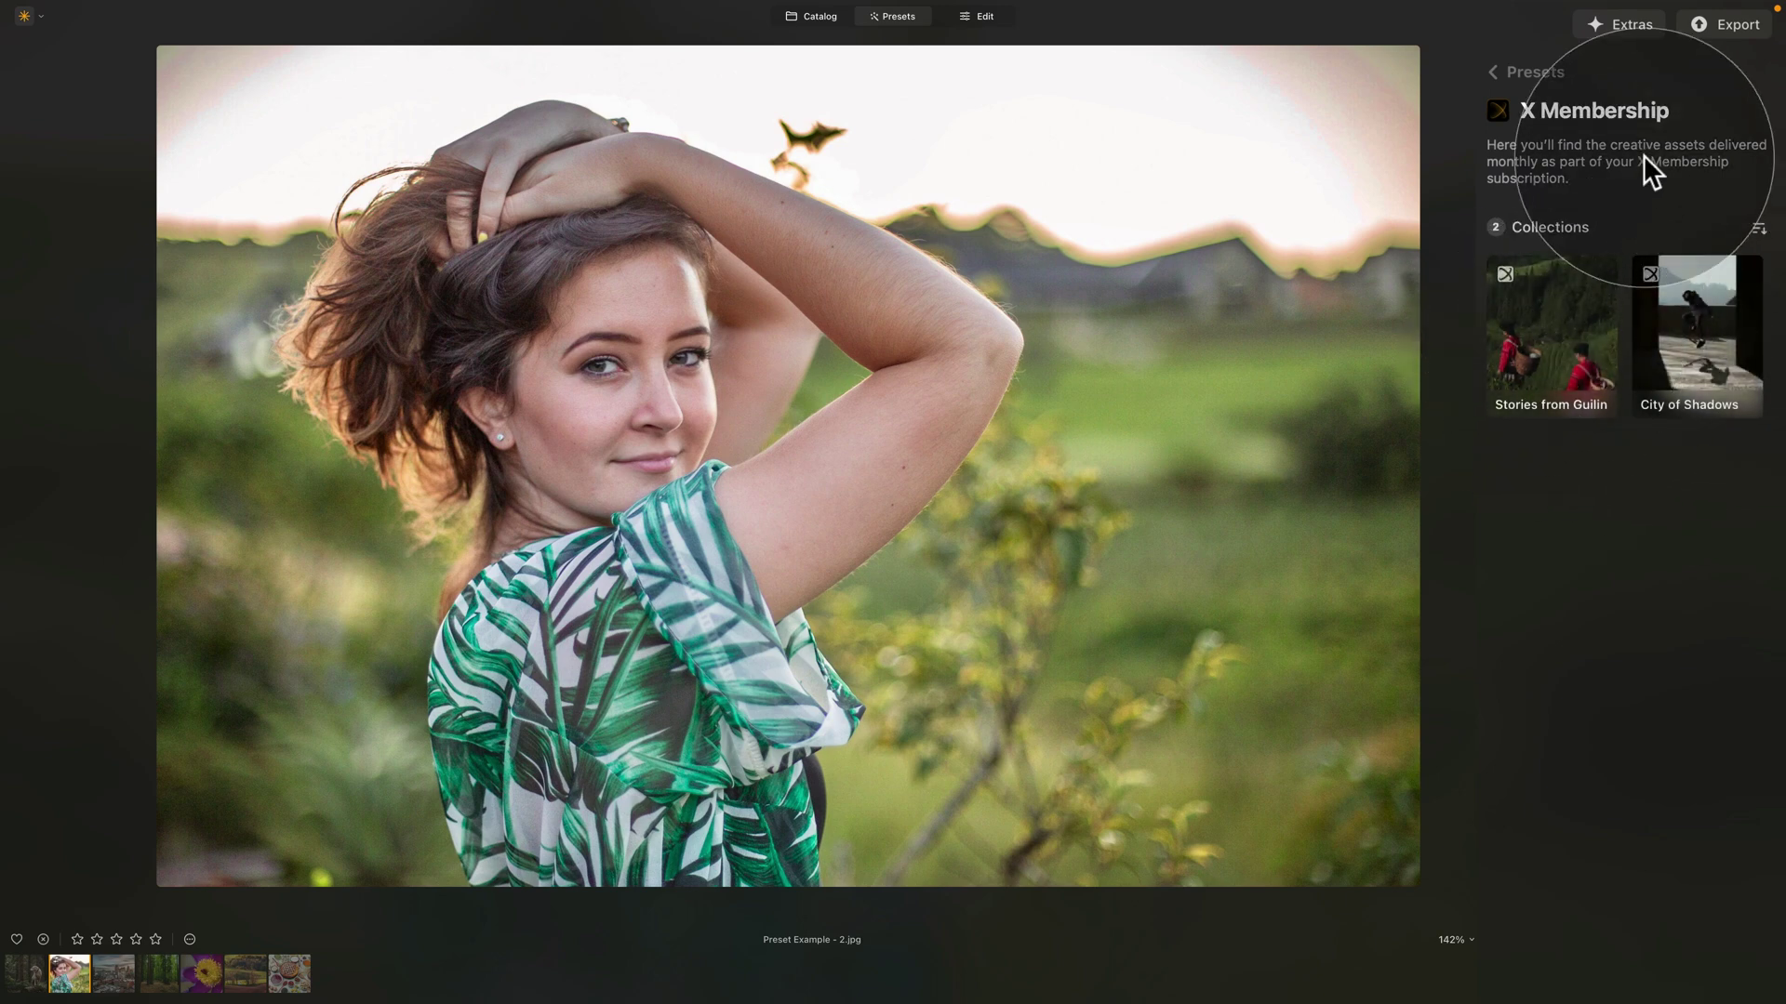
pyautogui.click(1618, 28)
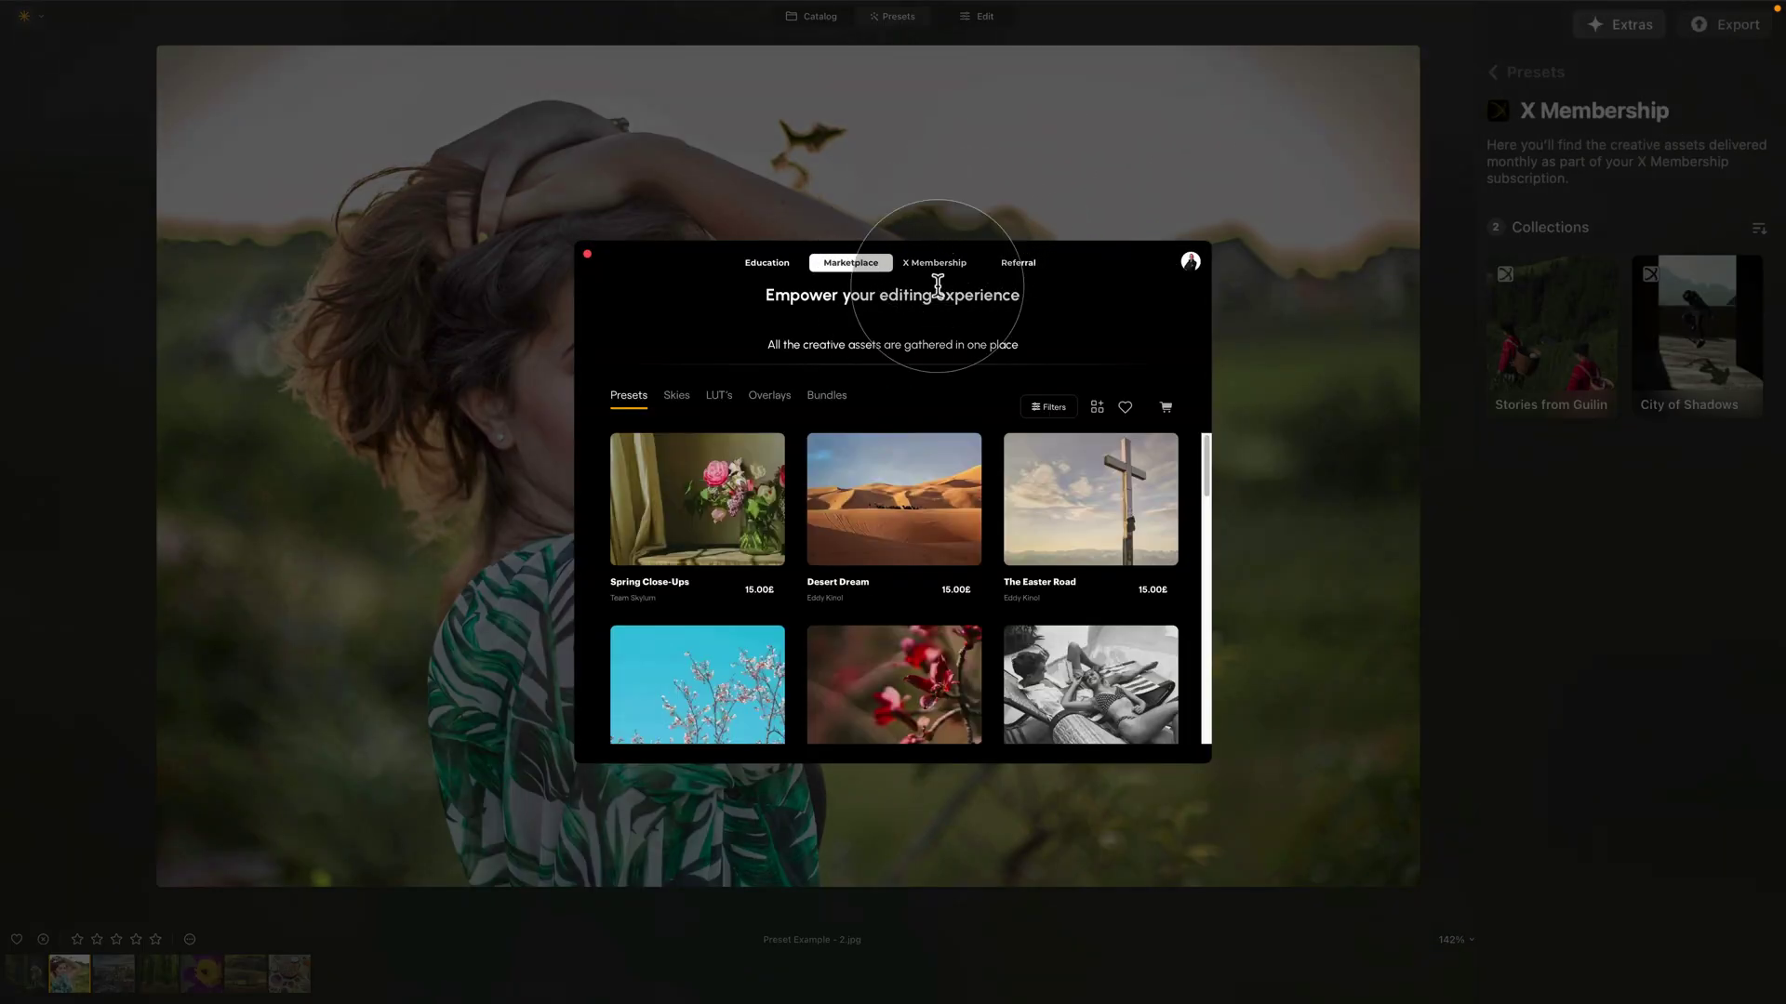
# - Install Japan Autumn Dream, Inspiring Astrophotography and Soulful Portraits from X Membership, then close Extras
pyautogui.click(941, 265)
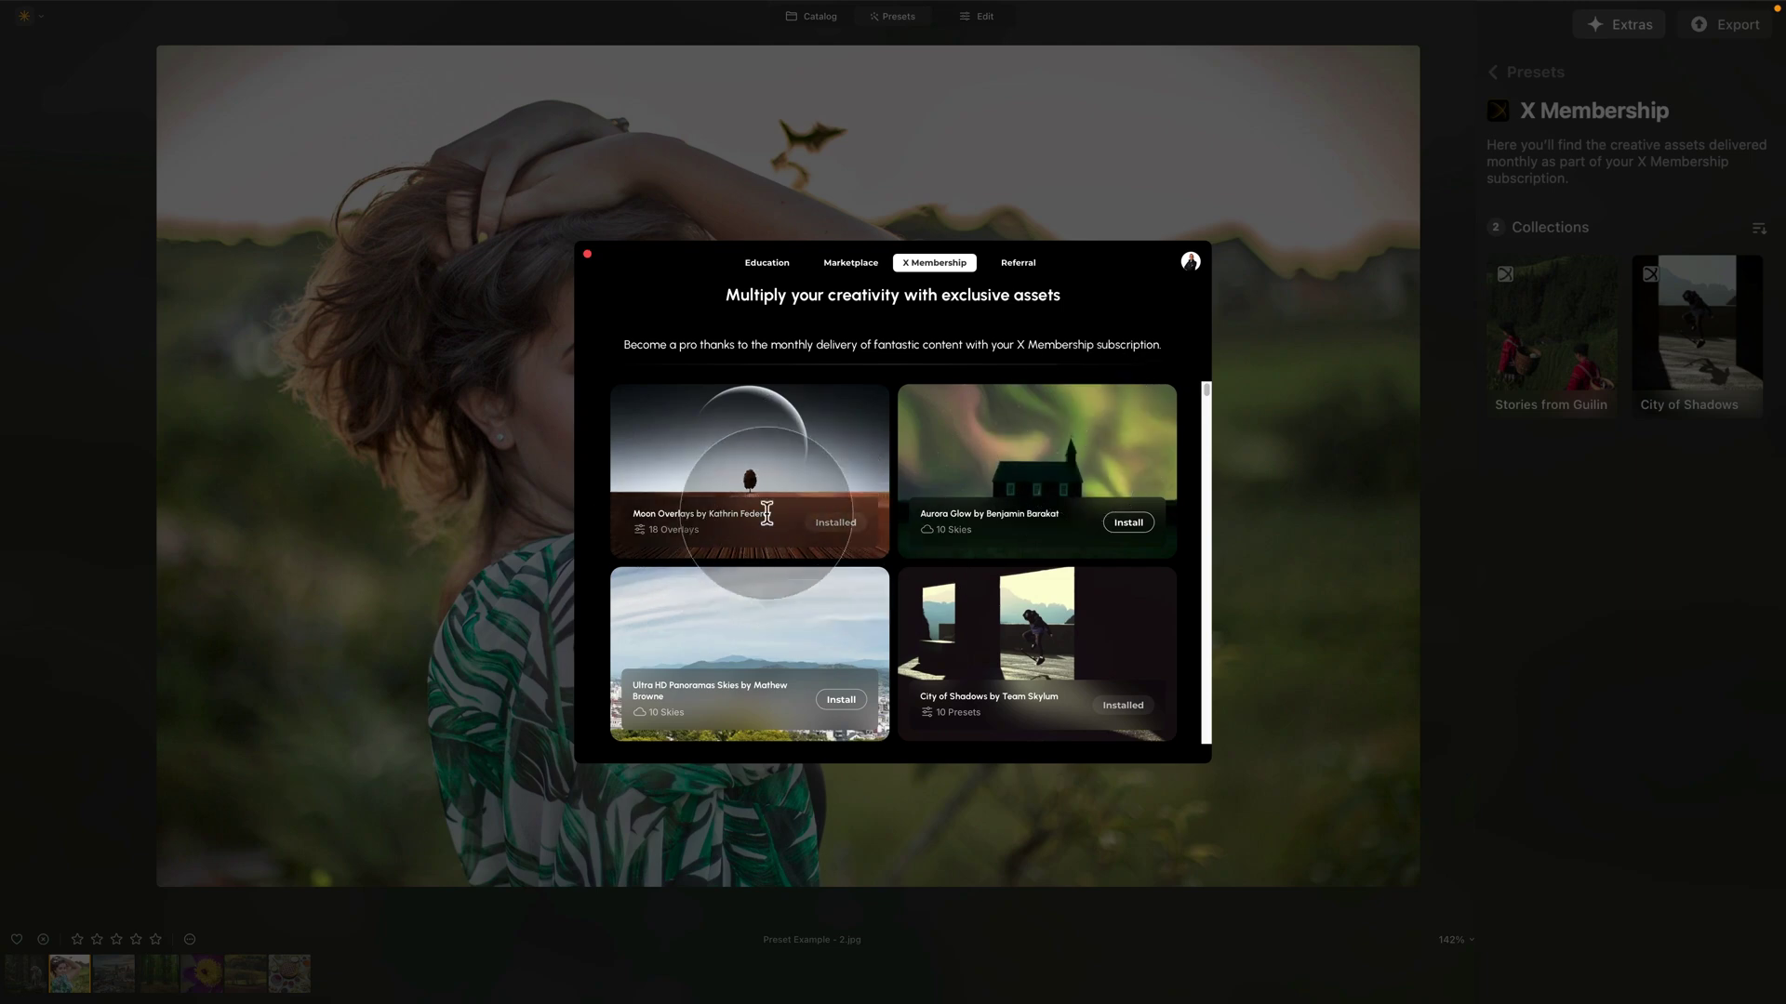
pyautogui.scroll(-3, 982, 572)
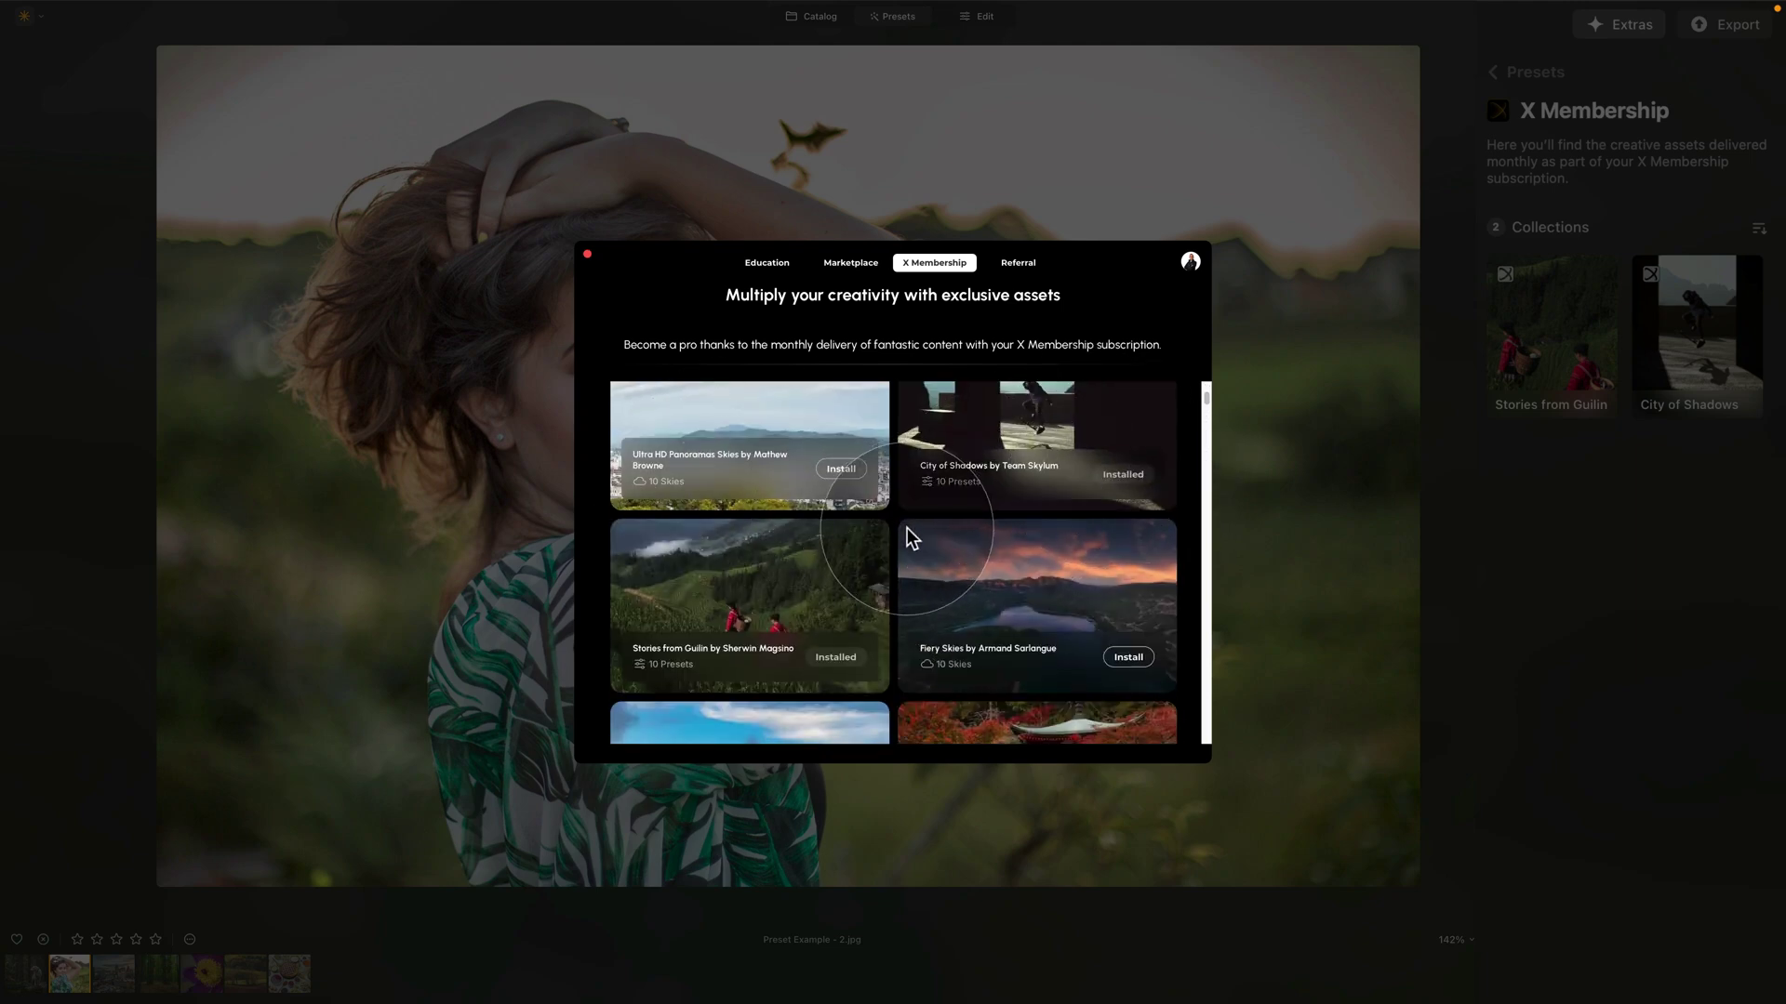
pyautogui.scroll(-2, 906, 527)
pyautogui.scroll(-3, 906, 527)
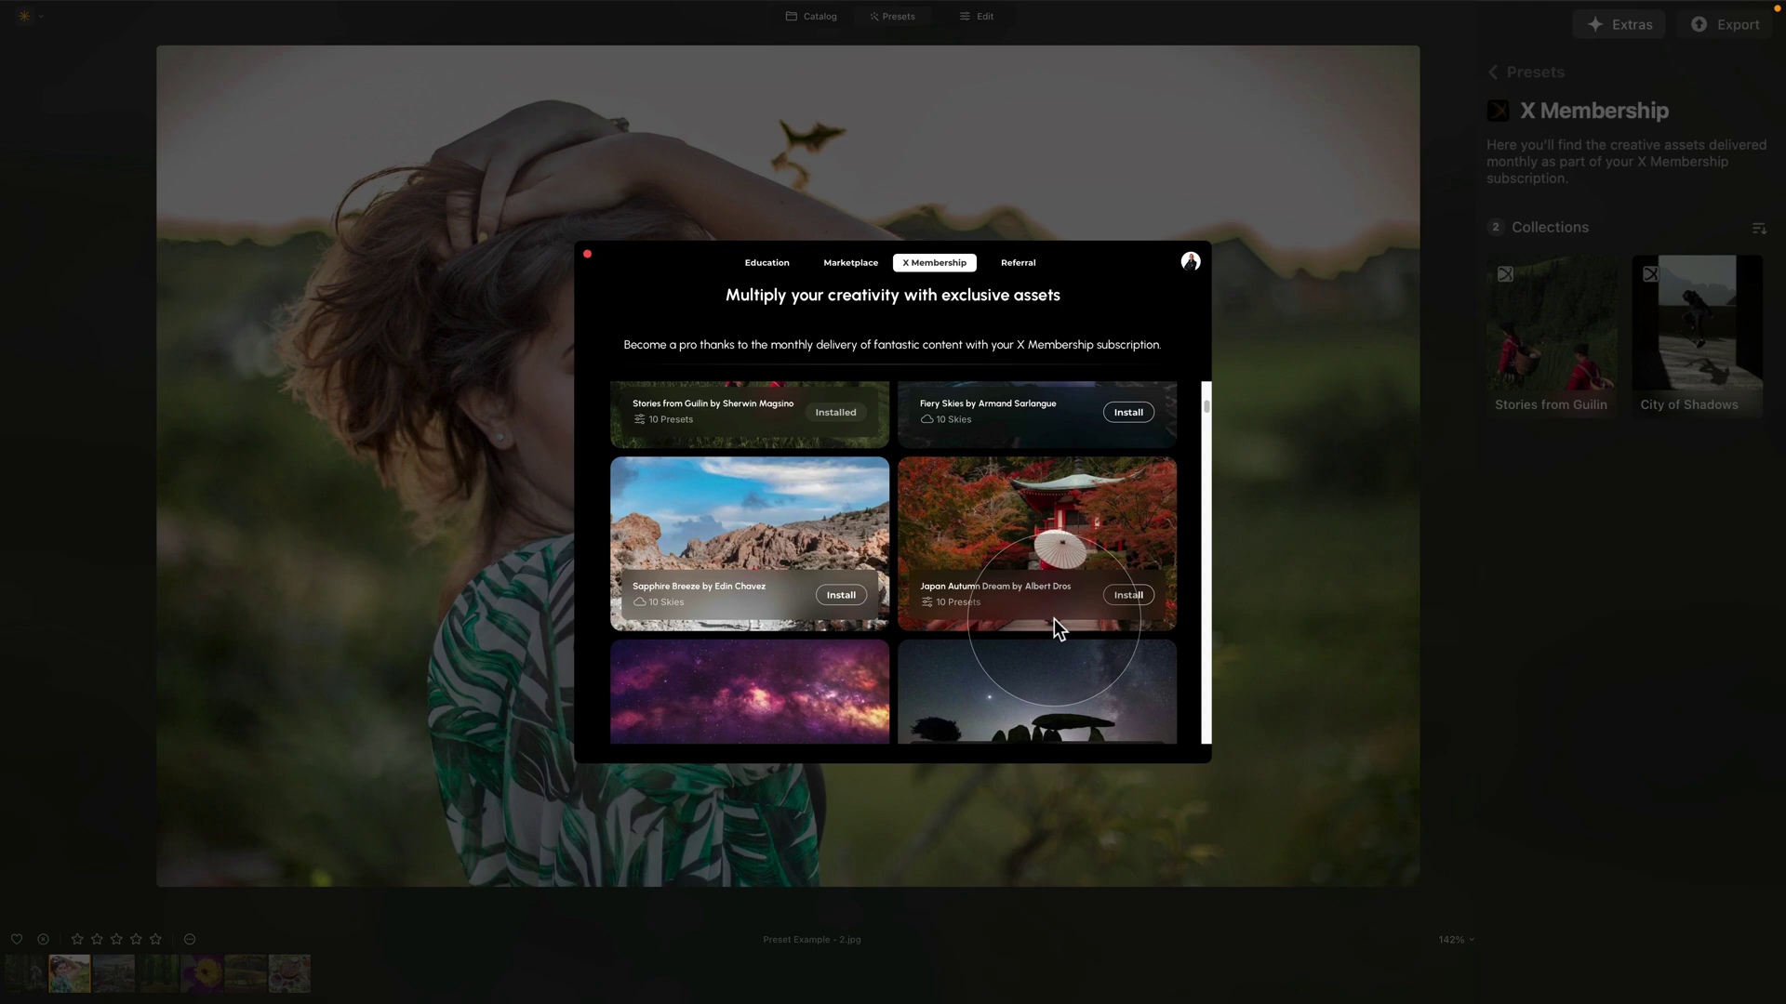
pyautogui.click(1115, 597)
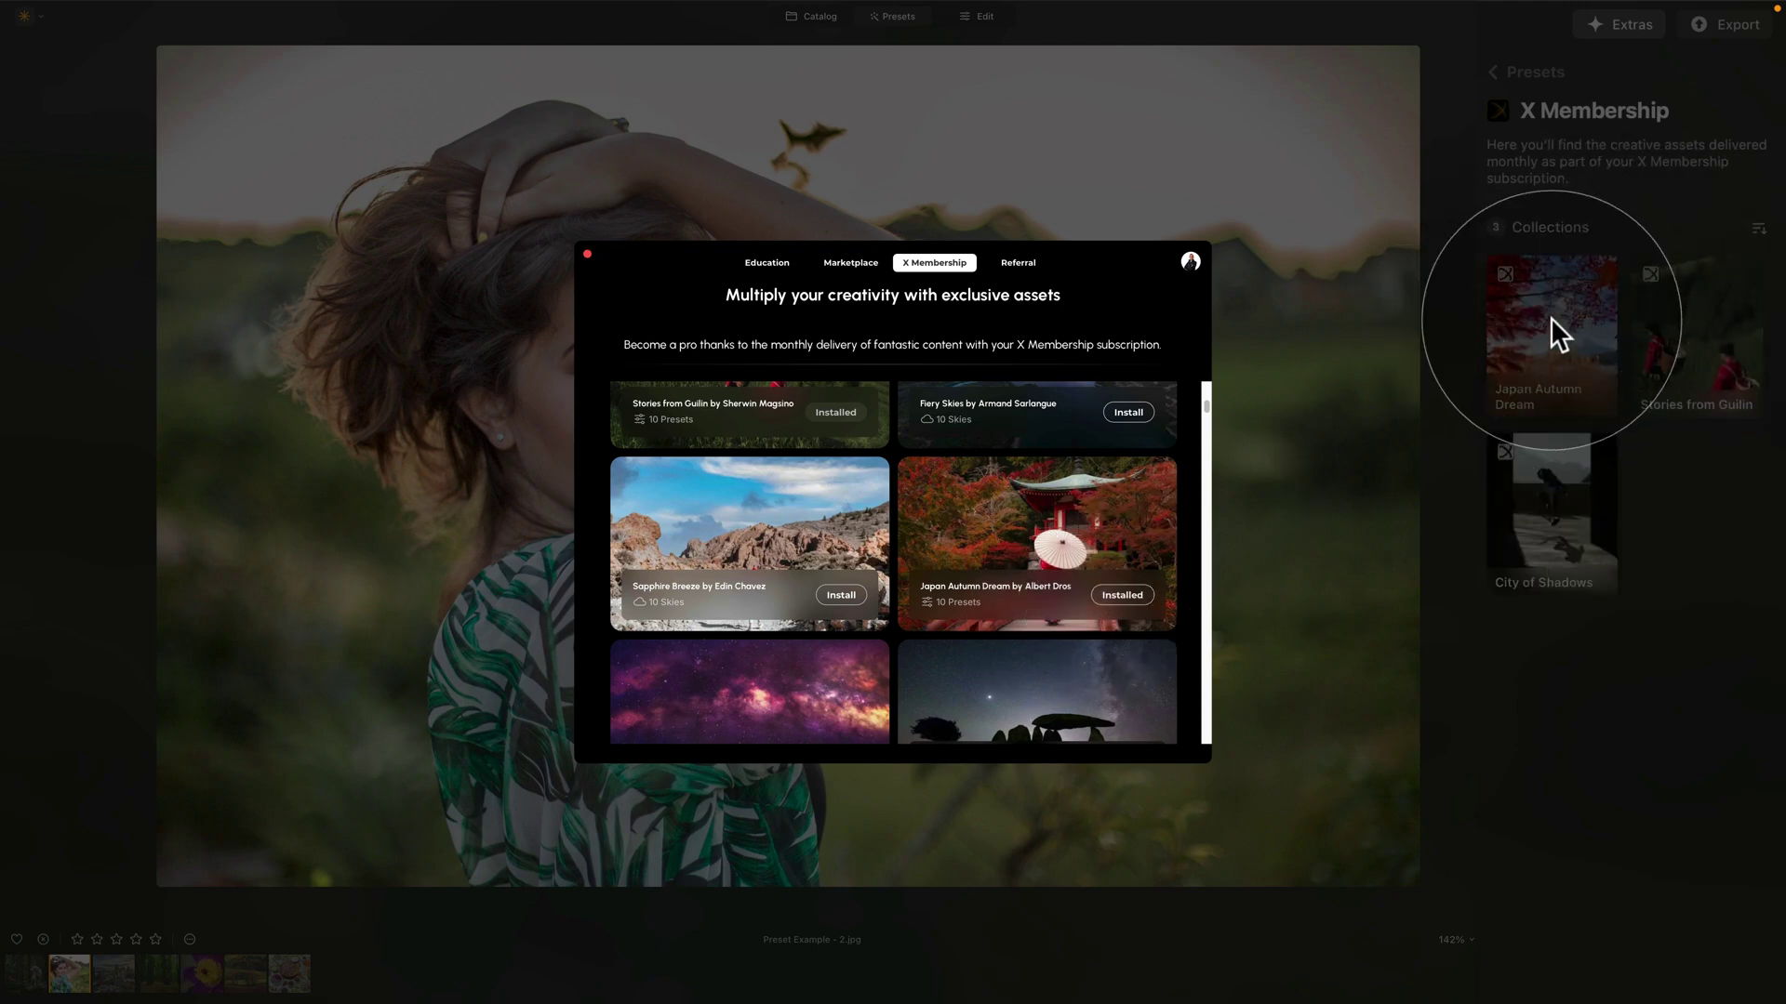
pyautogui.scroll(-3, 1061, 493)
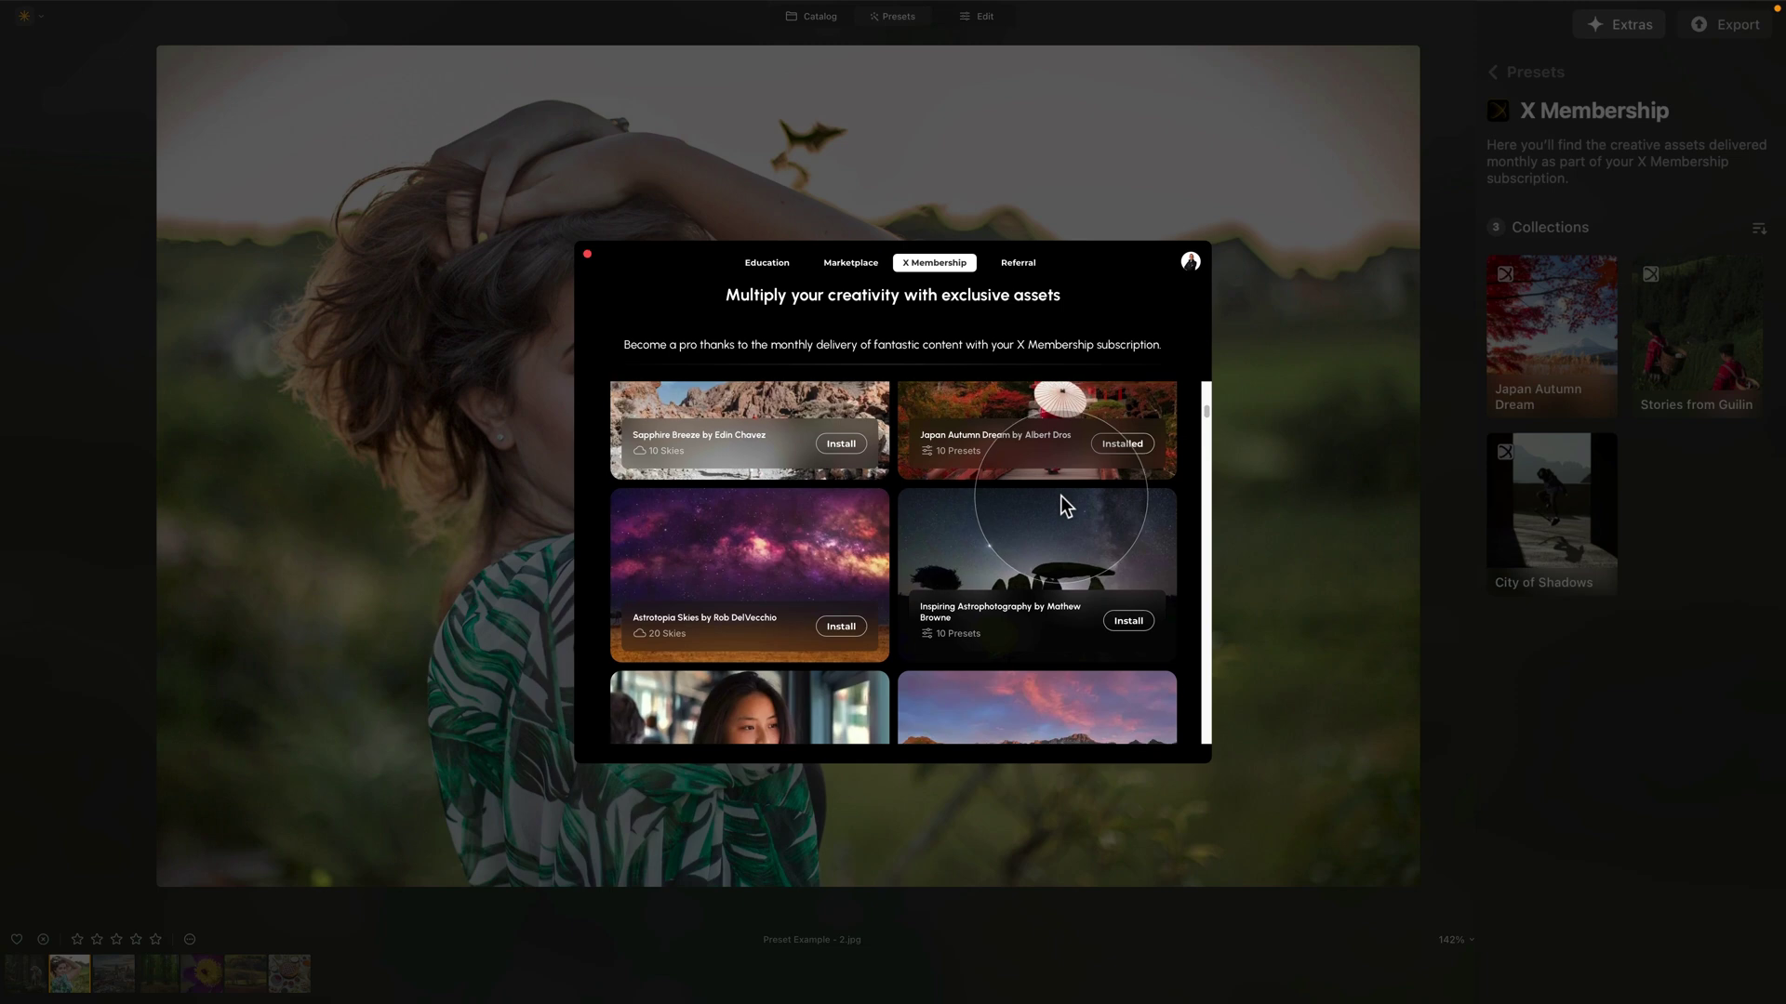
pyautogui.scroll(-2, 1056, 558)
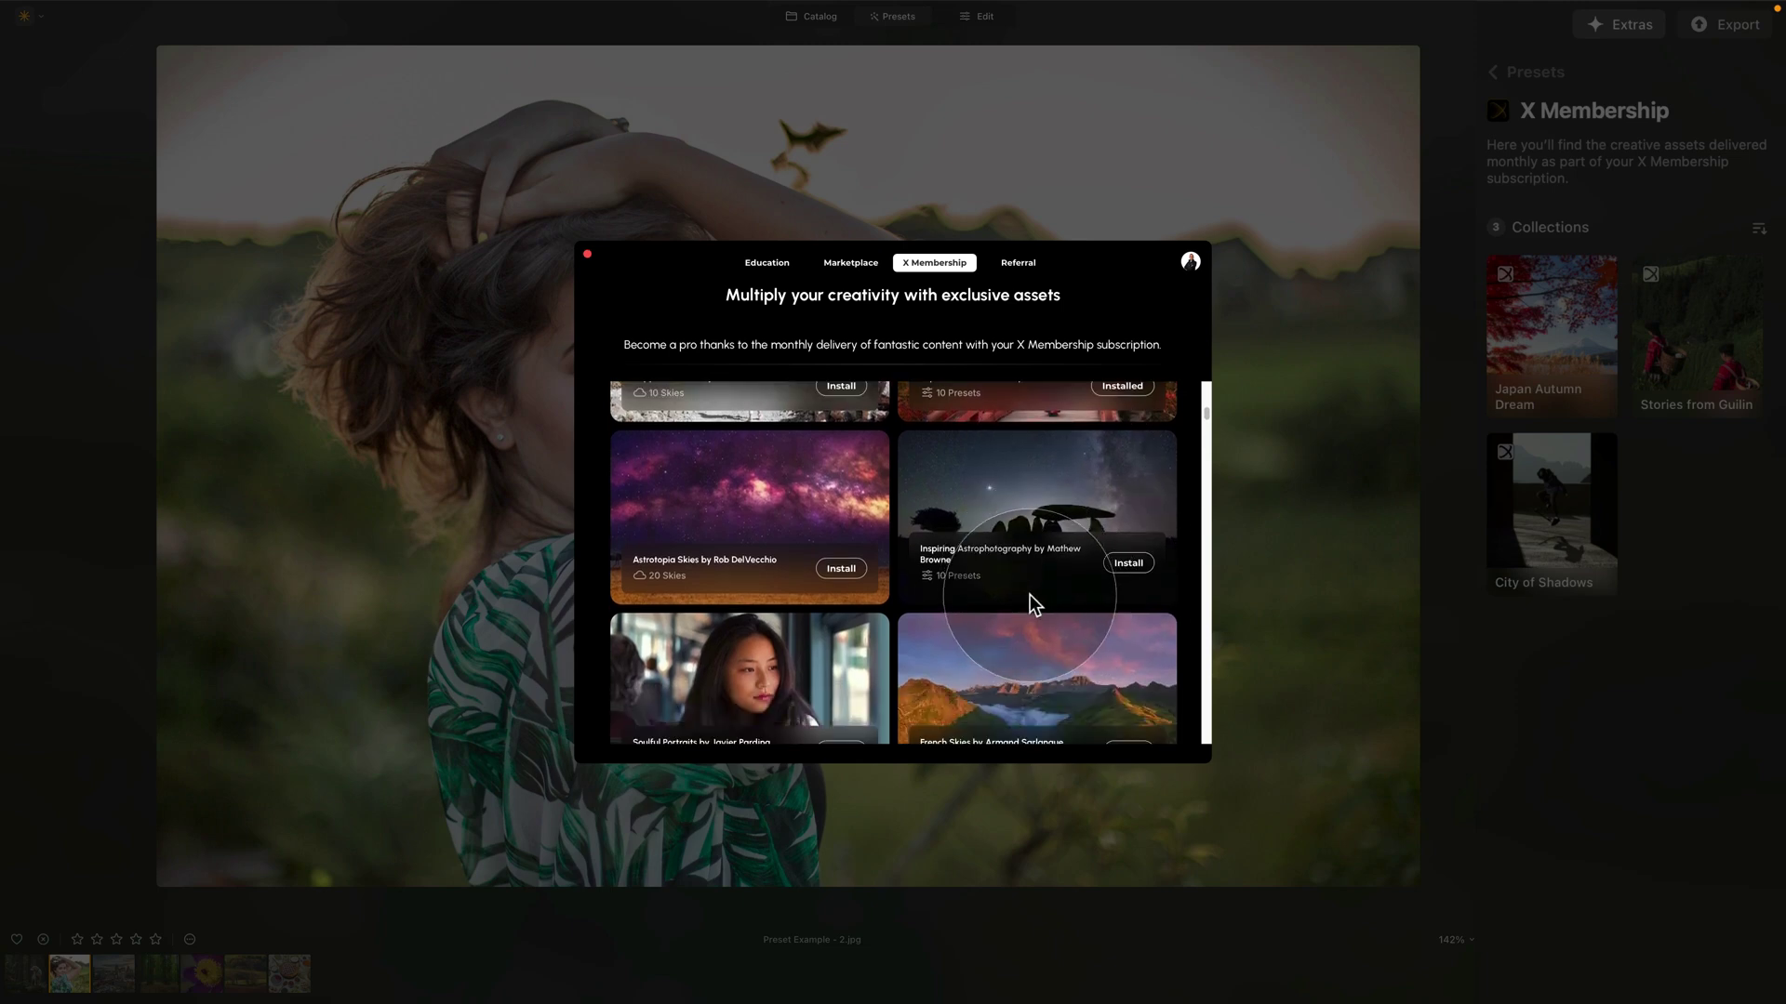
pyautogui.click(1128, 562)
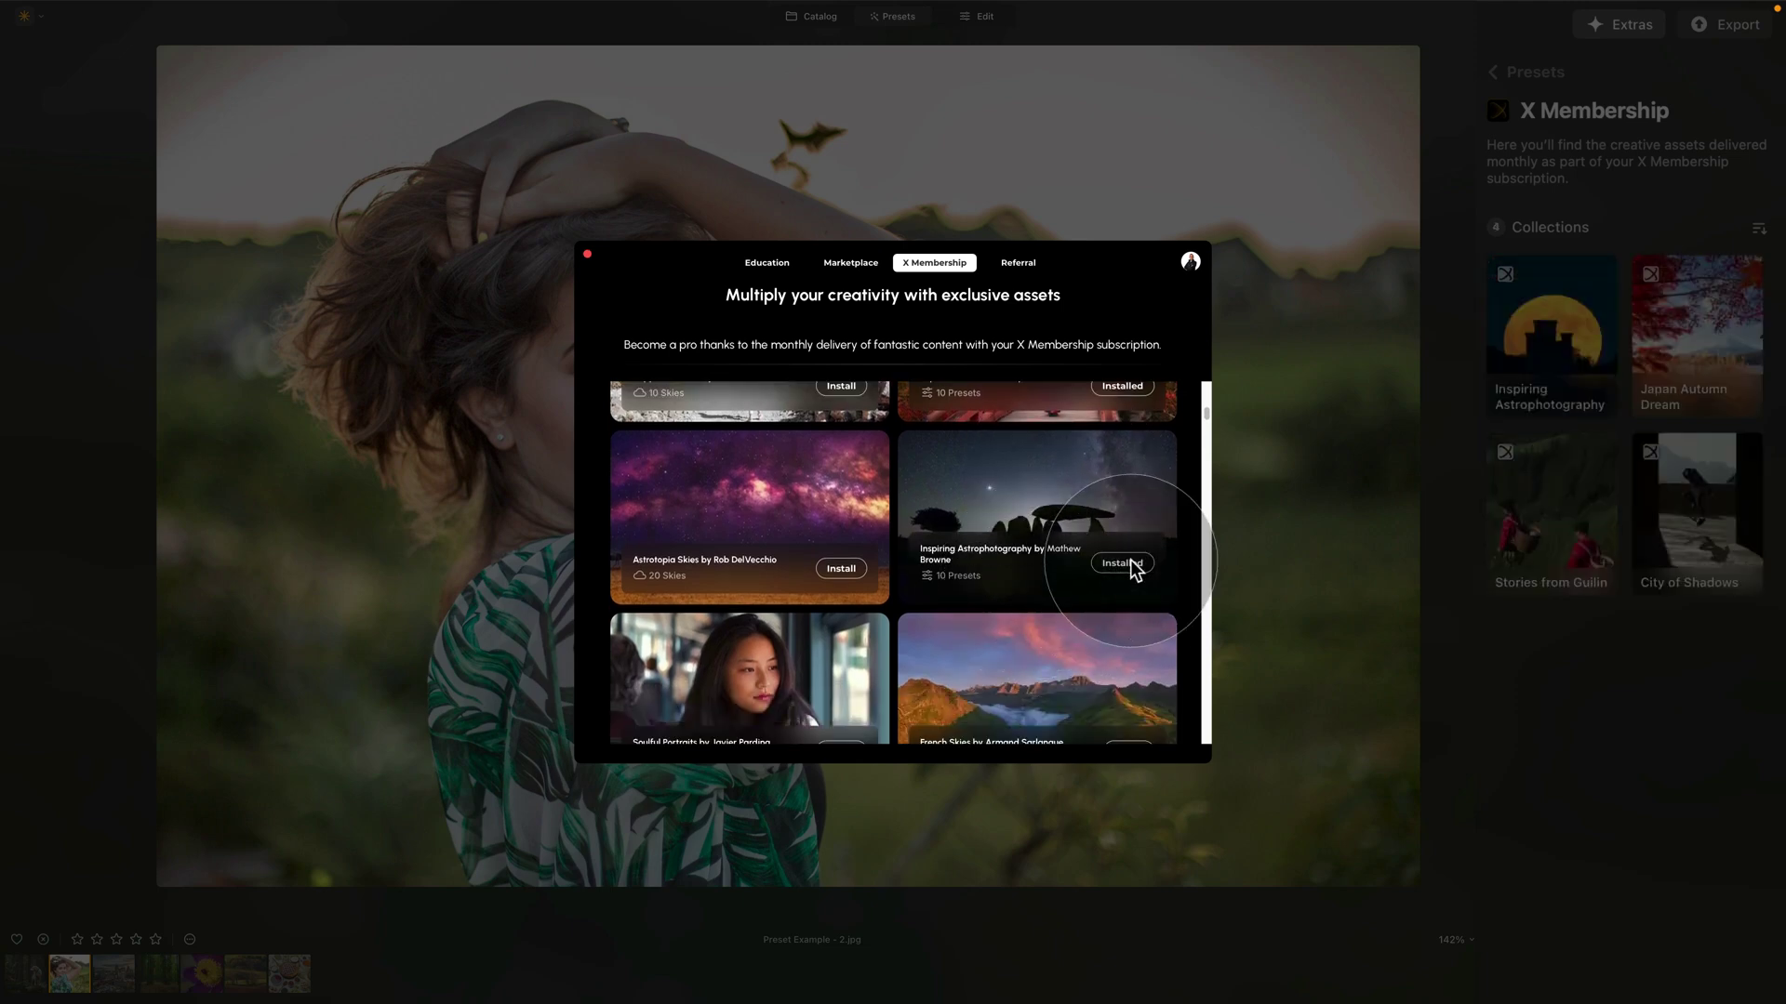
pyautogui.scroll(-3, 1089, 547)
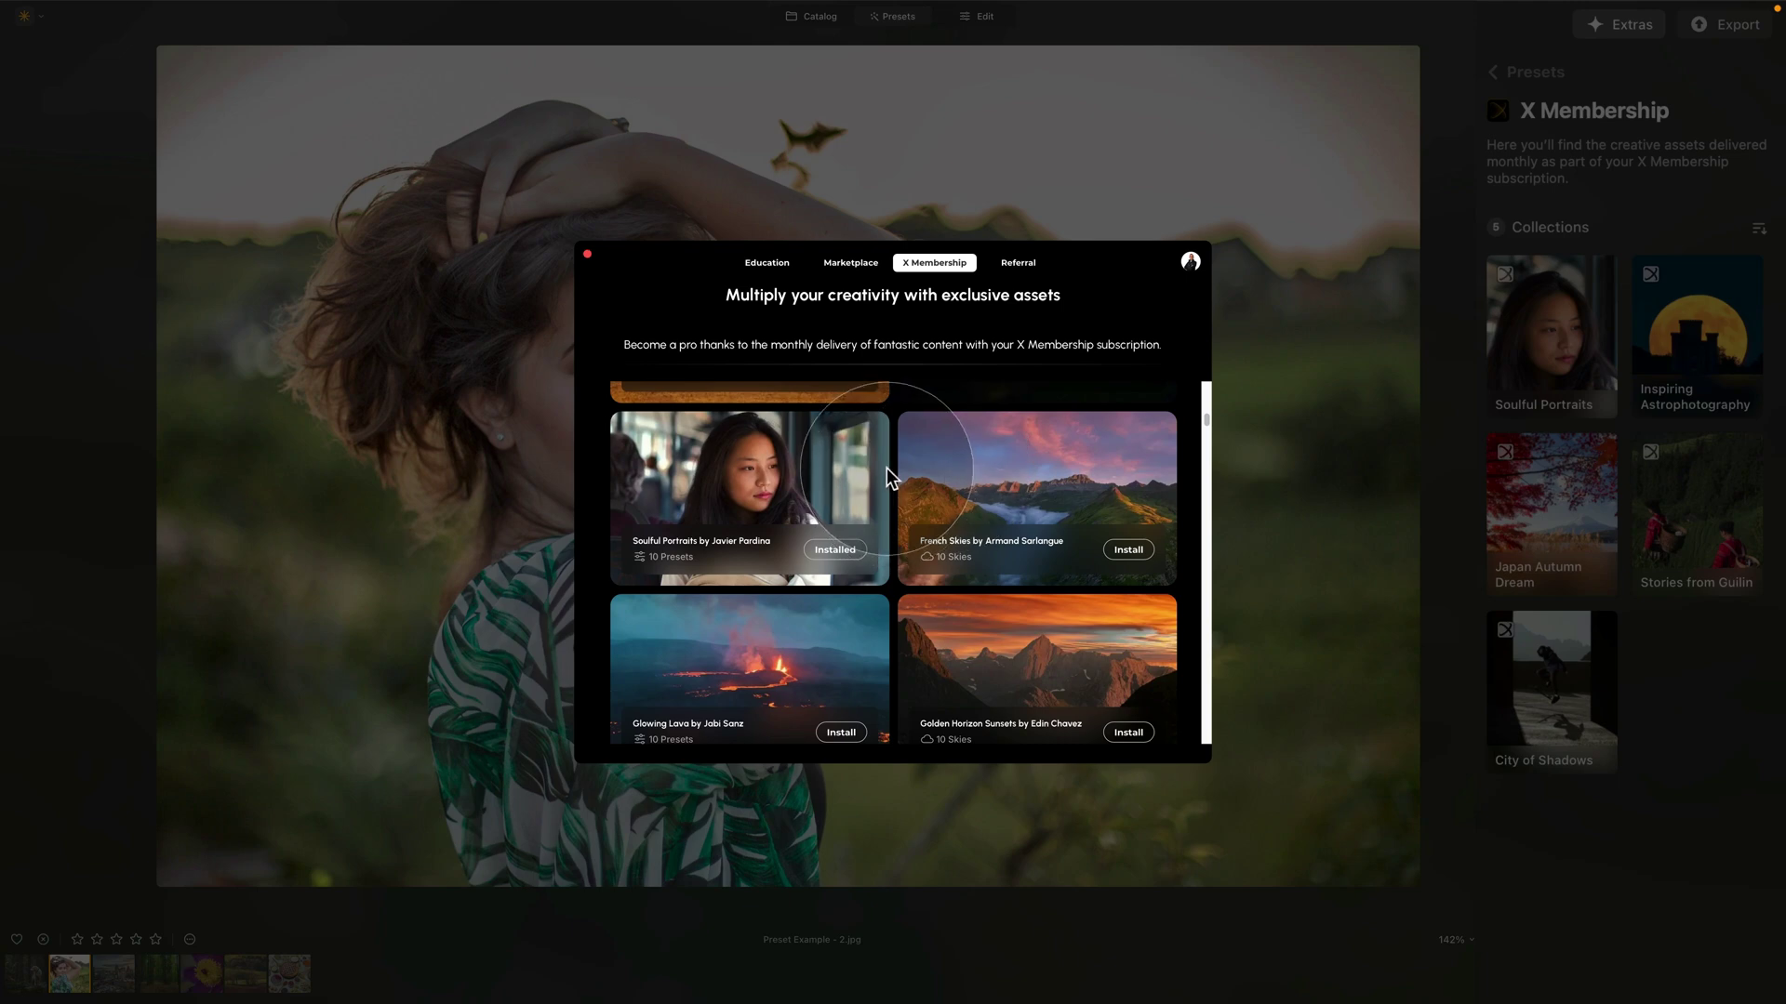
pyautogui.click(587, 256)
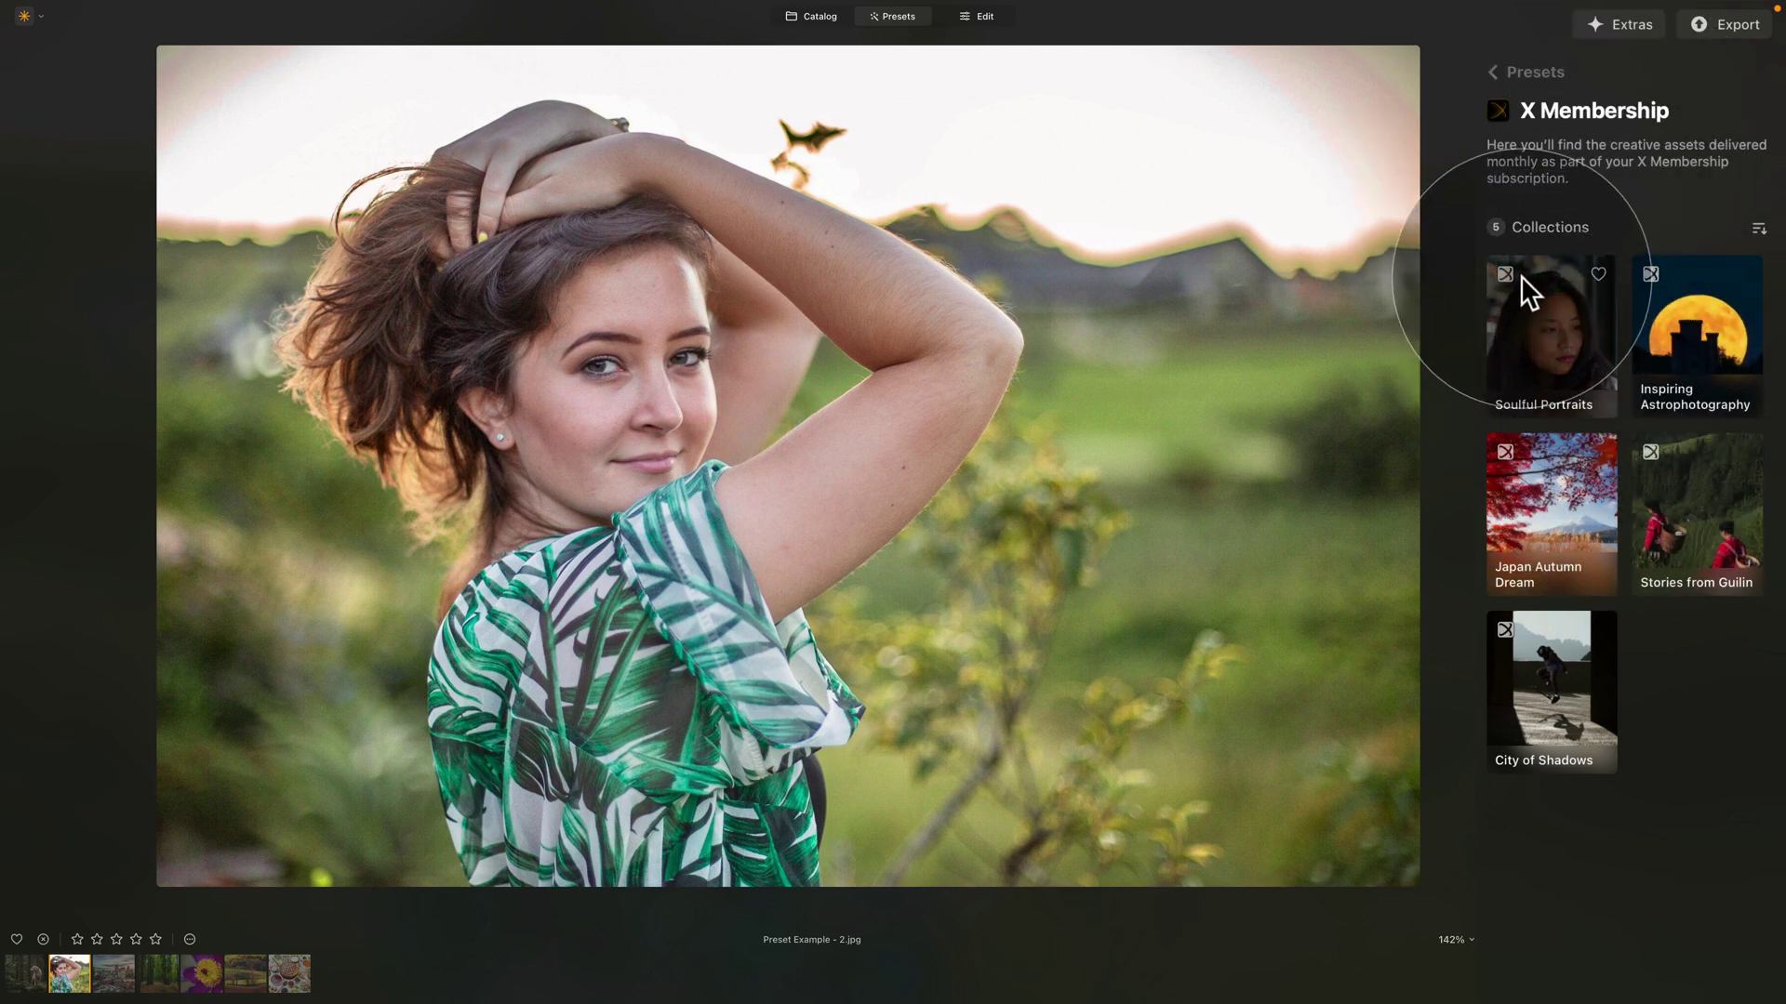
# - Open the Soulful Portraits collection under X Membership to list its presets
pyautogui.click(1493, 73)
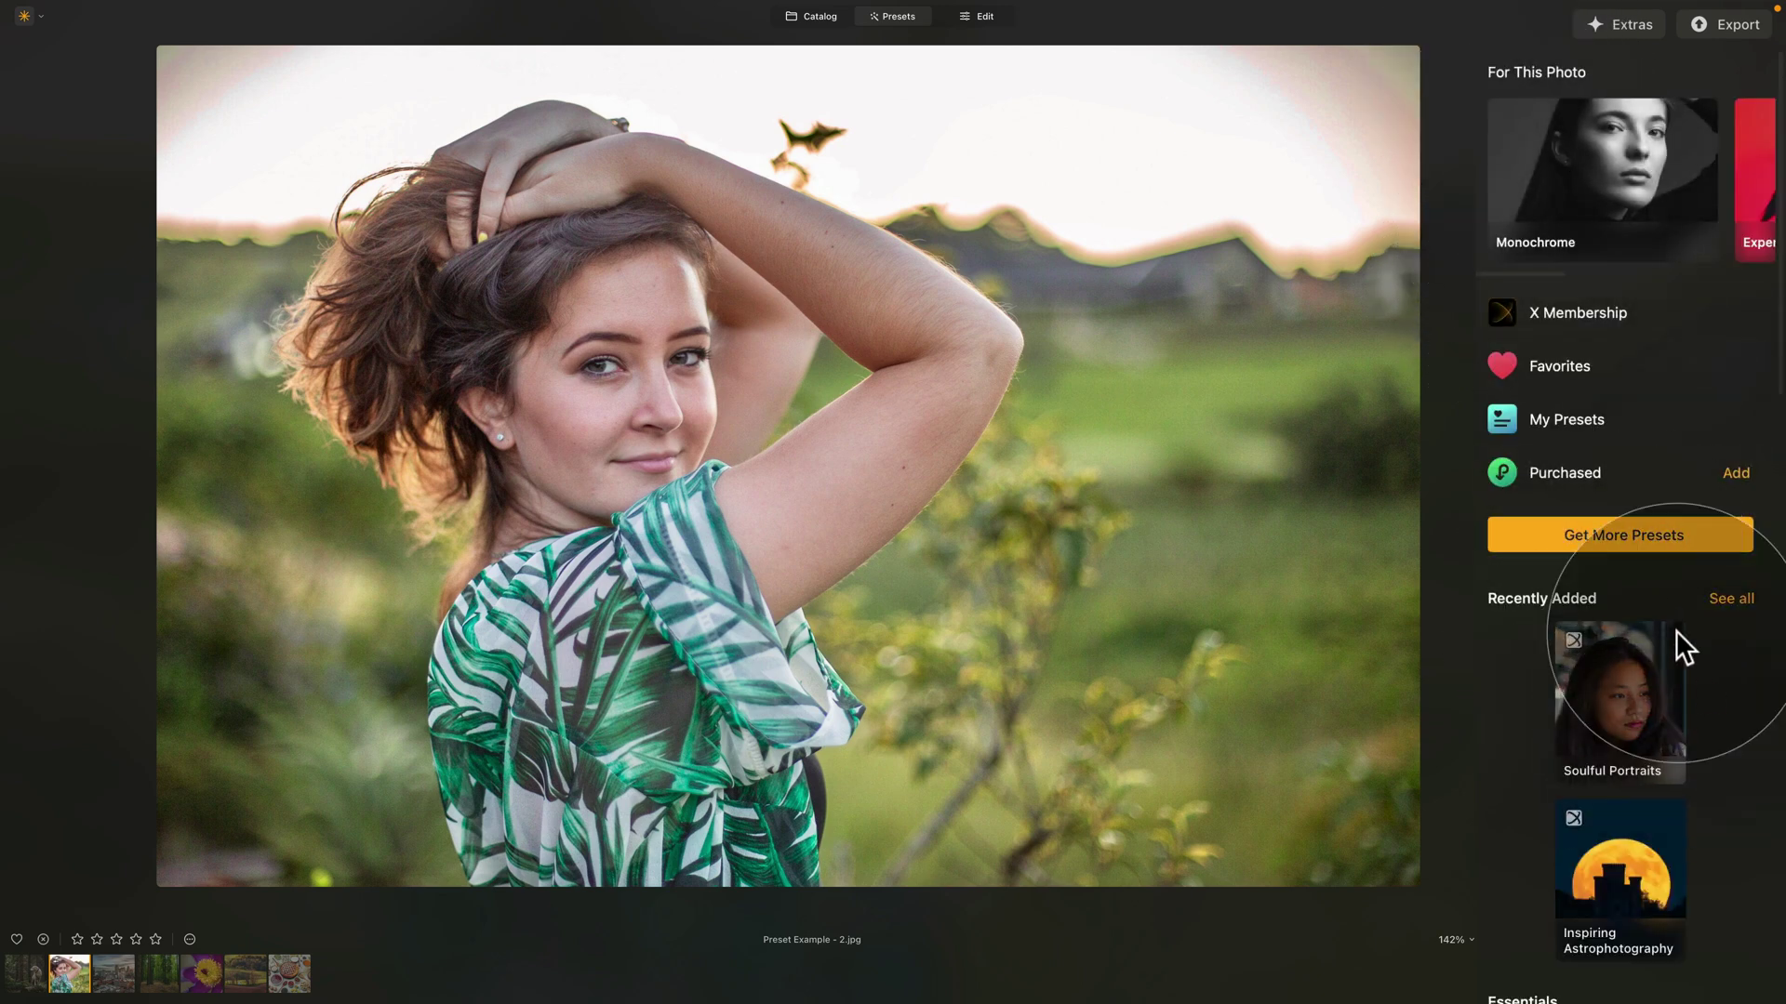
pyautogui.click(1572, 638)
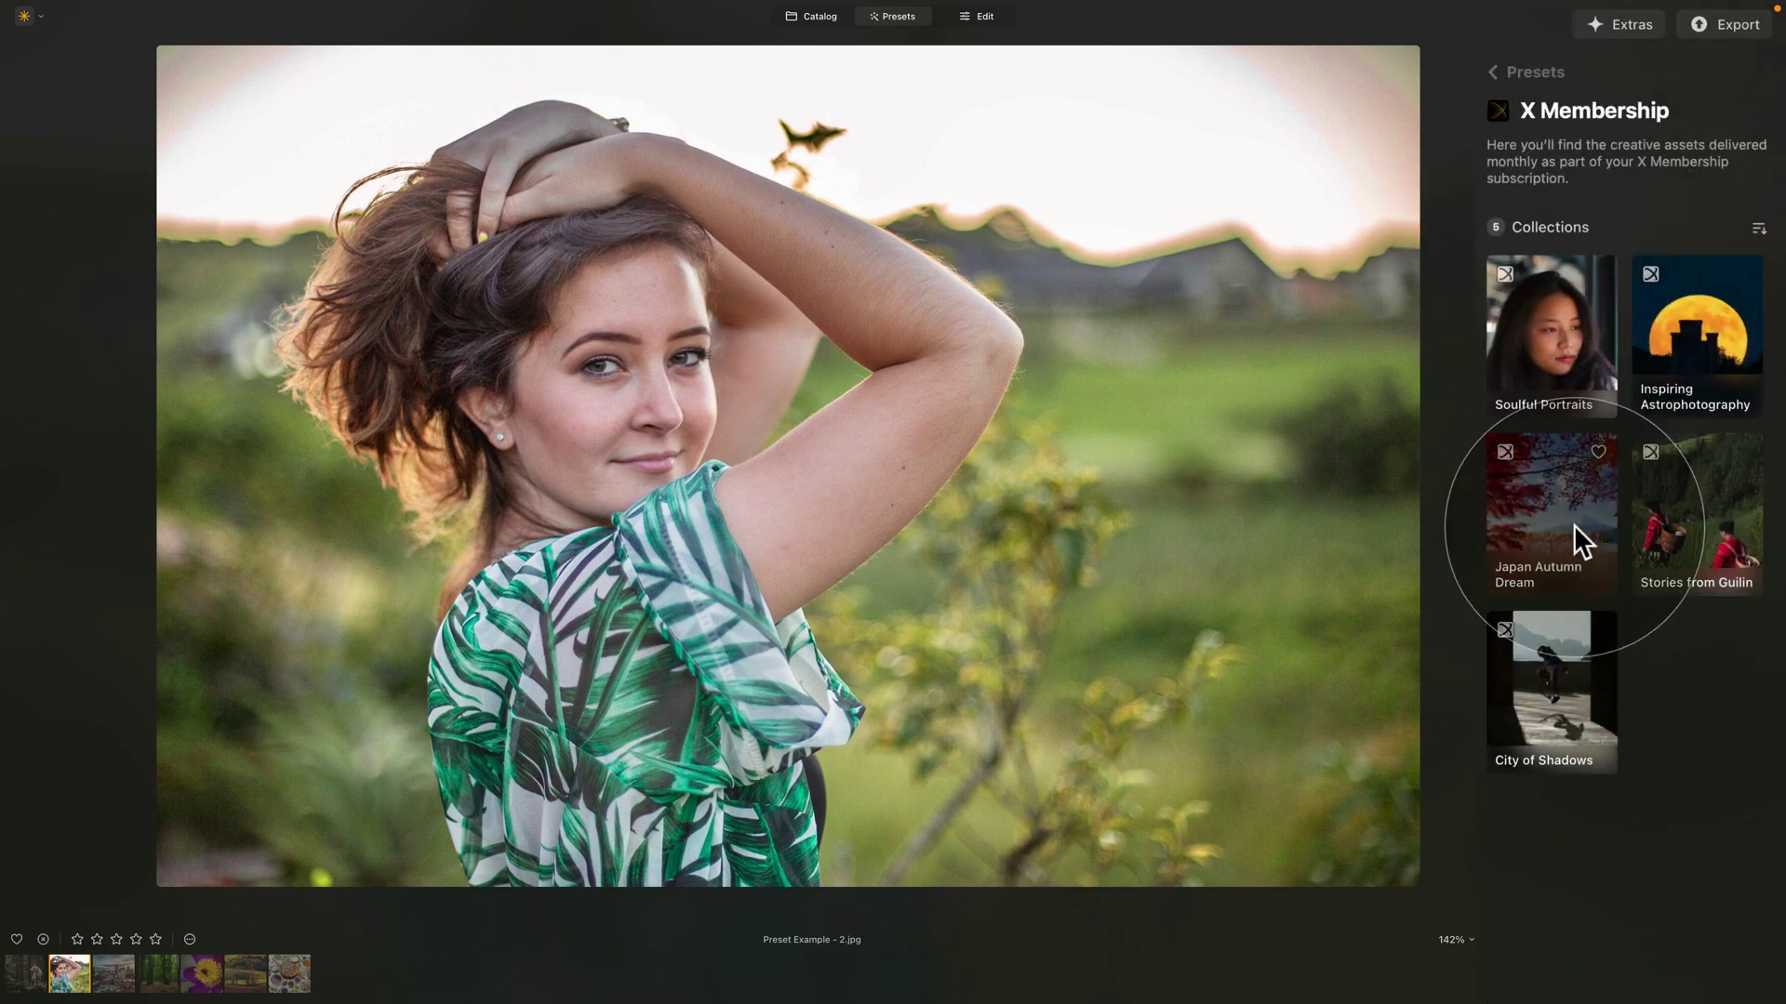
pyautogui.click(1551, 338)
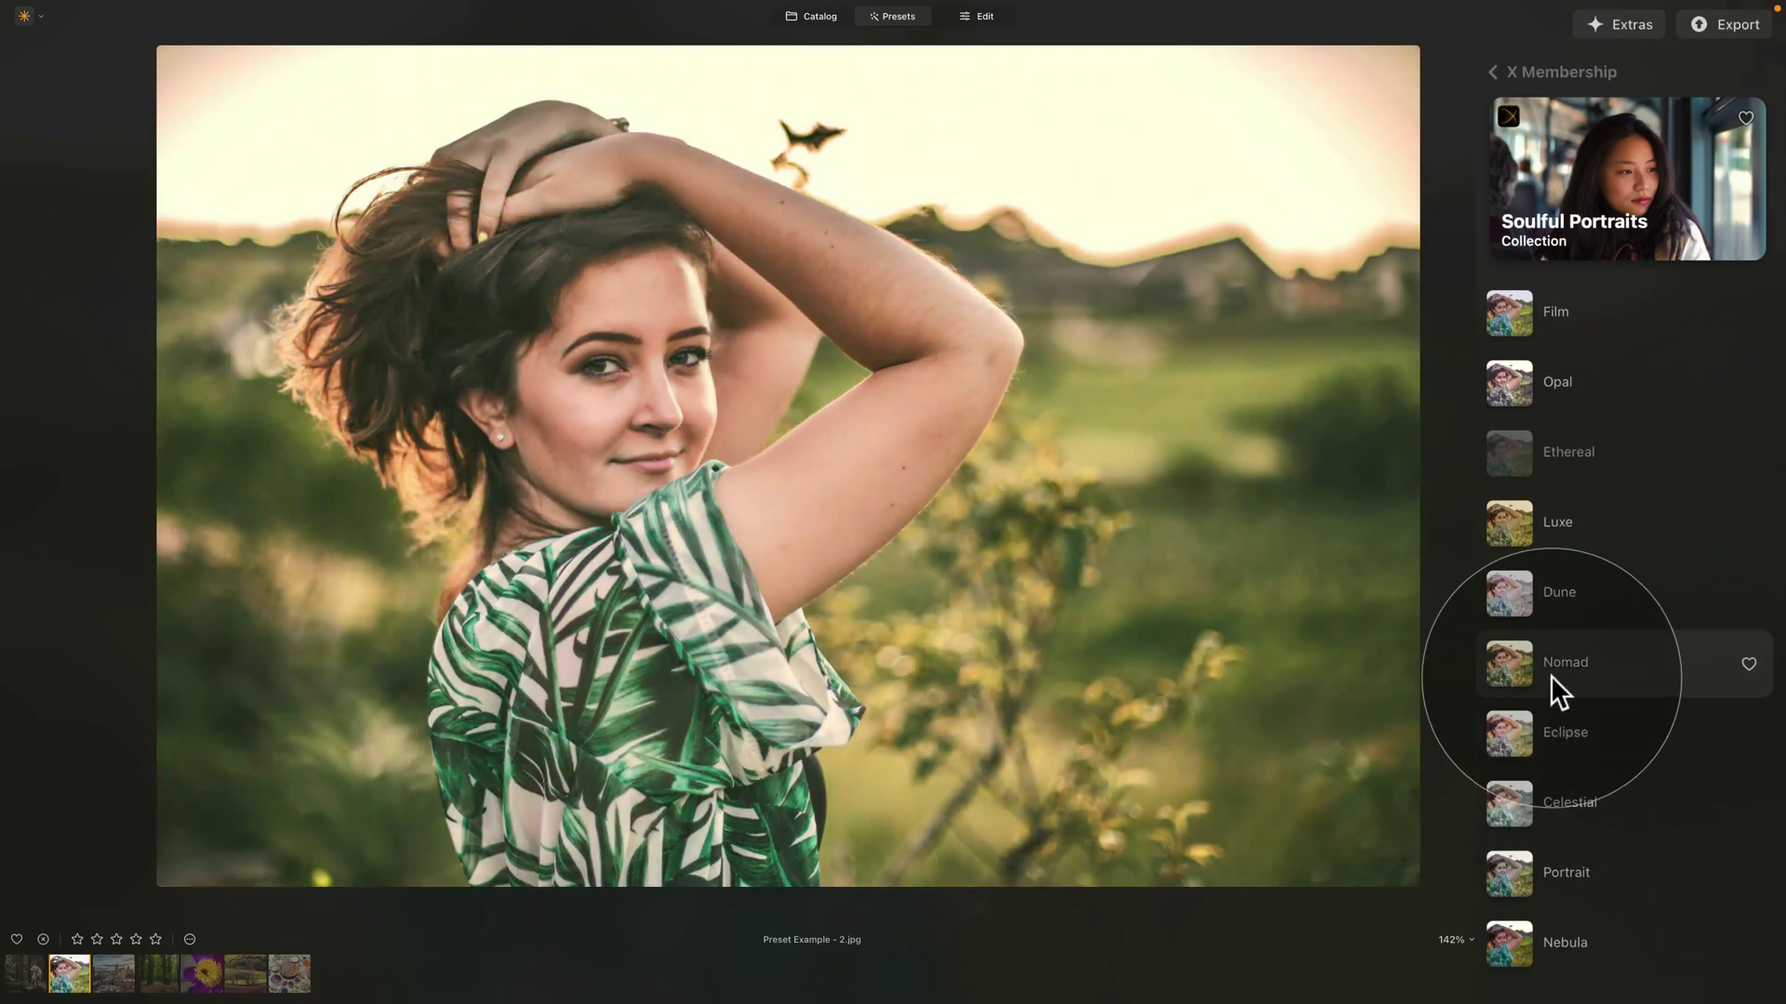
# - Apply the Nomad preset to the portrait at an Amount of 60
pyautogui.click(1554, 666)
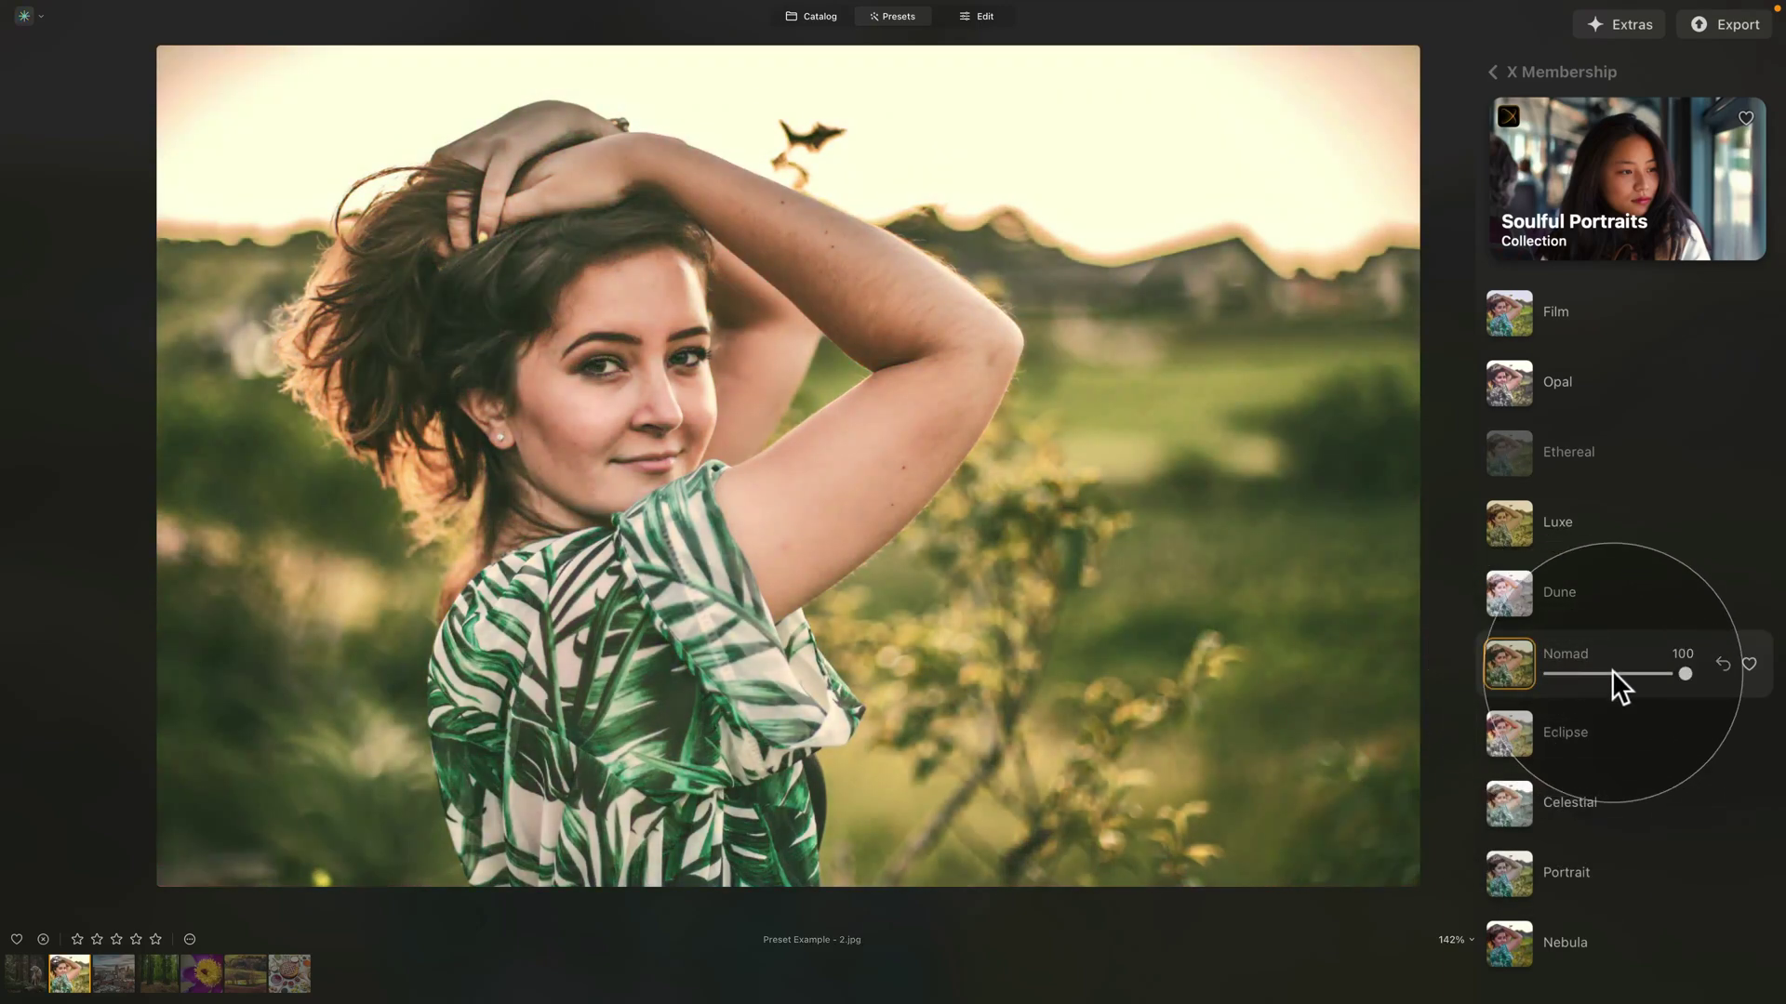
pyautogui.click(1594, 673)
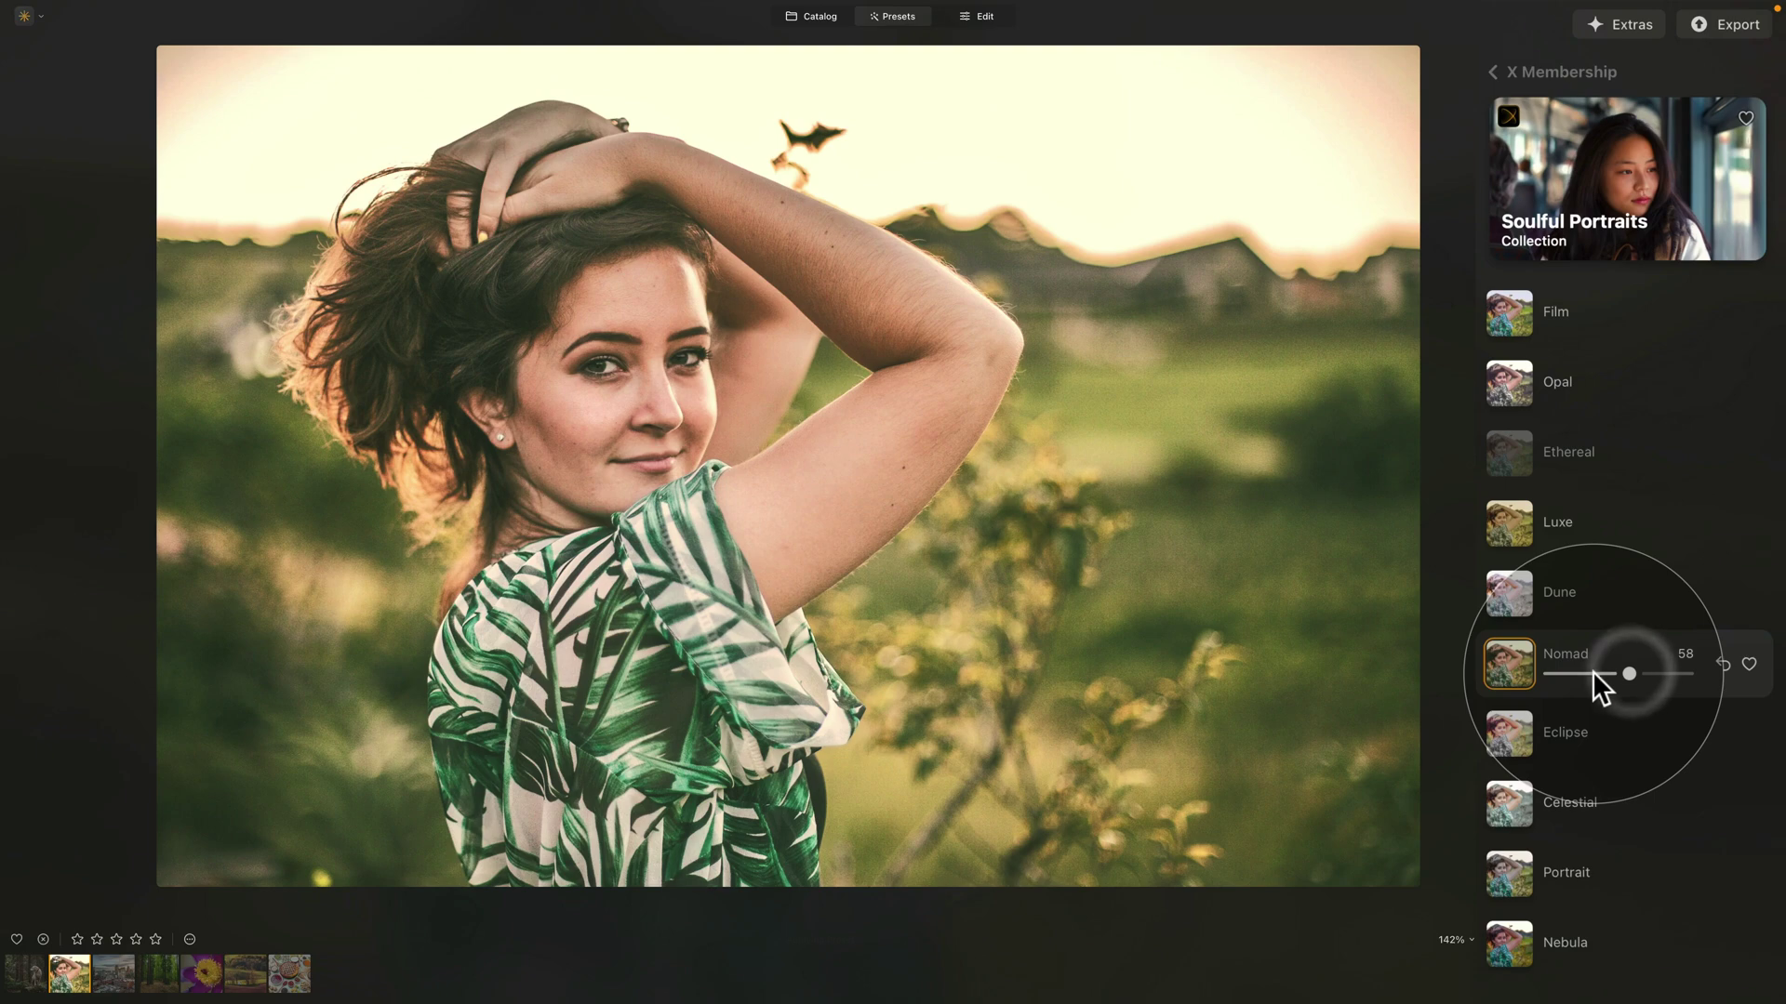
pyautogui.moveTo(1586, 671); pyautogui.dragTo(1633, 677)
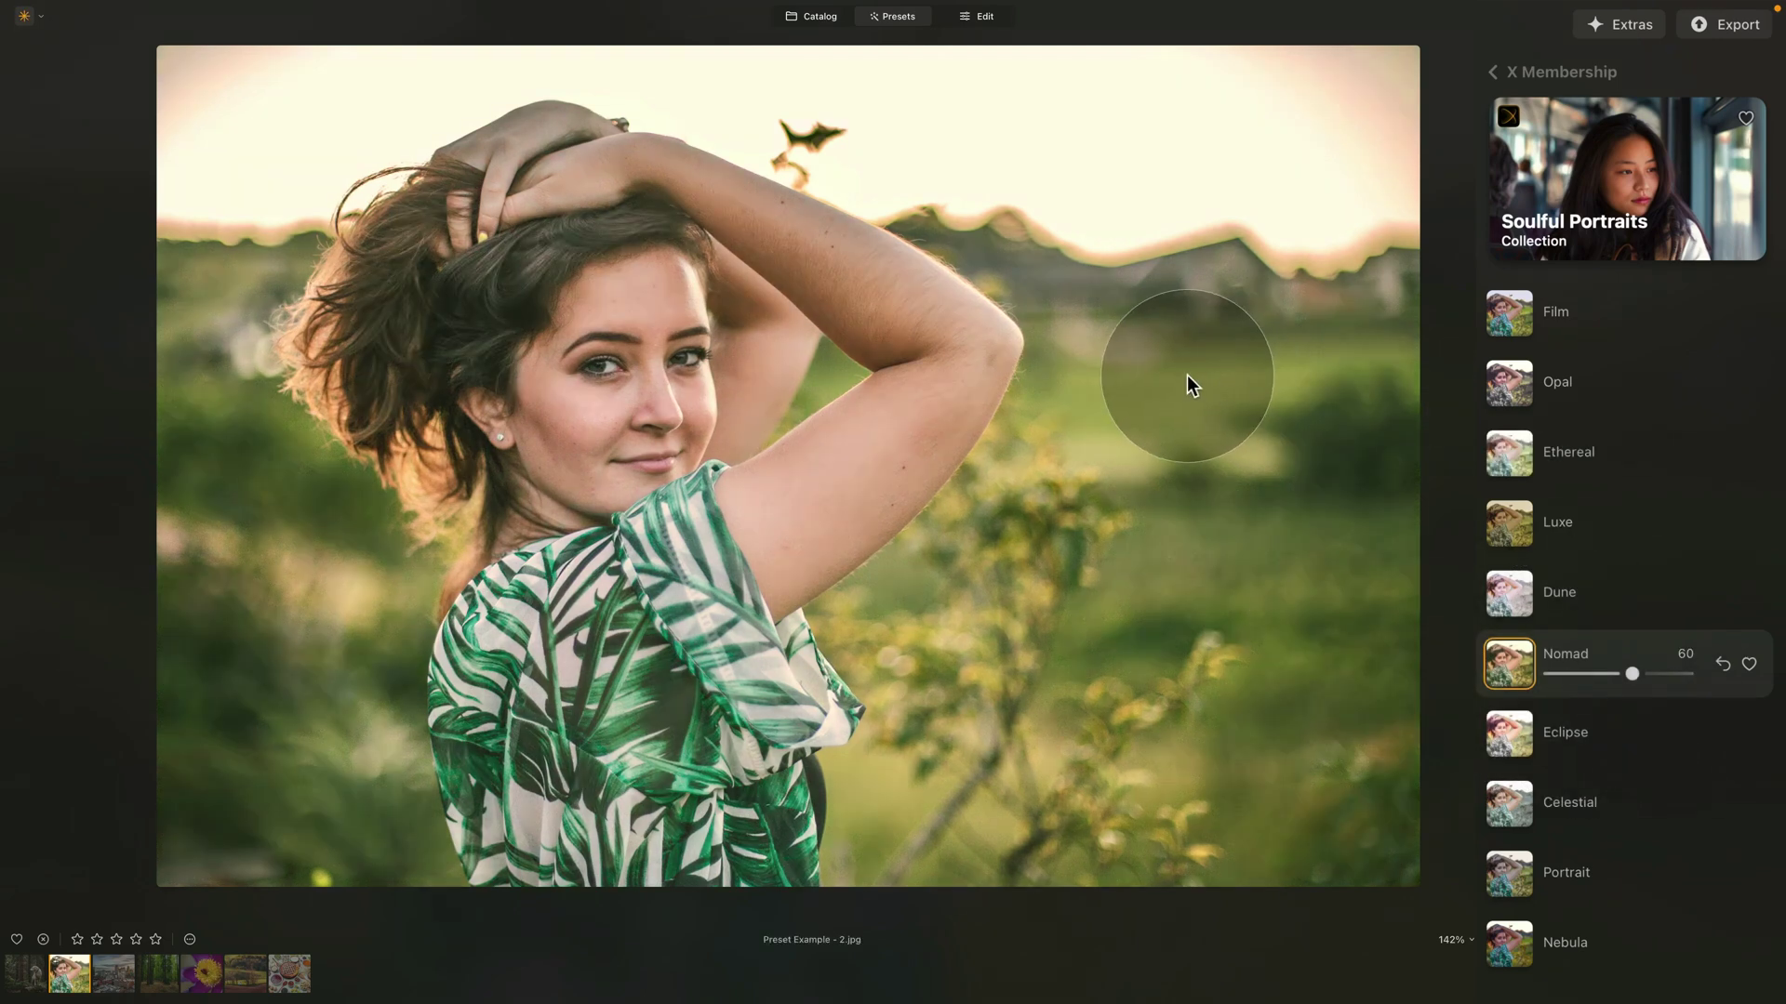
# - Inspect the Nomad preset's adjustments in the Edit view, then return to the Soulful Portraits preset list
pyautogui.click(975, 19)
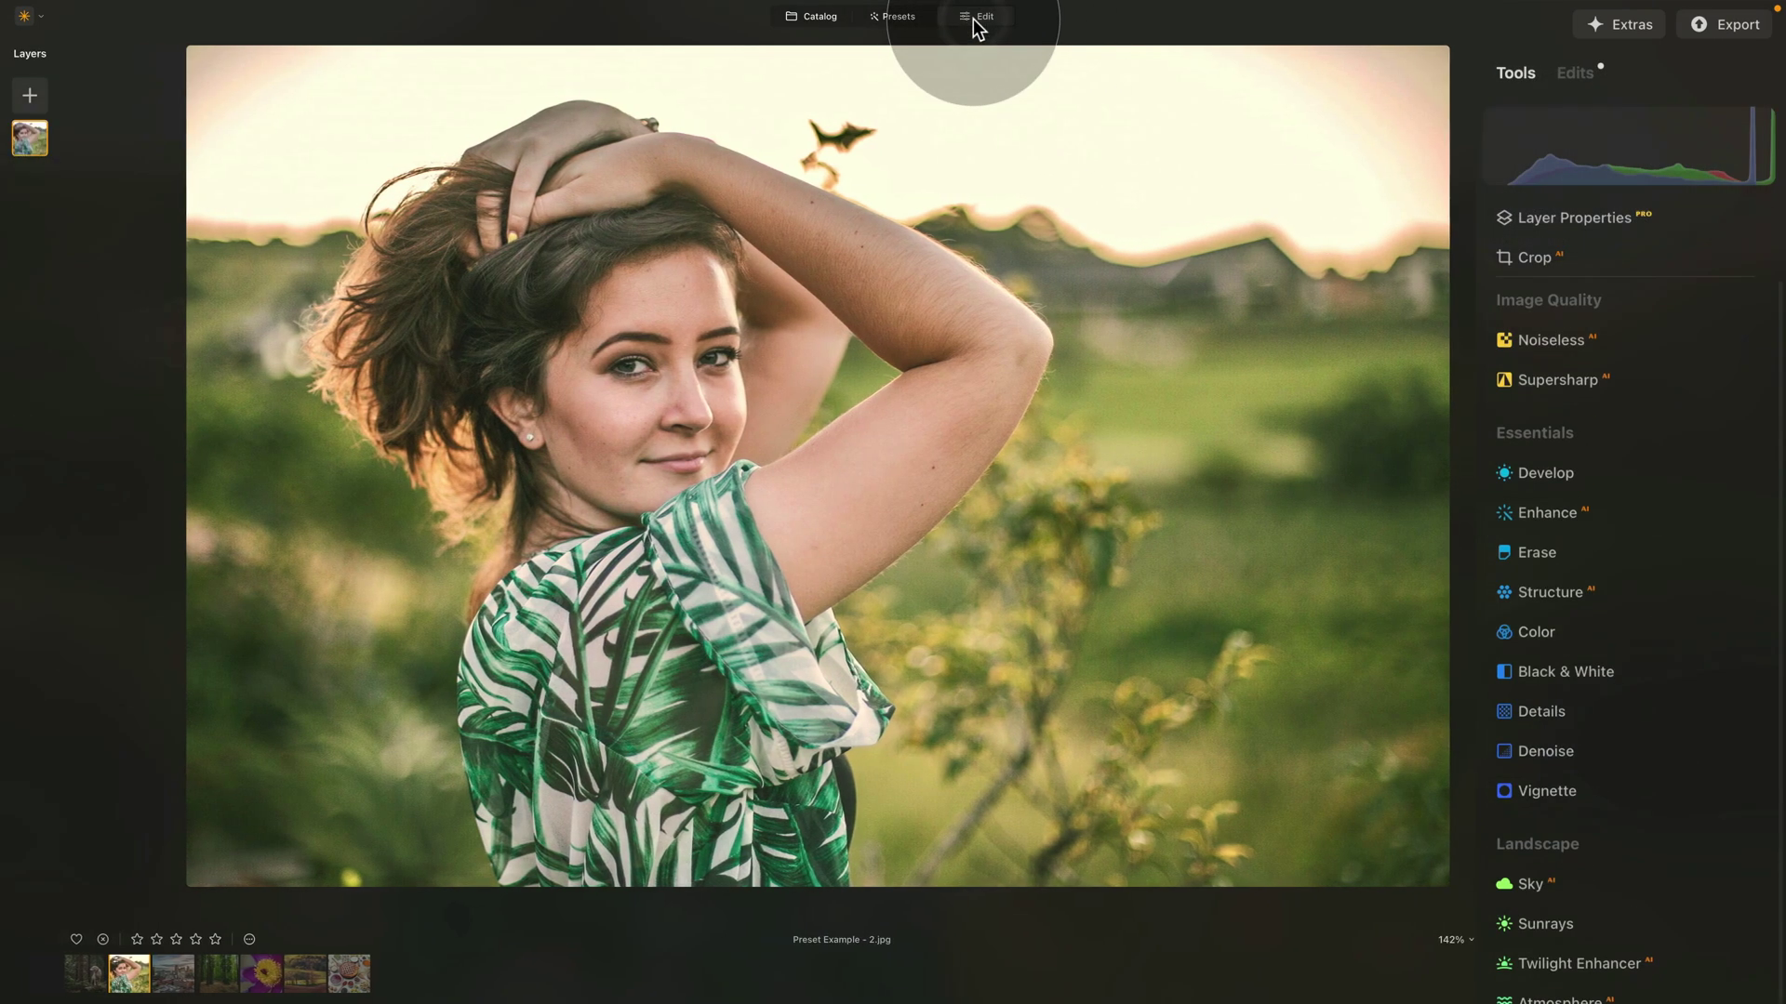
pyautogui.click(1576, 73)
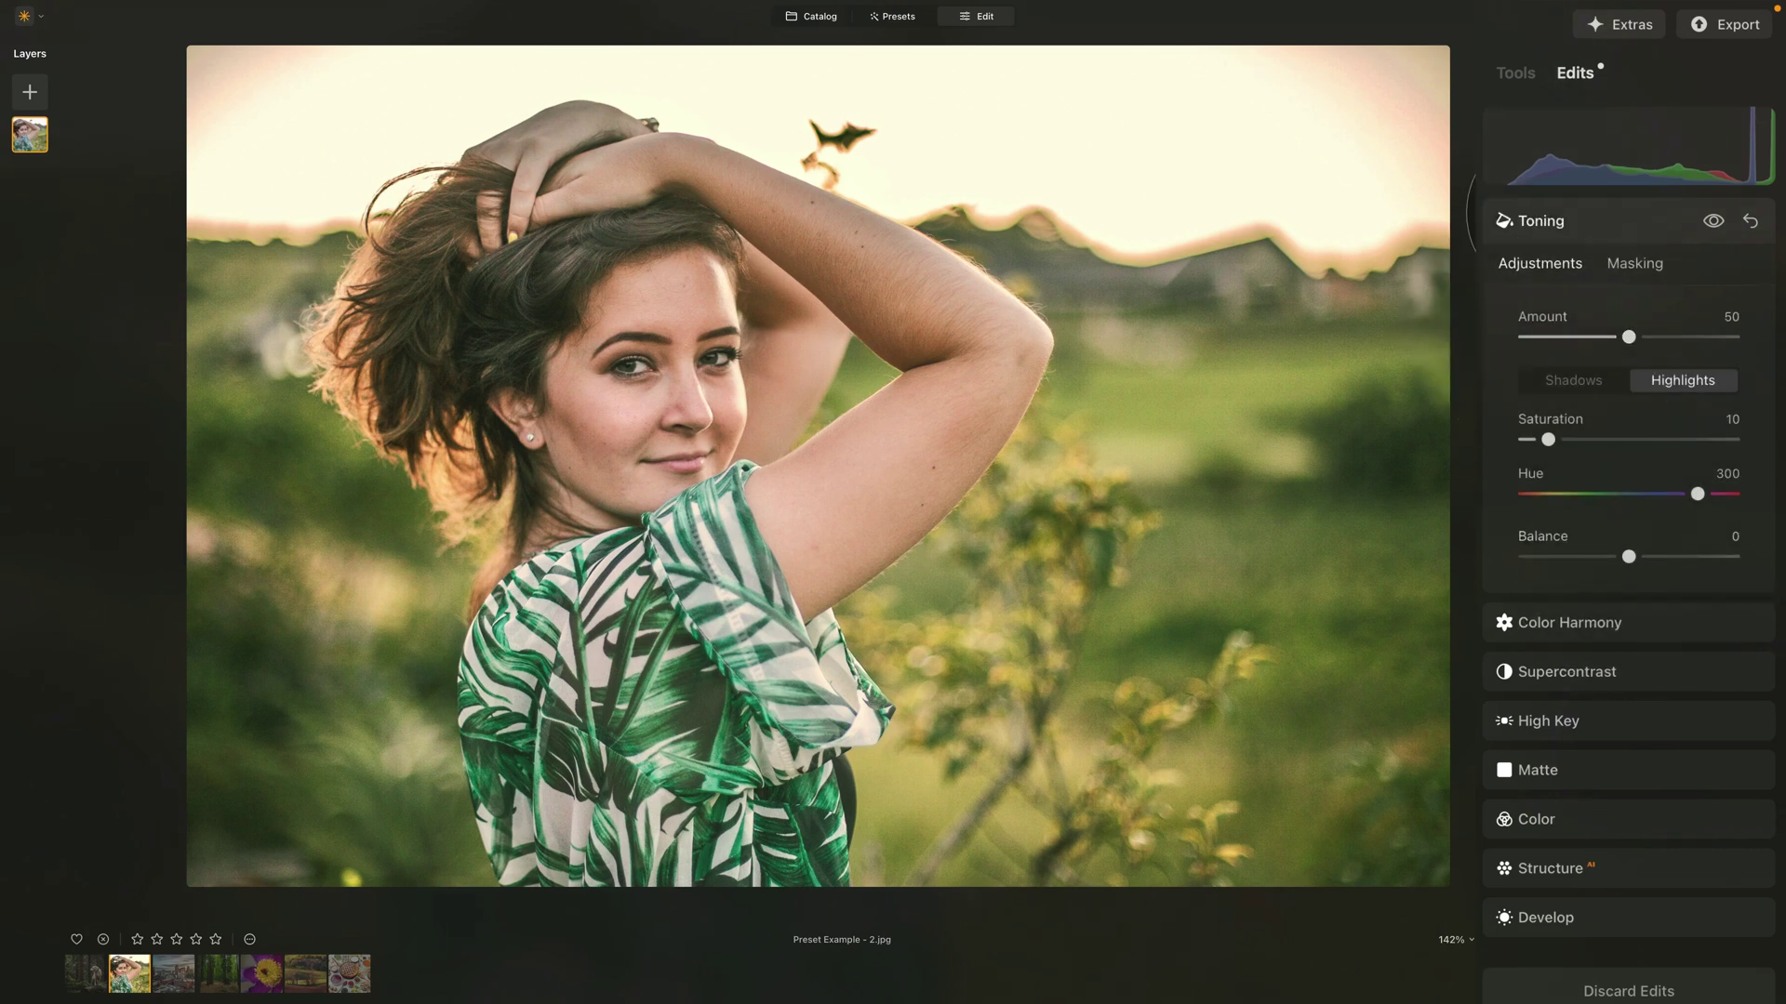
pyautogui.click(1515, 72)
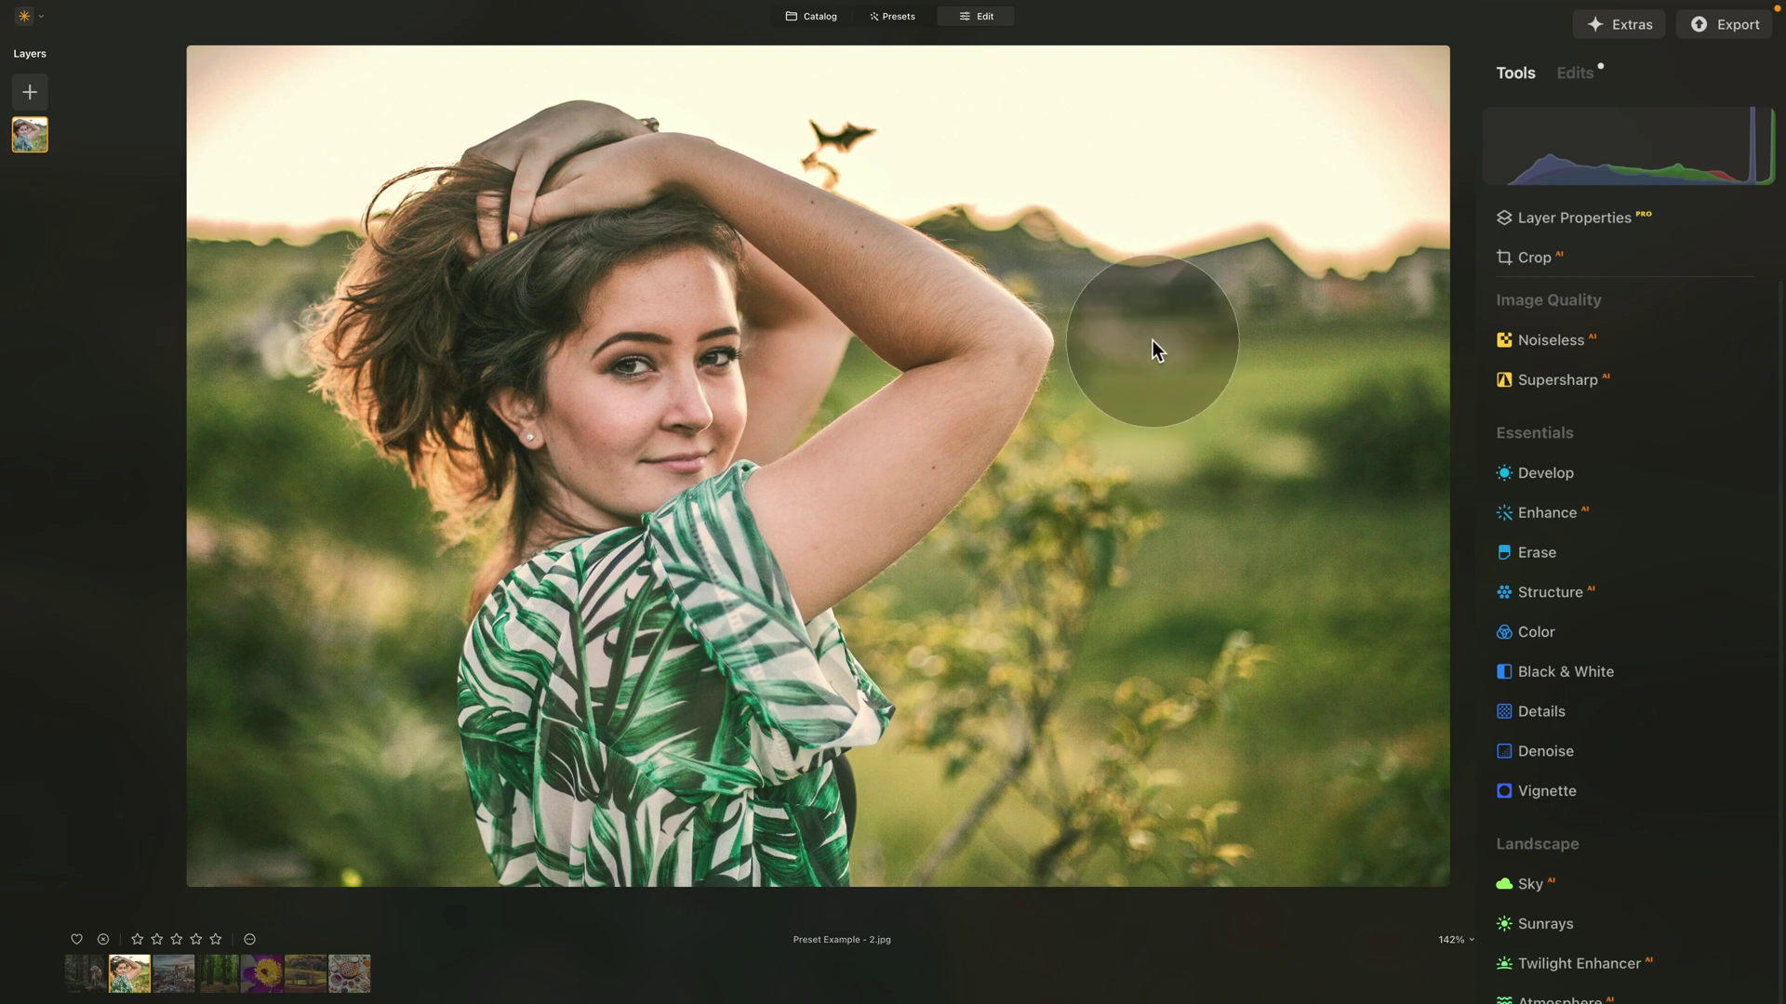
pyautogui.click(898, 17)
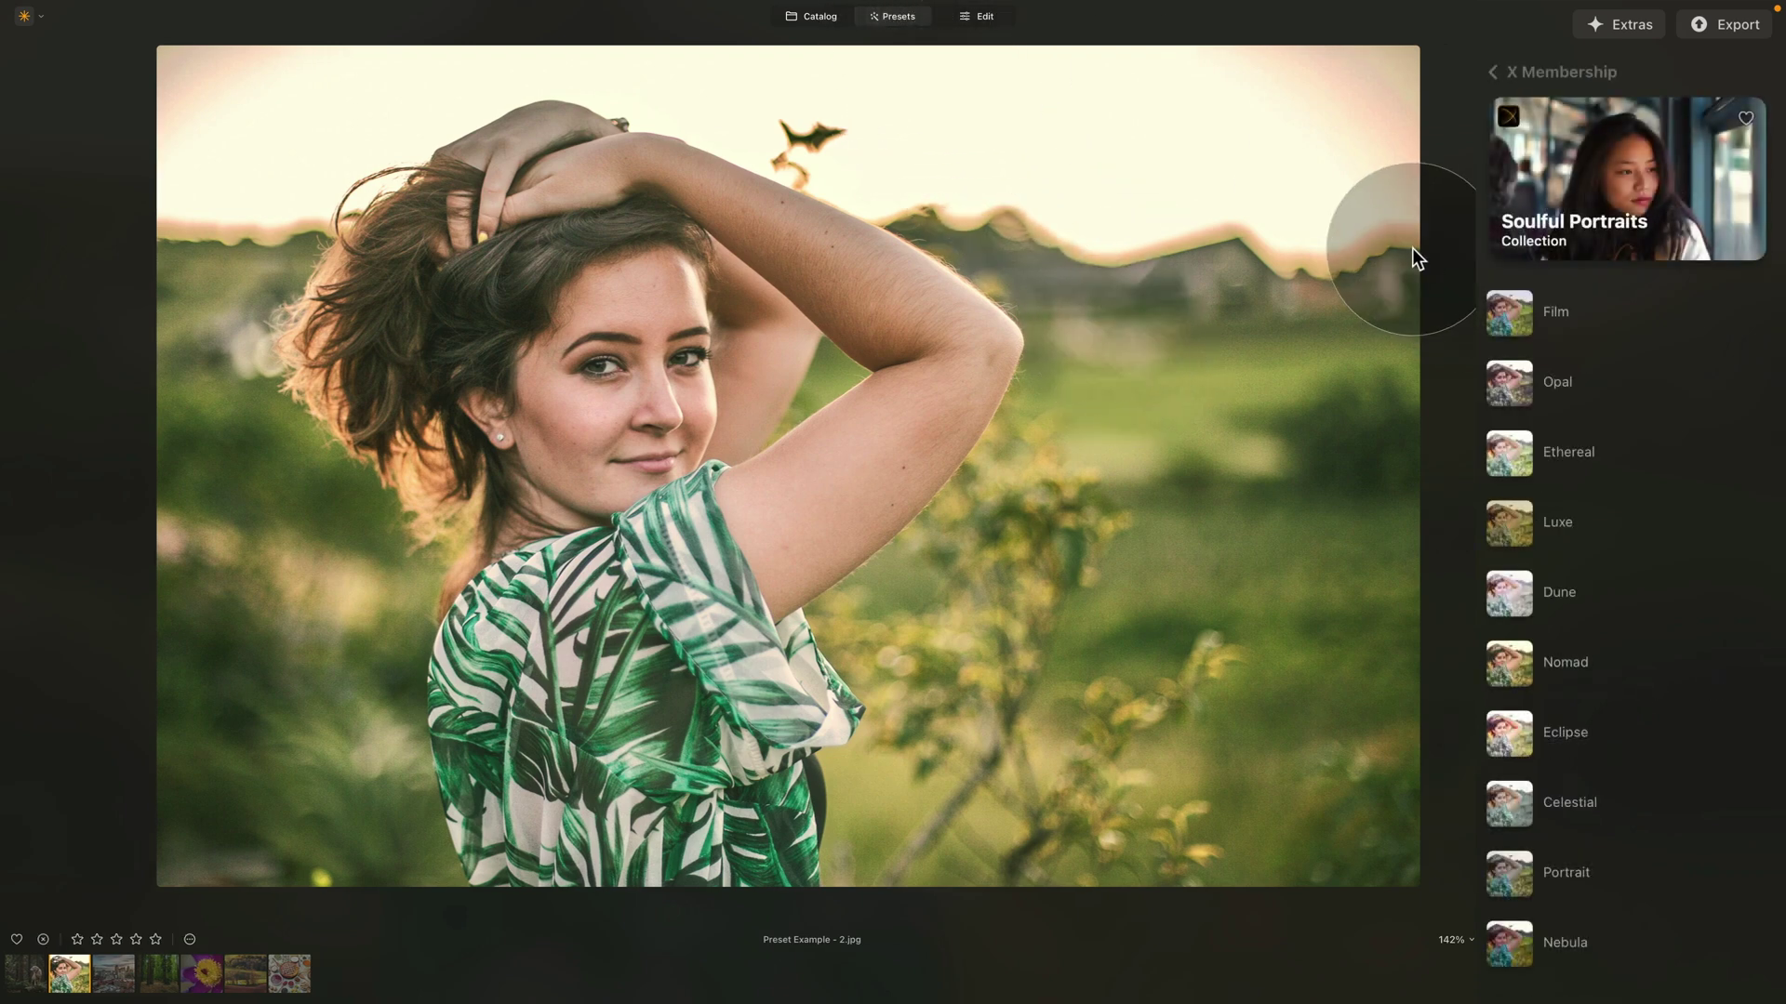
# - Try the Ethereal look, then apply Nomad at strength 60
pyautogui.click(1682, 438)
pyautogui.click(1643, 656)
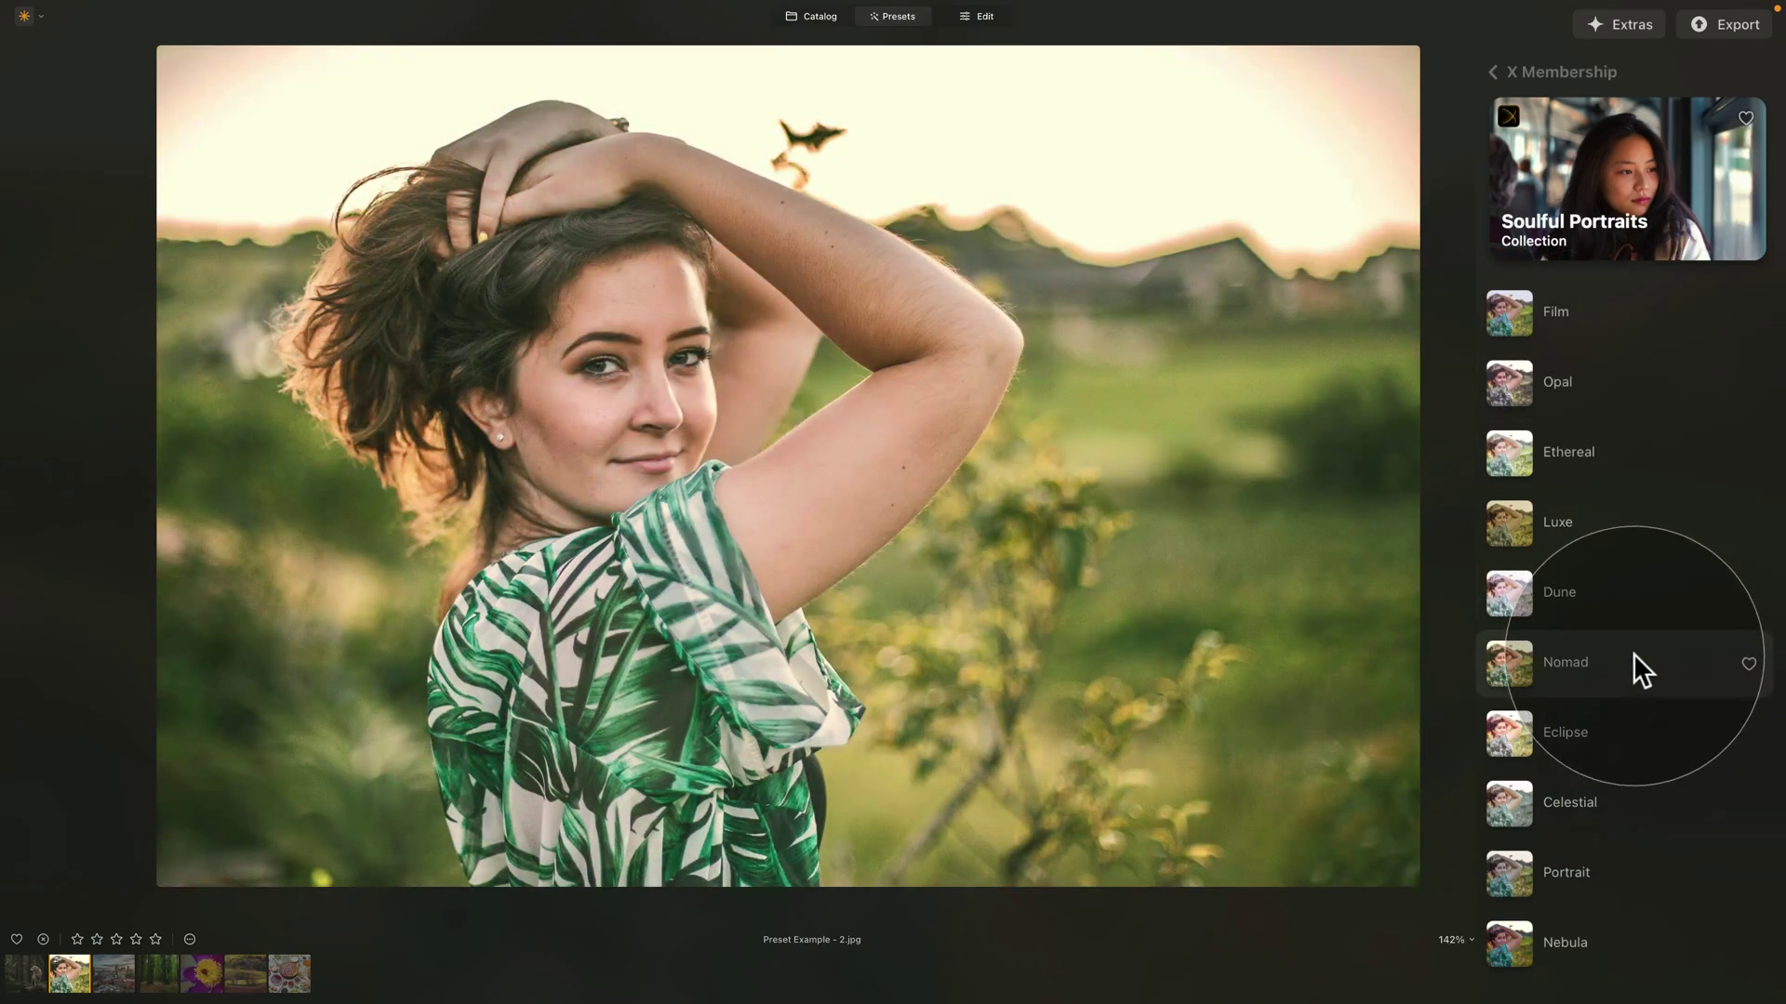
pyautogui.click(1635, 655)
pyautogui.moveTo(1637, 671)
pyautogui.mouseDown()
pyautogui.moveTo(1614, 674)
pyautogui.moveTo(1634, 677)
pyautogui.mouseUp()
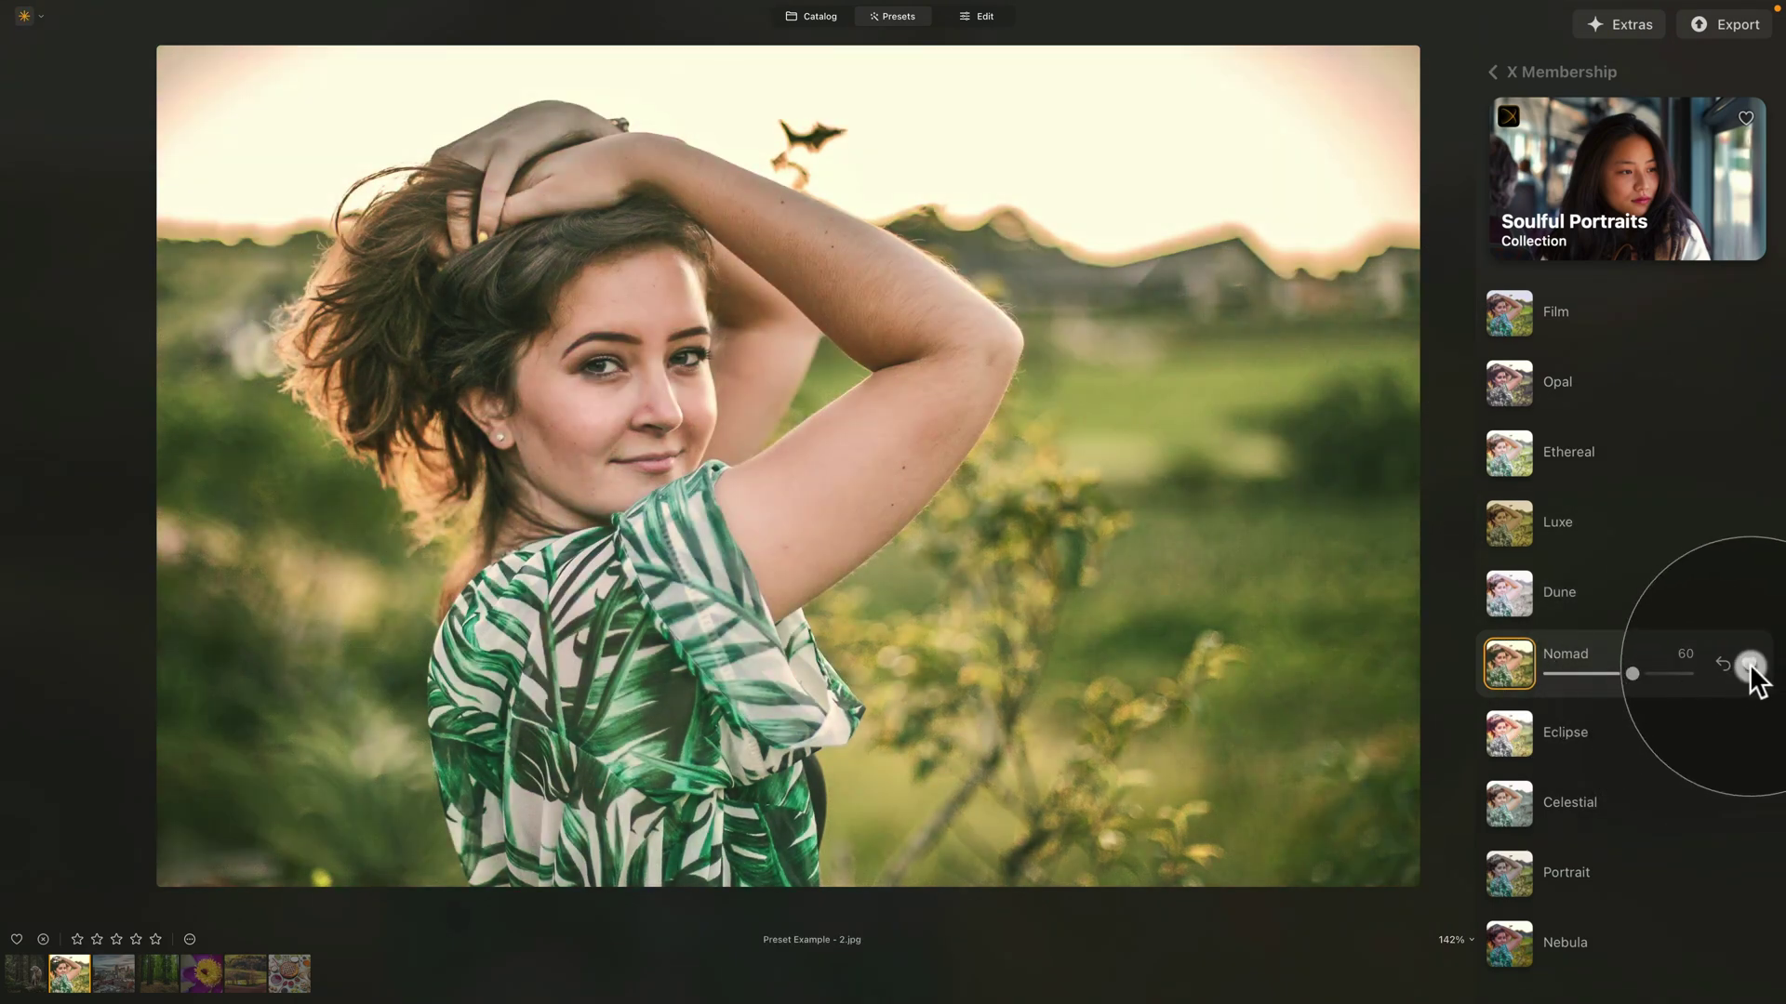
# - Favourite the Nomad preset and the Soulful Portraits and Stories from Guilin collections
pyautogui.click(1750, 664)
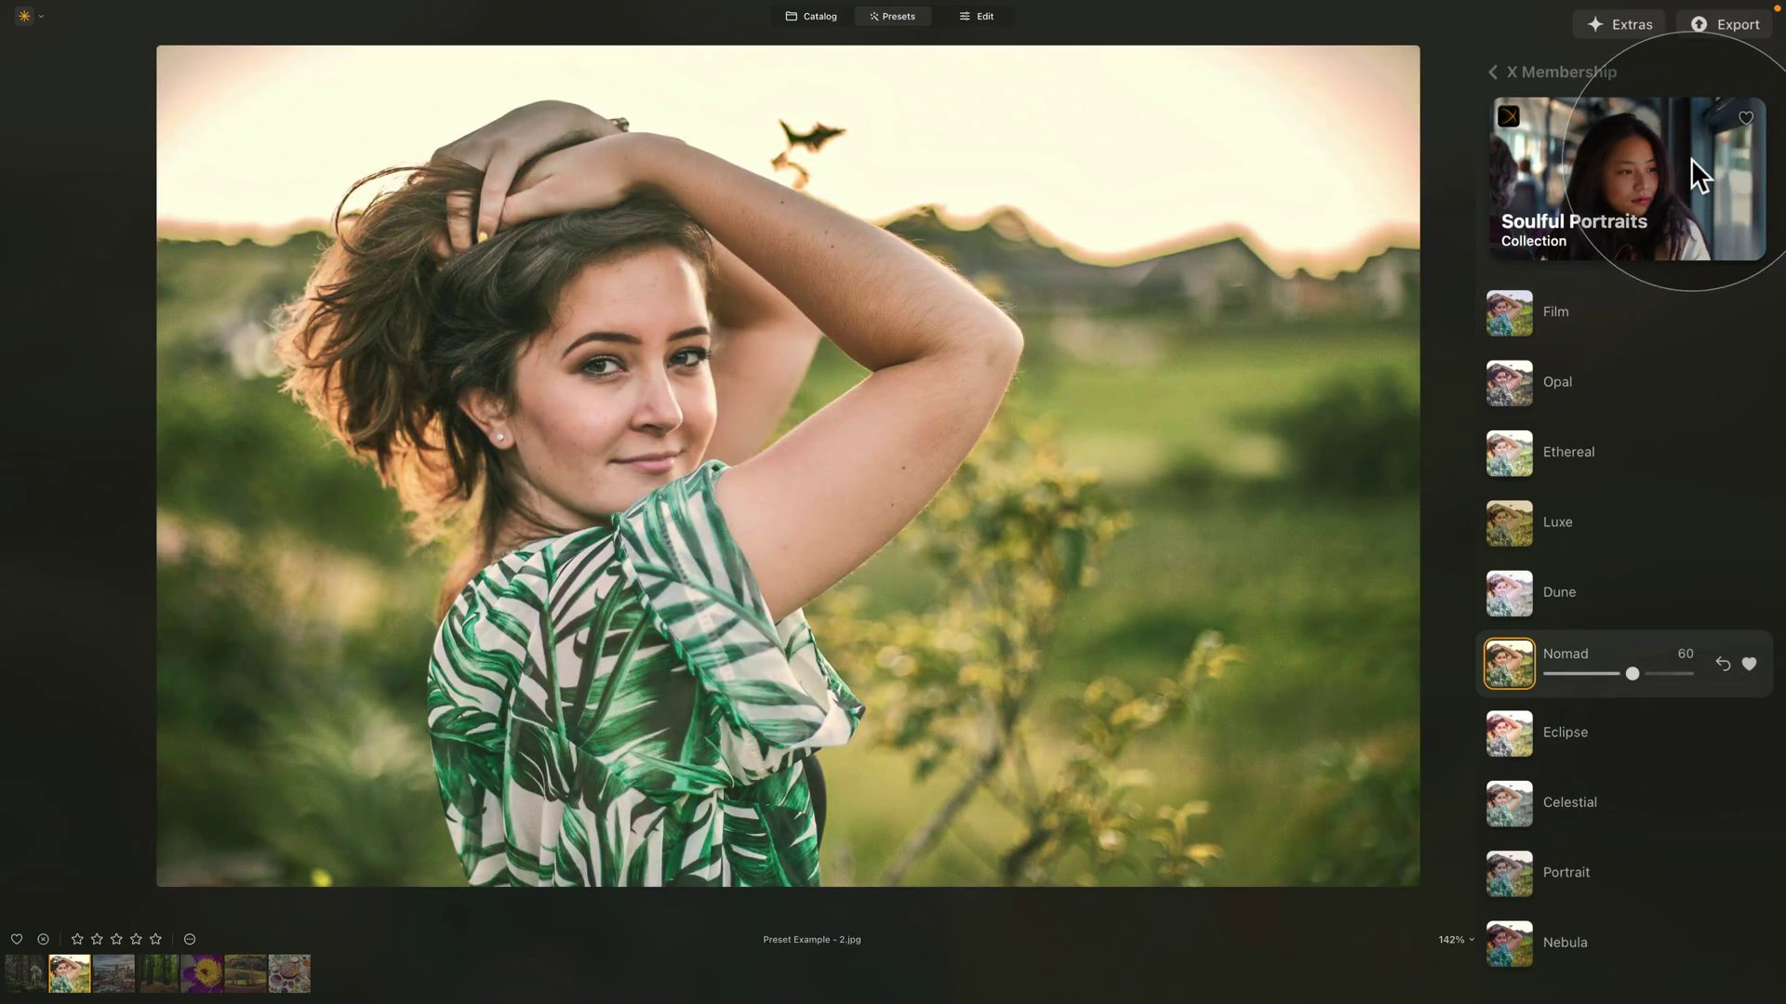
pyautogui.click(1745, 119)
pyautogui.click(1493, 72)
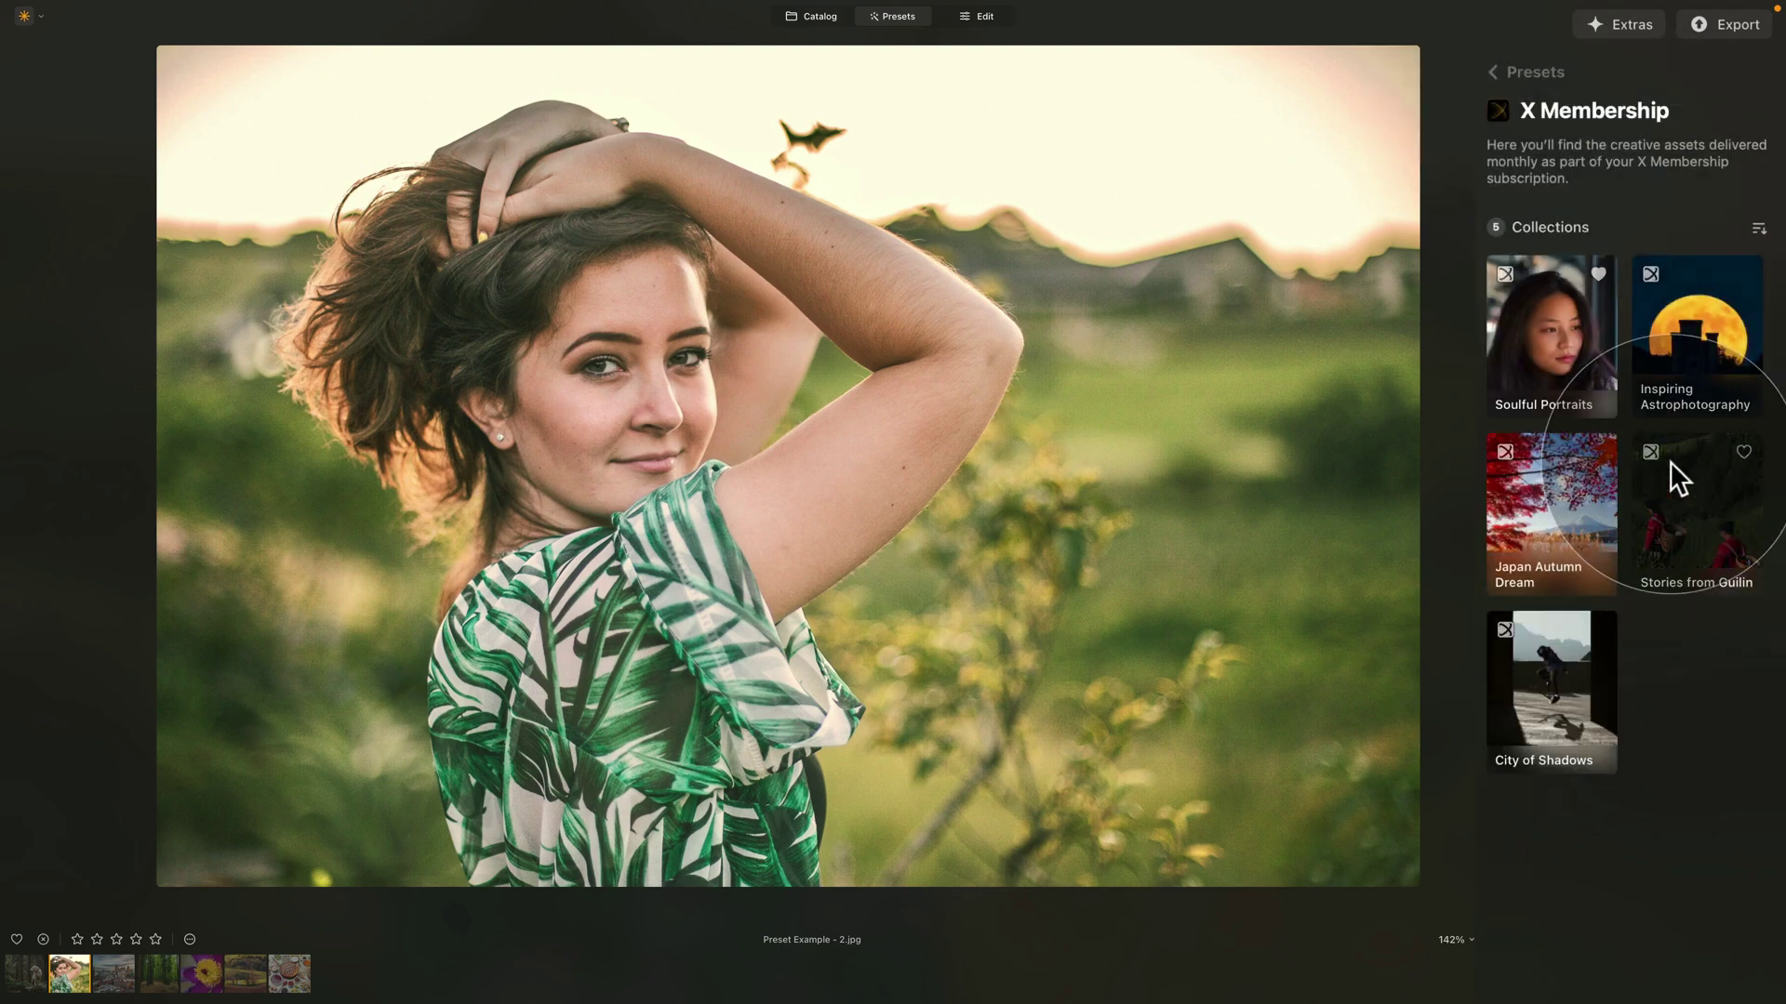
pyautogui.click(1744, 451)
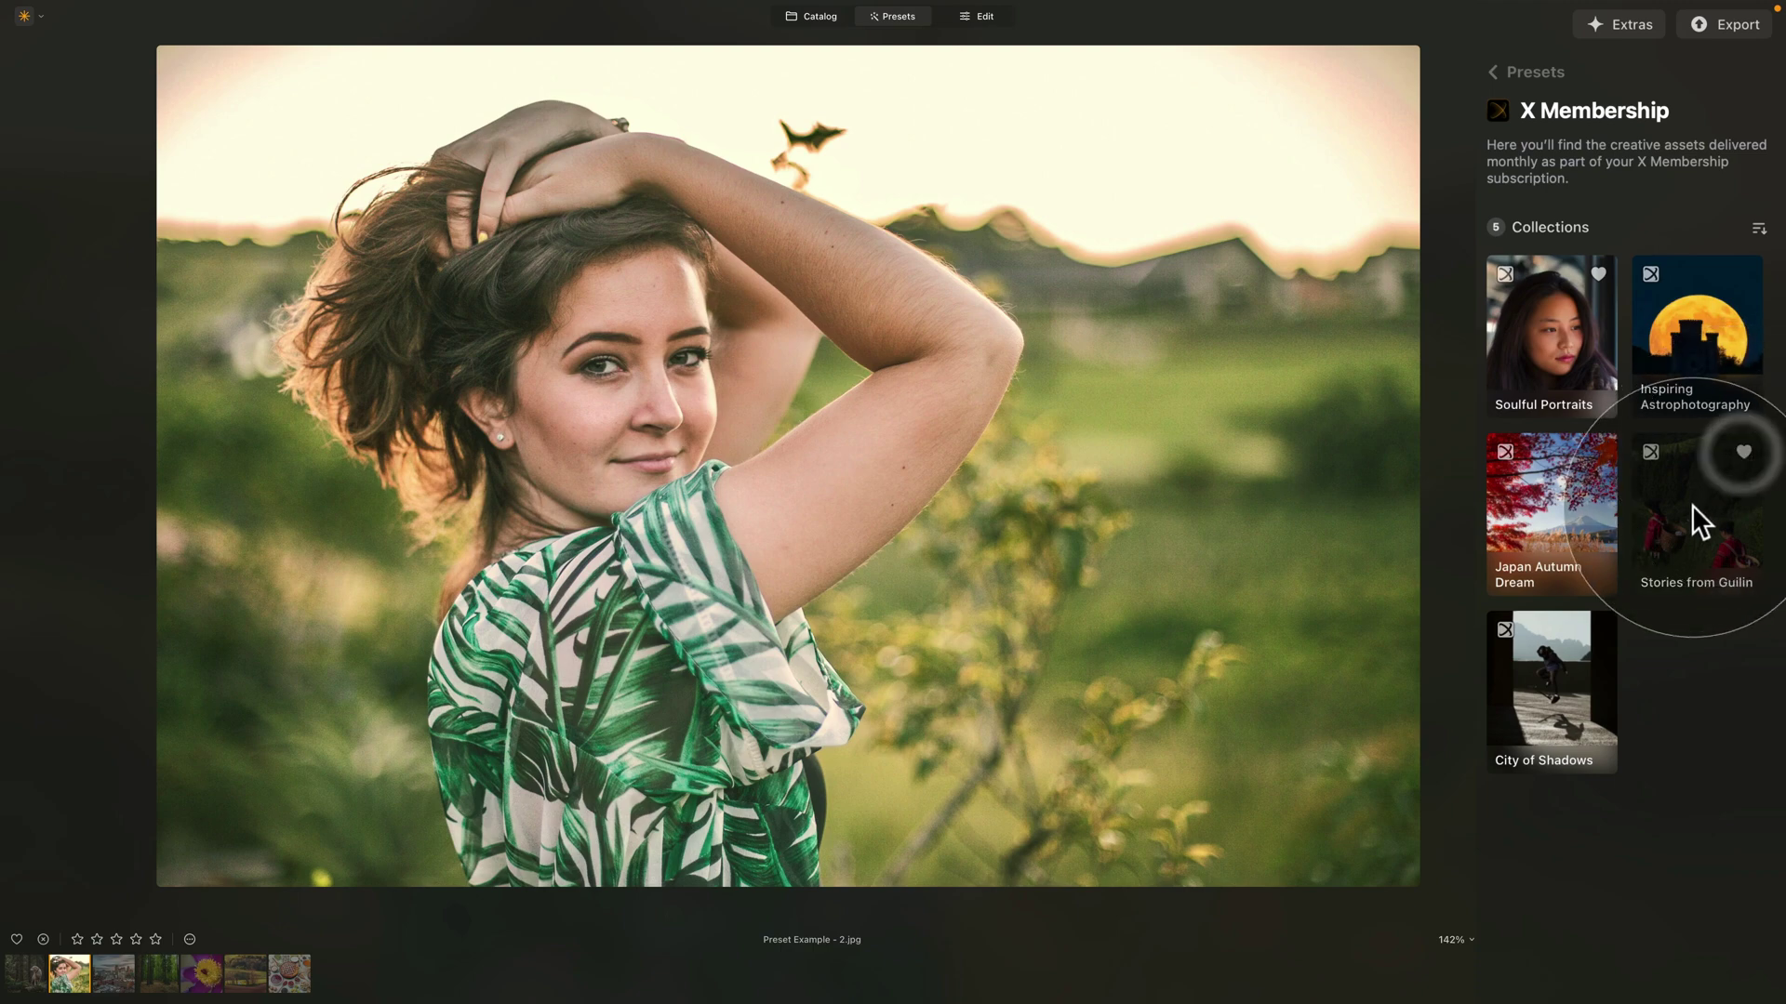
# - In favourite presets, move Nomad below Natural Portrait
pyautogui.click(1514, 74)
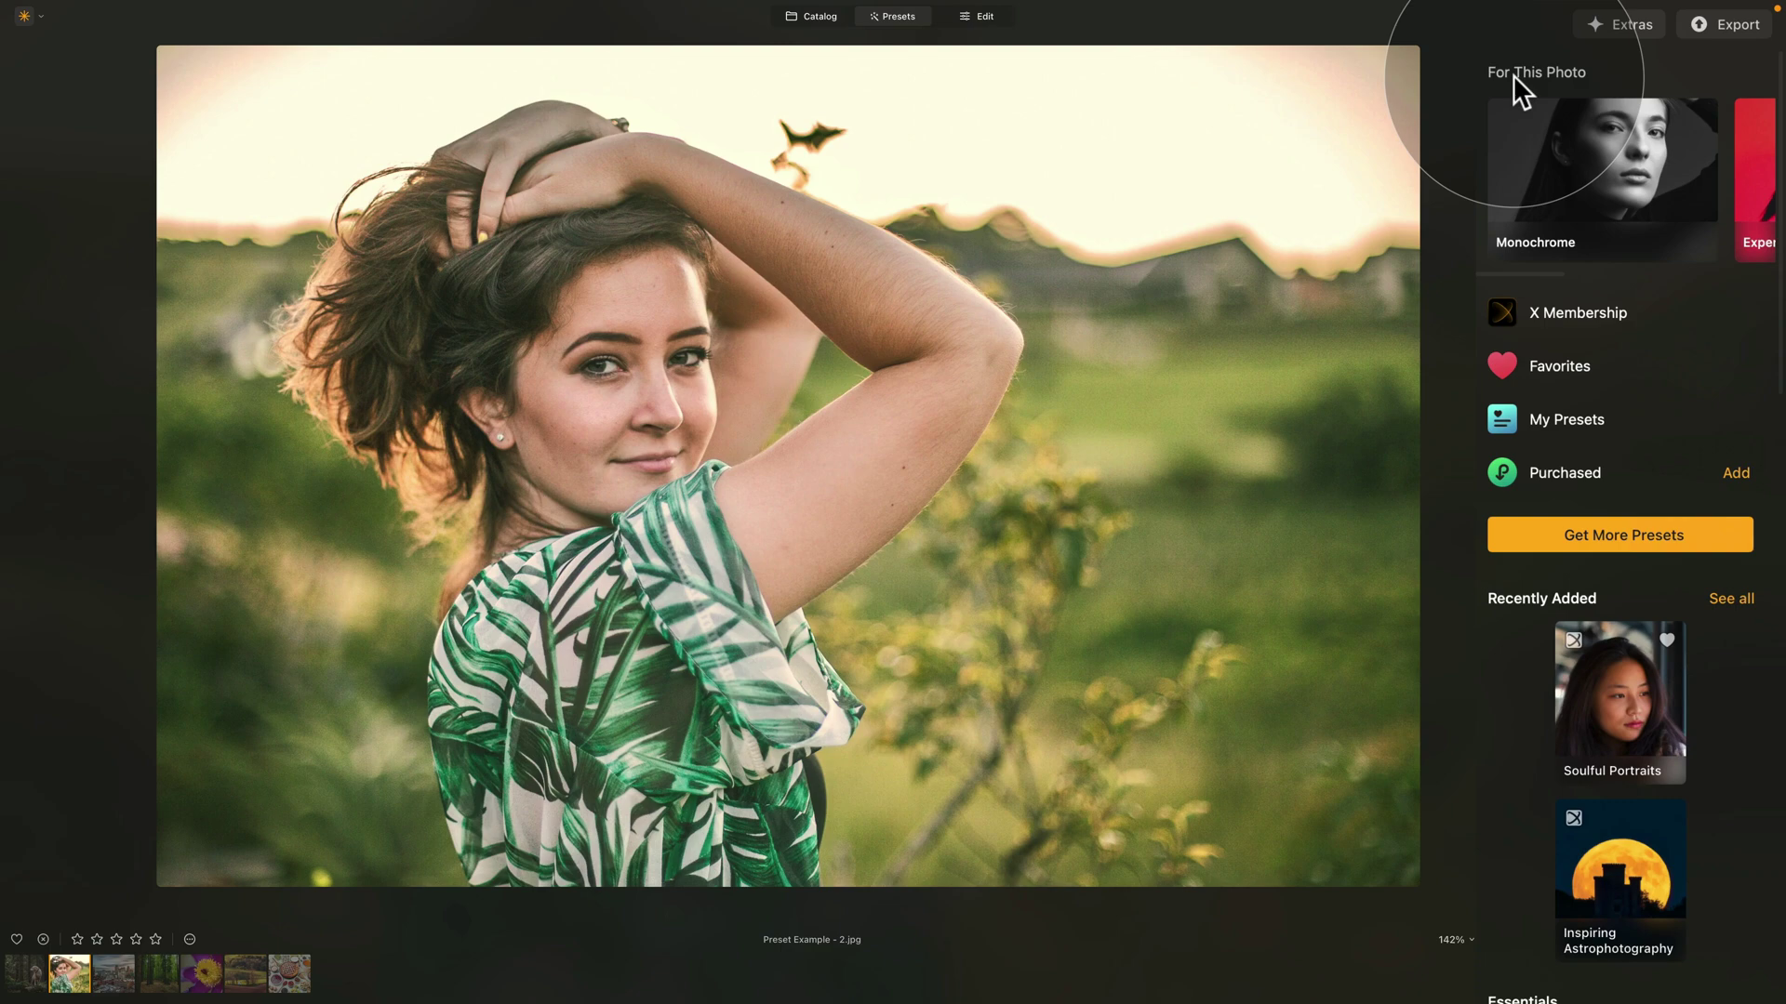
pyautogui.click(1694, 365)
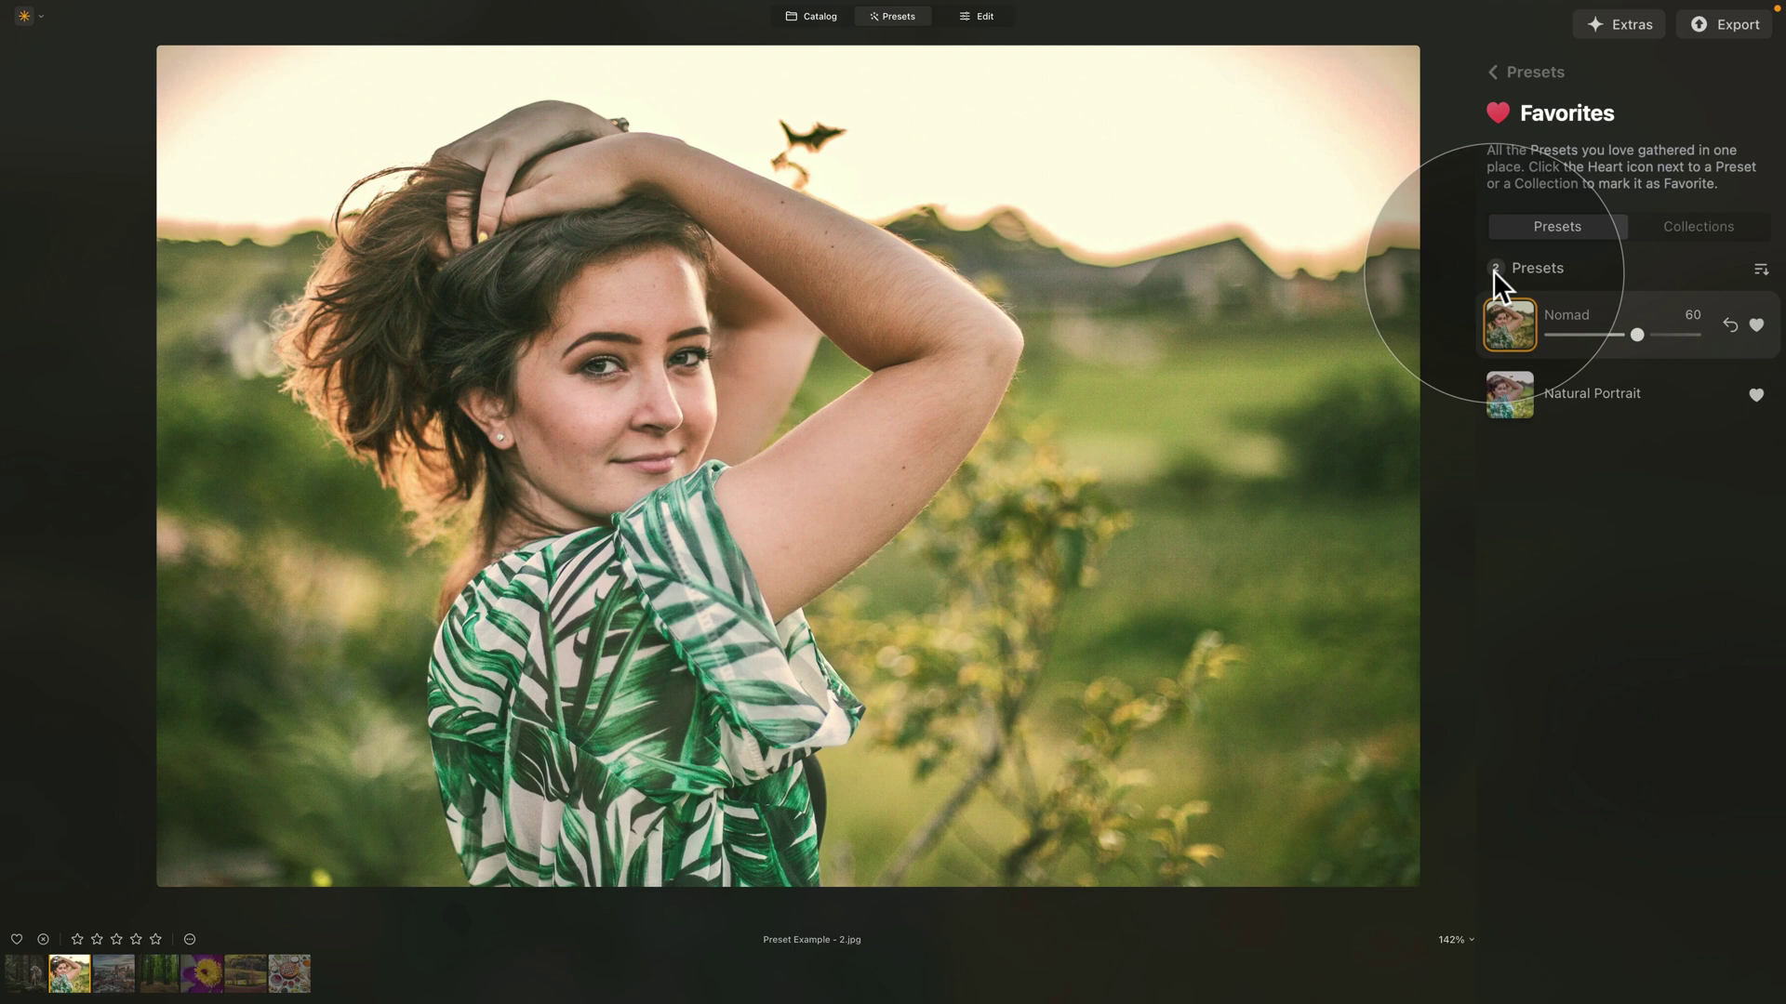
pyautogui.click(1760, 270)
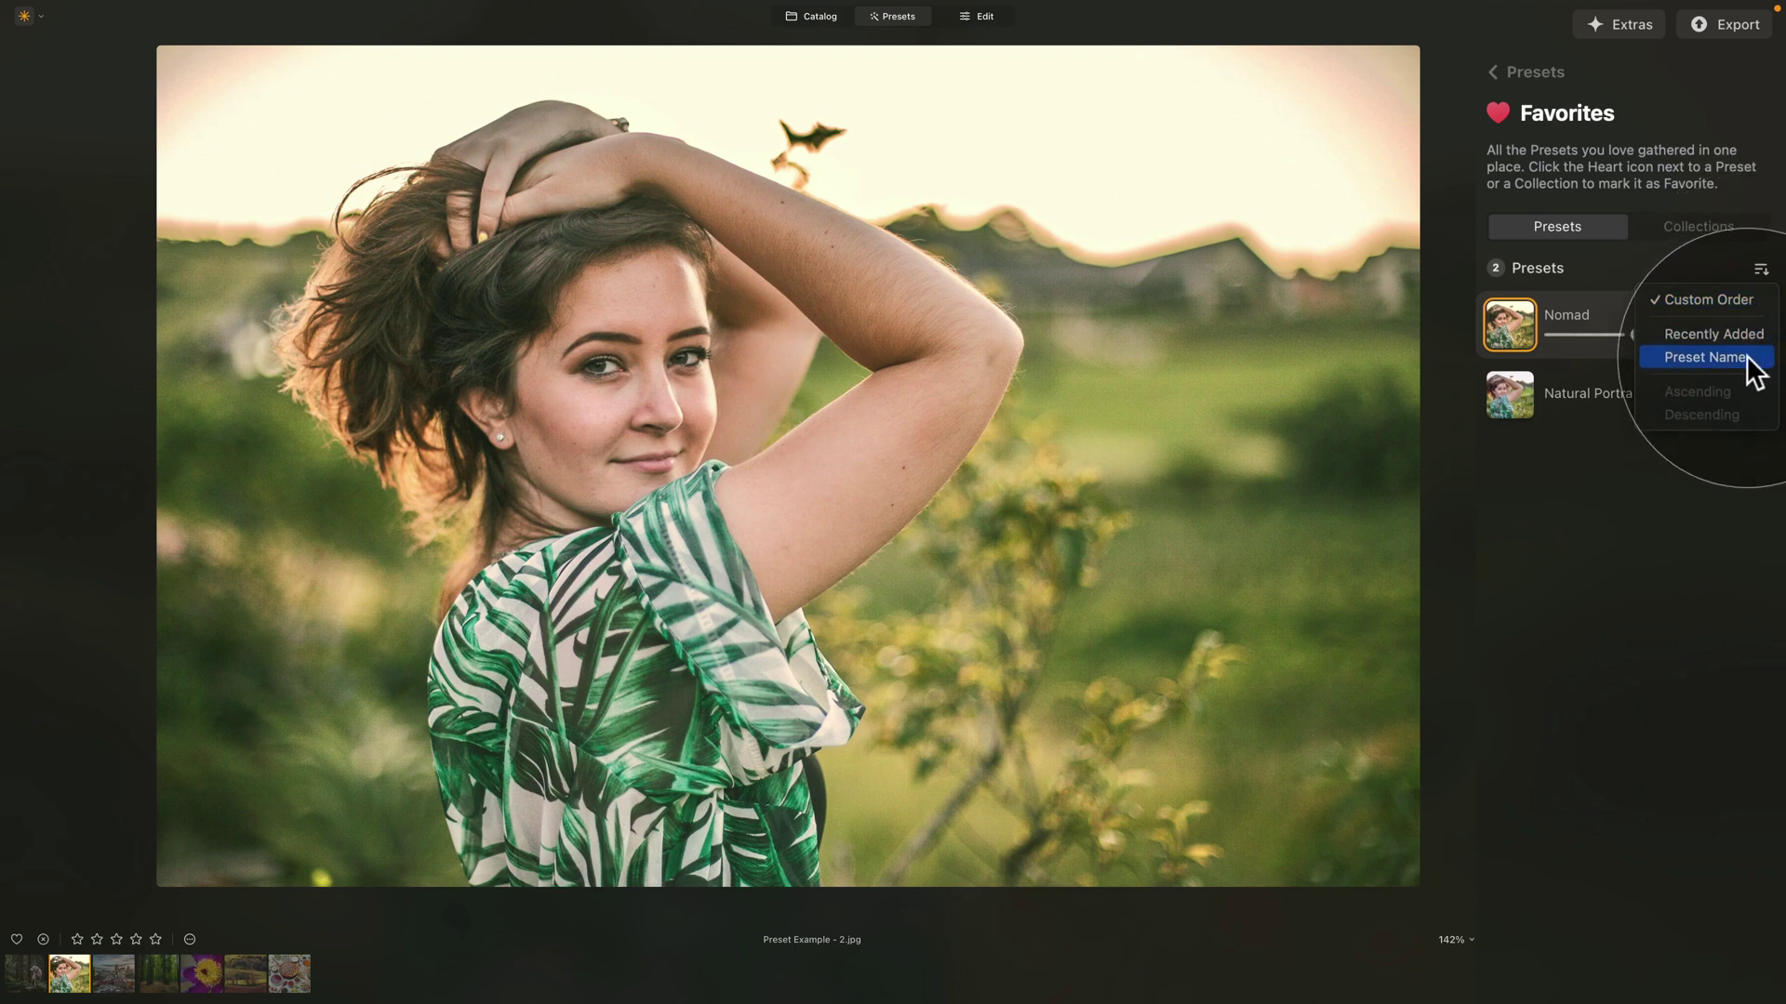
pyautogui.click(1592, 465)
pyautogui.moveTo(1594, 312); pyautogui.dragTo(1585, 424)
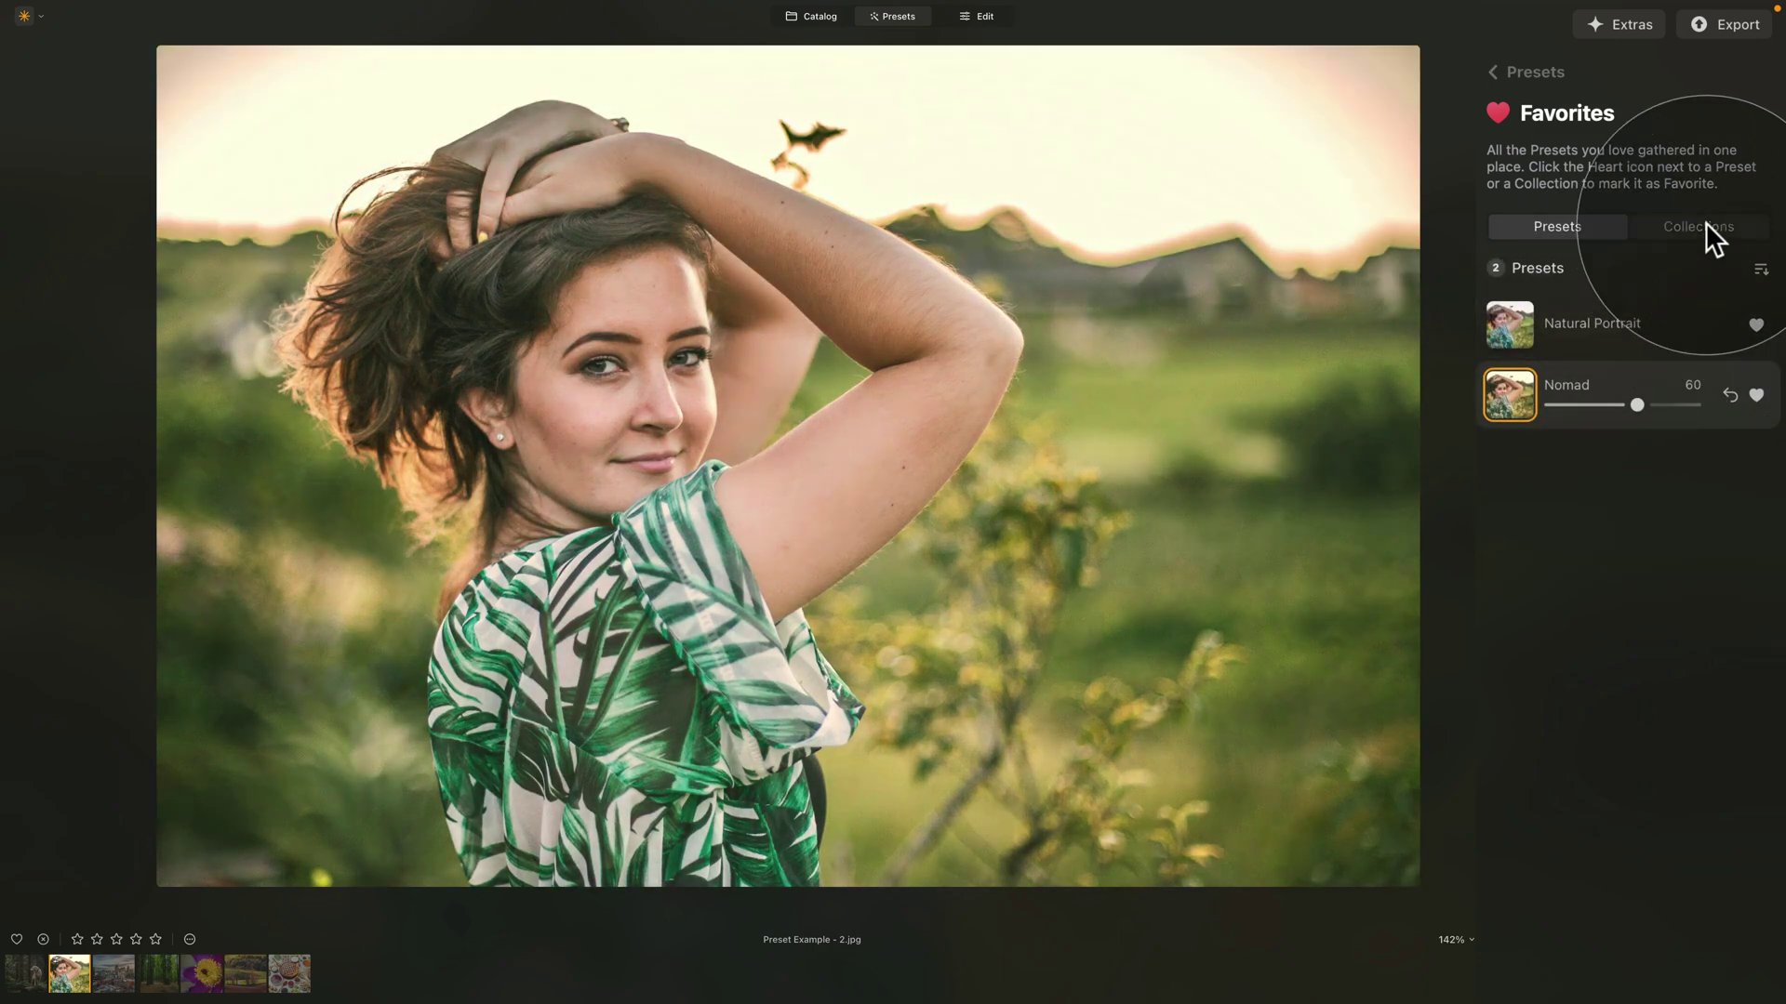
# - Place Stories from Guilin after Soulful Portraits and sort favourite collections by Collection Name
pyautogui.click(1701, 228)
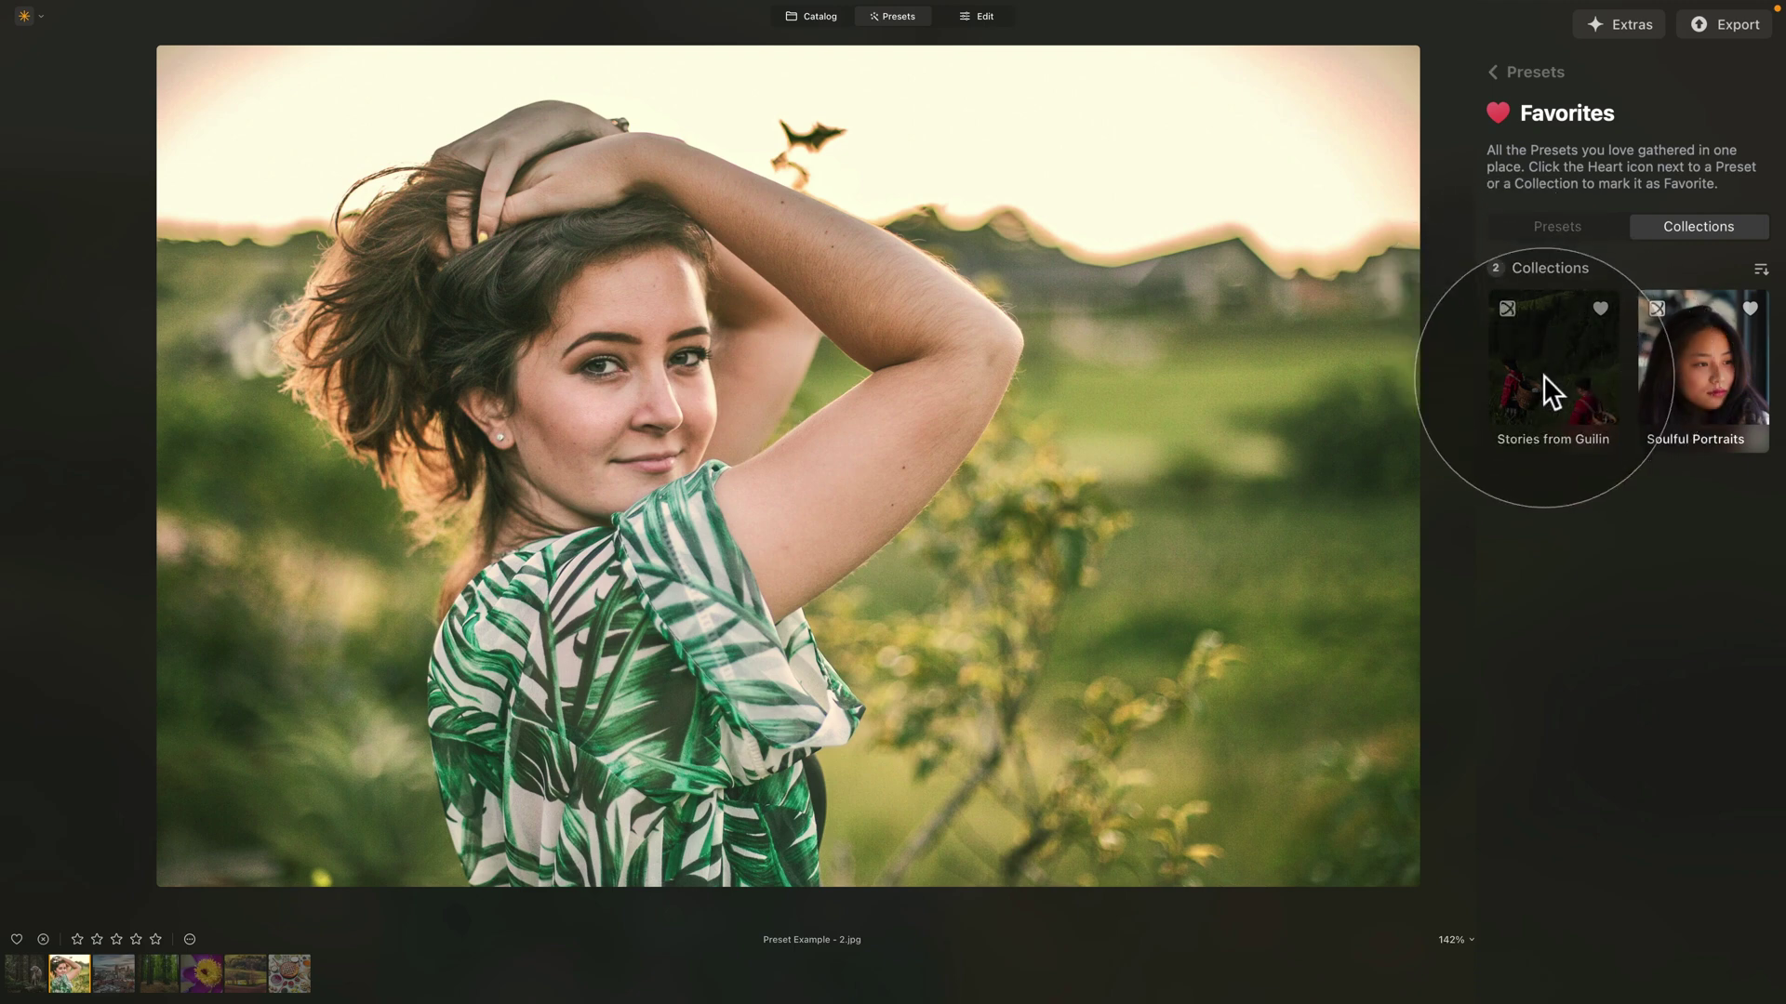
pyautogui.moveTo(1544, 375); pyautogui.dragTo(1619, 377)
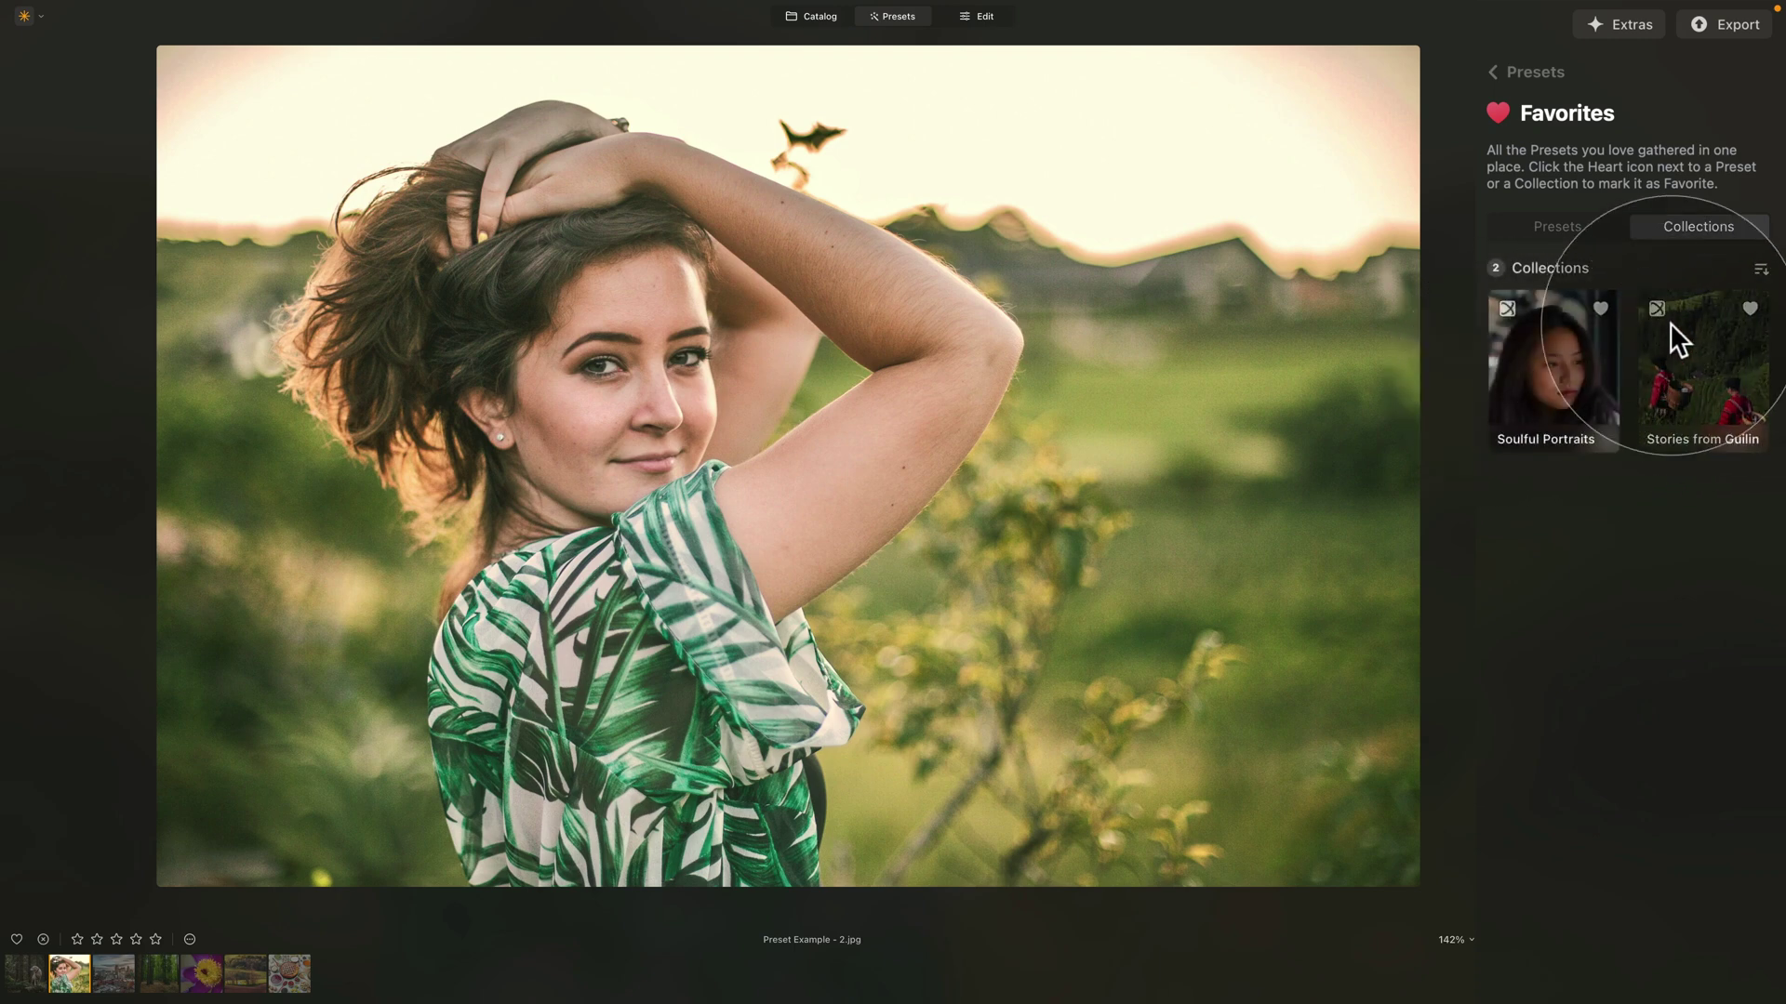
pyautogui.click(1760, 272)
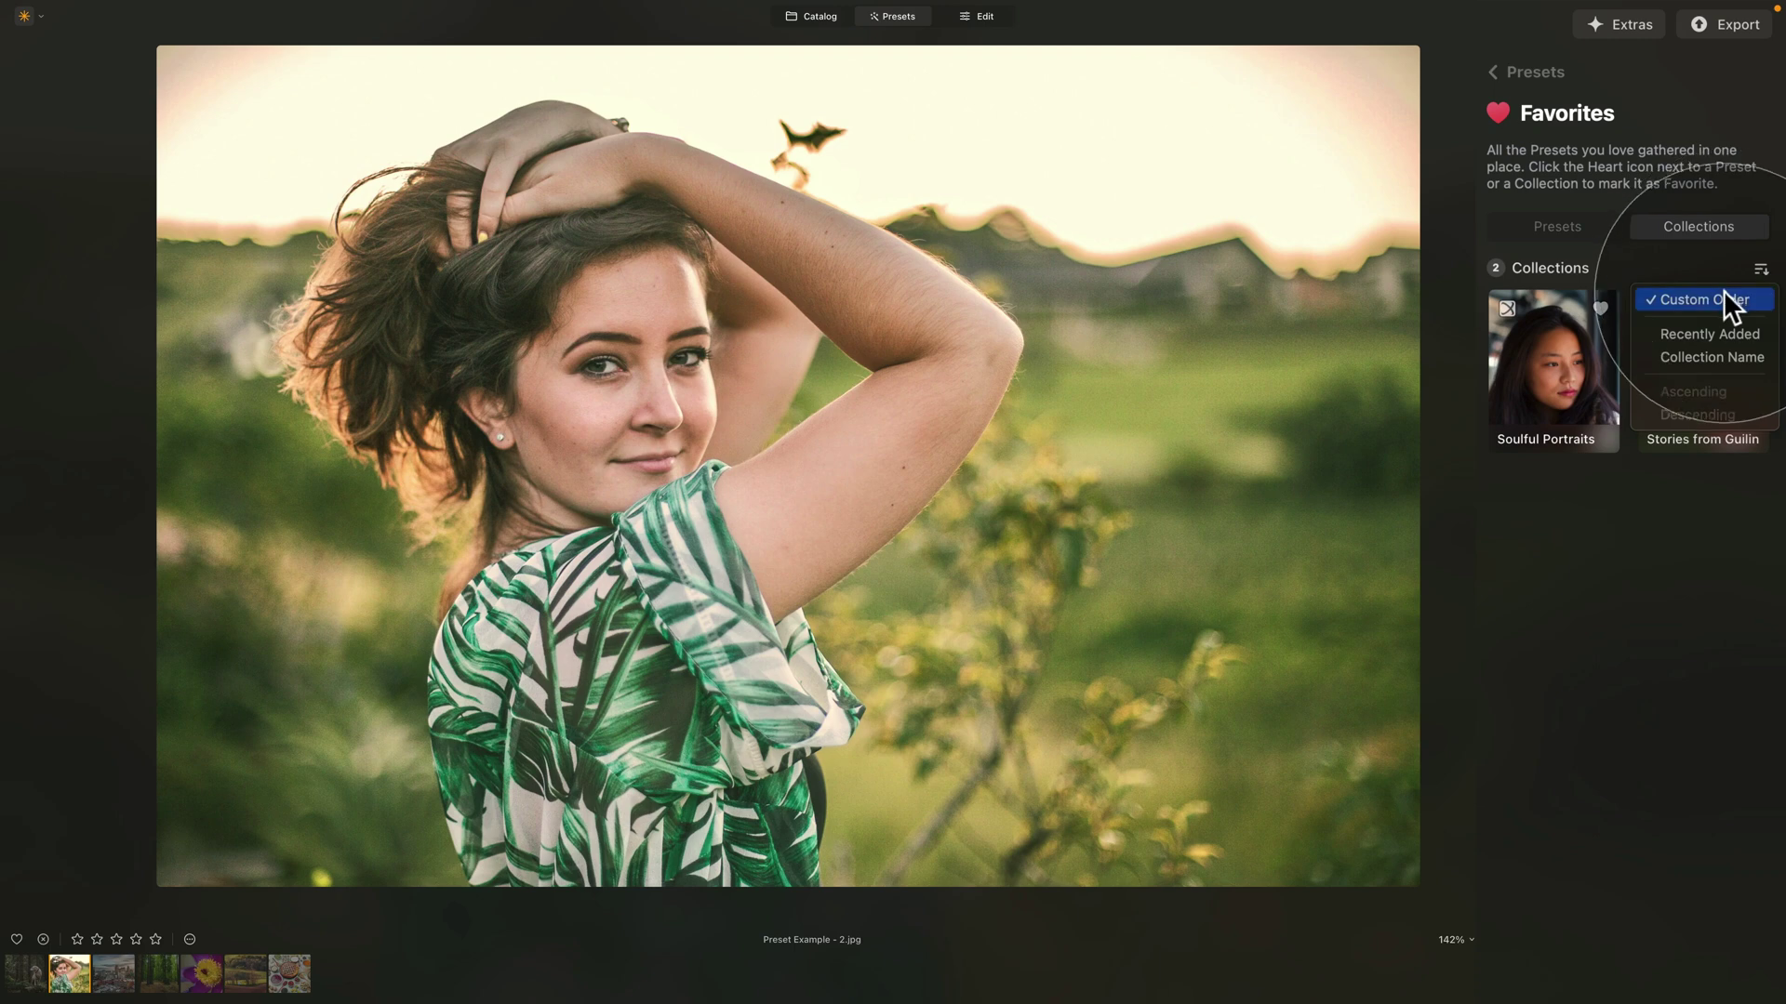
pyautogui.click(1745, 356)
pyautogui.click(1488, 73)
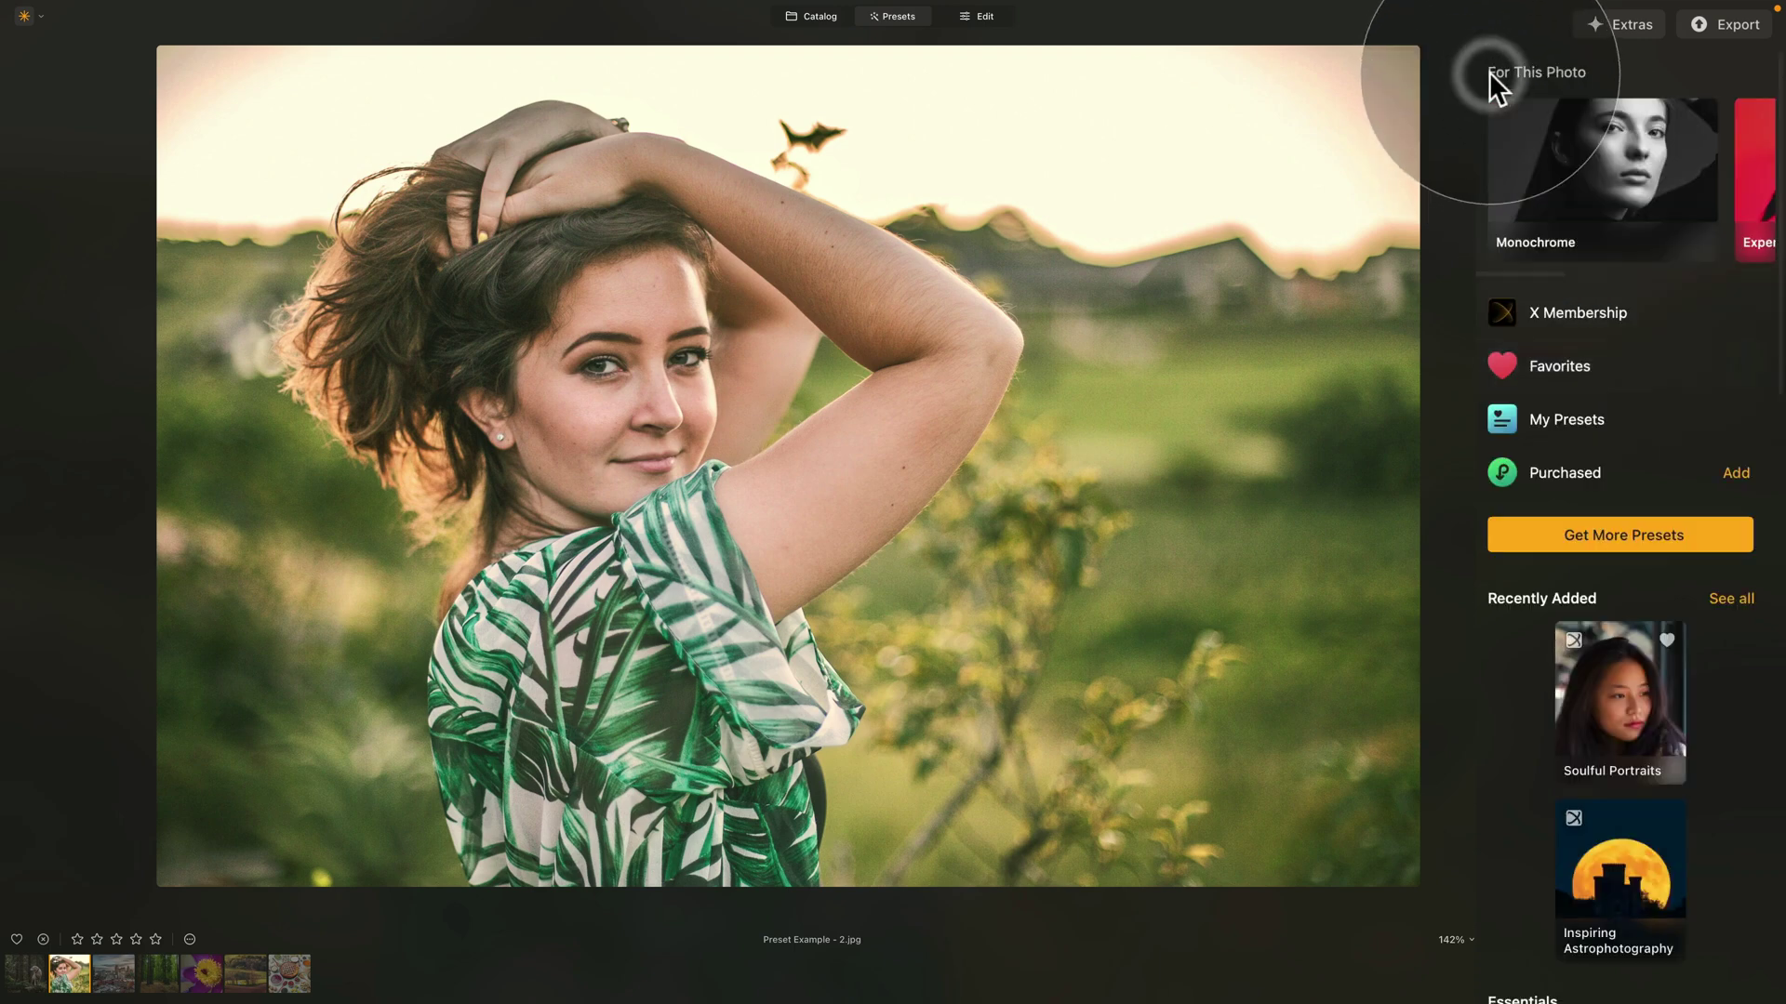
pyautogui.click(1604, 472)
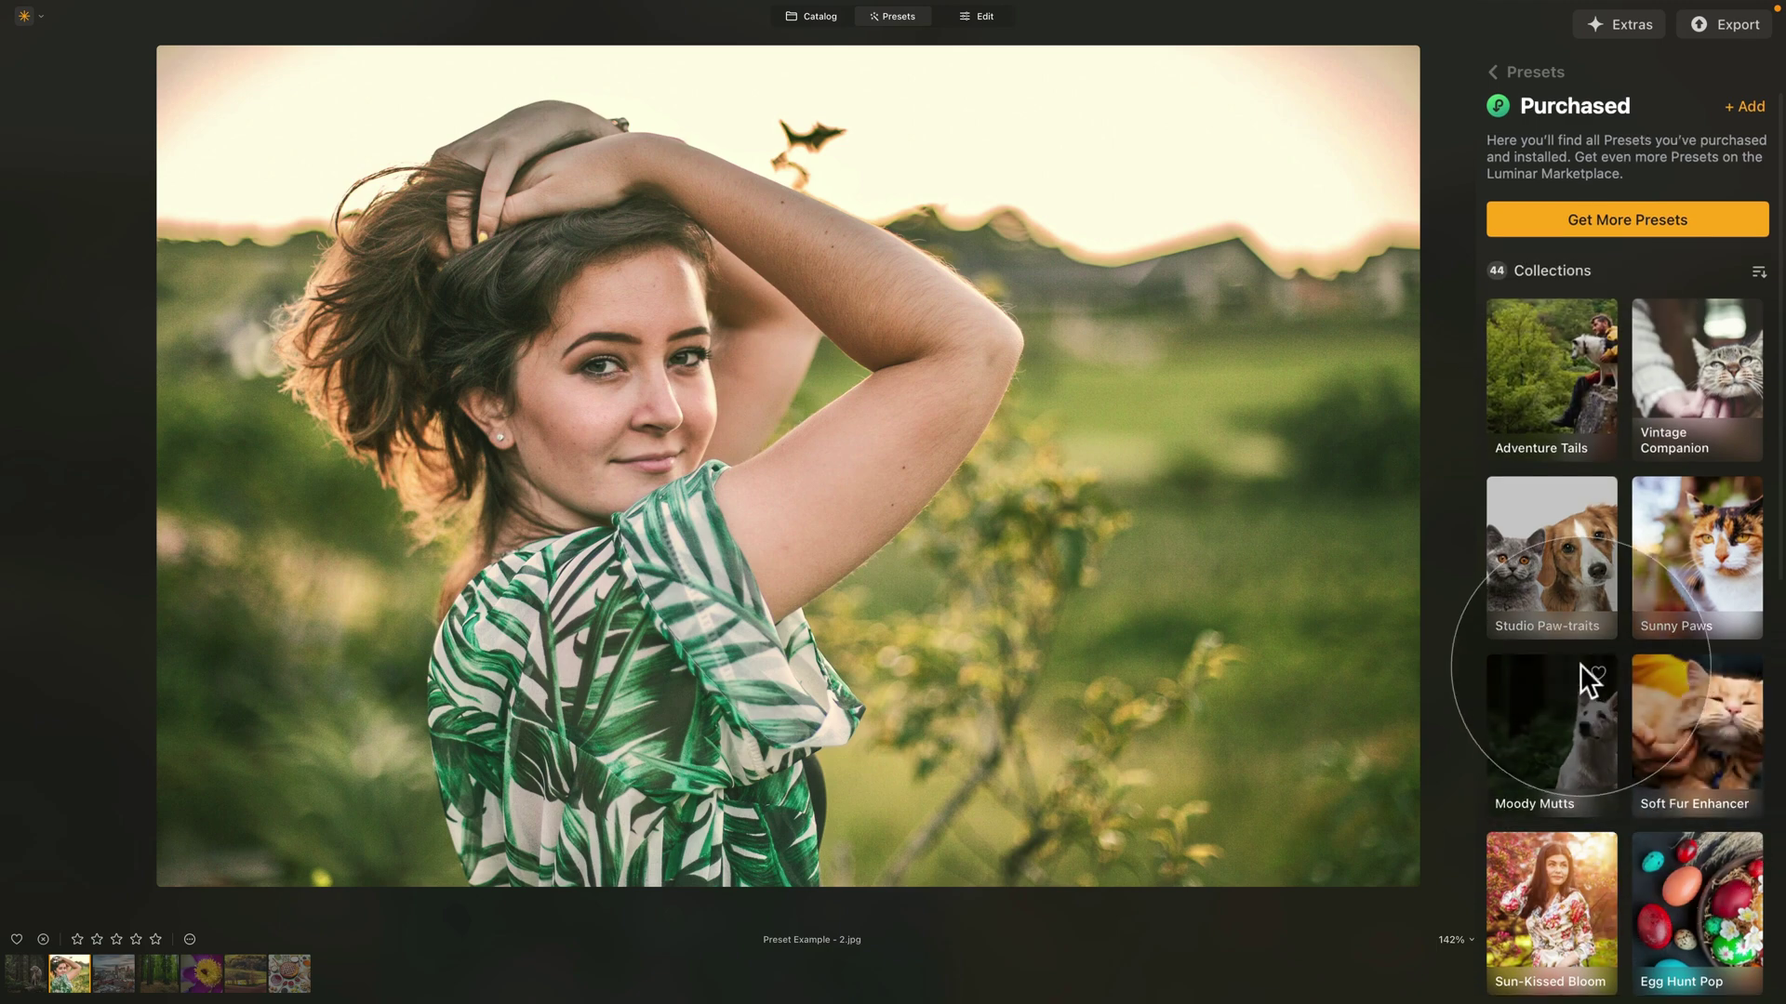
pyautogui.scroll(-1, 1665, 772)
pyautogui.scroll(-4, 1751, 883)
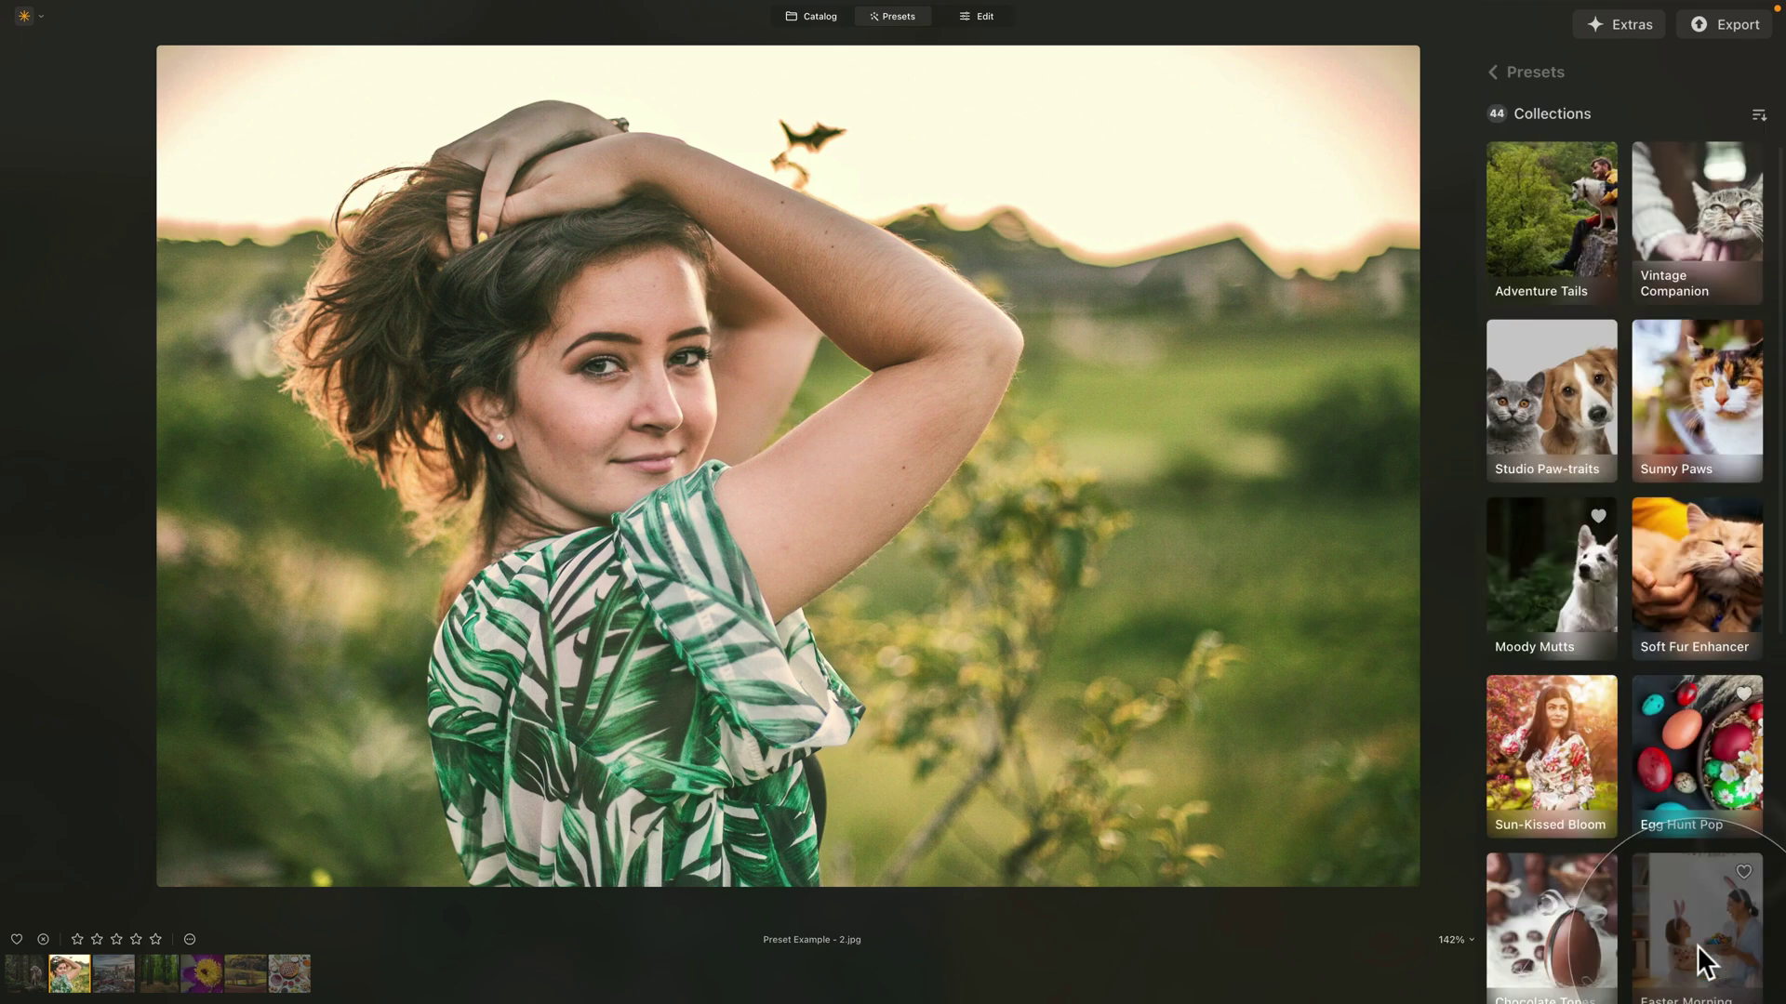
pyautogui.scroll(-4, 1742, 968)
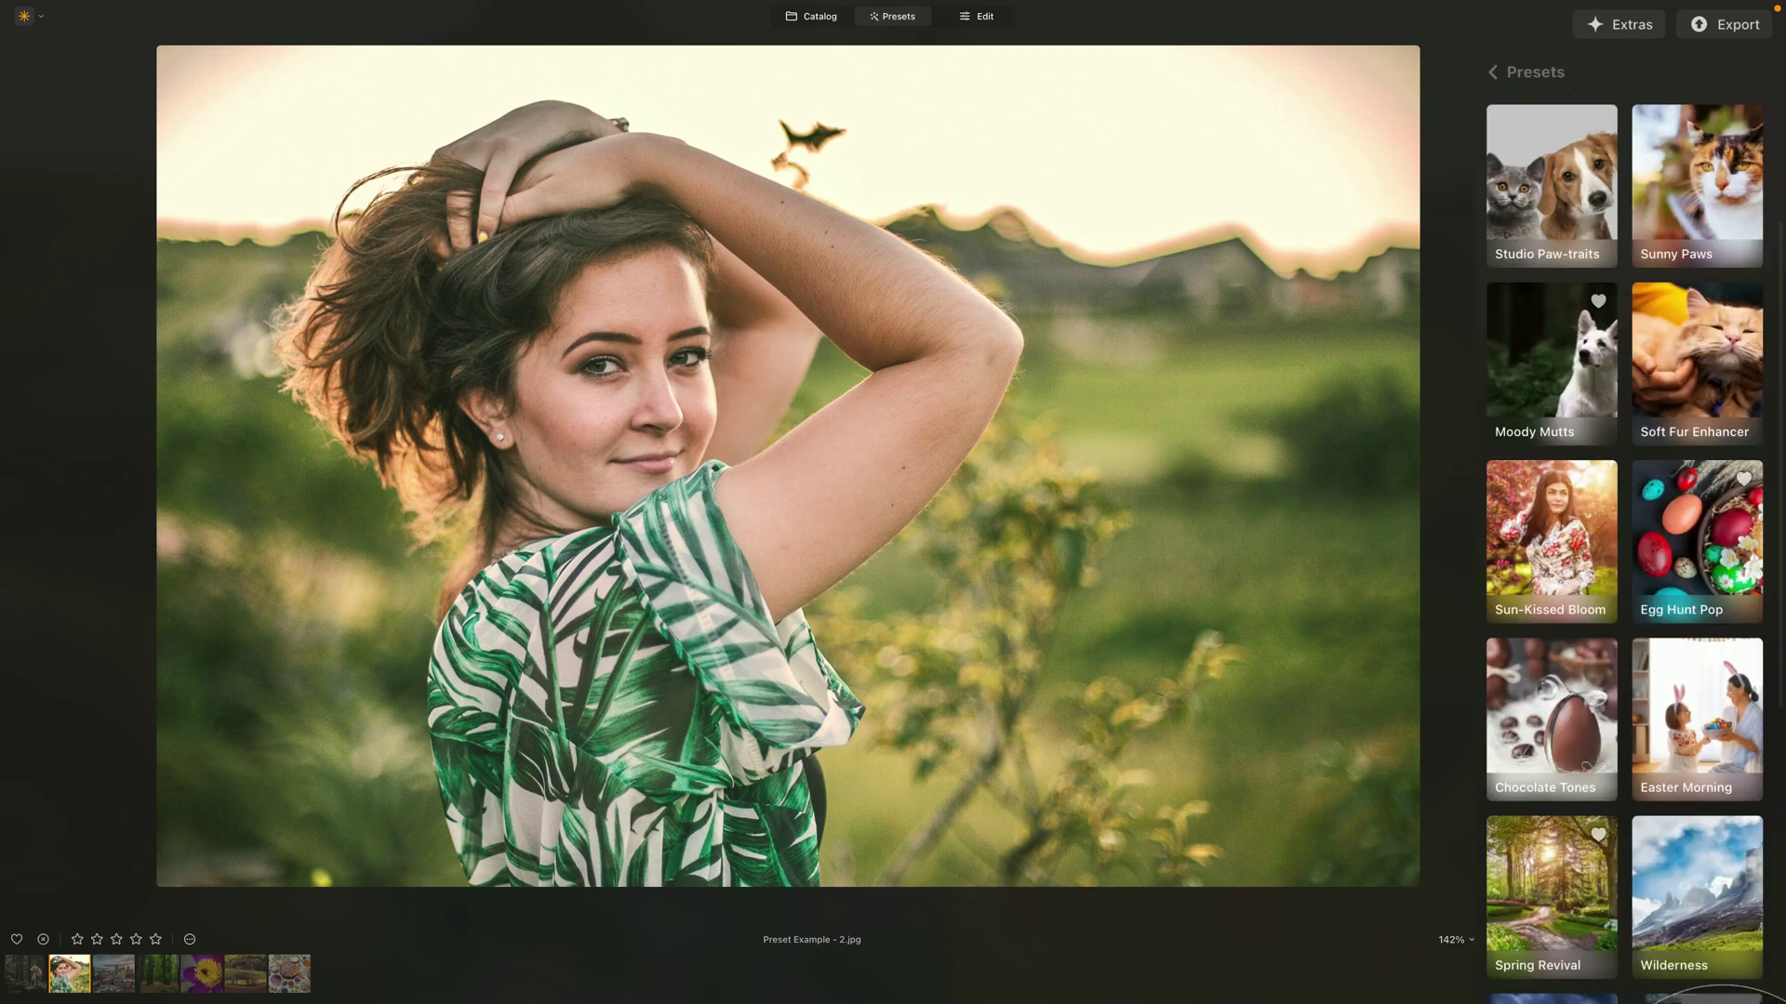
pyautogui.scroll(-4, 1742, 968)
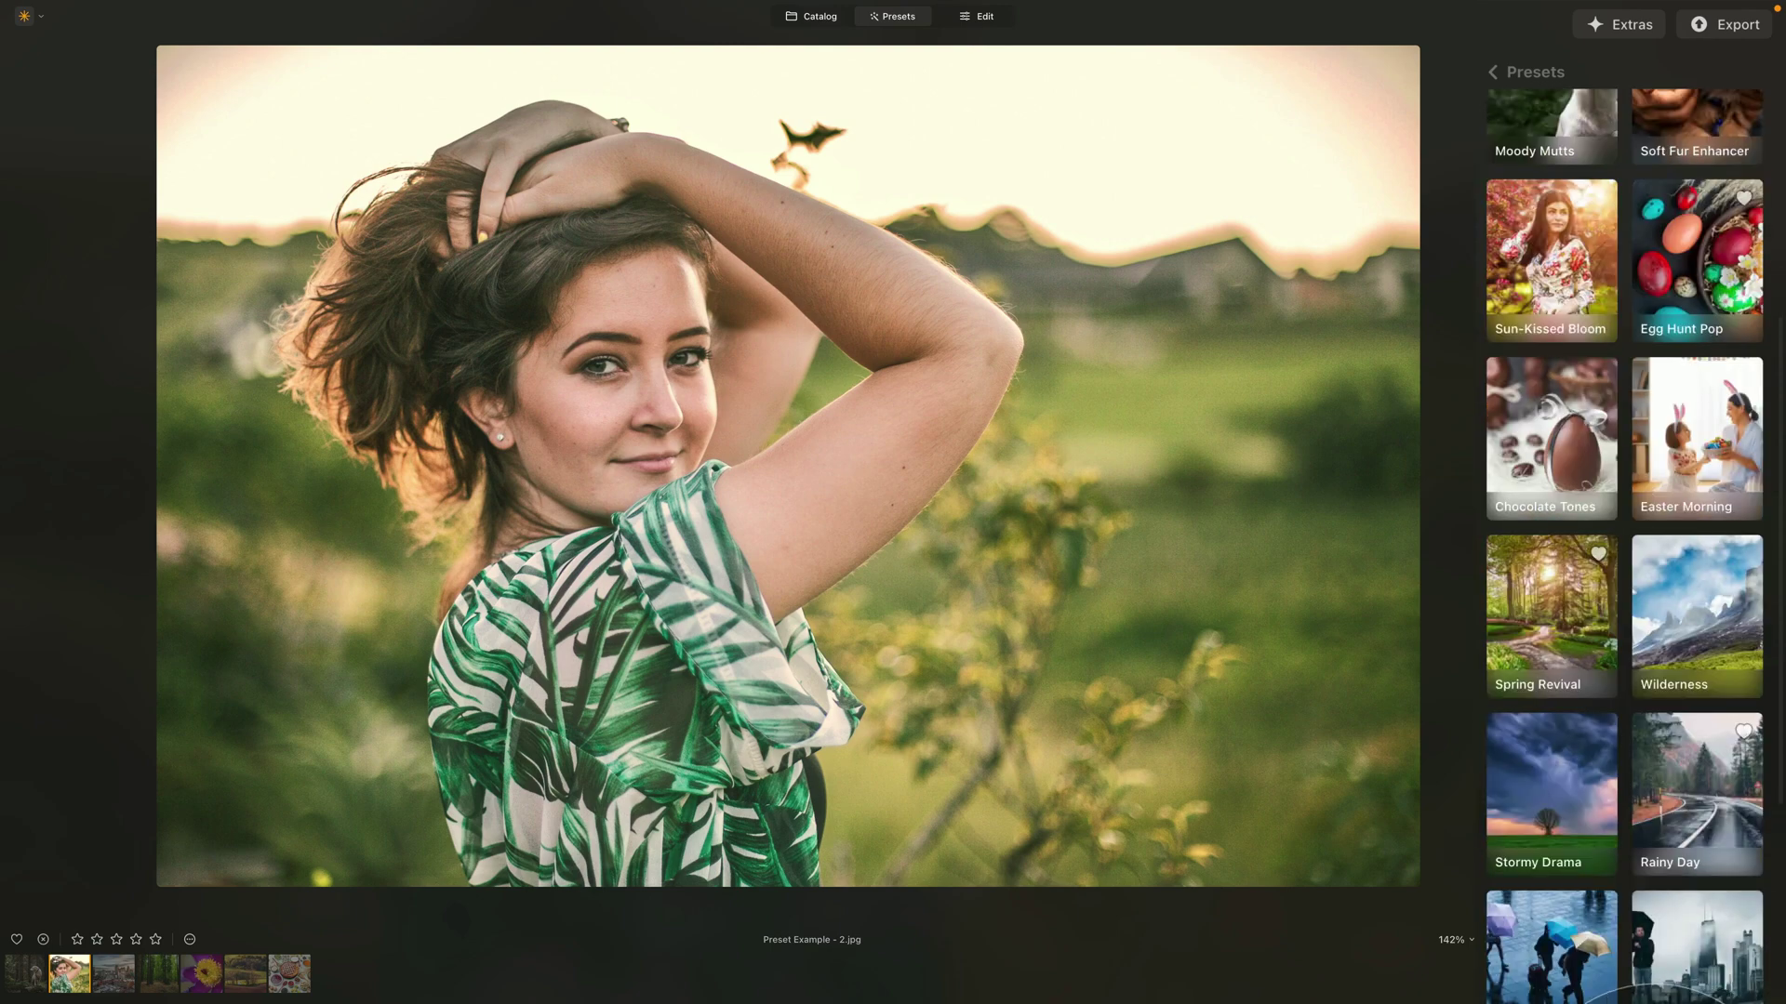
pyautogui.scroll(12, 1660, 604)
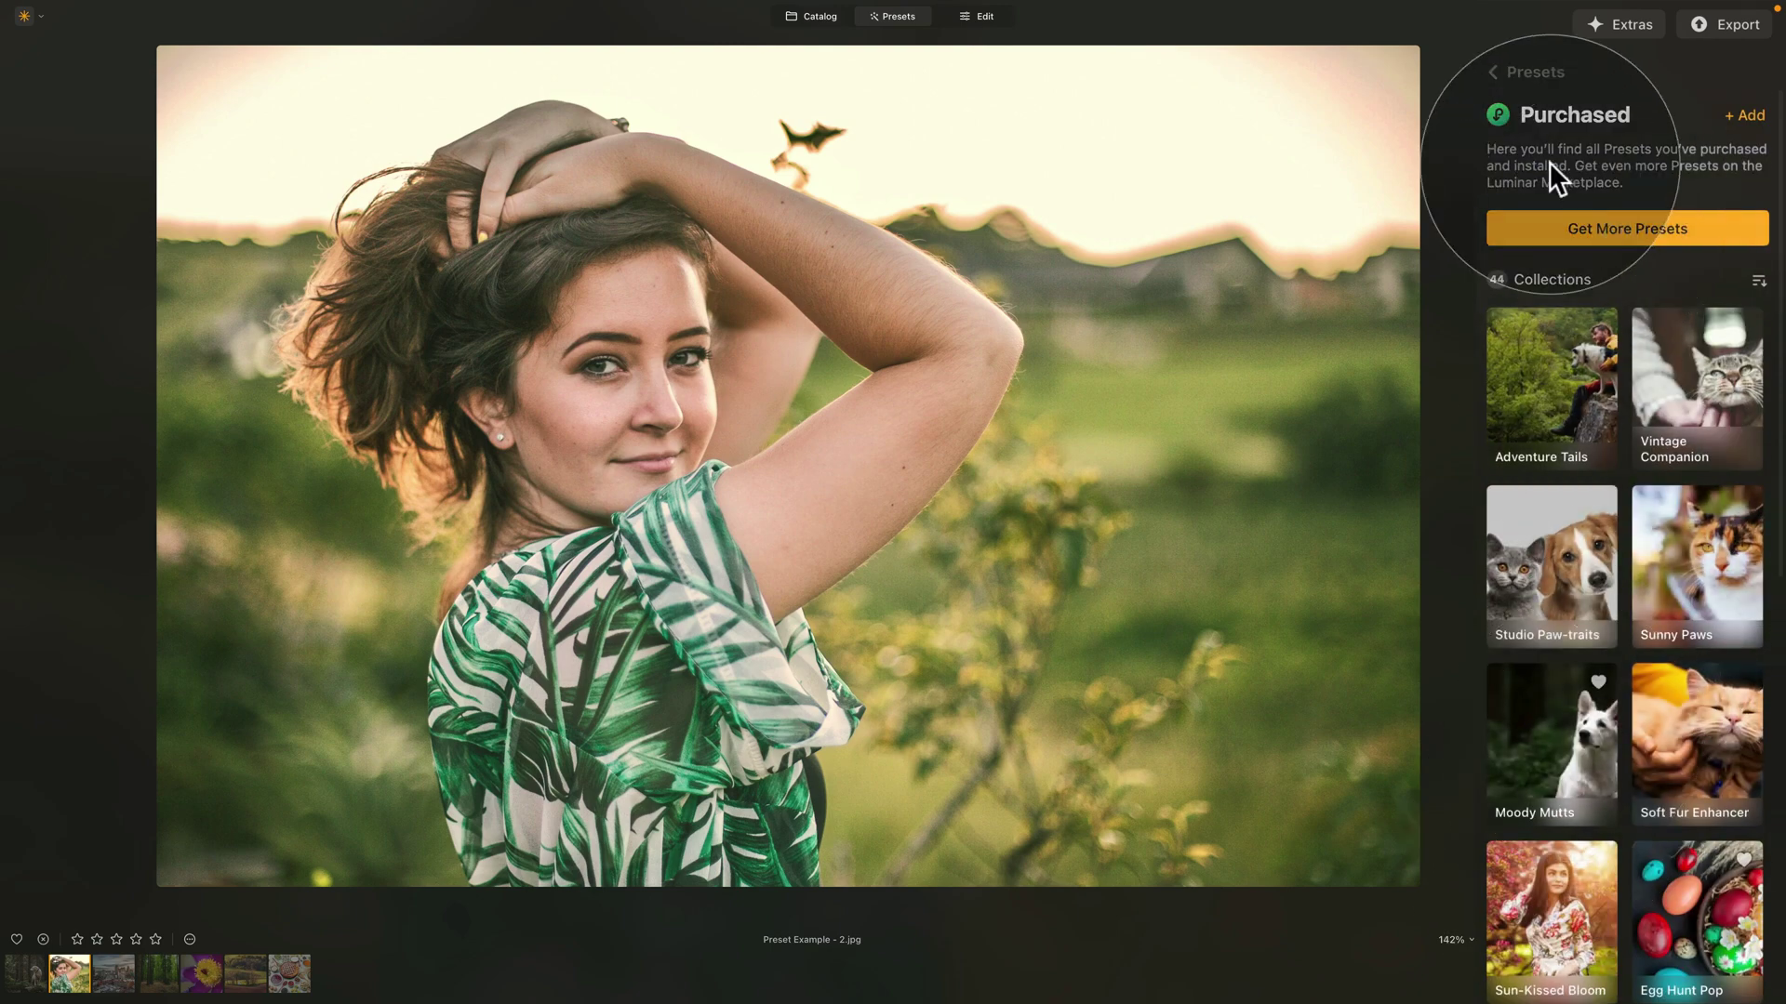
pyautogui.click(1534, 73)
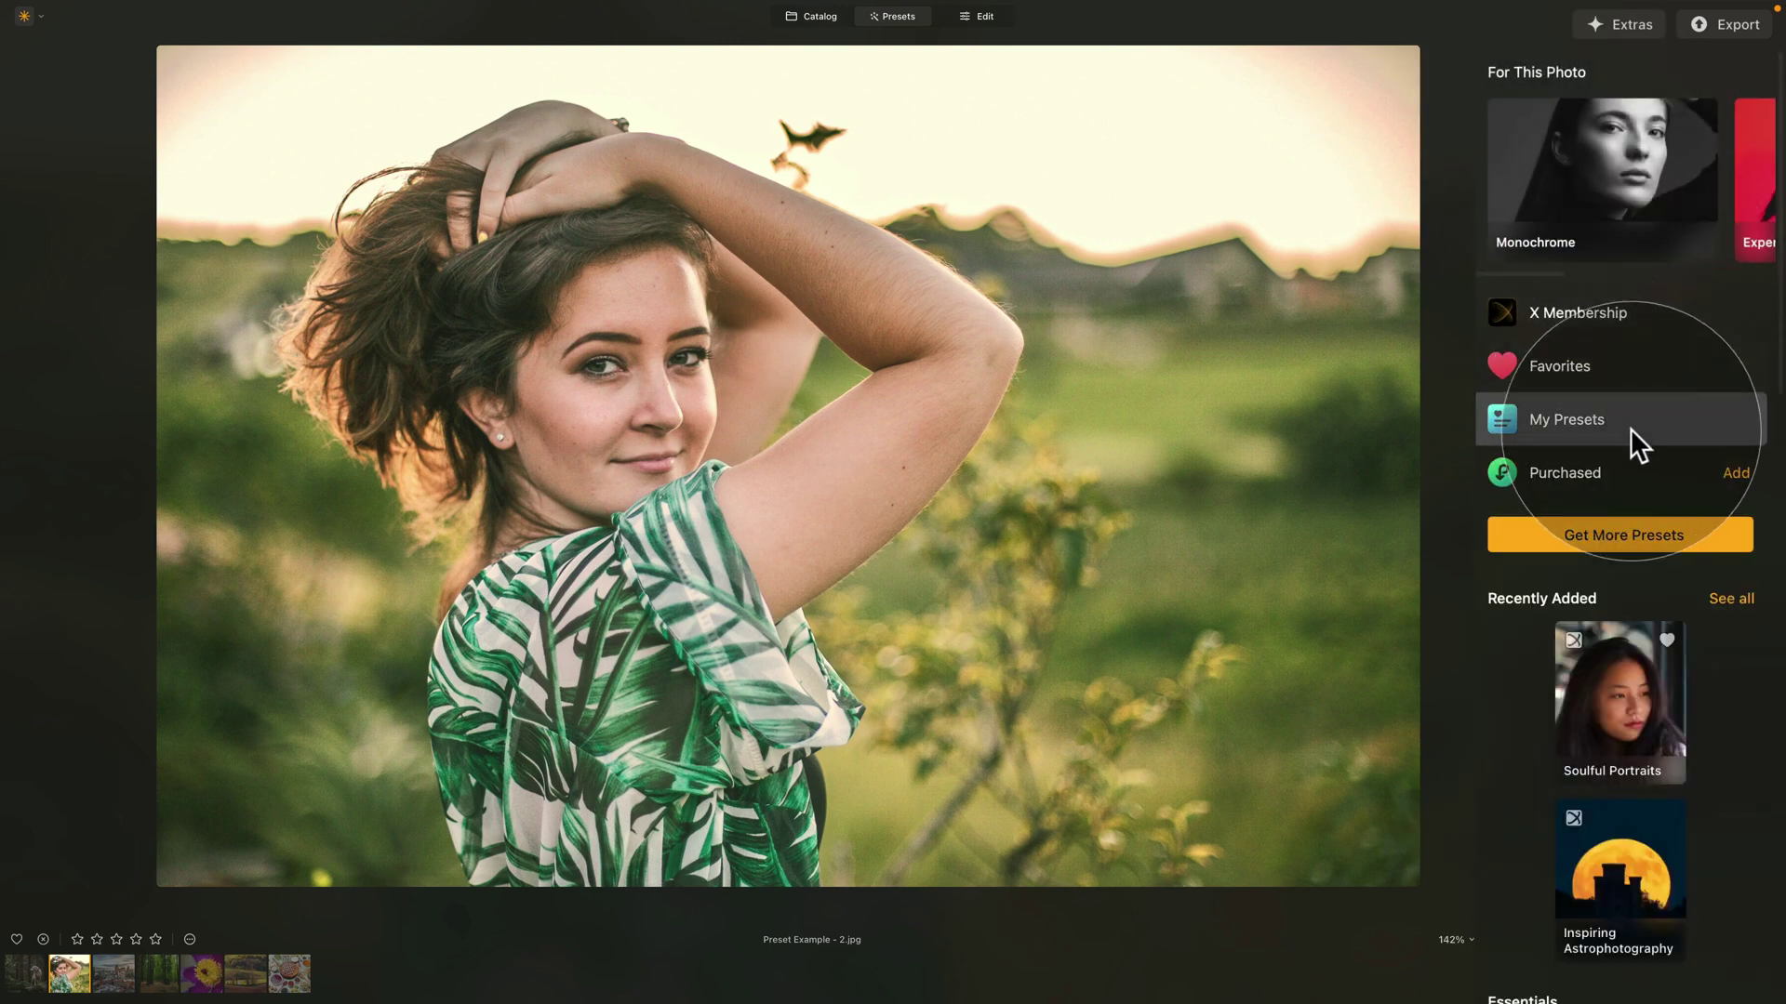
# - Reorder favourite collections: Moody Mutts first, Spring Revival third, Egg Hunt Pop last; then open Spring Revival
pyautogui.click(1592, 364)
pyautogui.click(1685, 226)
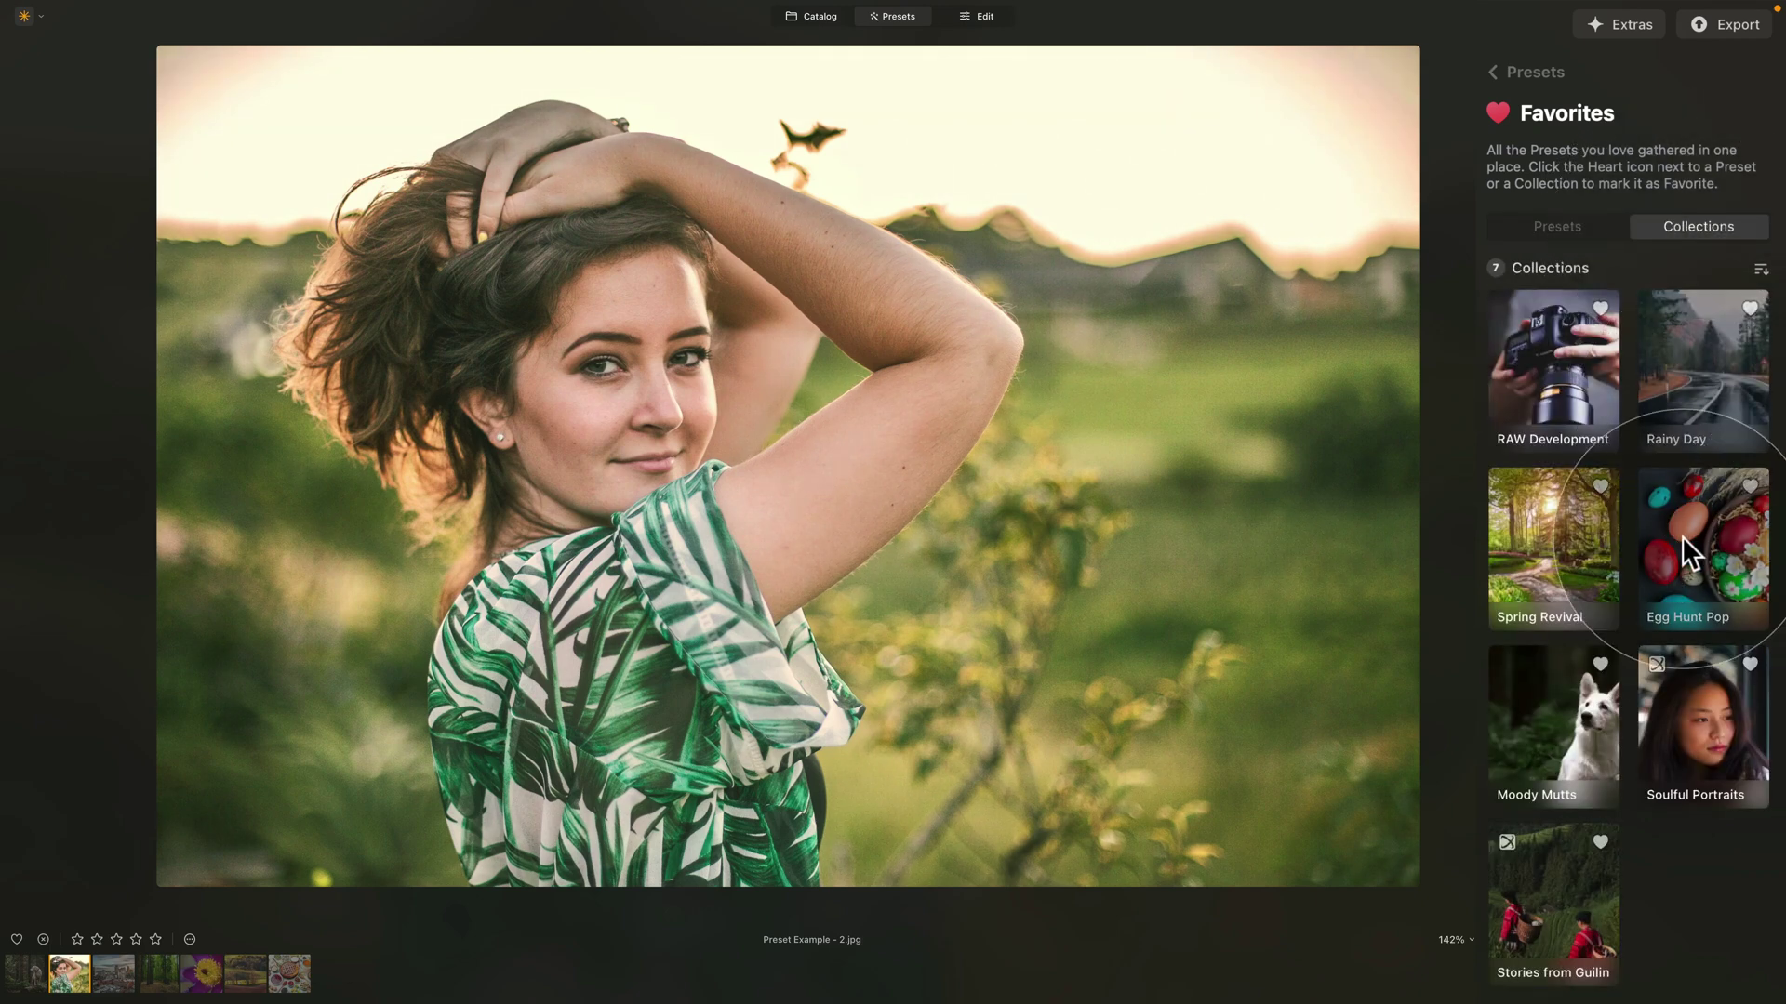
pyautogui.moveTo(1520, 577); pyautogui.dragTo(1644, 387)
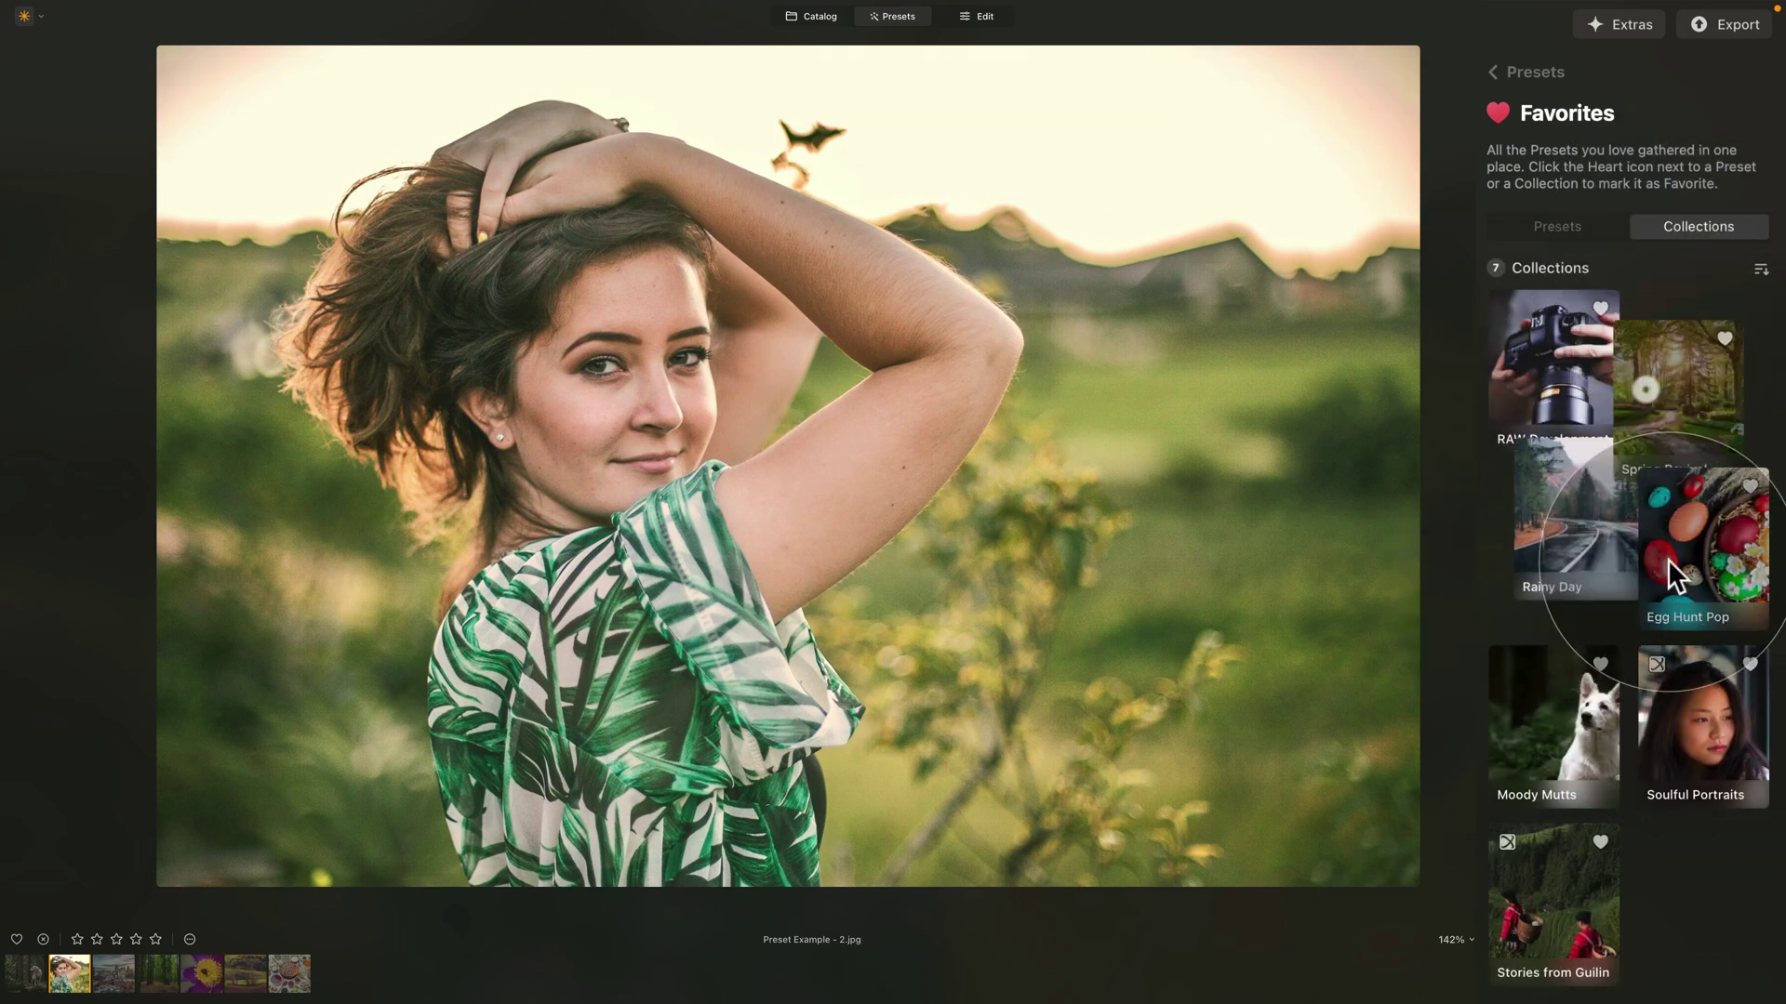
pyautogui.moveTo(1667, 560); pyautogui.dragTo(1609, 822)
pyautogui.moveTo(1592, 879); pyautogui.dragTo(1594, 881)
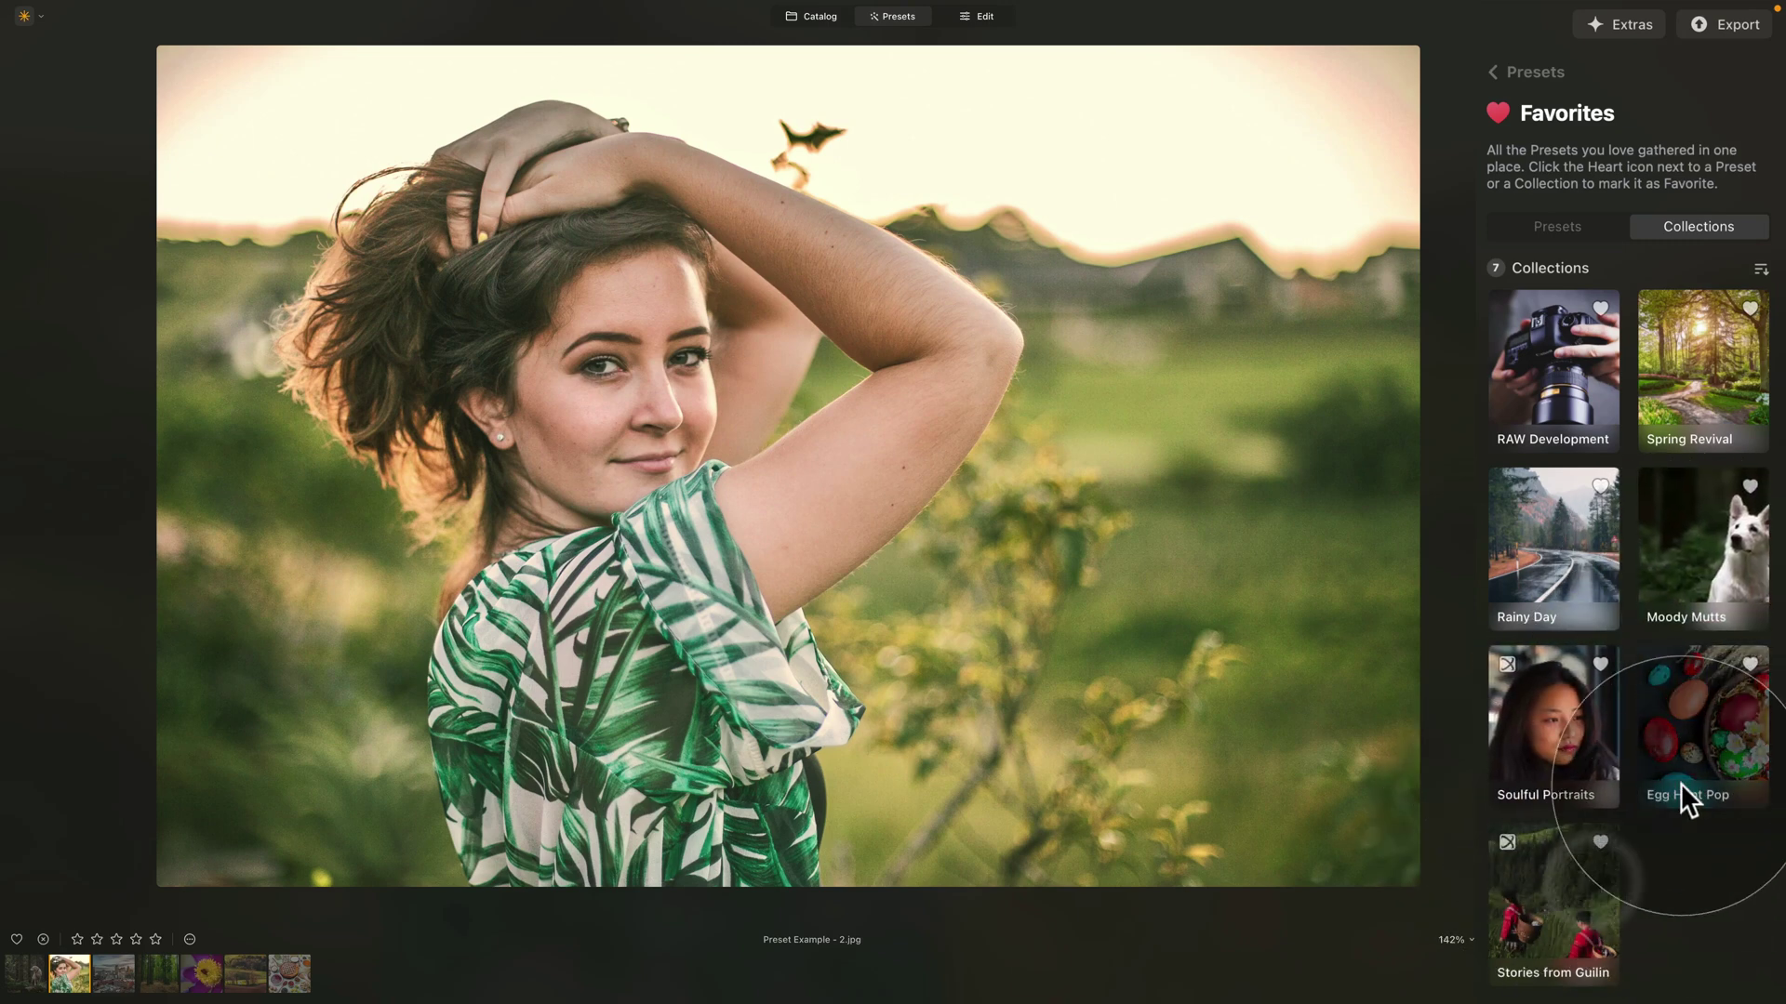
pyautogui.moveTo(1725, 782)
pyautogui.mouseDown()
pyautogui.moveTo(1702, 735)
pyautogui.moveTo(1584, 921)
pyautogui.moveTo(1683, 746)
pyautogui.moveTo(1683, 882)
pyautogui.mouseUp()
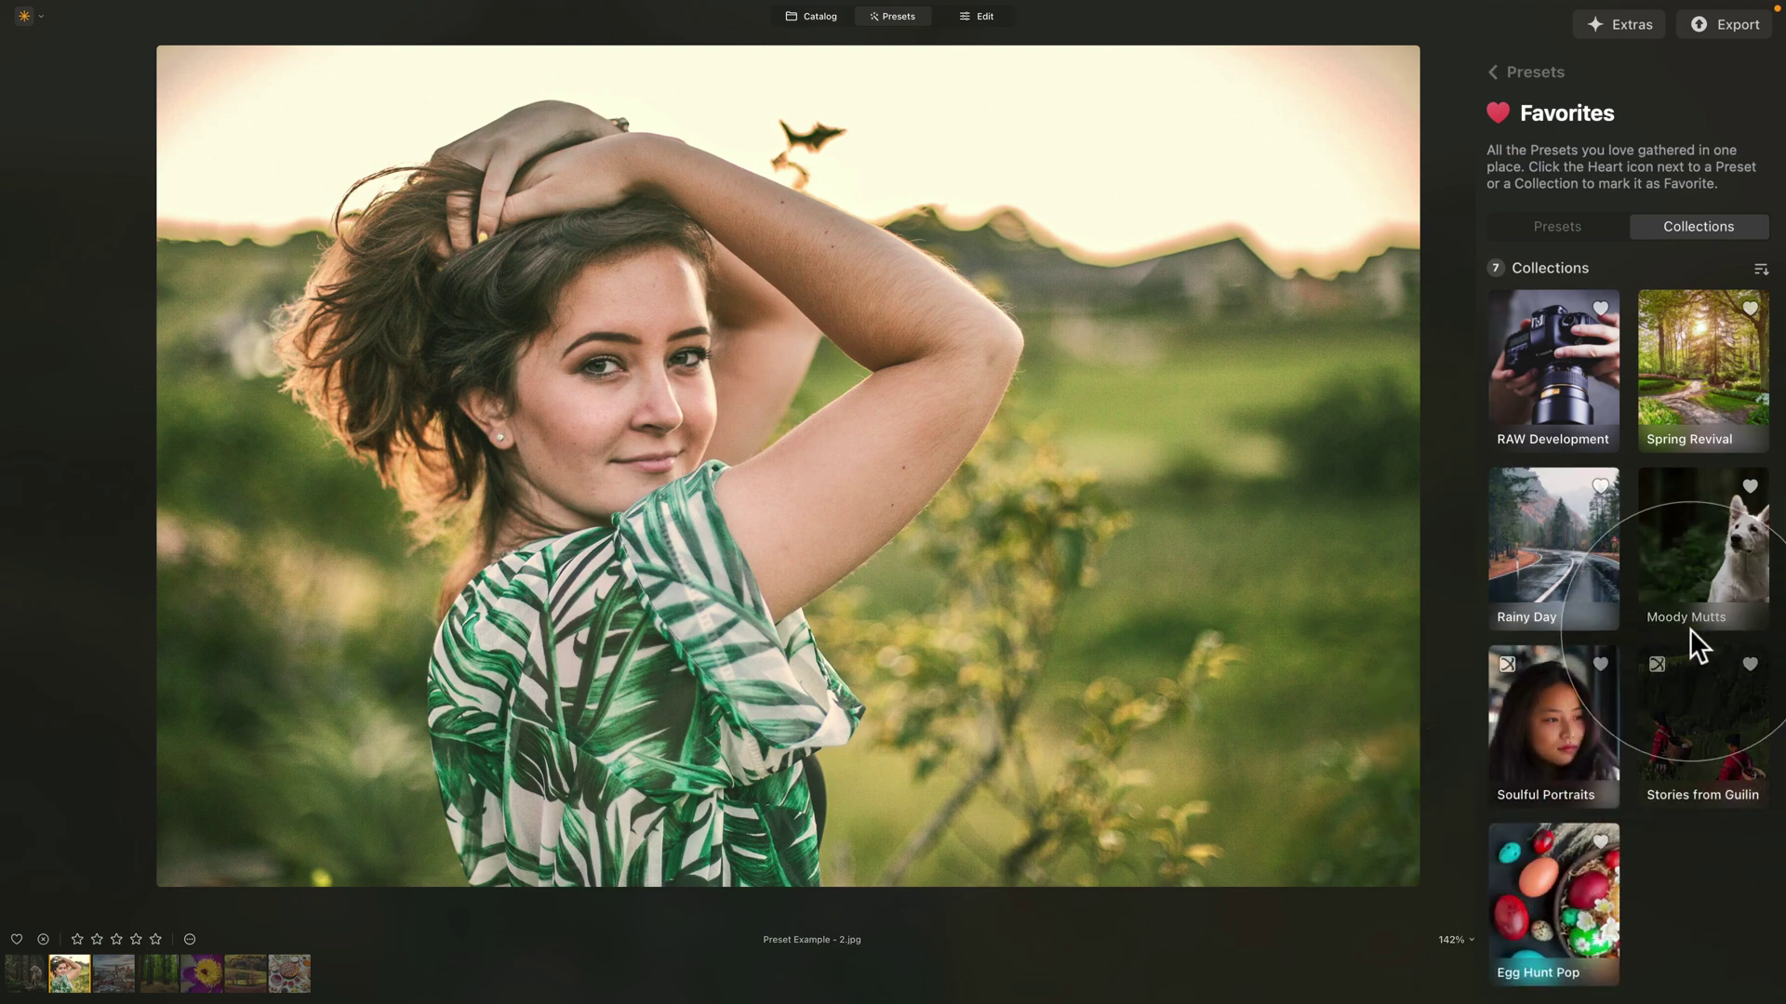
pyautogui.moveTo(1705, 550)
pyautogui.mouseDown()
pyautogui.moveTo(1665, 400)
pyautogui.moveTo(1549, 403)
pyautogui.moveTo(1577, 421)
pyautogui.moveTo(1570, 333)
pyautogui.mouseUp()
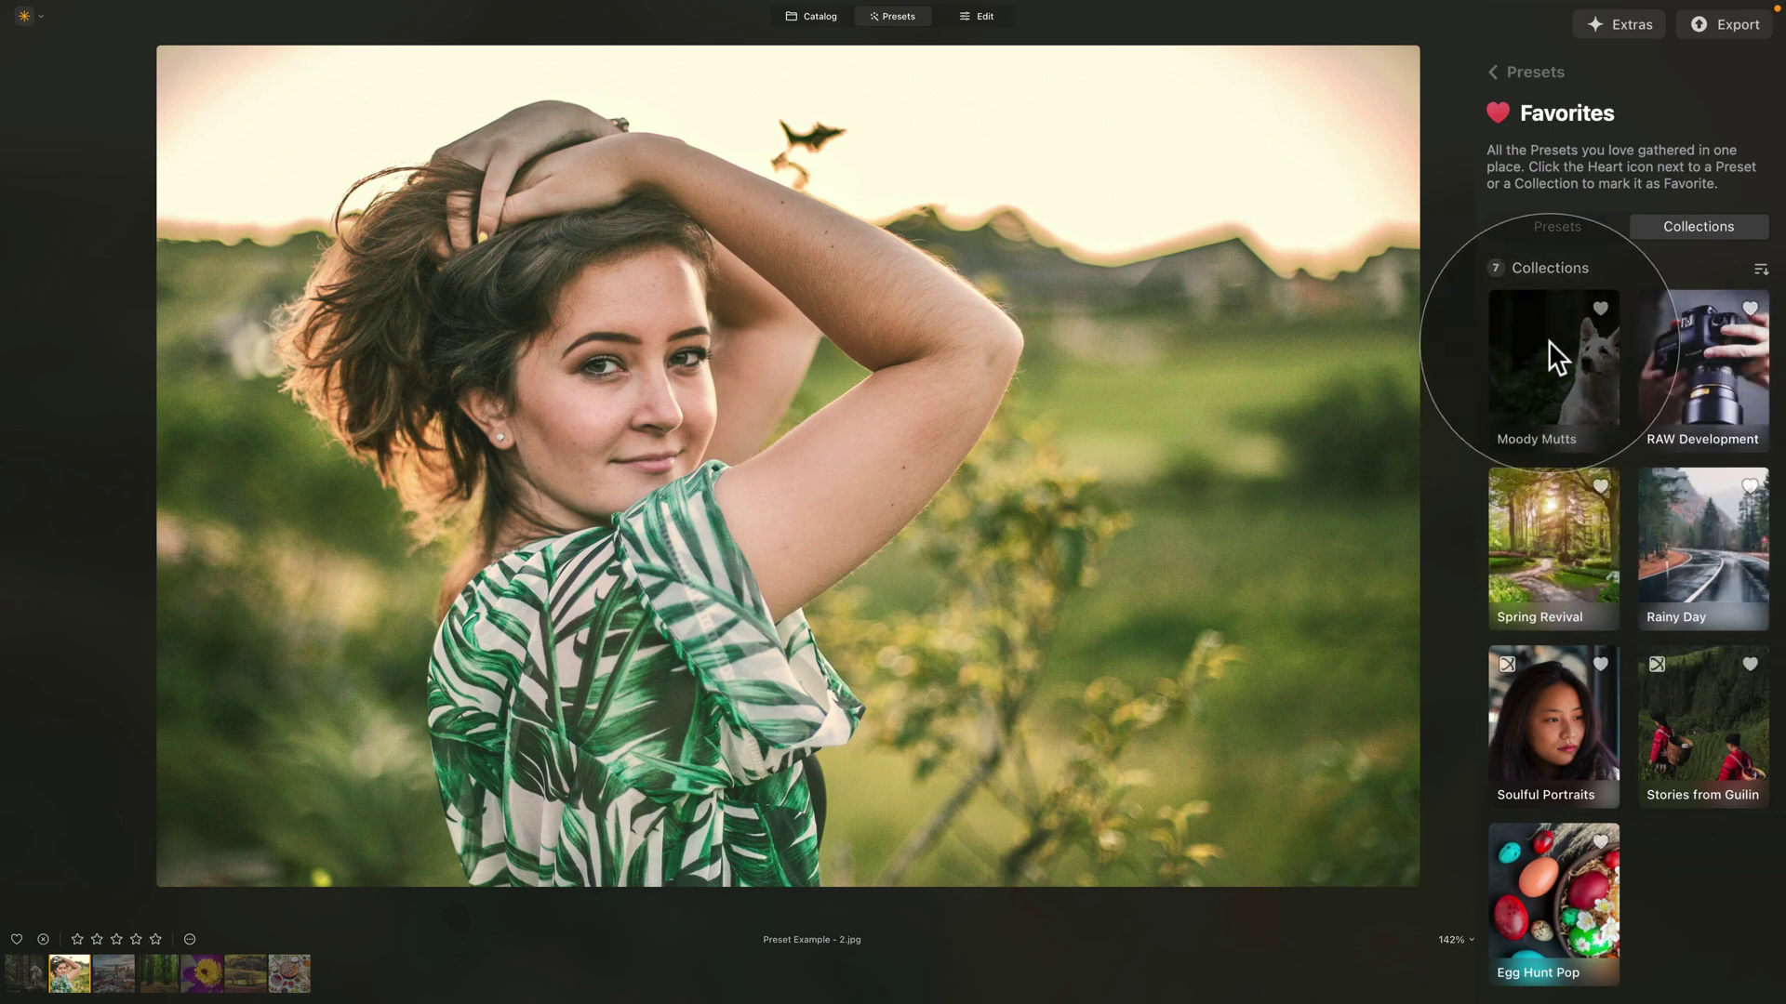
pyautogui.click(1563, 556)
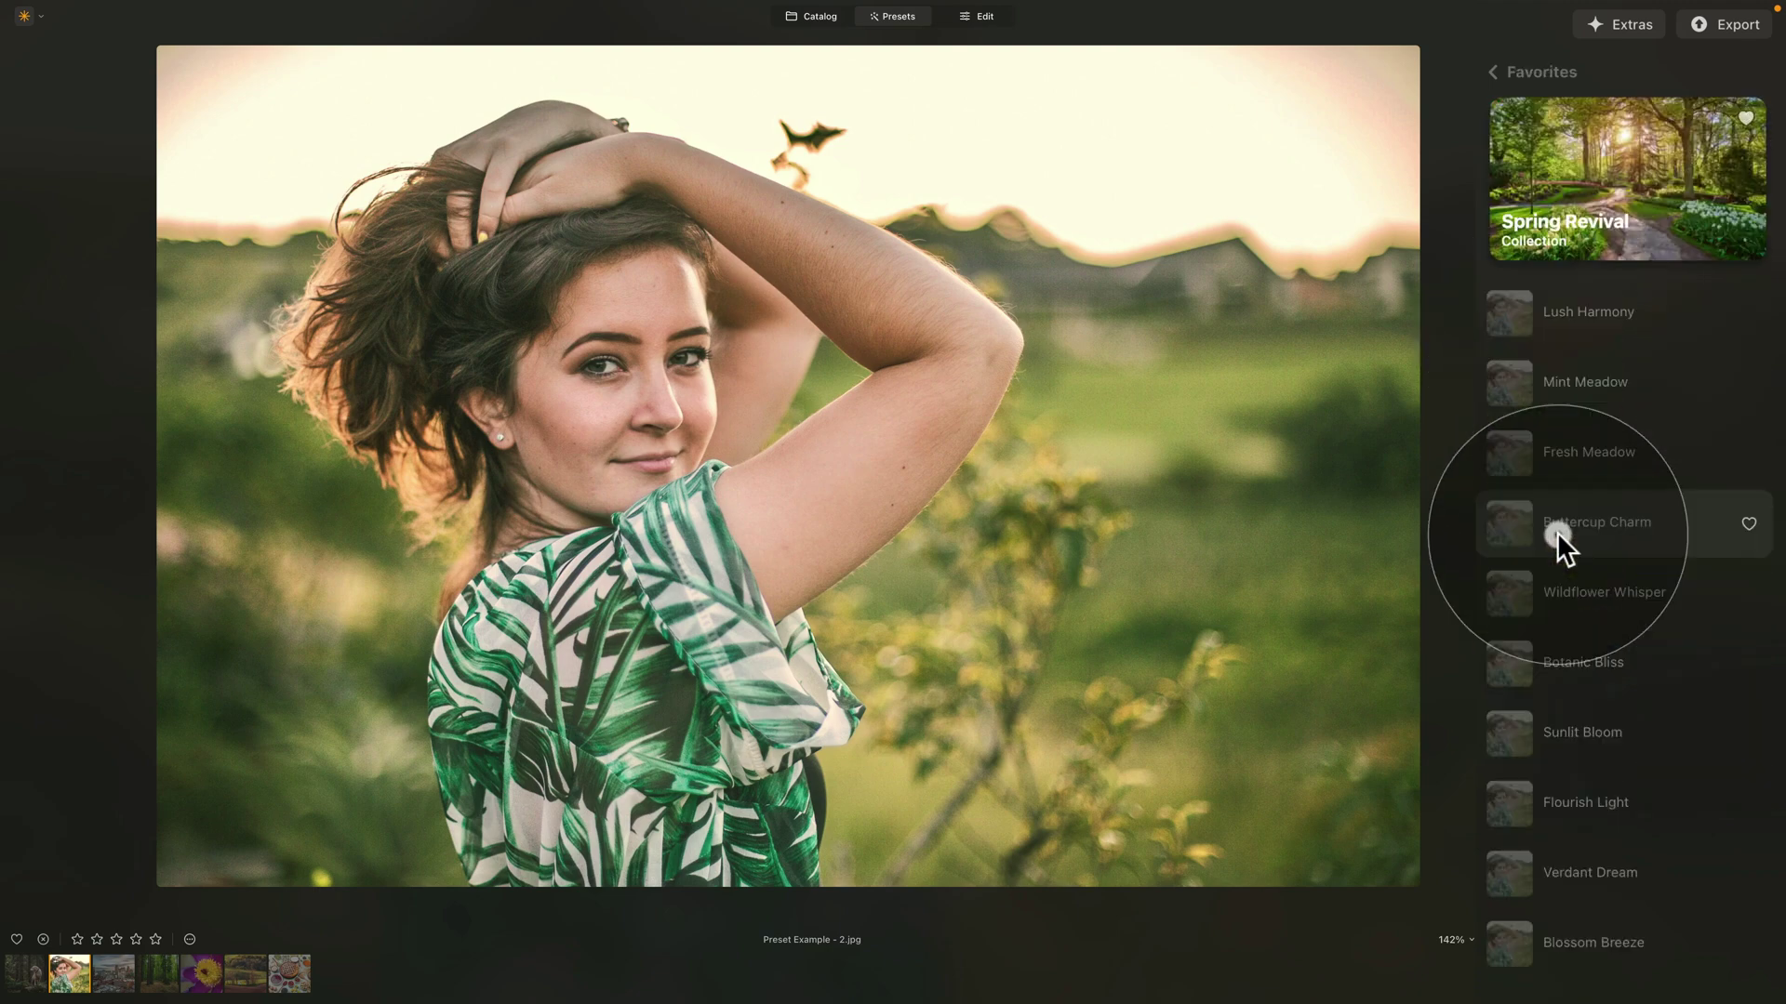
# - Favourite Buttercup Charm, Mint Meadow, Sunlit Bloom, Blossom Breeze and Wildflower Whisper
pyautogui.click(1749, 523)
pyautogui.click(1748, 382)
pyautogui.click(1749, 734)
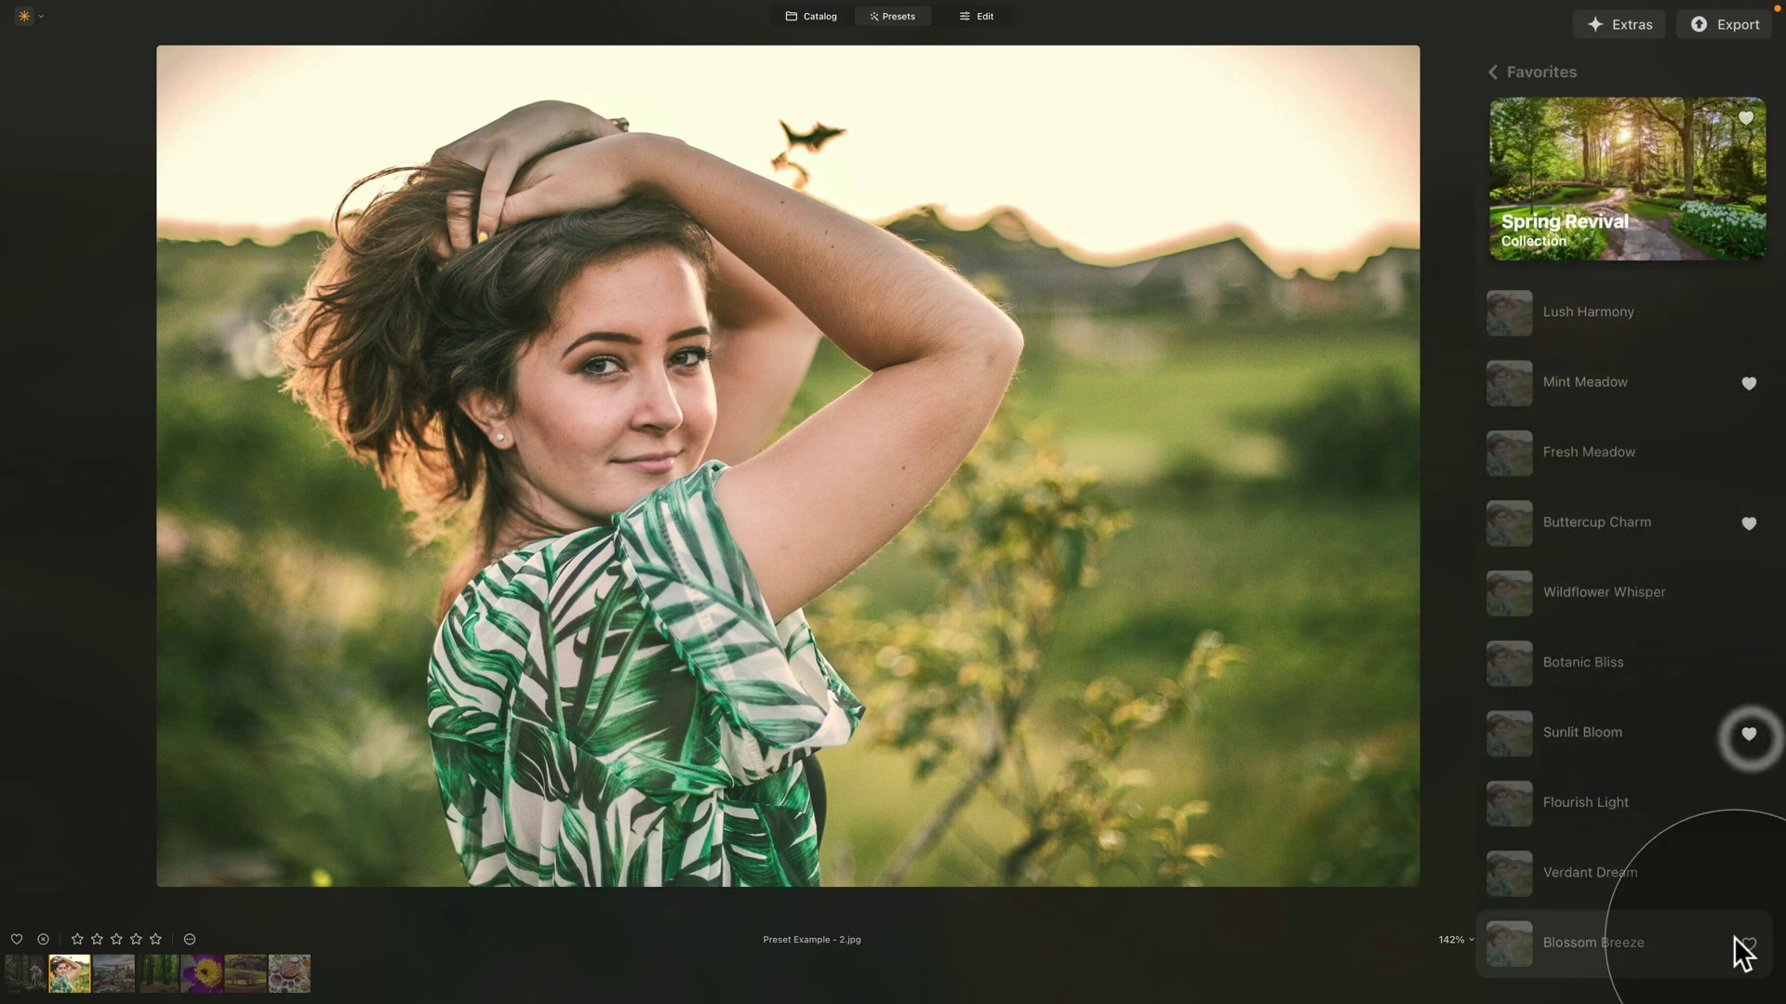
pyautogui.click(1747, 944)
pyautogui.click(1749, 592)
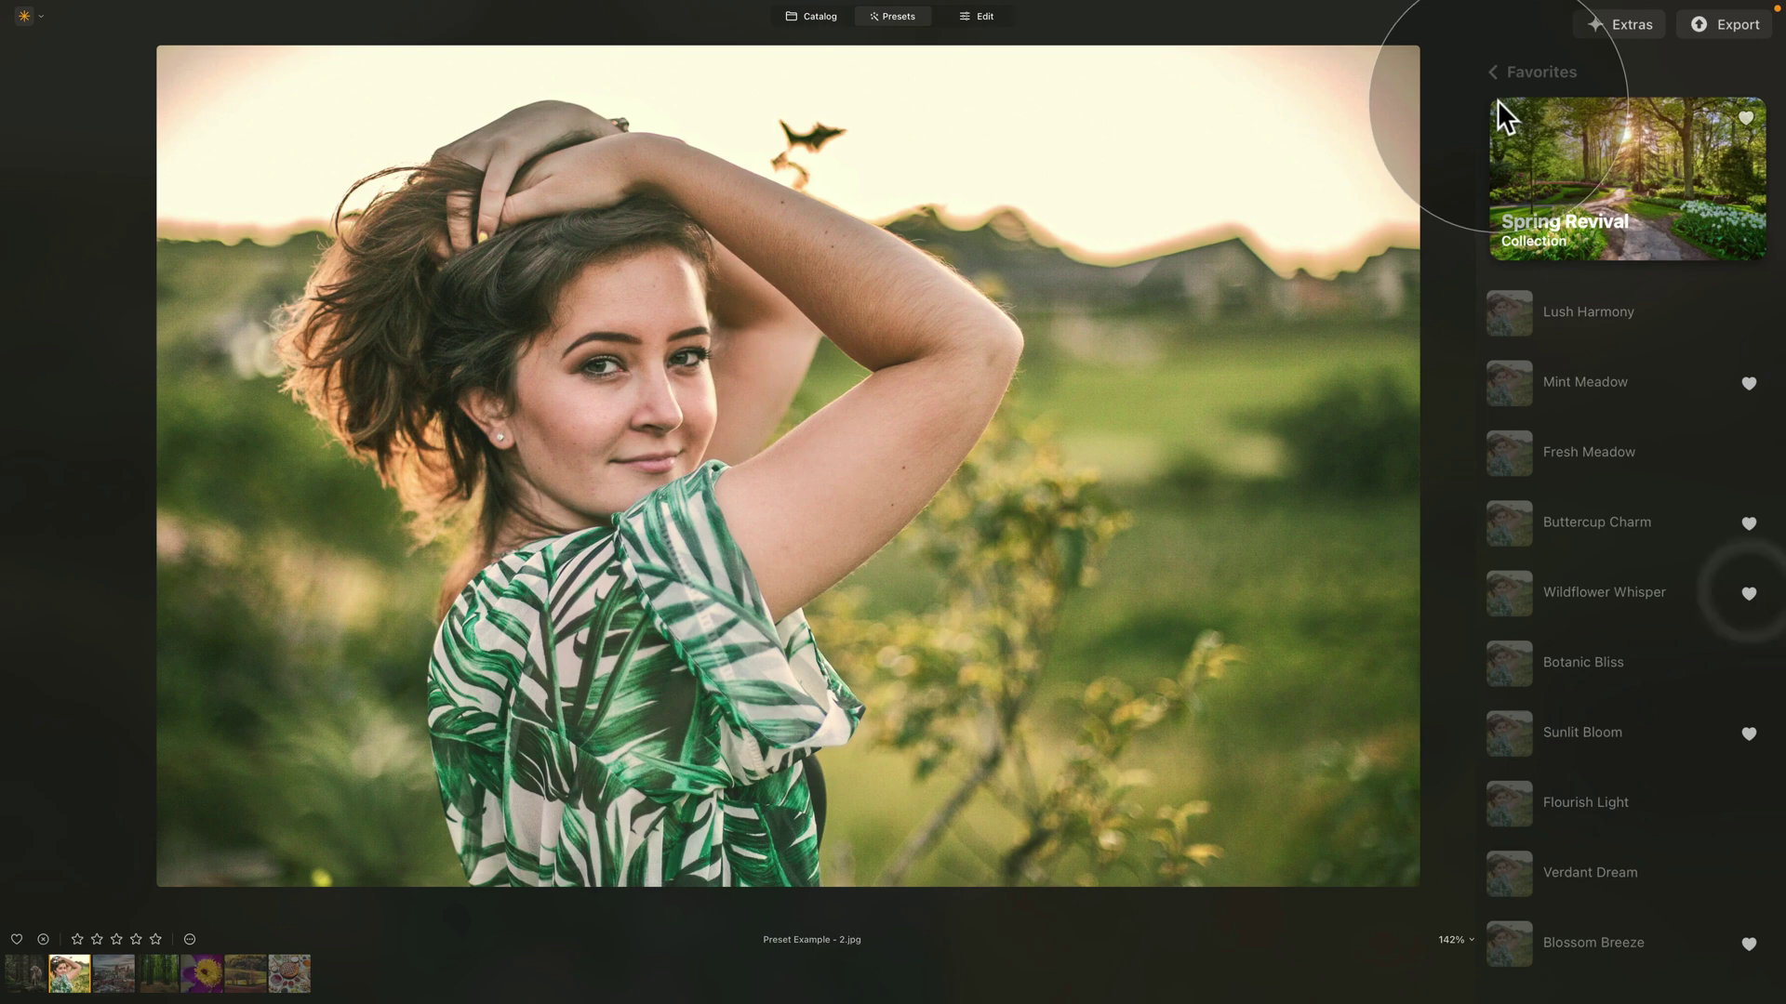
# - Reorder favourite presets: Mint Meadow below Buttercup Charm, Blossom Breeze below Sunlit Bloom, Wildflower Whisper third
pyautogui.click(1499, 72)
pyautogui.click(1557, 226)
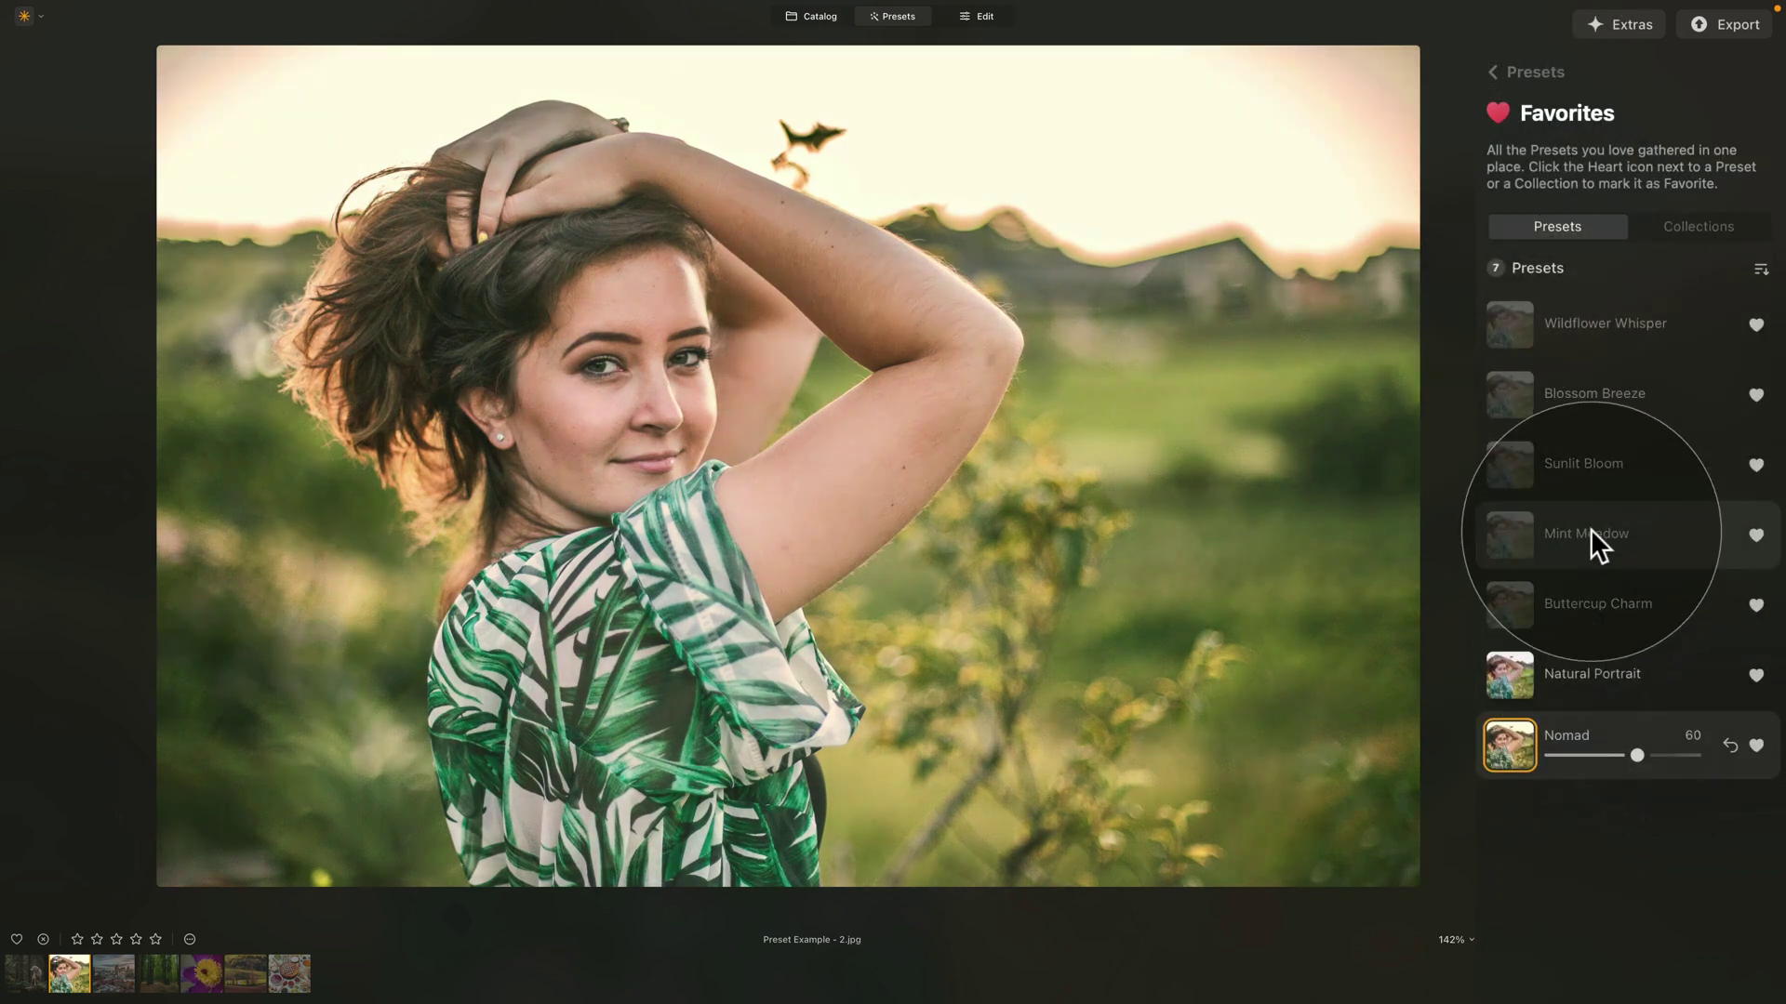
pyautogui.moveTo(1590, 528); pyautogui.dragTo(1587, 638)
pyautogui.moveTo(1578, 398); pyautogui.dragTo(1571, 488)
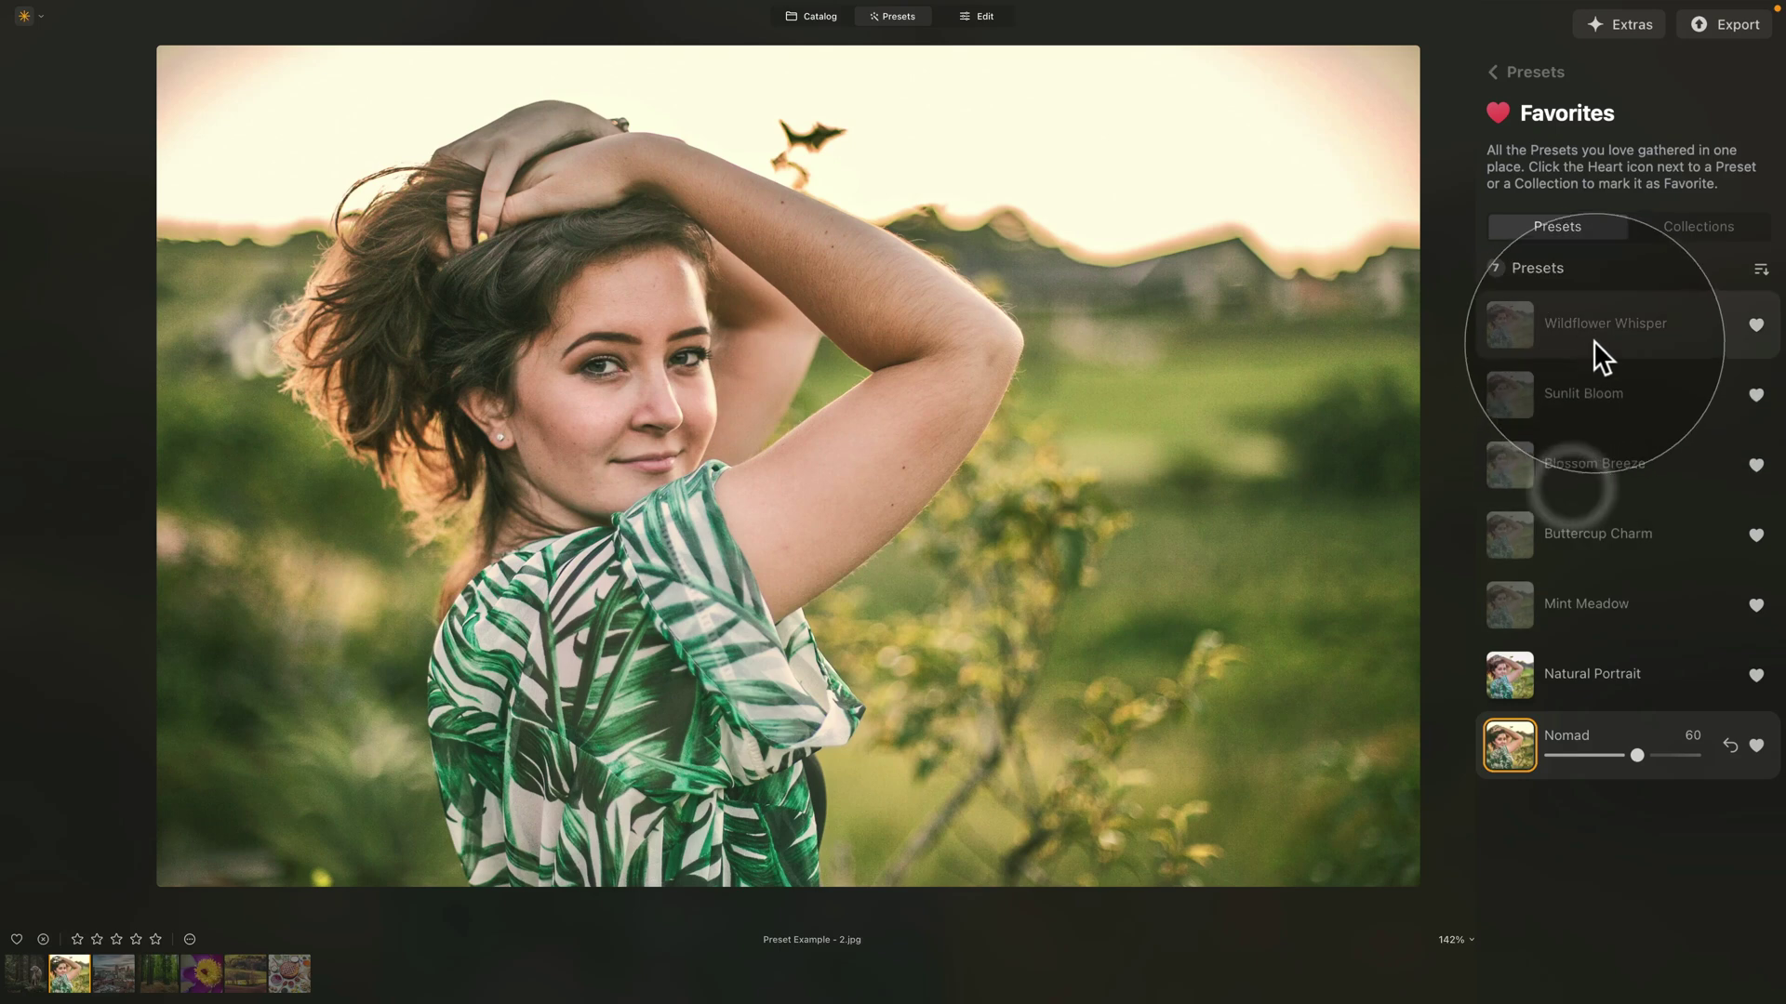
pyautogui.moveTo(1600, 352); pyautogui.dragTo(1606, 510)
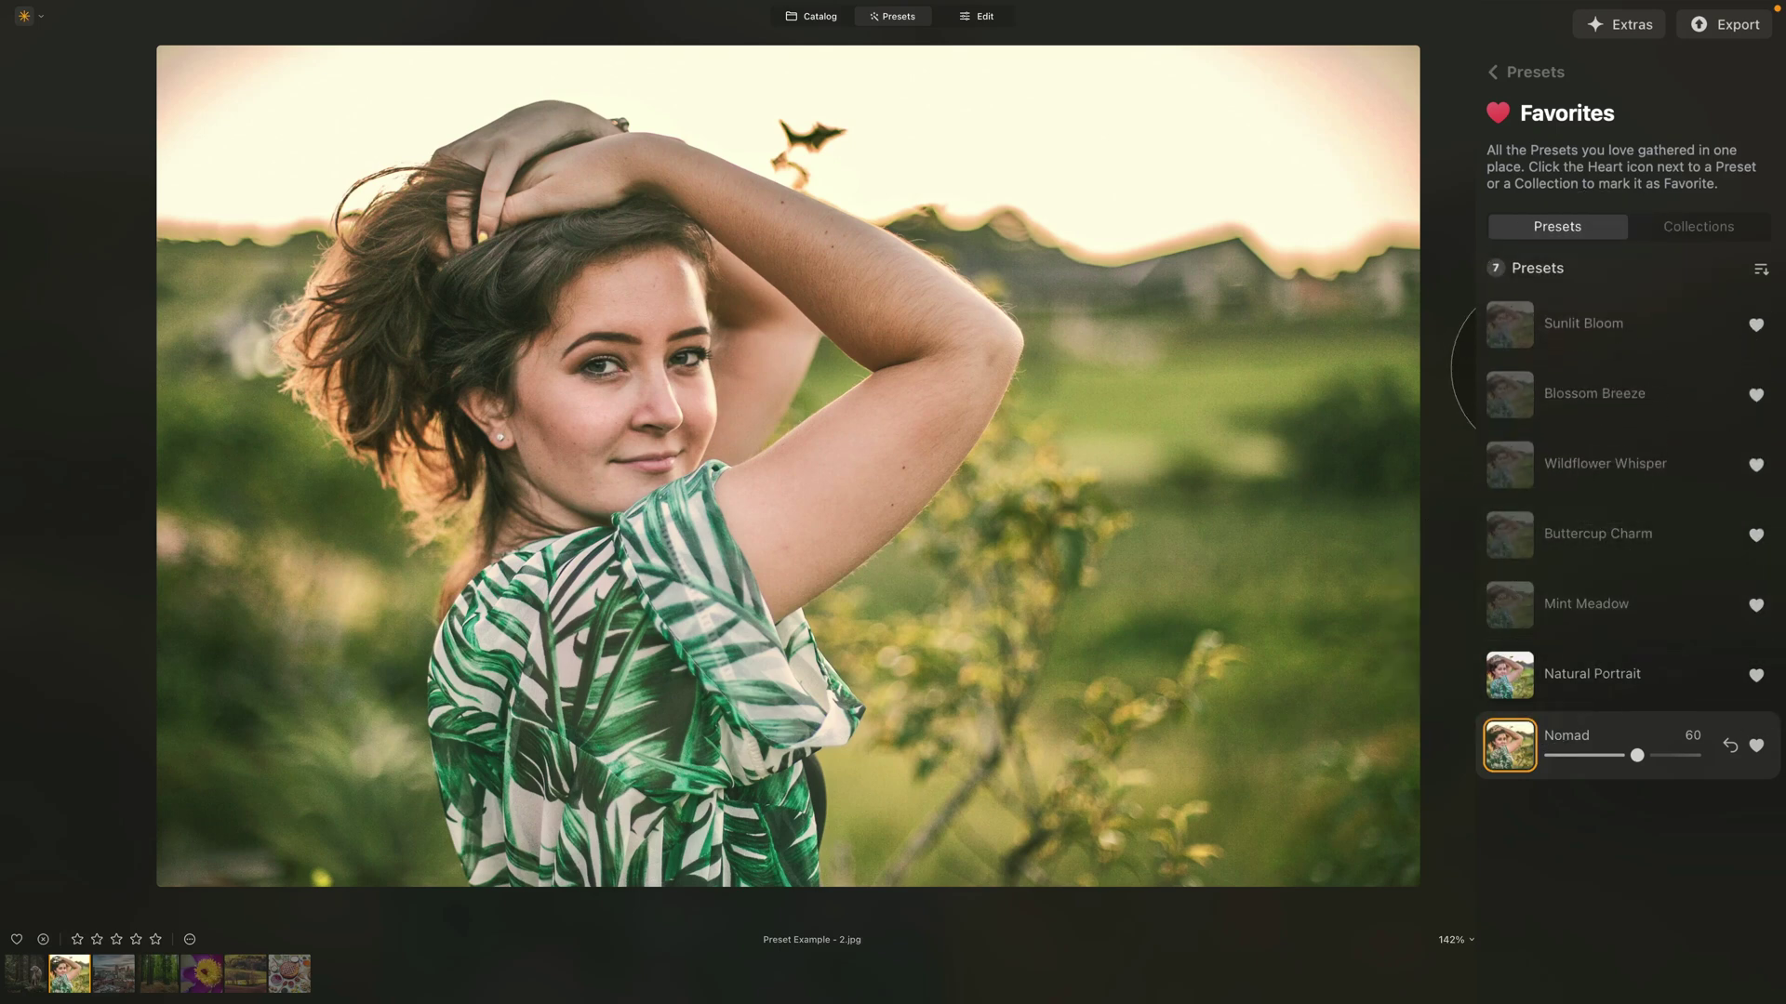
# - Sort favourite presets by Preset Name and remove Wildflower Whisper from favourites
pyautogui.click(1760, 271)
pyautogui.click(1744, 330)
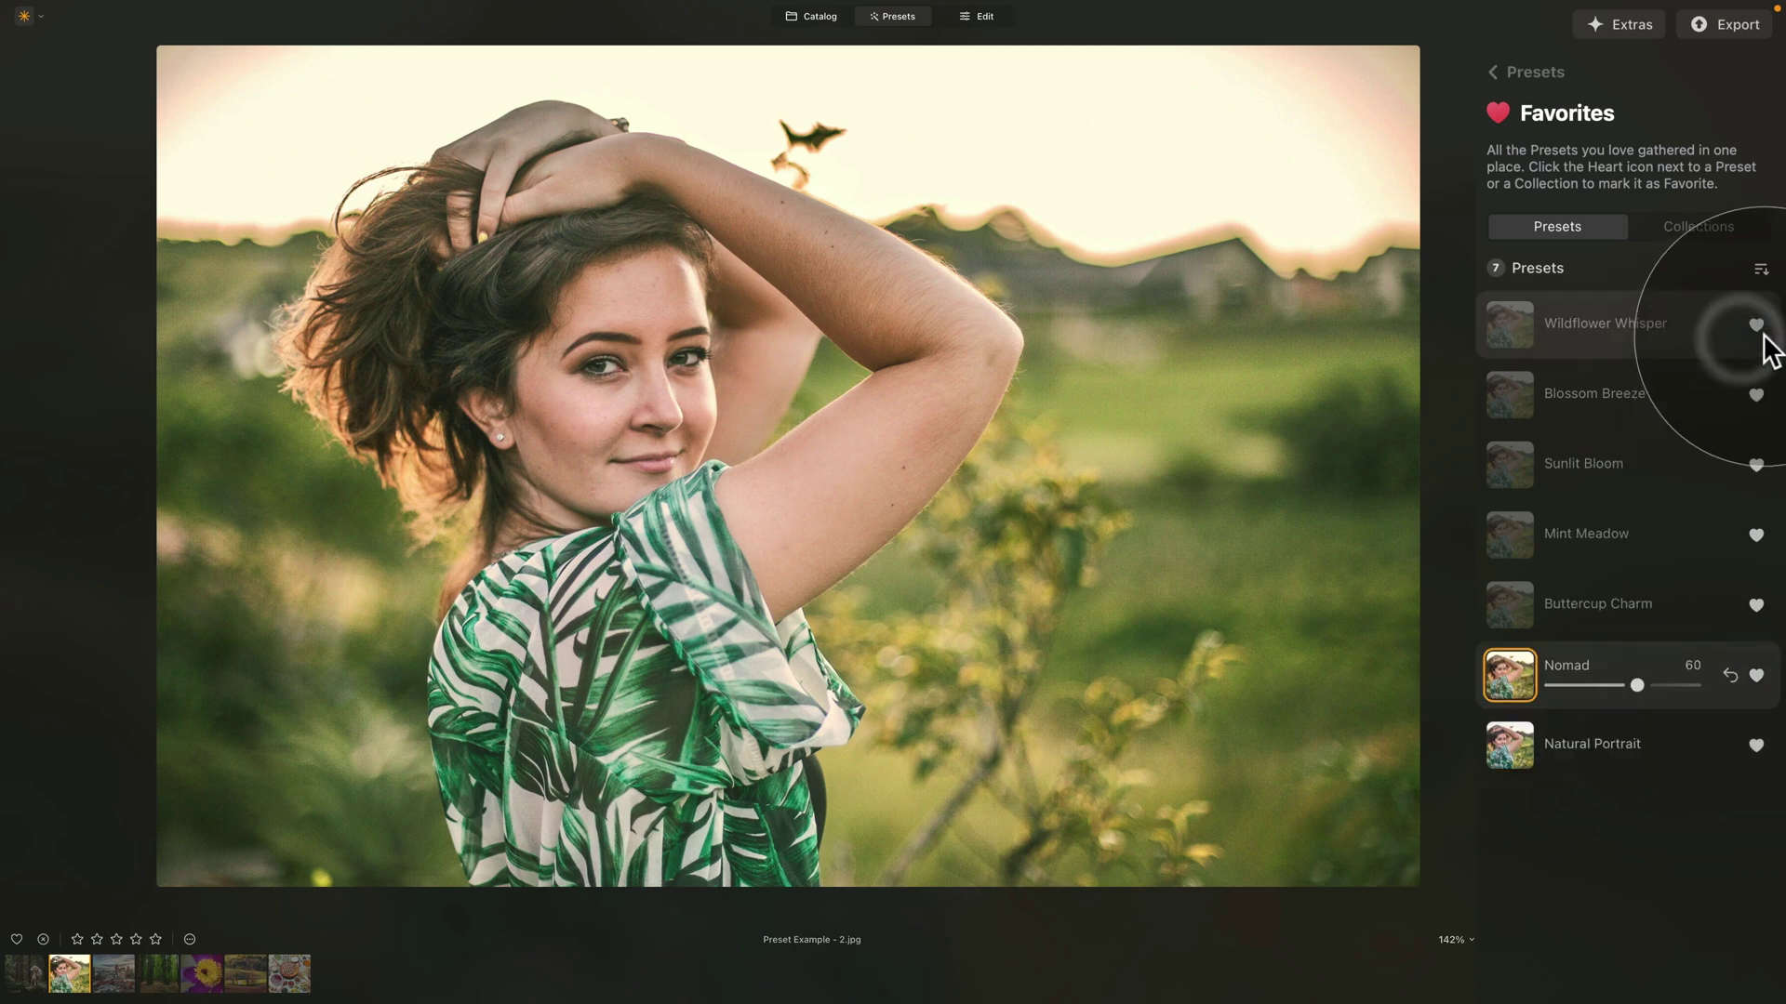
pyautogui.click(1760, 270)
pyautogui.click(1732, 357)
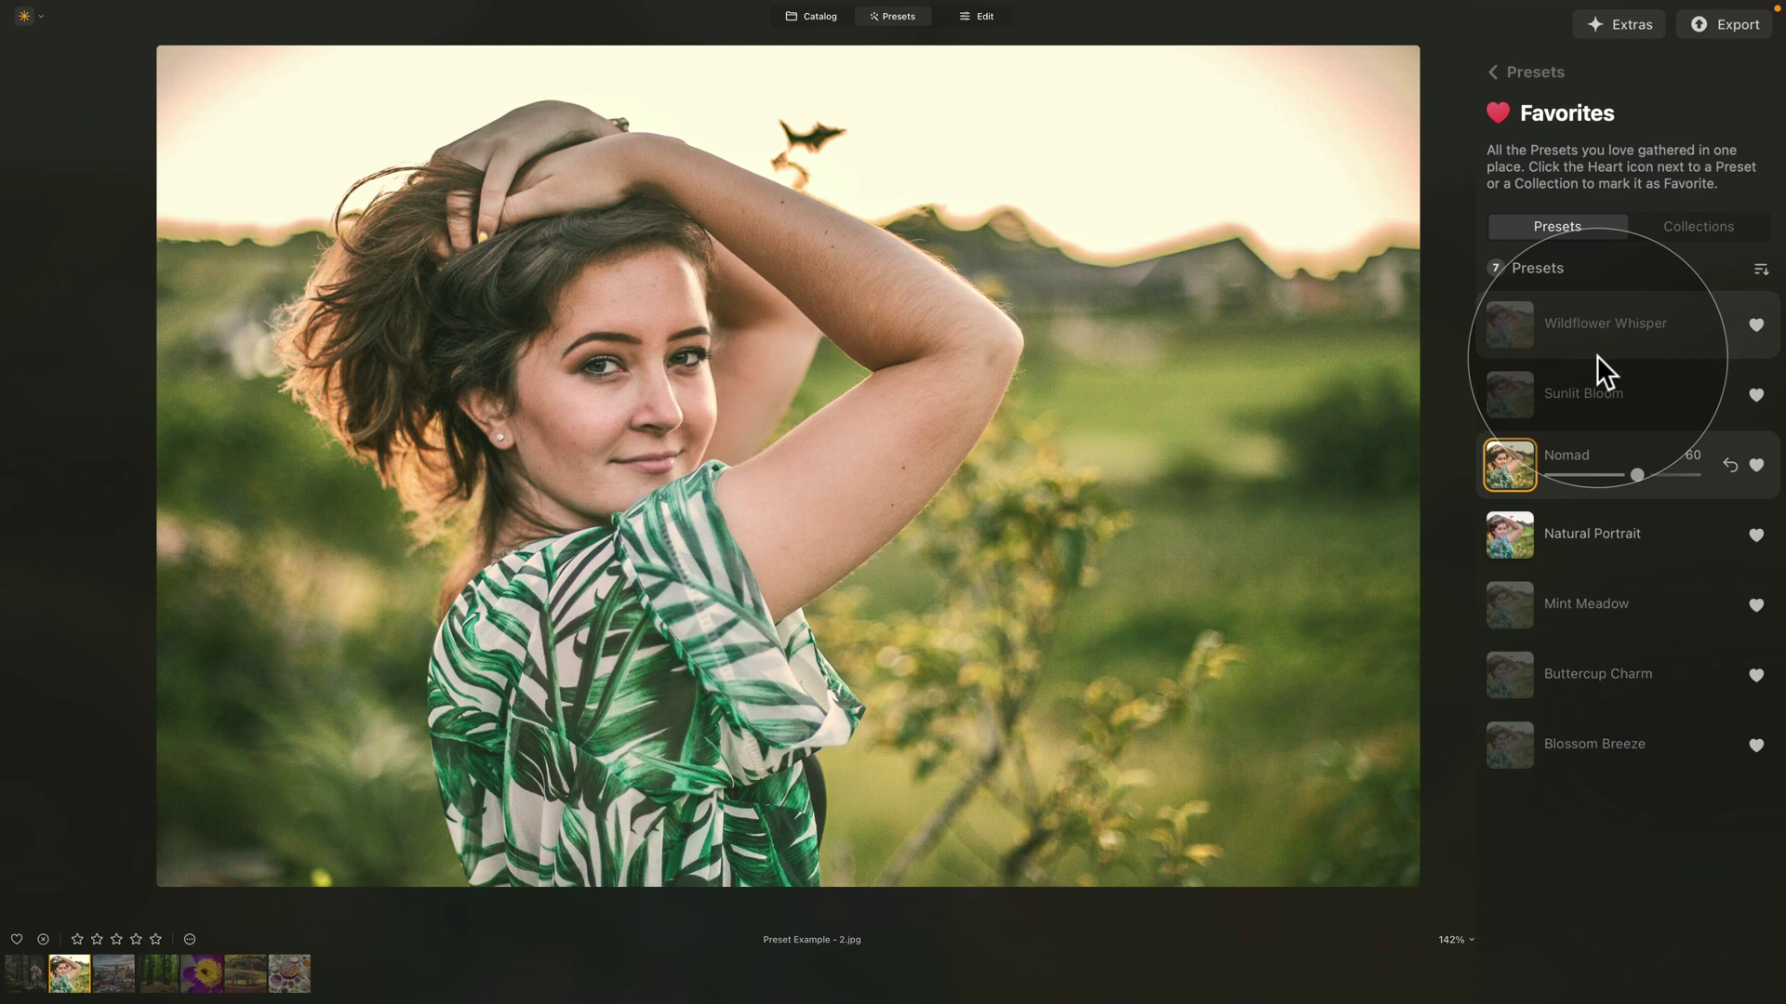
pyautogui.click(1756, 325)
pyautogui.click(1710, 227)
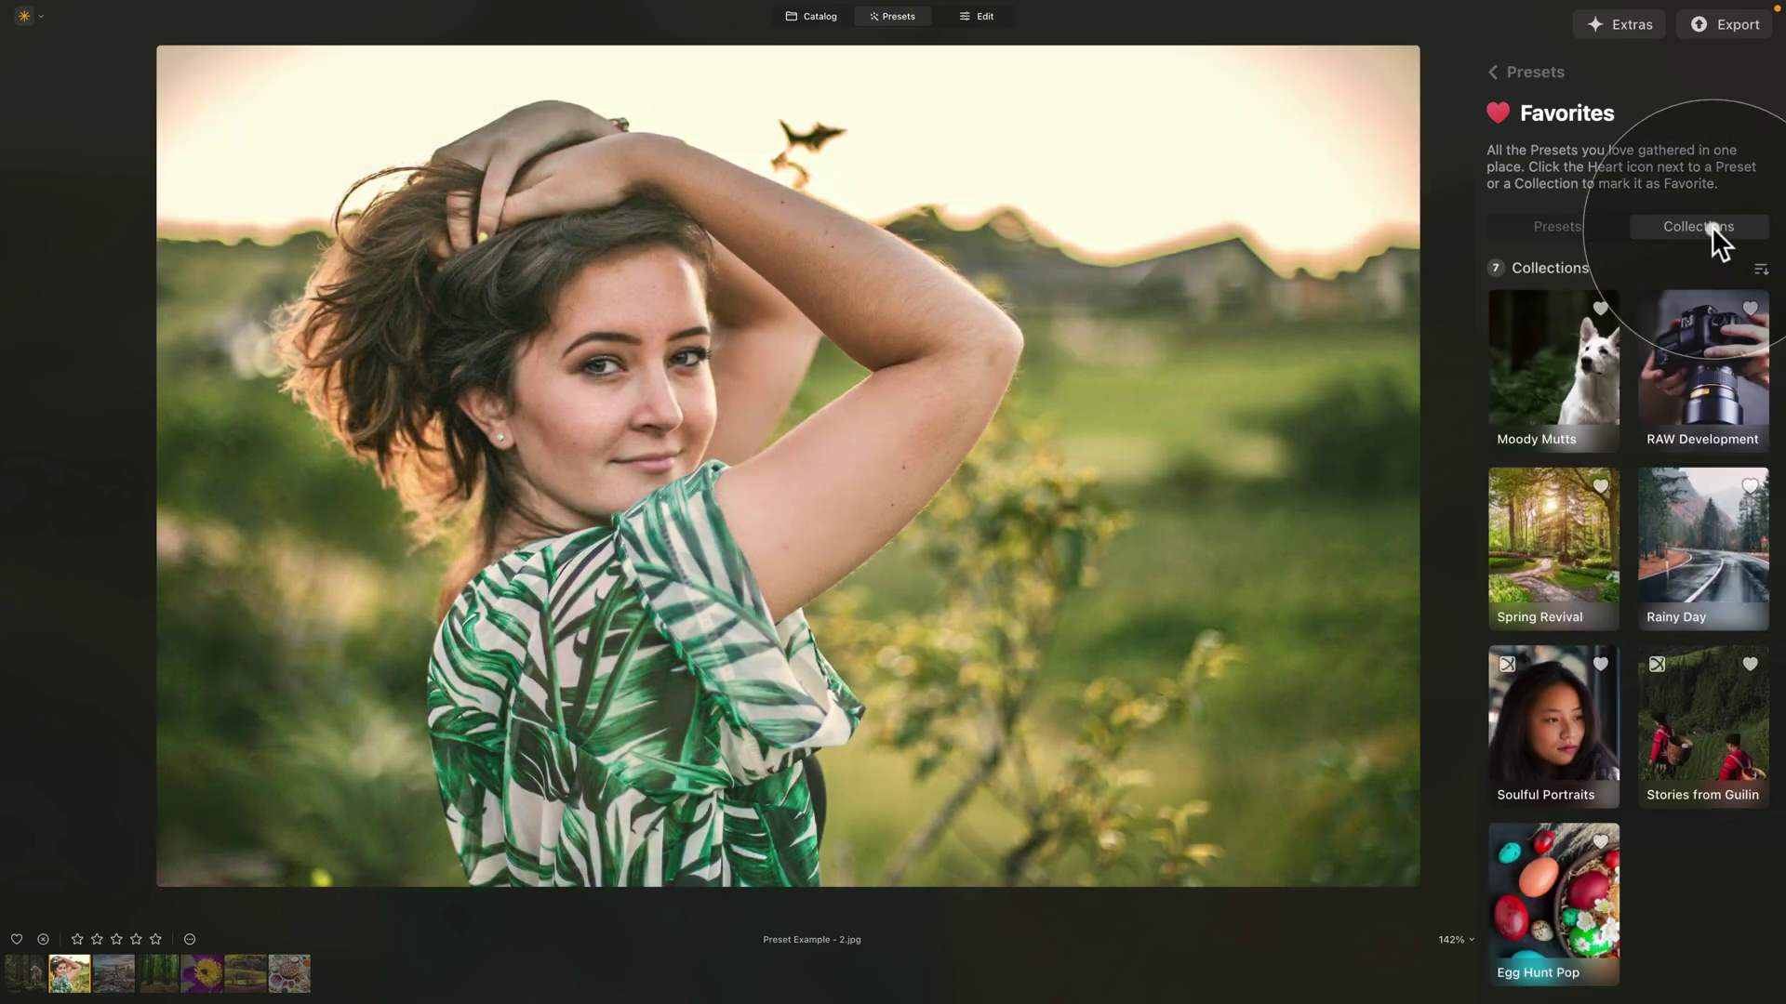
# - Unfavourite the Egg Hunt Pop collection and open My Presets, which lists Natural Portrait
pyautogui.click(1599, 842)
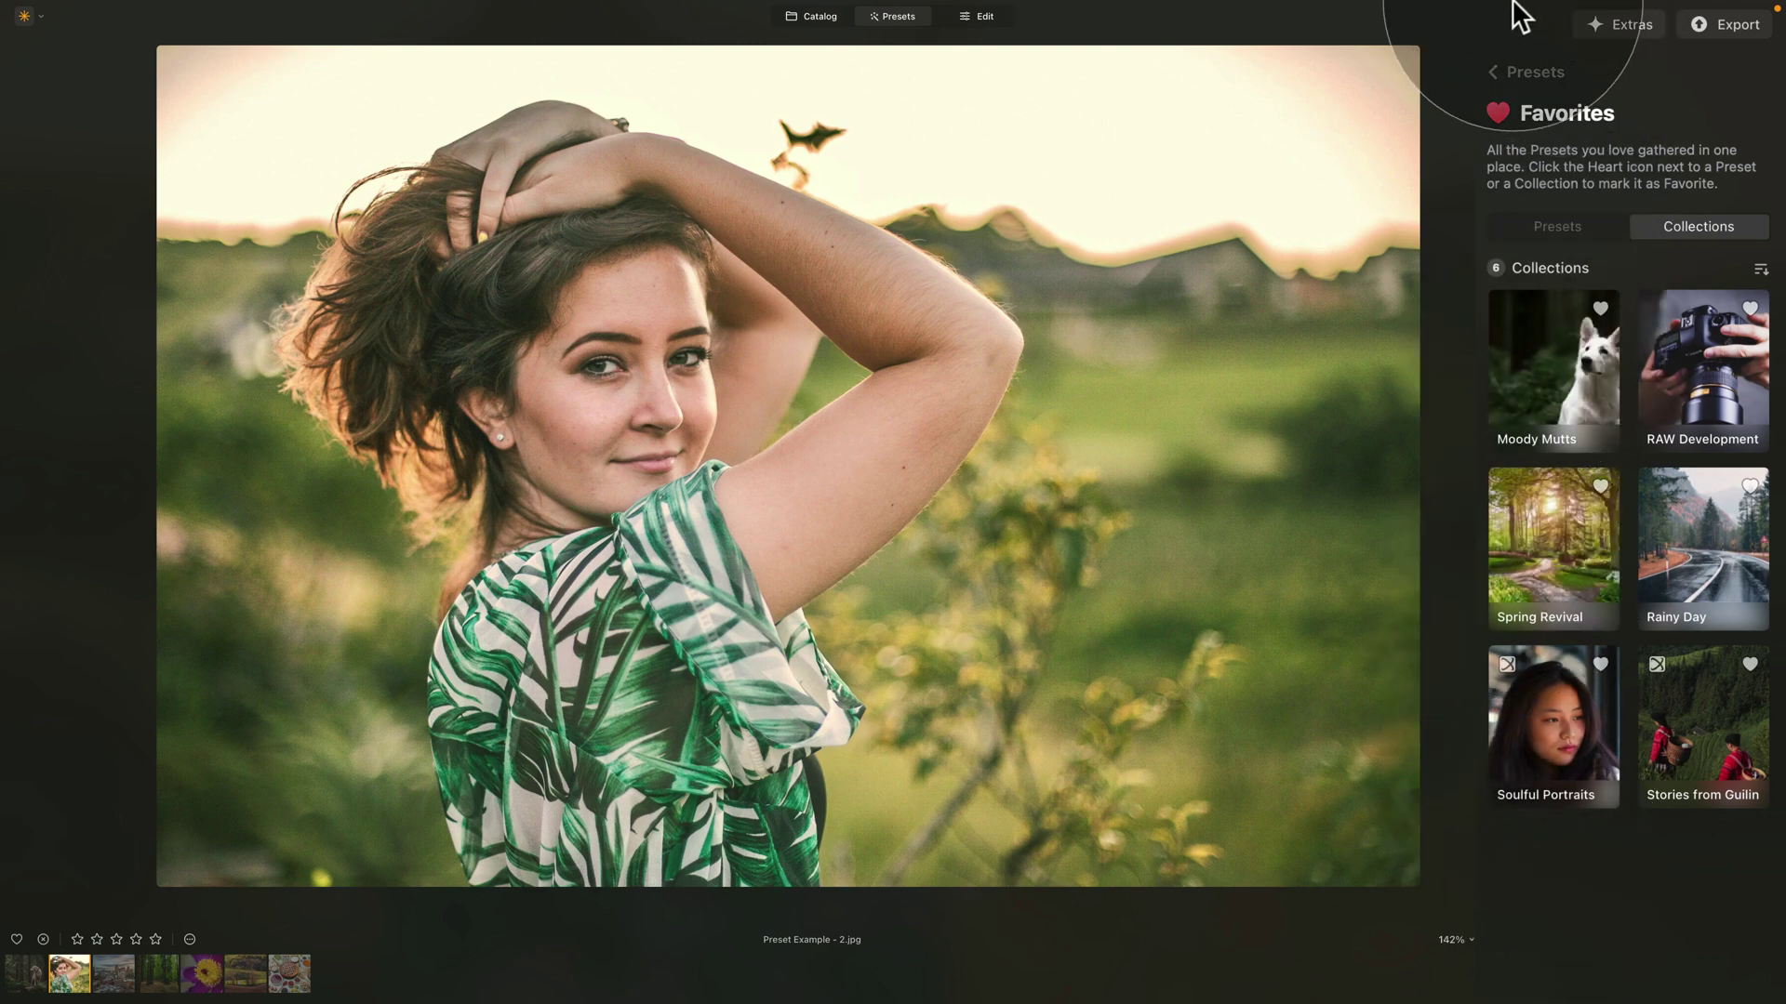
pyautogui.click(1539, 76)
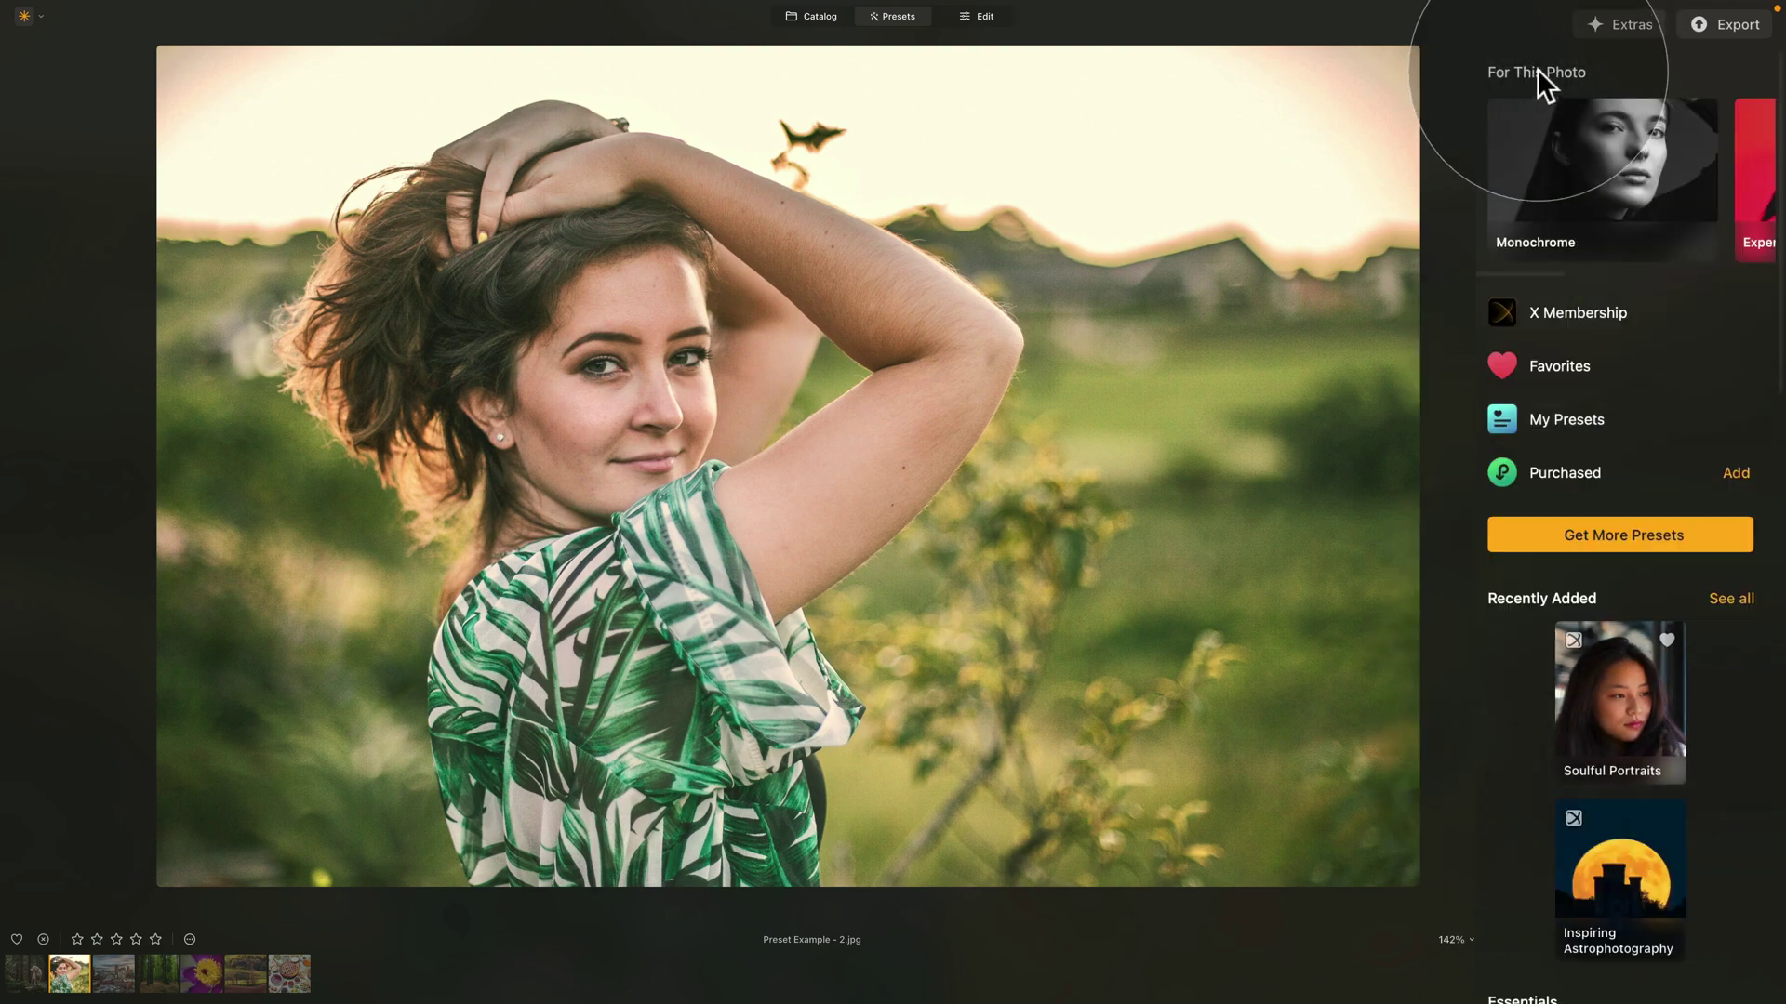
pyautogui.click(1639, 433)
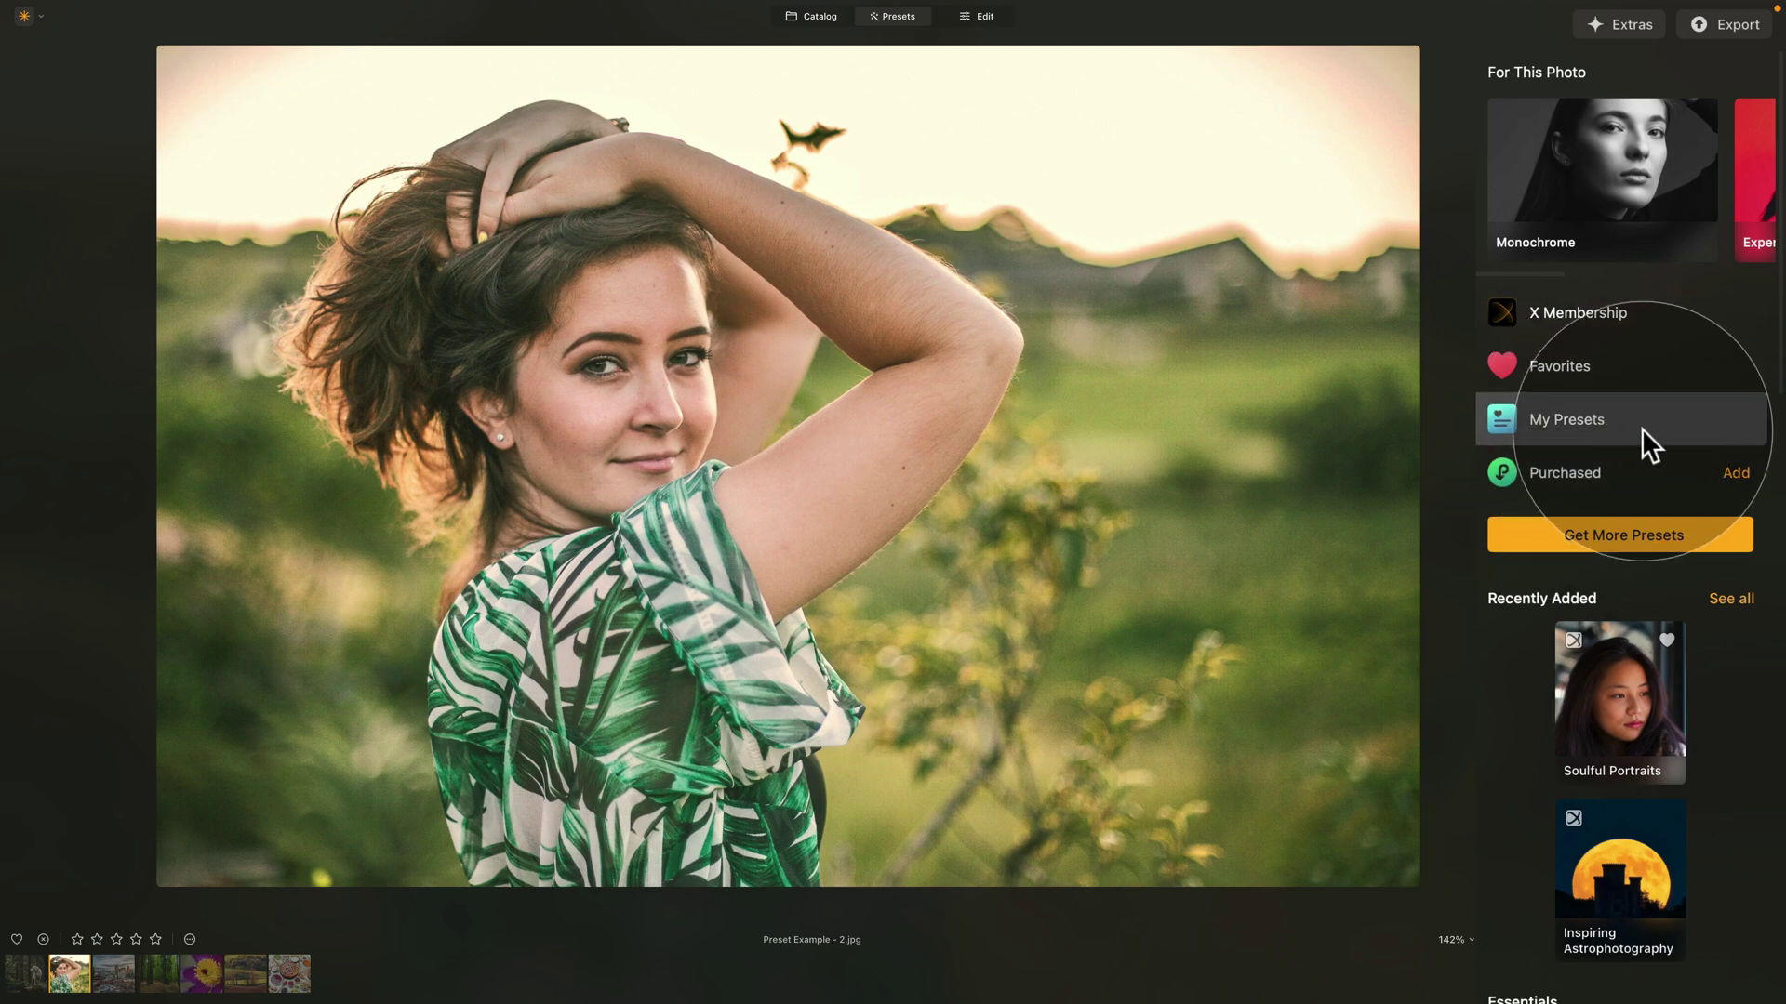
pyautogui.click(1642, 427)
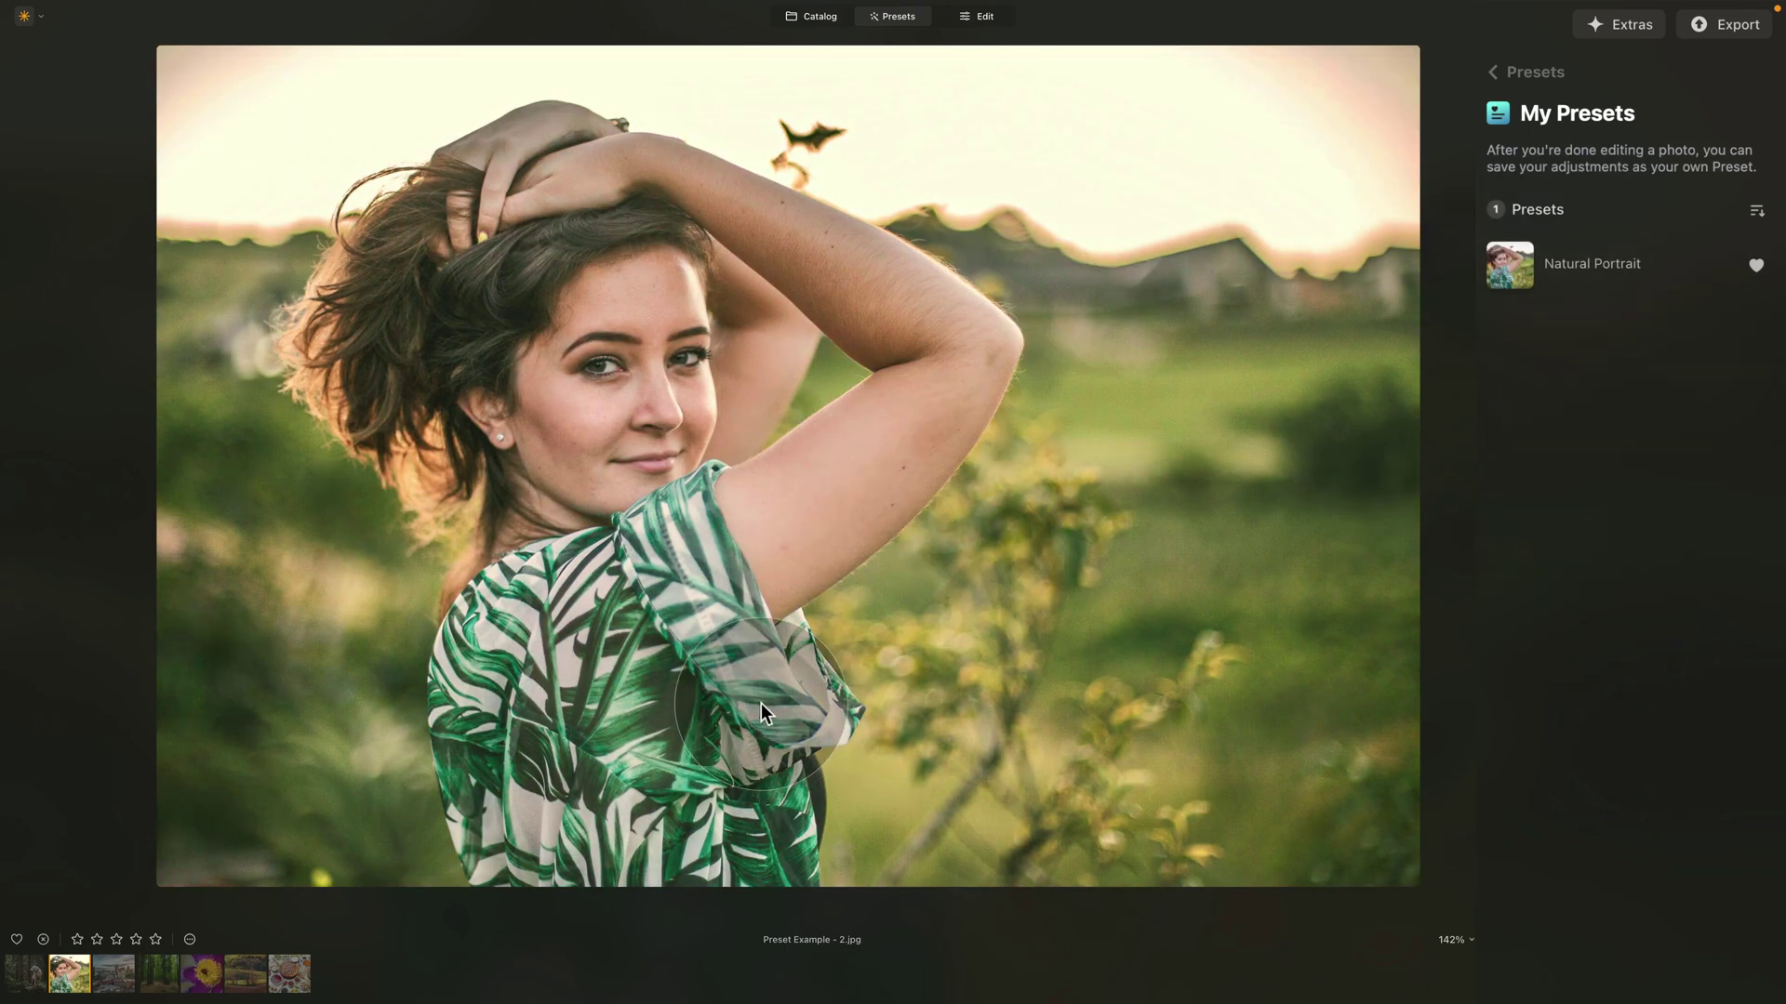
# - Open the forest photo in the Edit view and try the Enhance Accent setting
pyautogui.click(160, 972)
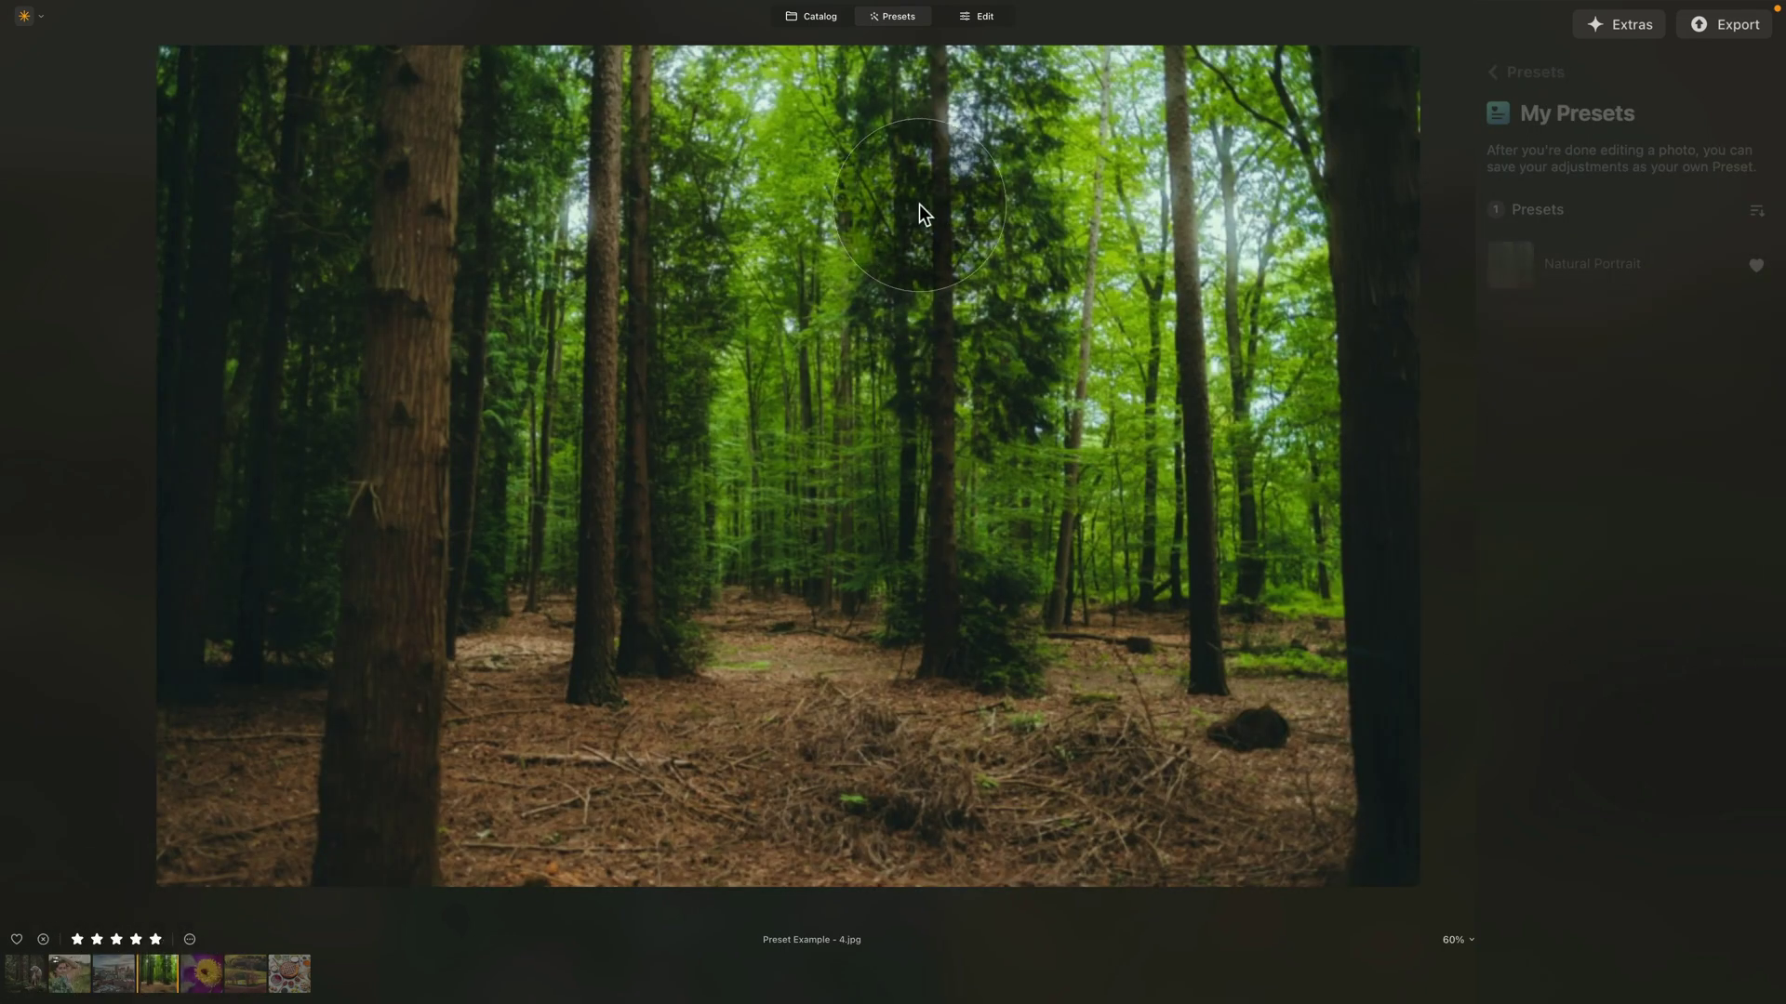
pyautogui.click(988, 17)
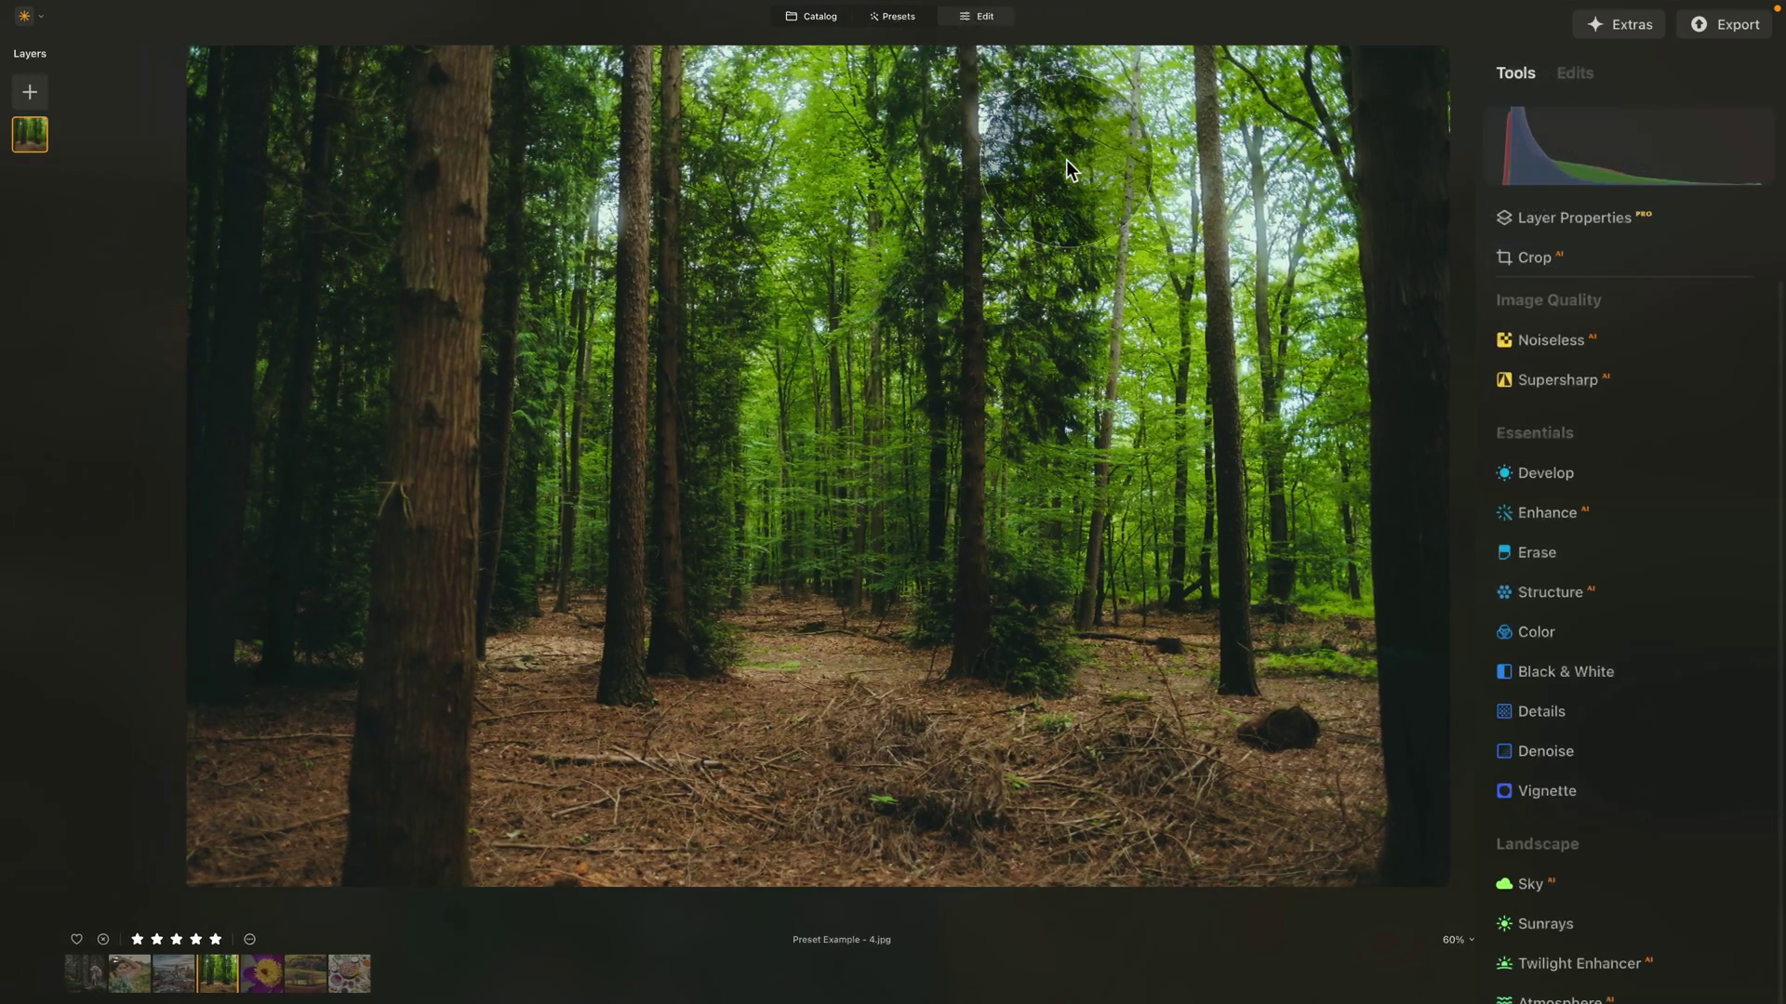
pyautogui.click(1564, 512)
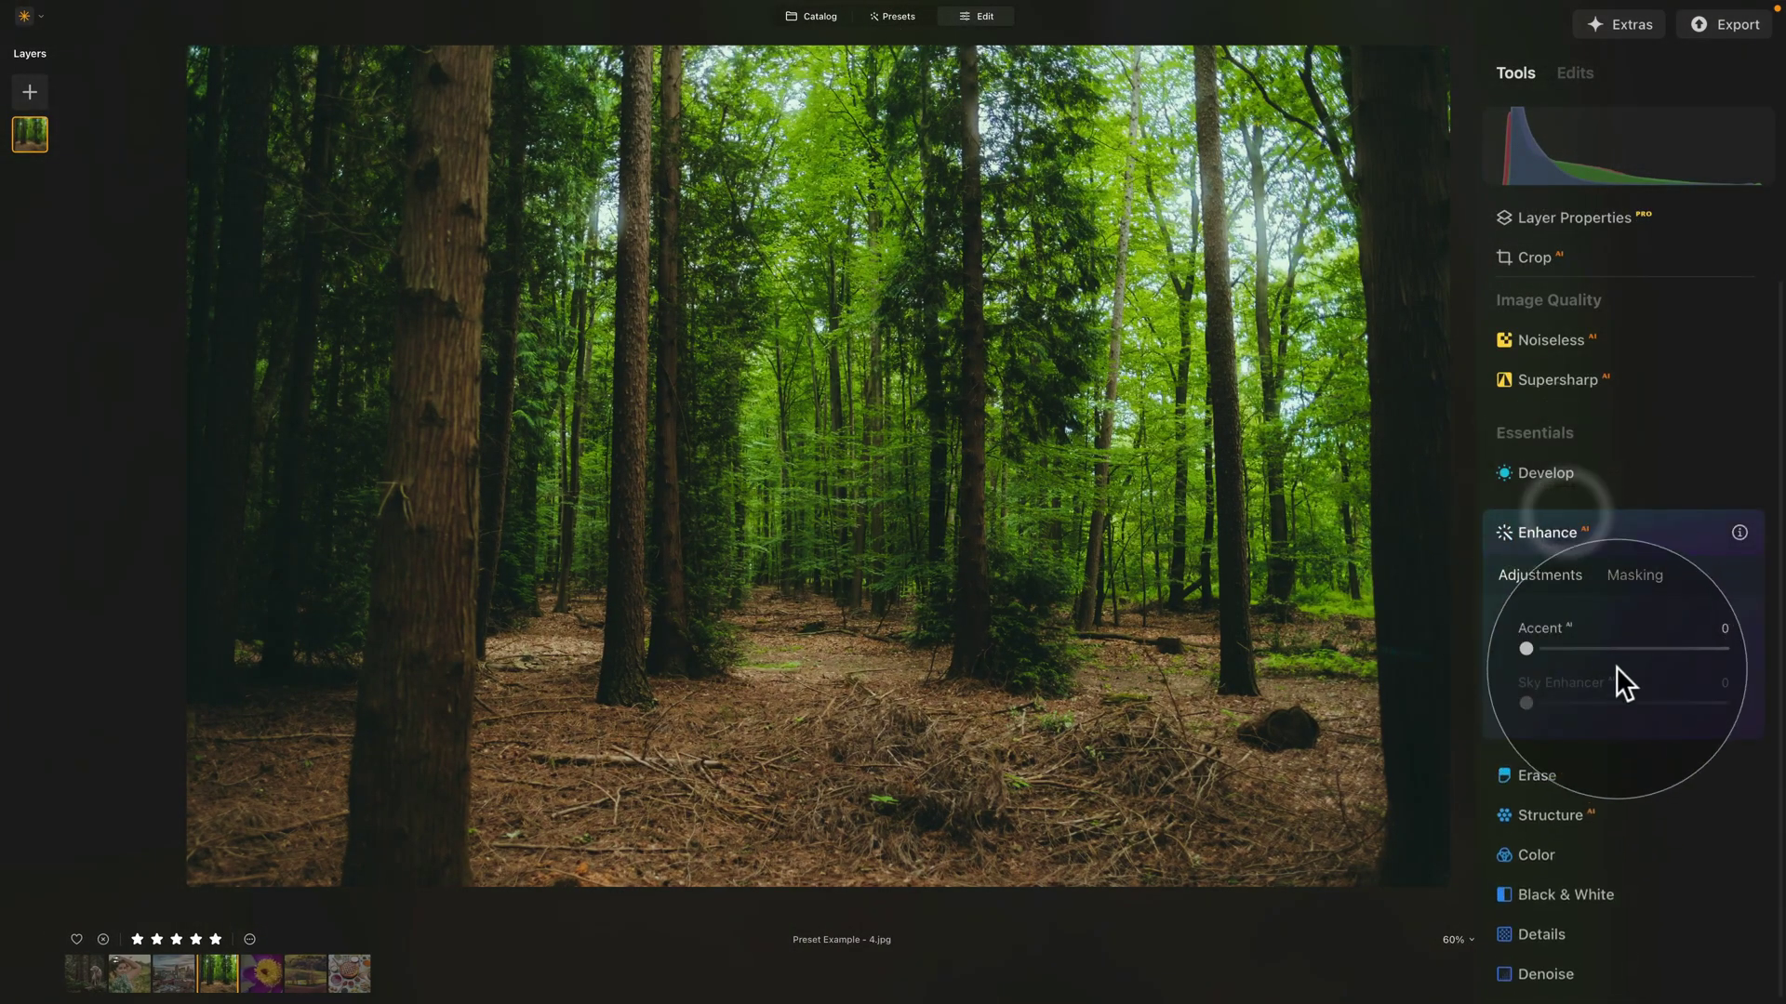
pyautogui.click(1616, 648)
pyautogui.click(1555, 532)
# - Add Atmosphere Fog with Amount 70 and Depth 48
pyautogui.scroll(-2, 1609, 967)
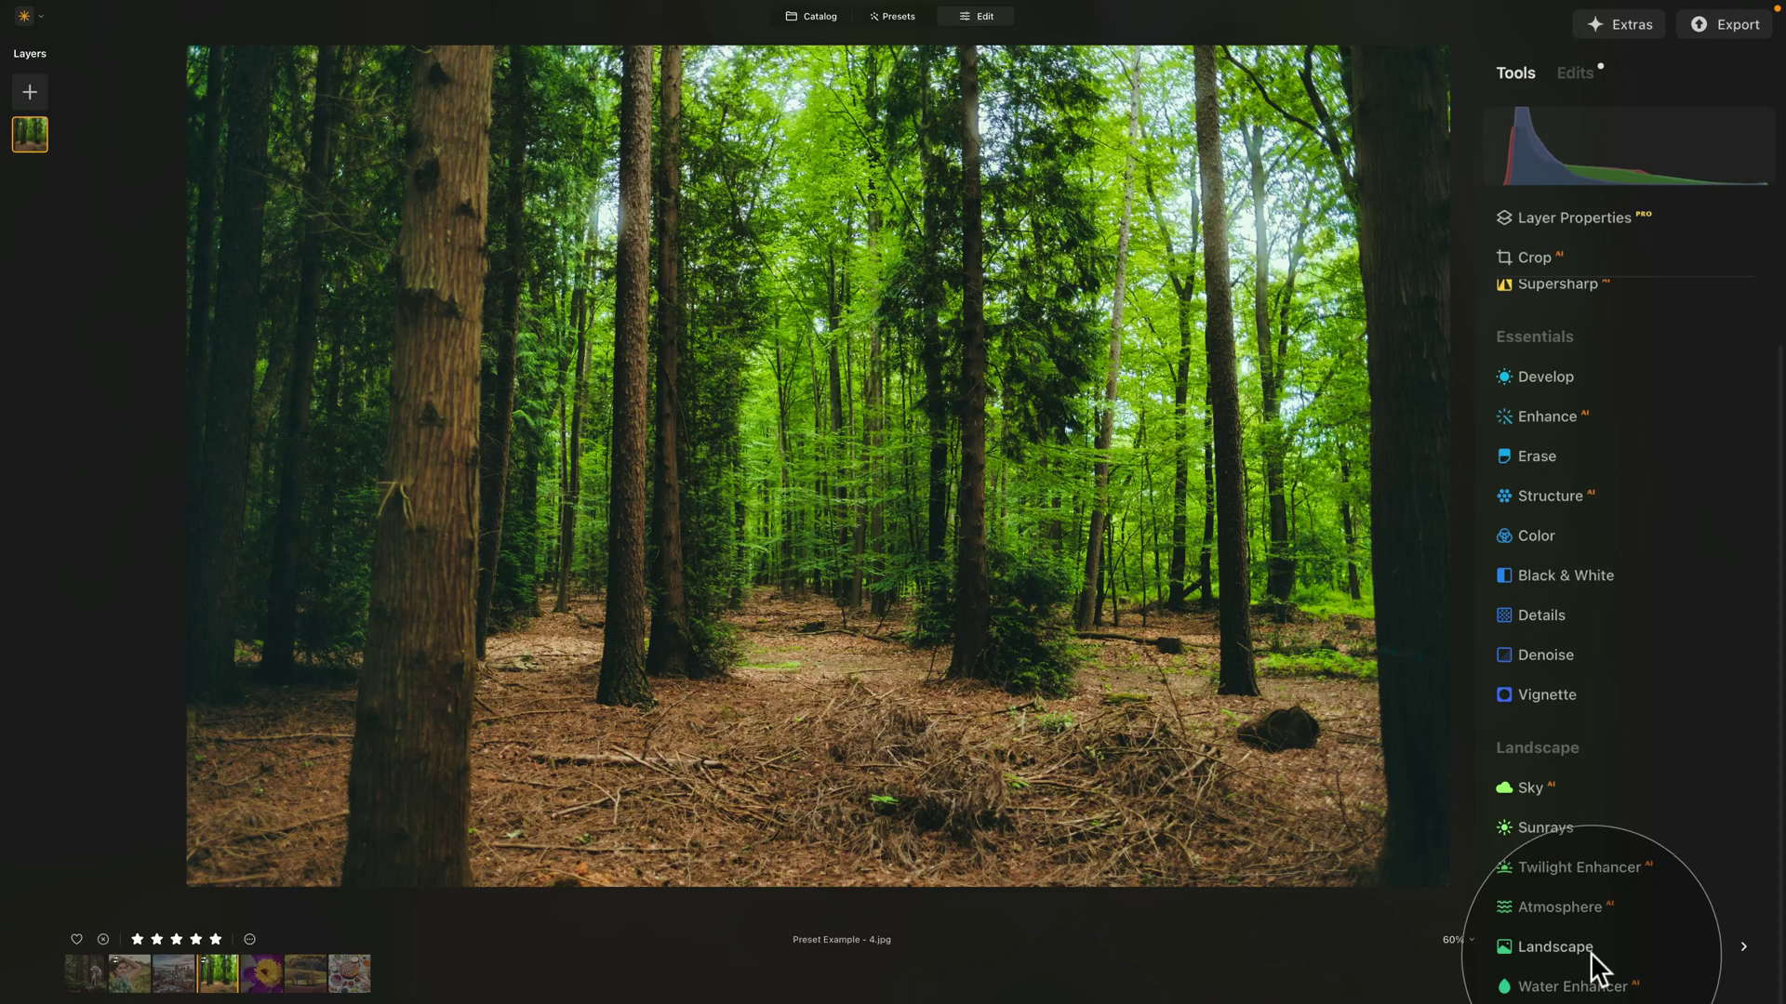
pyautogui.click(1592, 920)
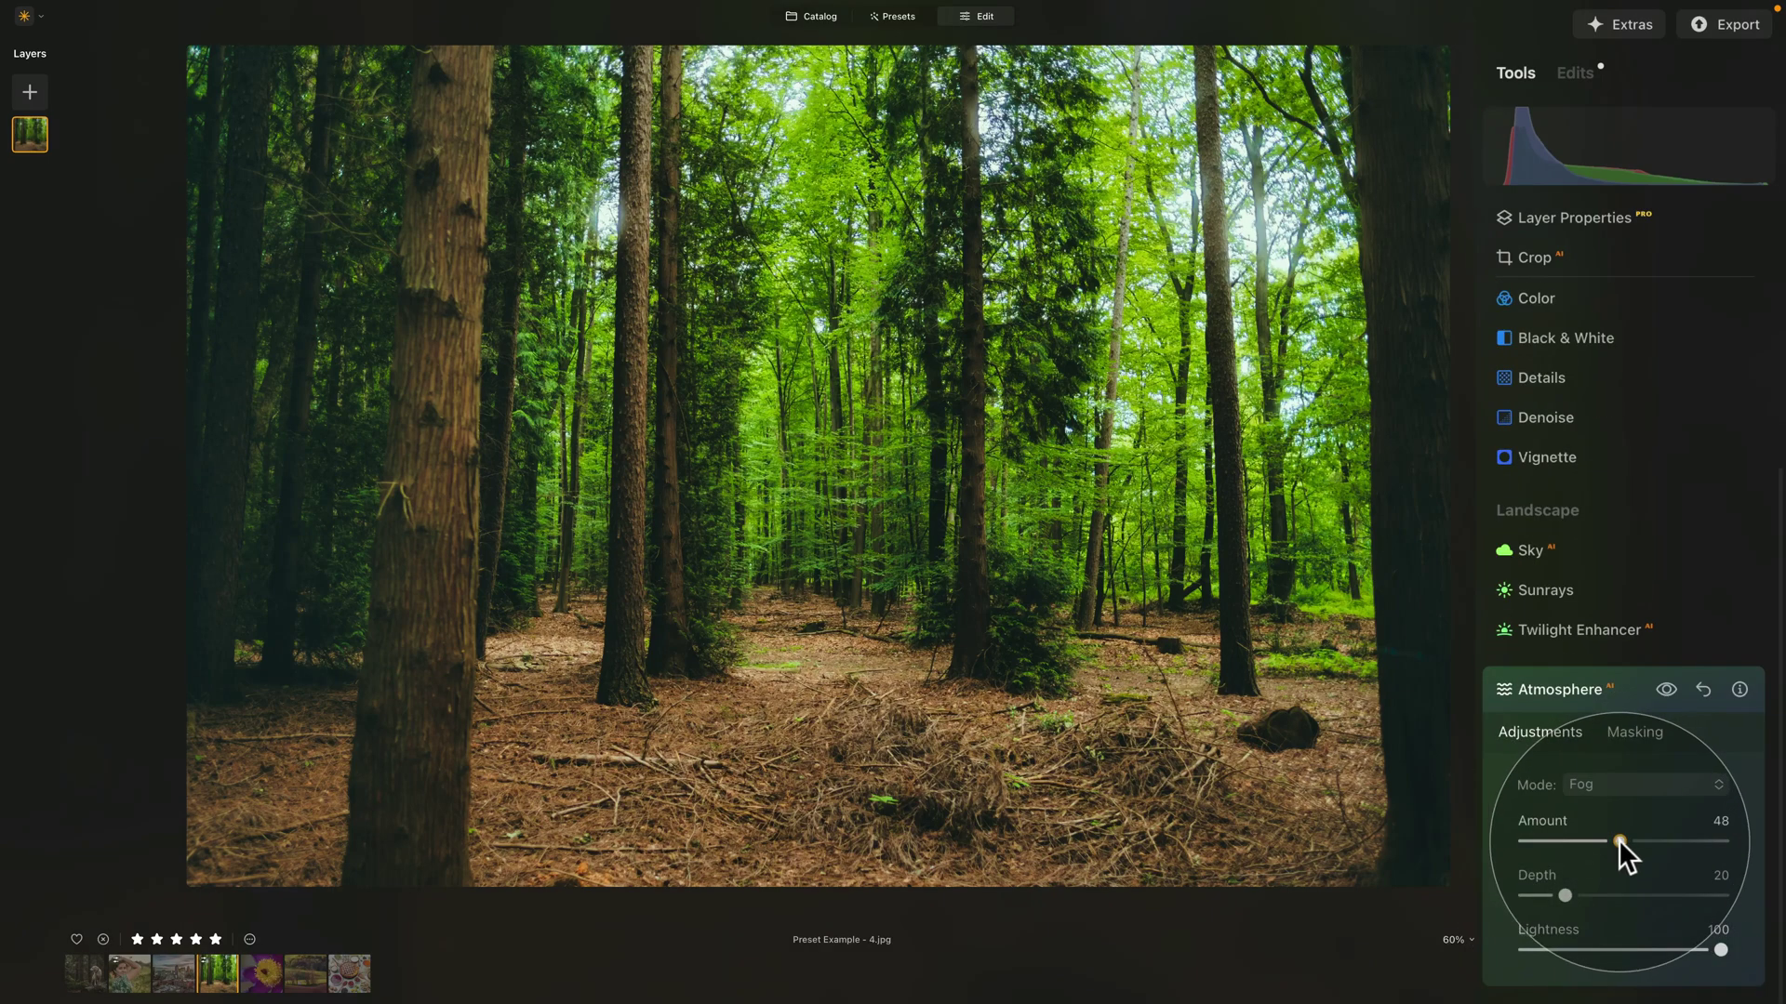
pyautogui.click(1620, 841)
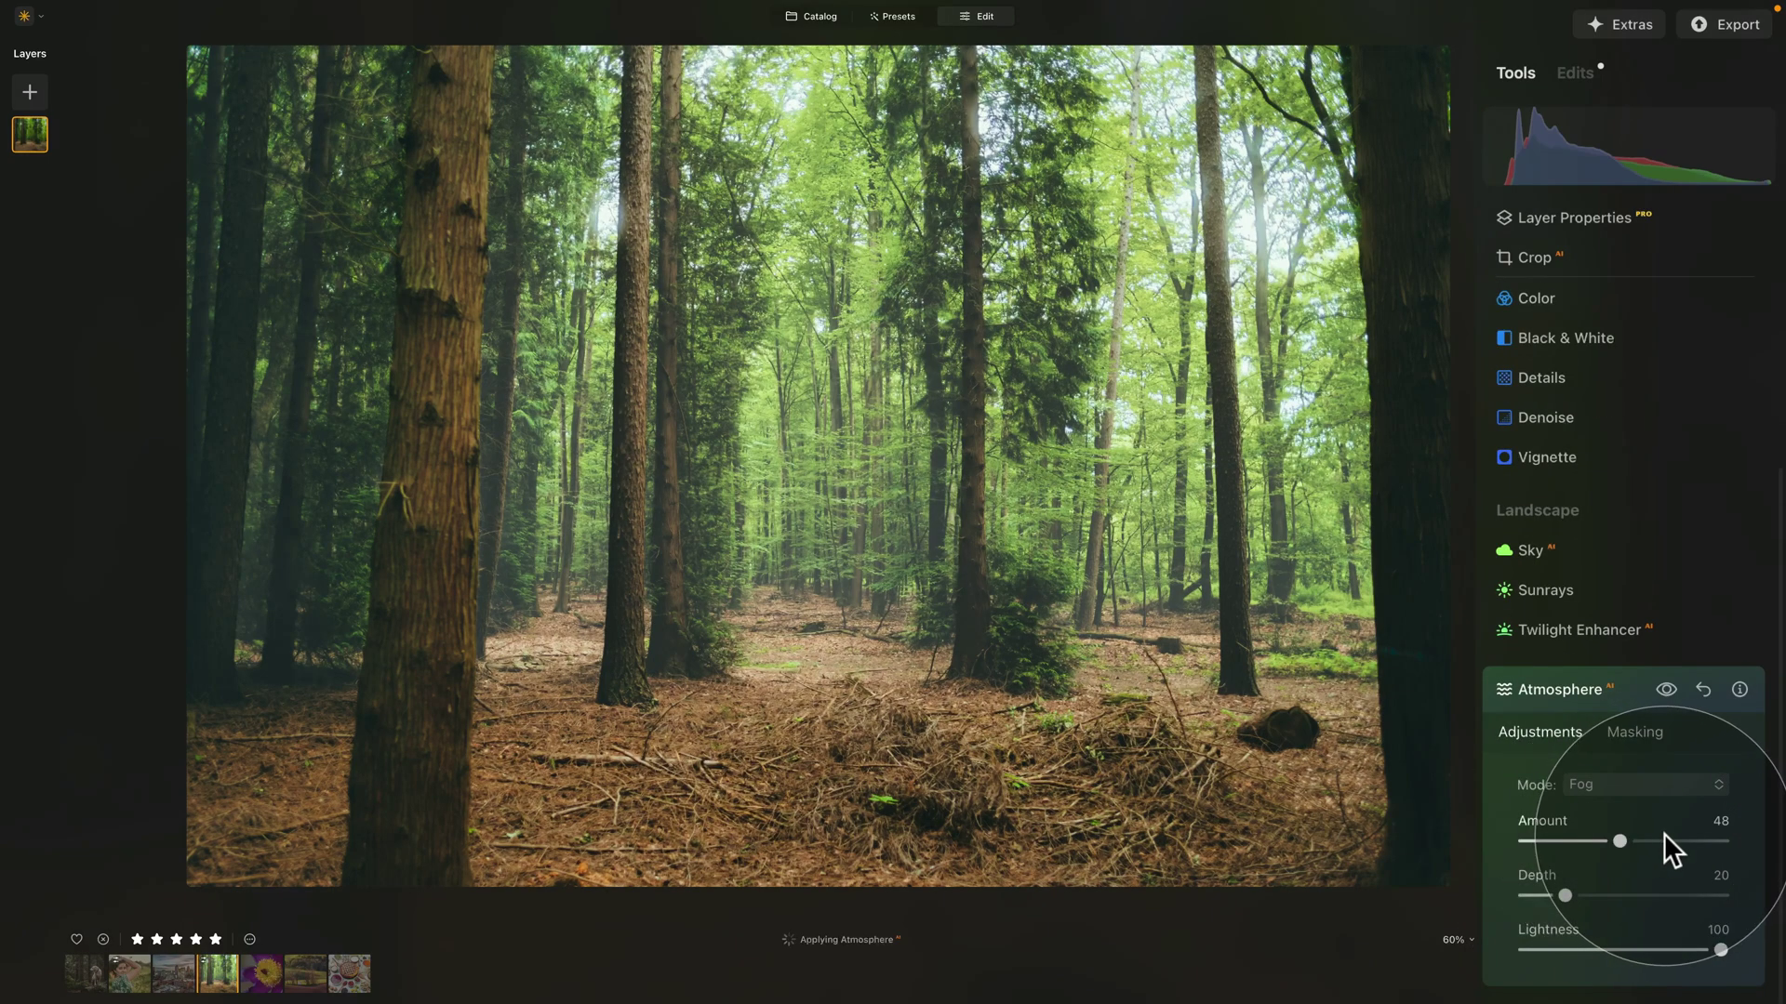
pyautogui.moveTo(1665, 837); pyautogui.dragTo(1668, 841)
pyautogui.moveTo(1577, 893); pyautogui.dragTo(1658, 839)
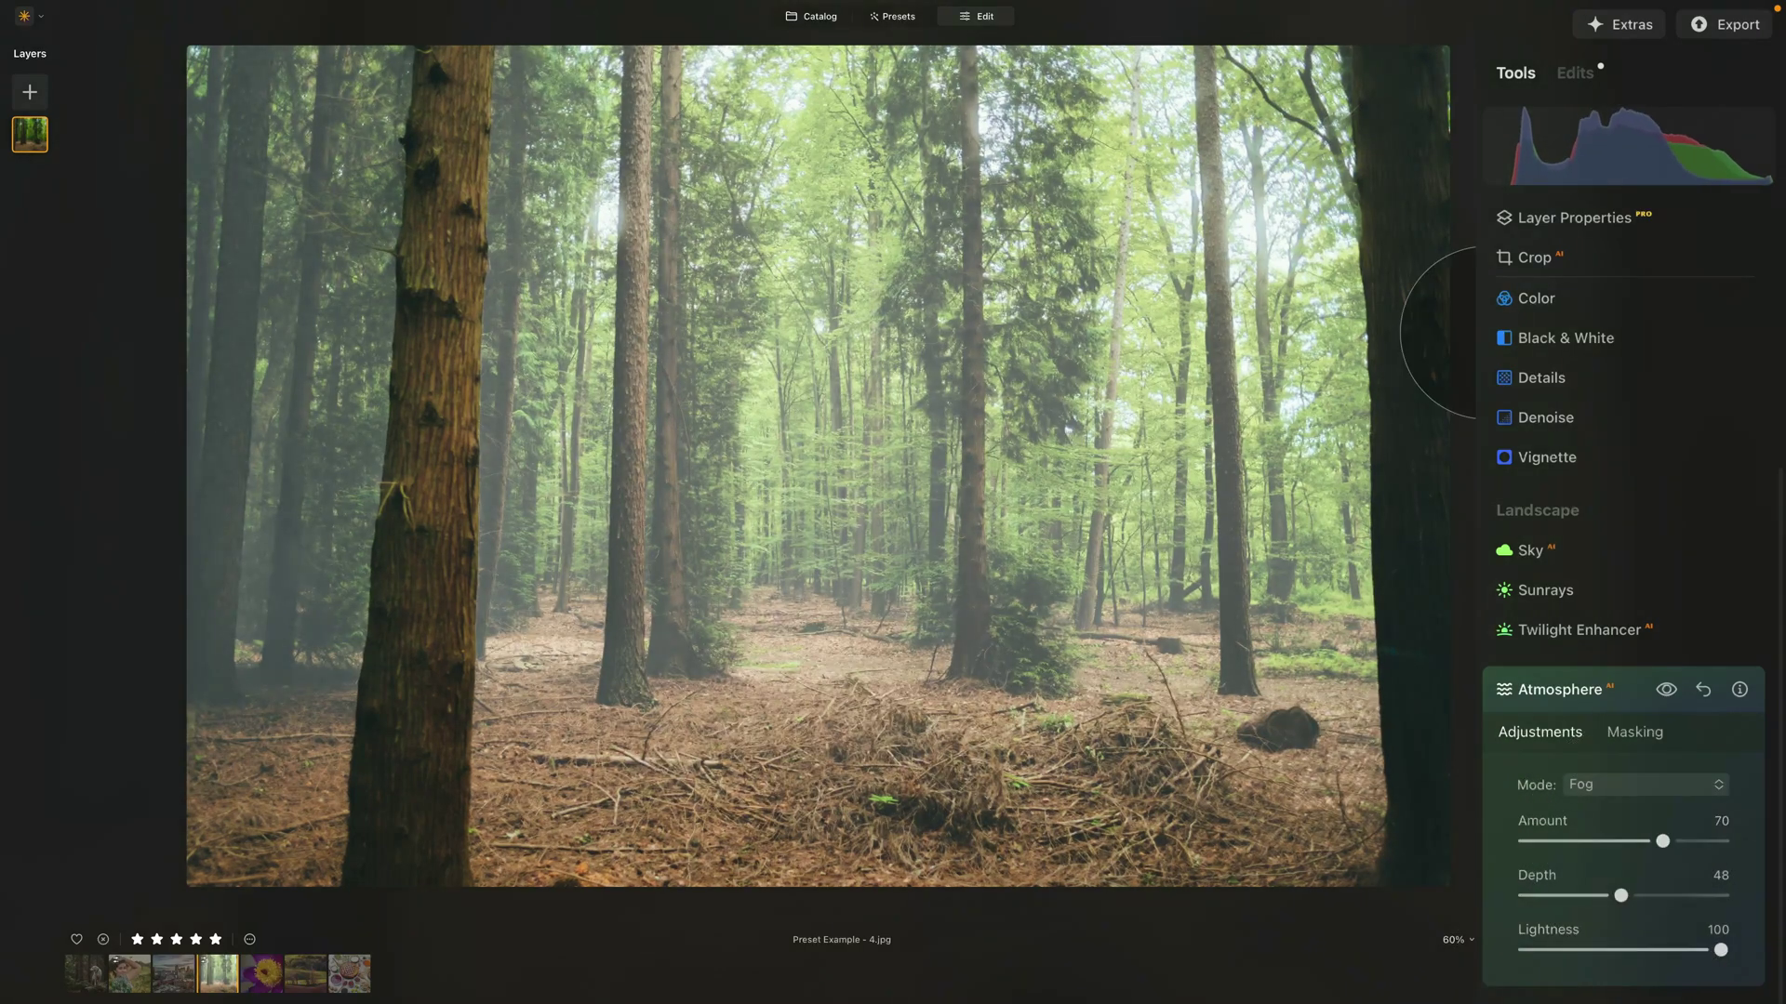
# - Cool the white balance to a Develop Color Temperature of -24
pyautogui.scroll(5, 1635, 620)
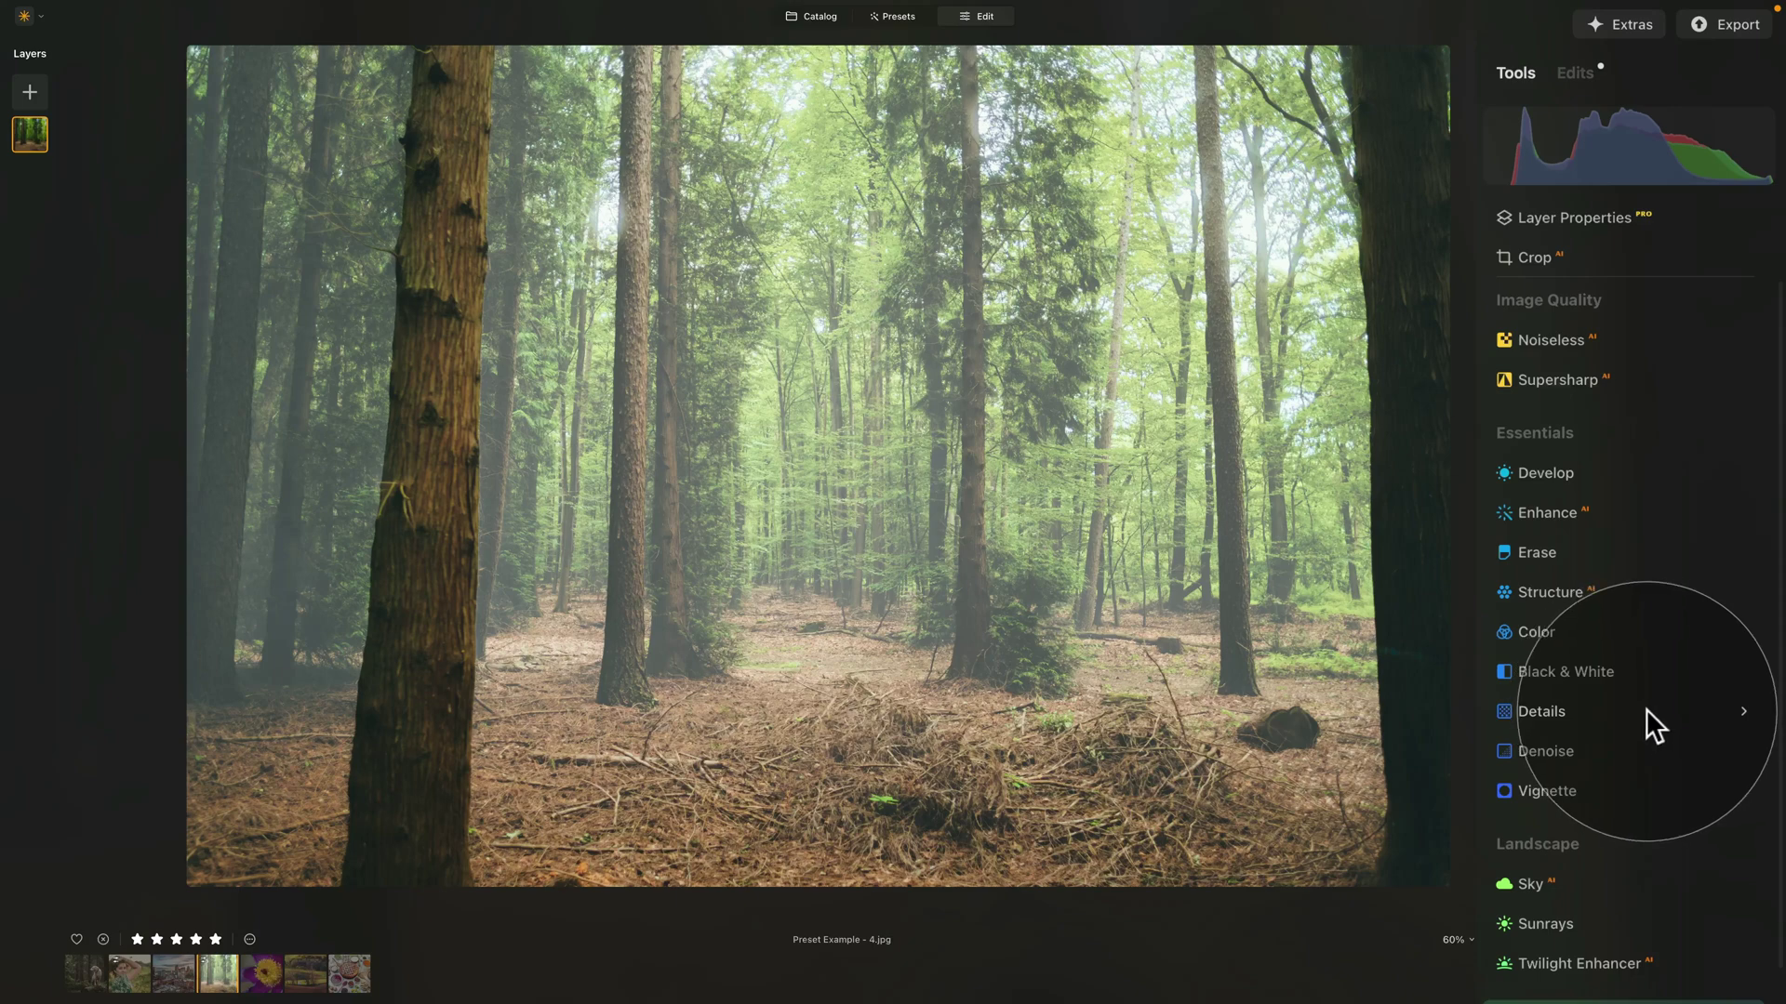
pyautogui.click(1548, 473)
pyautogui.click(1525, 878)
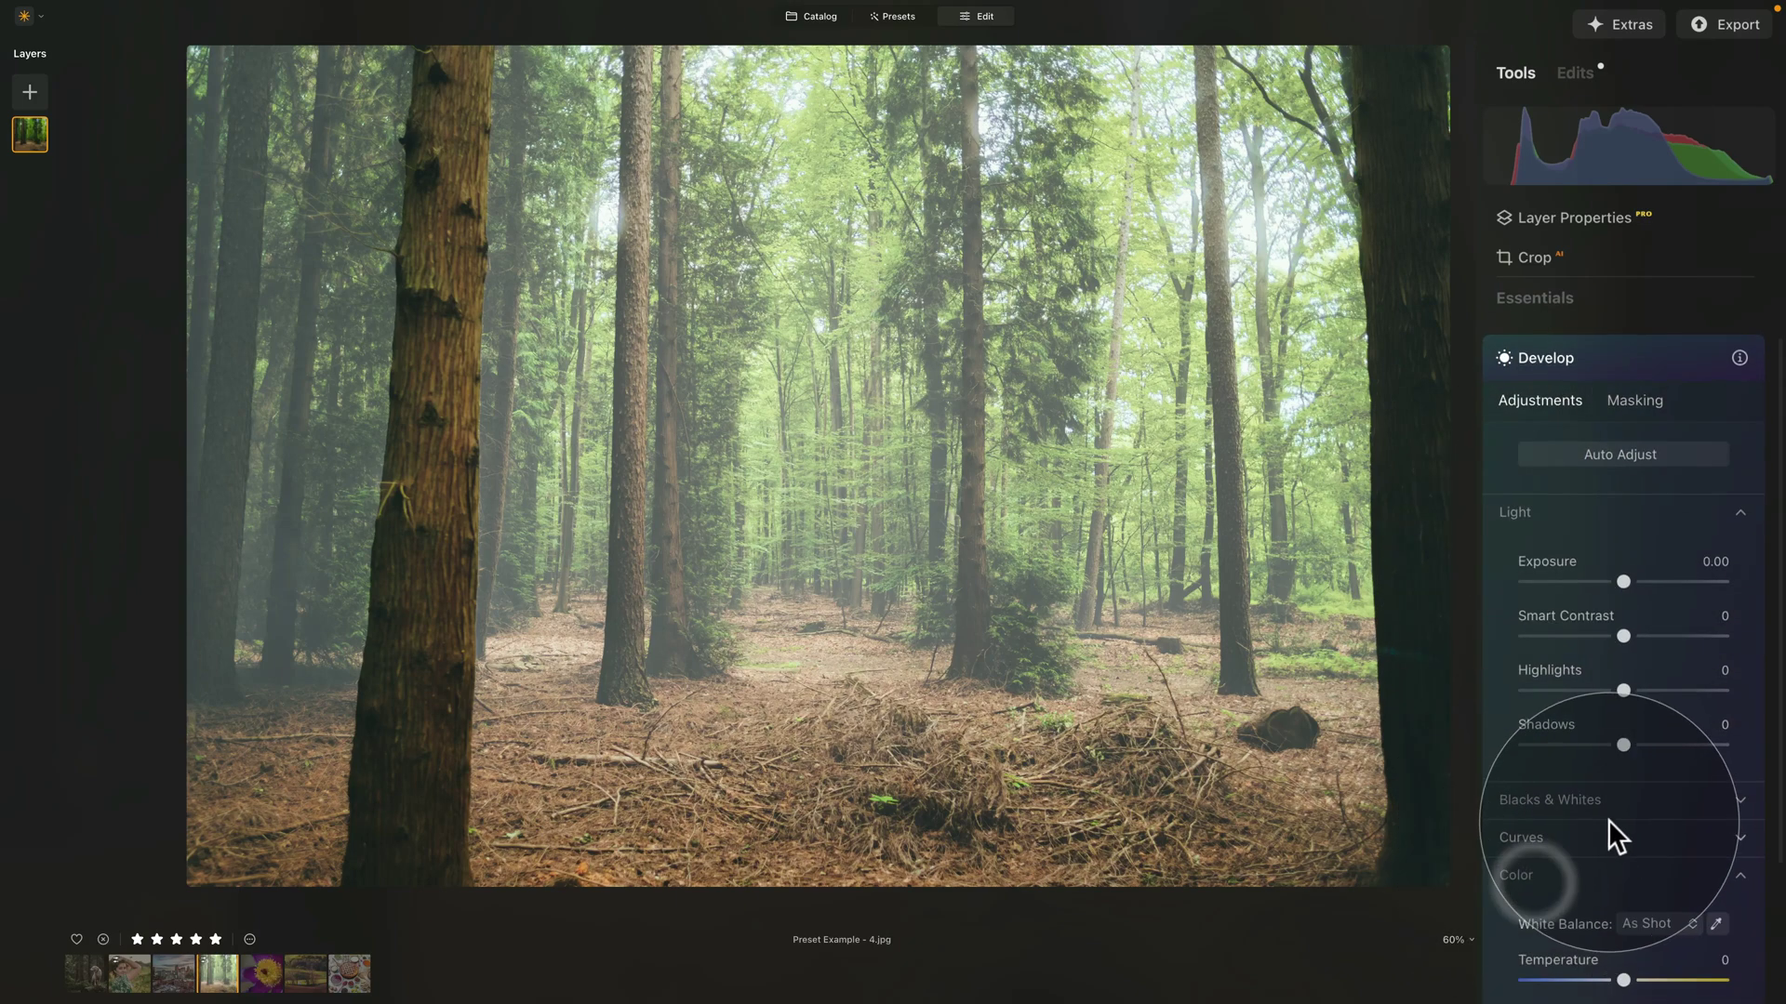
pyautogui.scroll(-1, 1611, 825)
pyautogui.moveTo(1622, 935); pyautogui.dragTo(1597, 936)
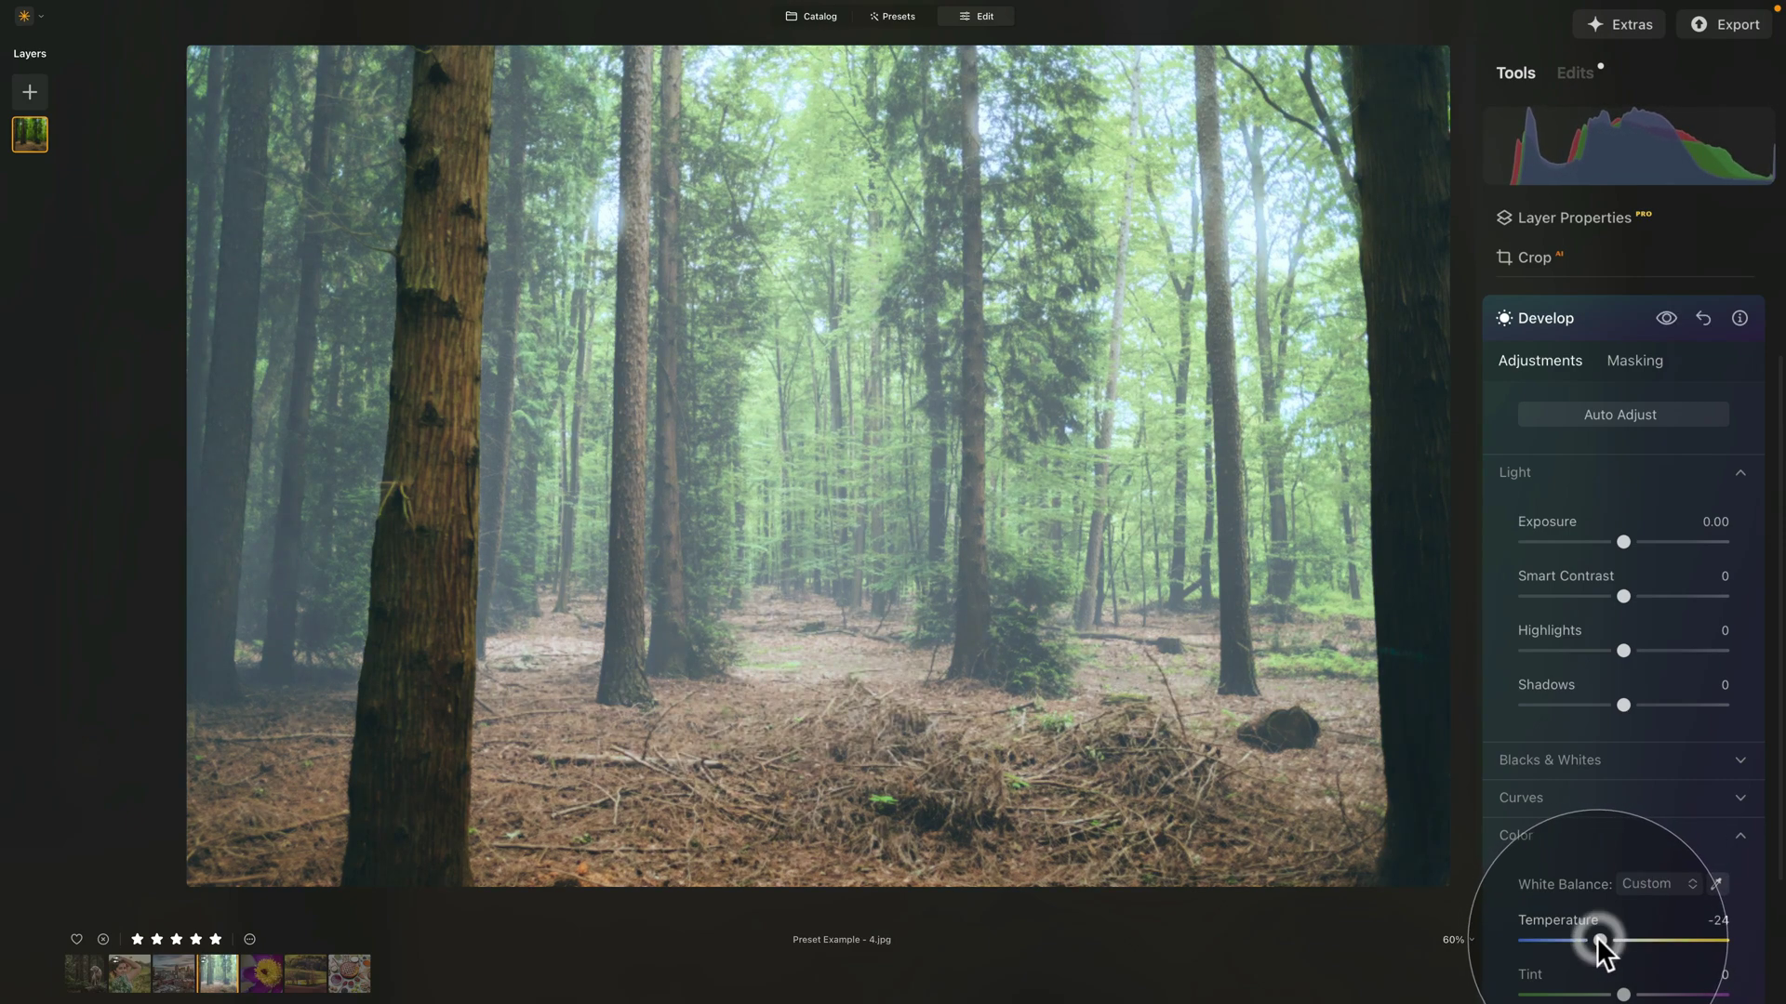
pyautogui.click(1588, 320)
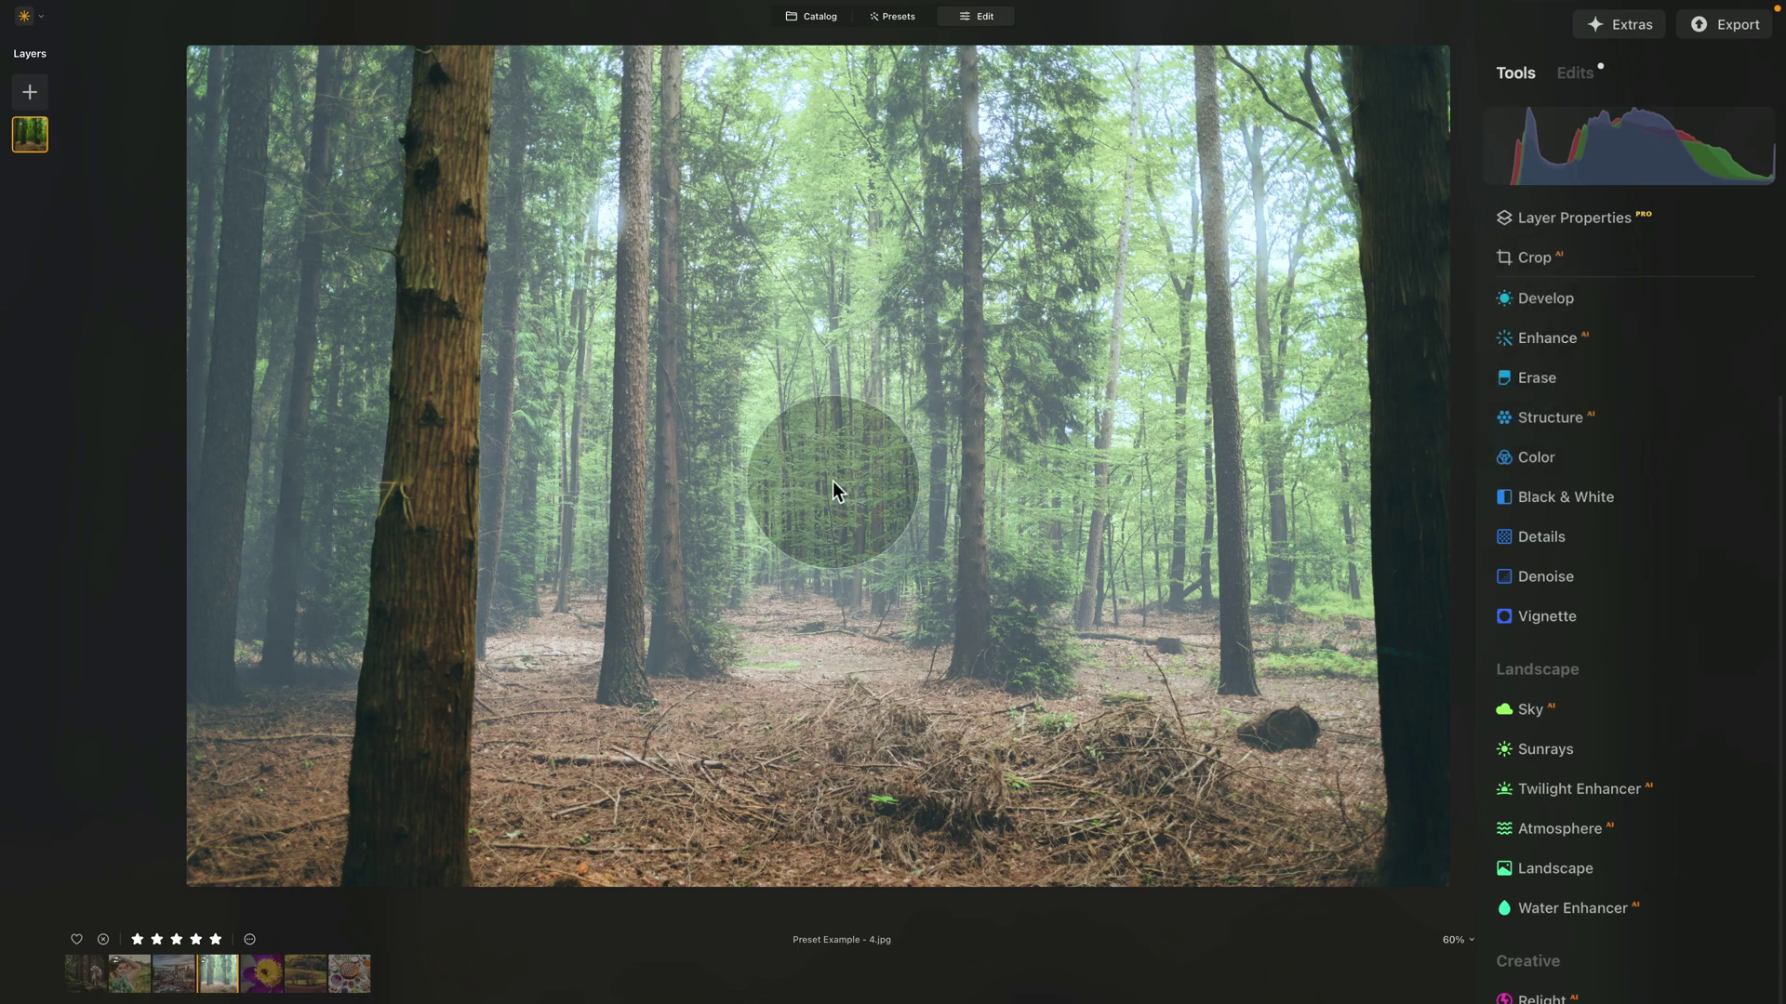
# - Save the forest photo's edits as a new preset named 'Cool Fog Enhancer'
pyautogui.click(249, 939)
pyautogui.click(308, 943)
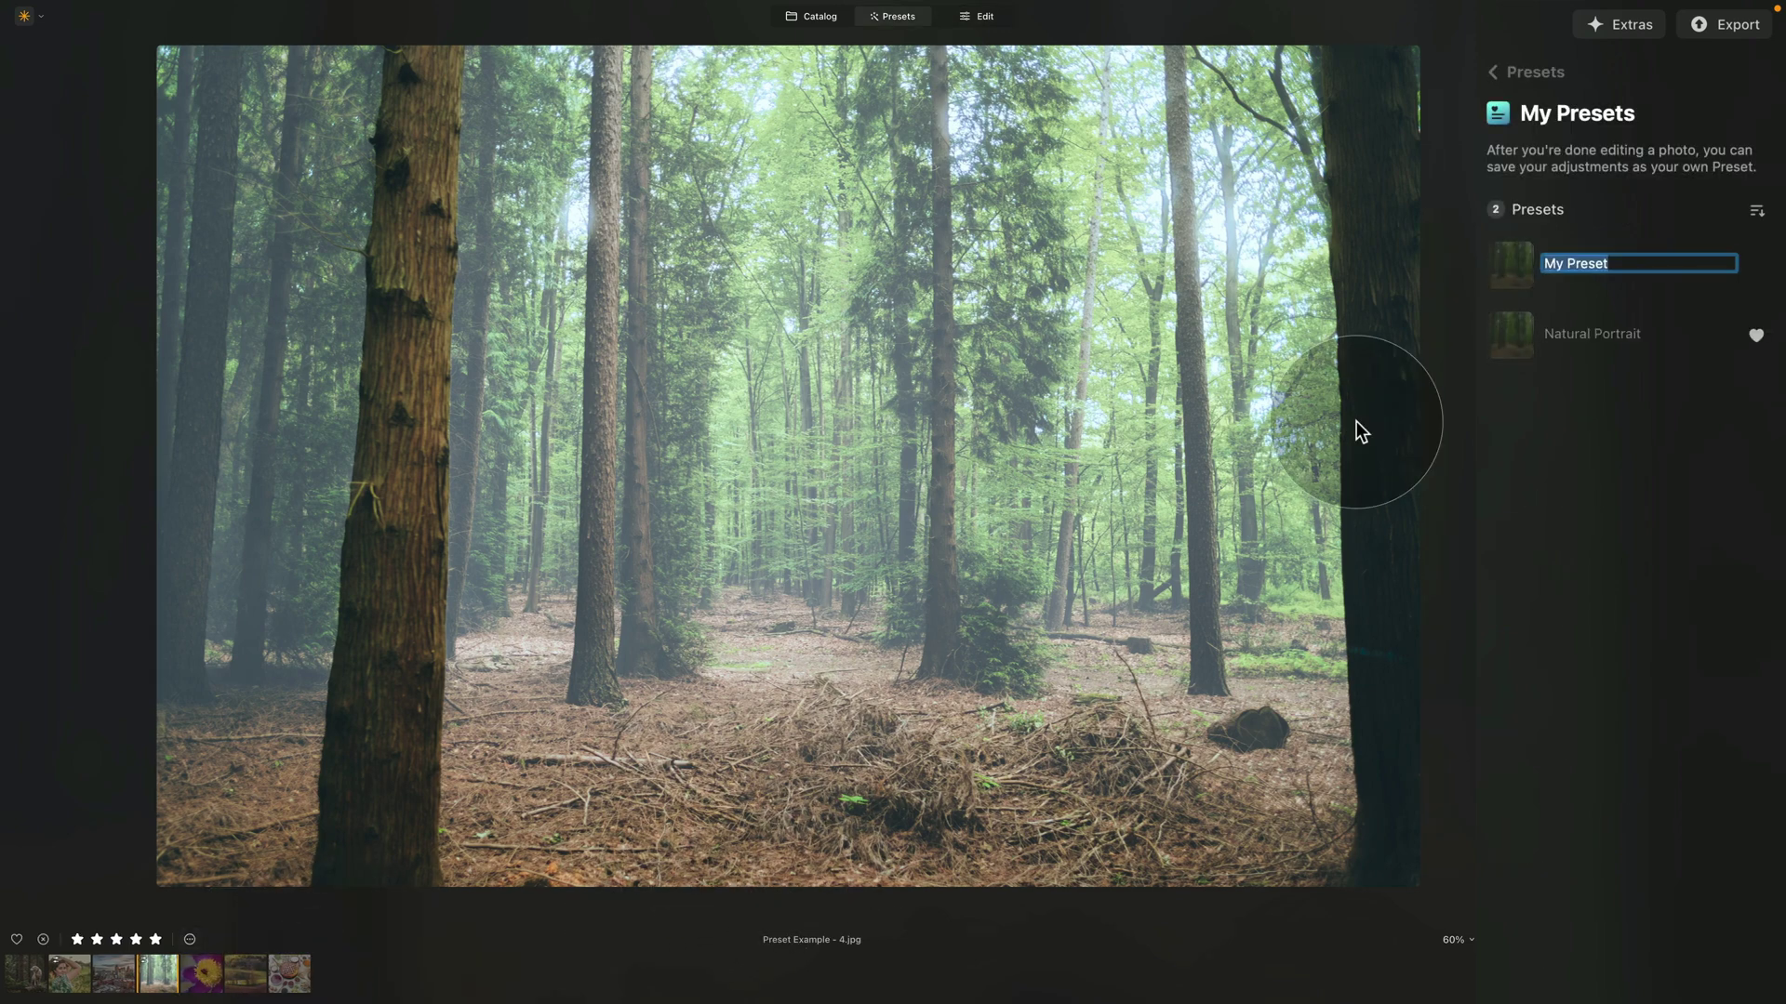
pyautogui.write('Cool')
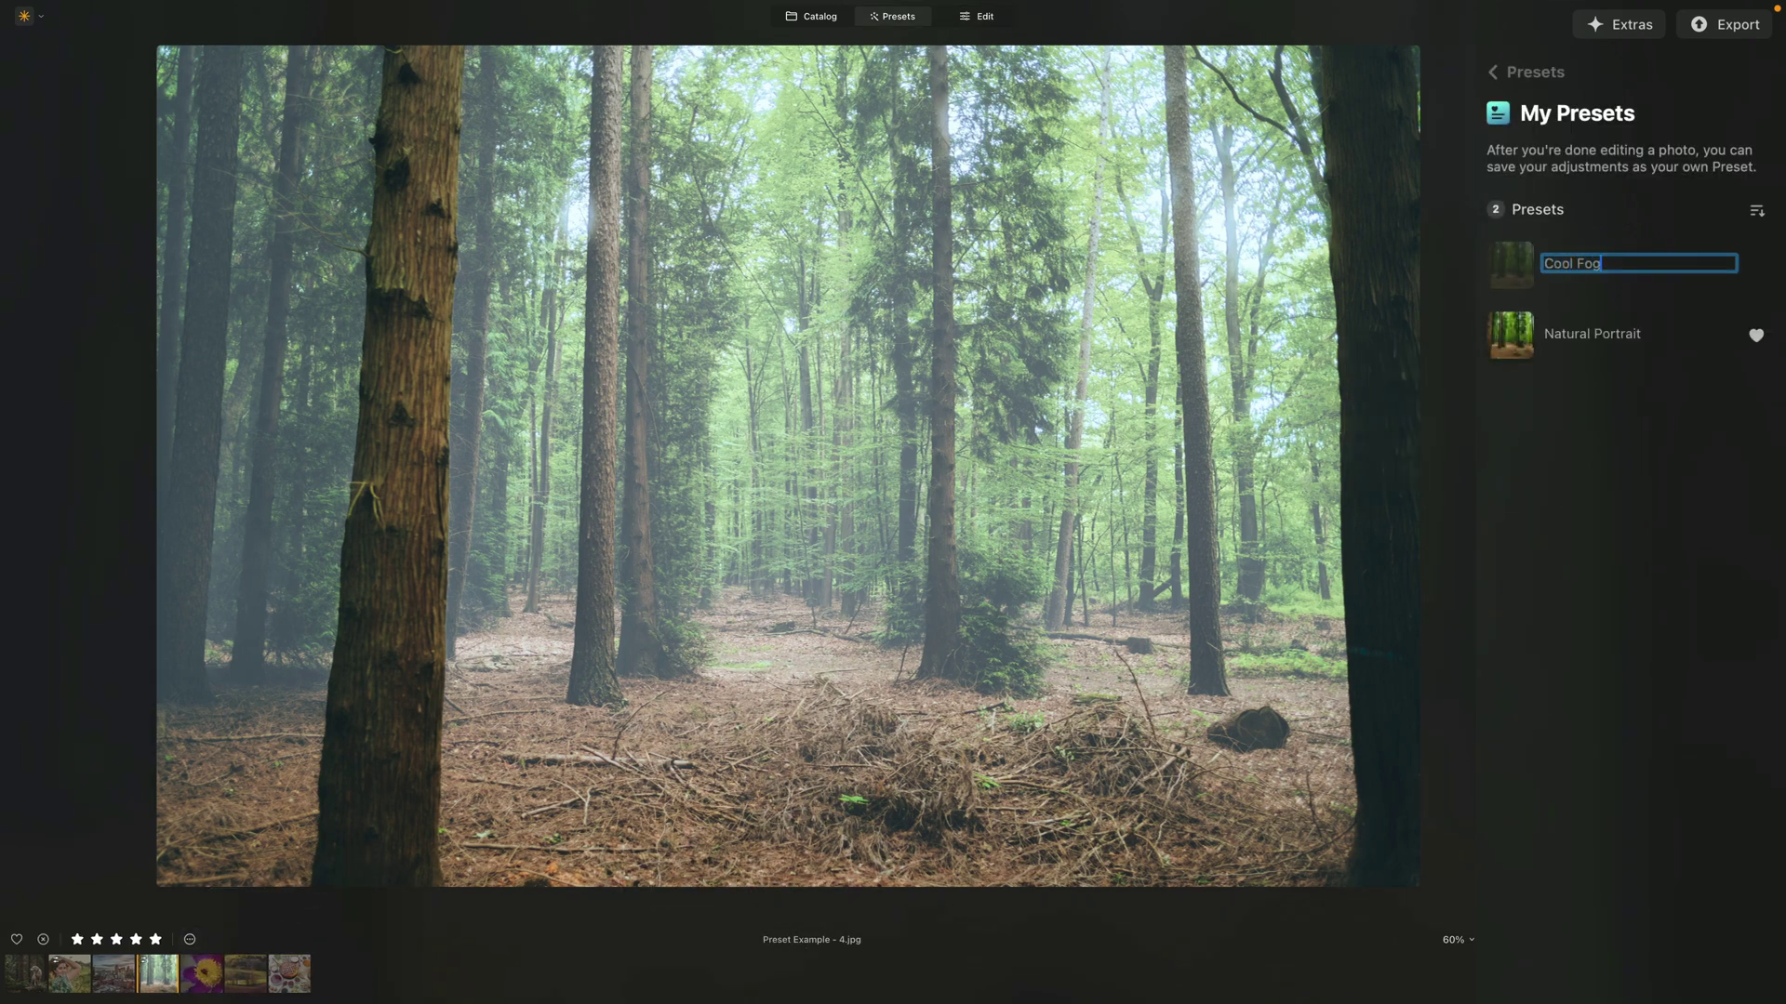
pyautogui.write(' Fog')
pyautogui.press('BackSpace')
pyautogui.write('g Enhancer')
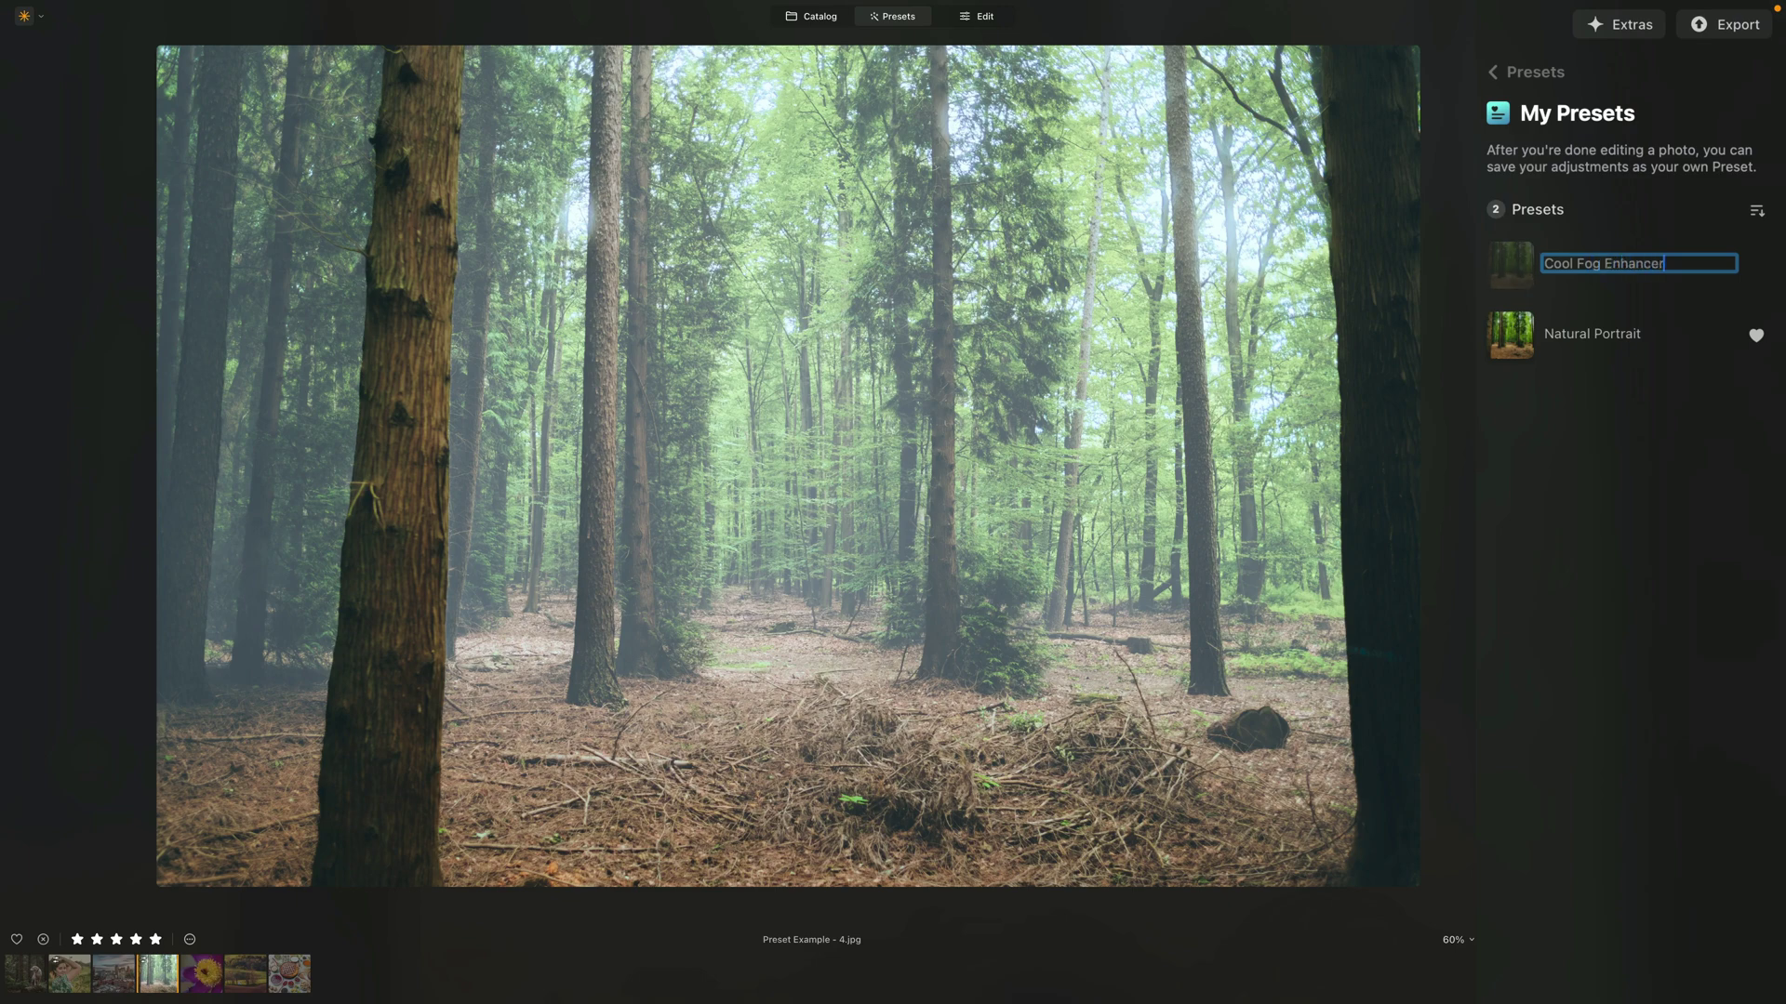
pyautogui.press('Return')
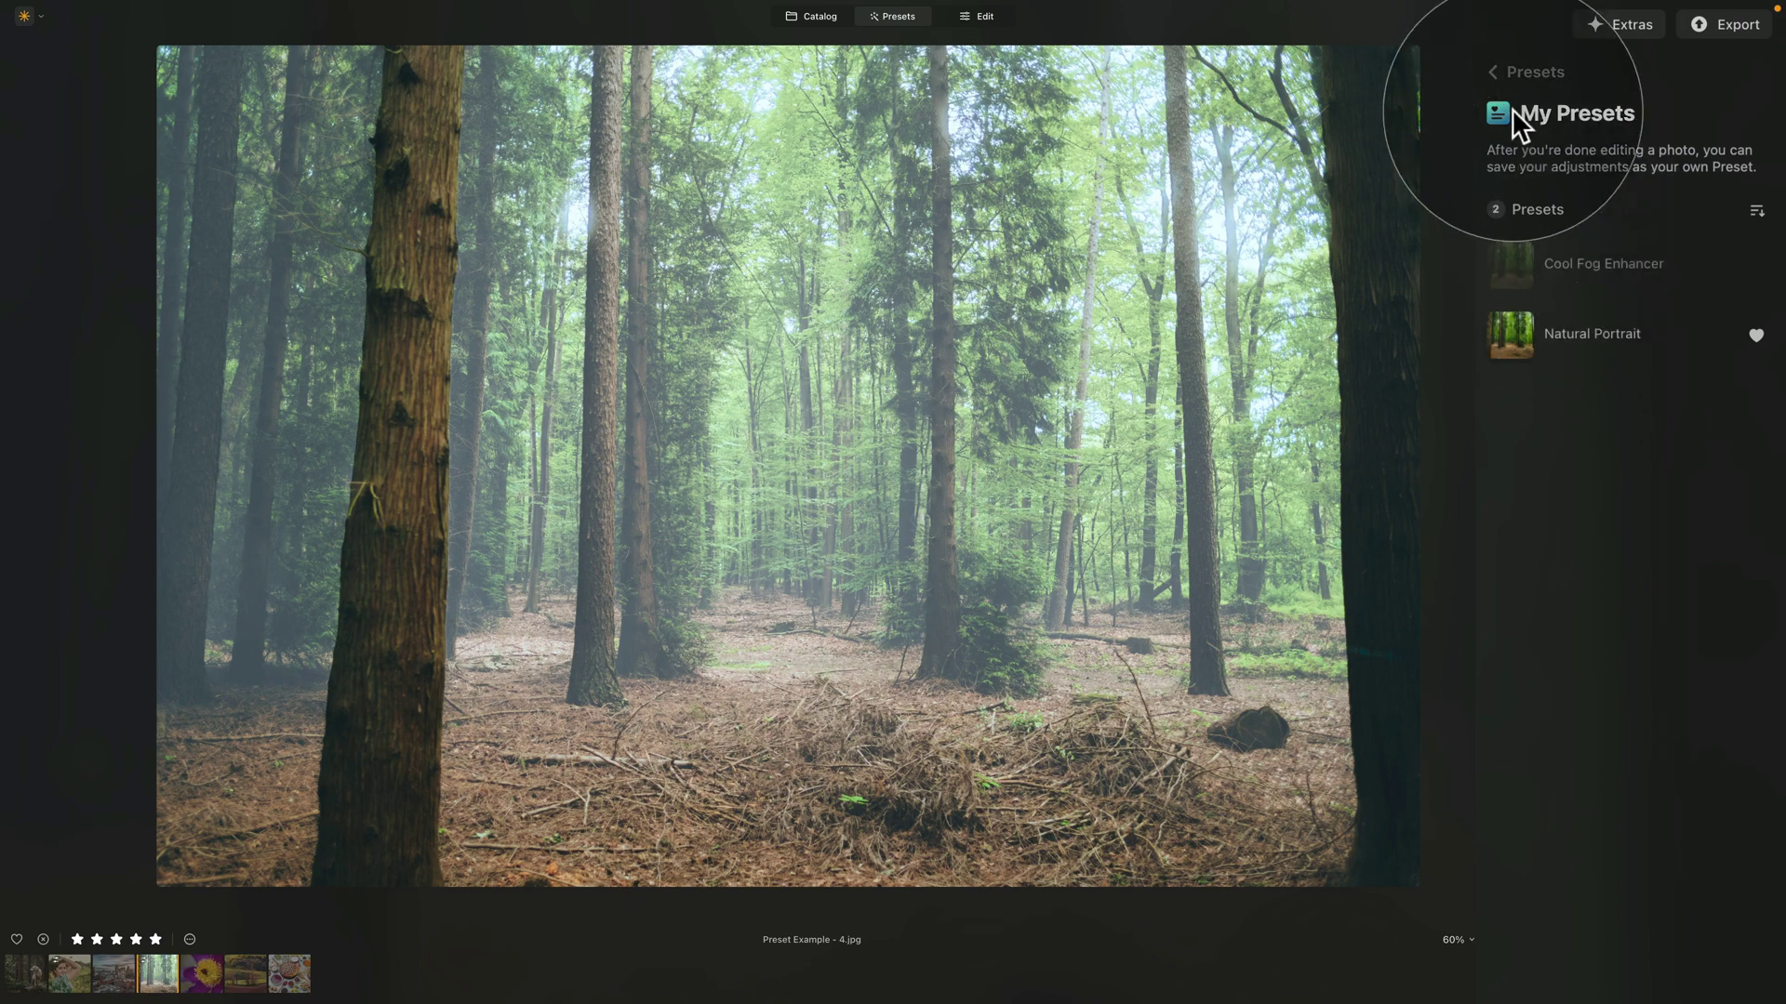
# - In Favorites, move Sunlit Bloom down to third place and apply Natural Portrait
pyautogui.click(1497, 76)
pyautogui.click(1614, 365)
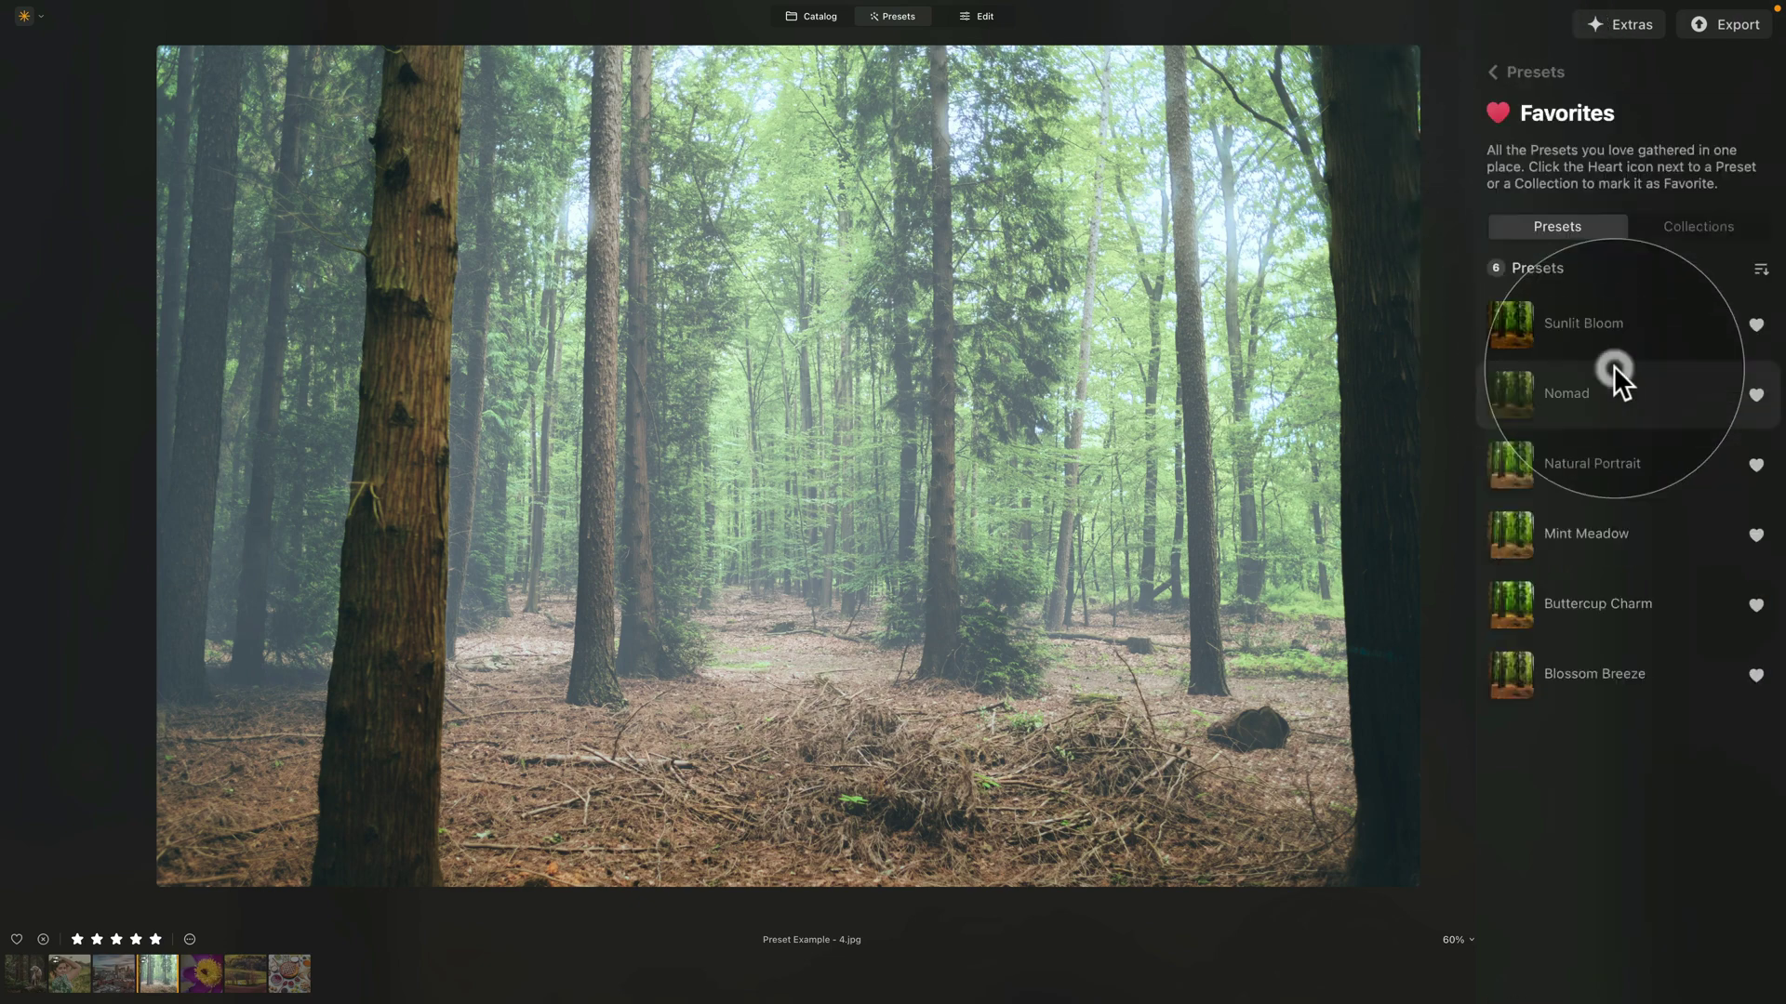
pyautogui.moveTo(1605, 322); pyautogui.dragTo(1620, 470)
pyautogui.click(1562, 392)
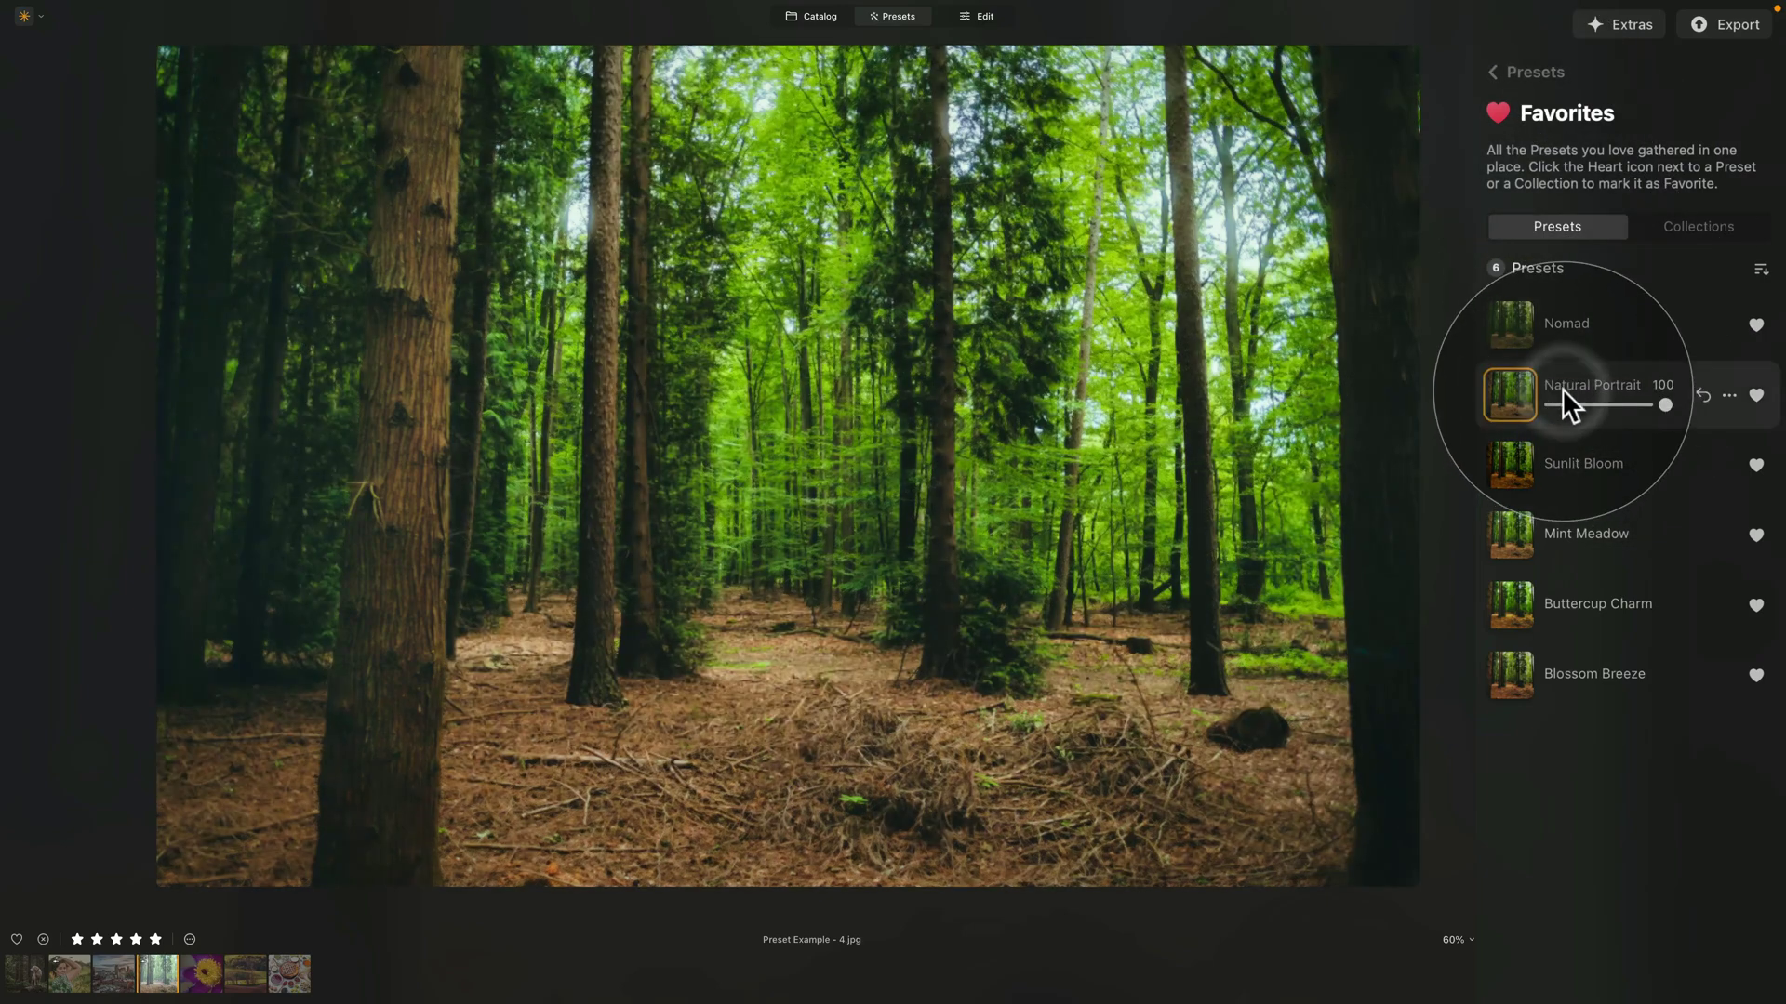
# - In My Presets, place Cool Fog Enhancer below Natural Portrait and apply it at strength 46
pyautogui.click(1497, 69)
pyautogui.click(1615, 423)
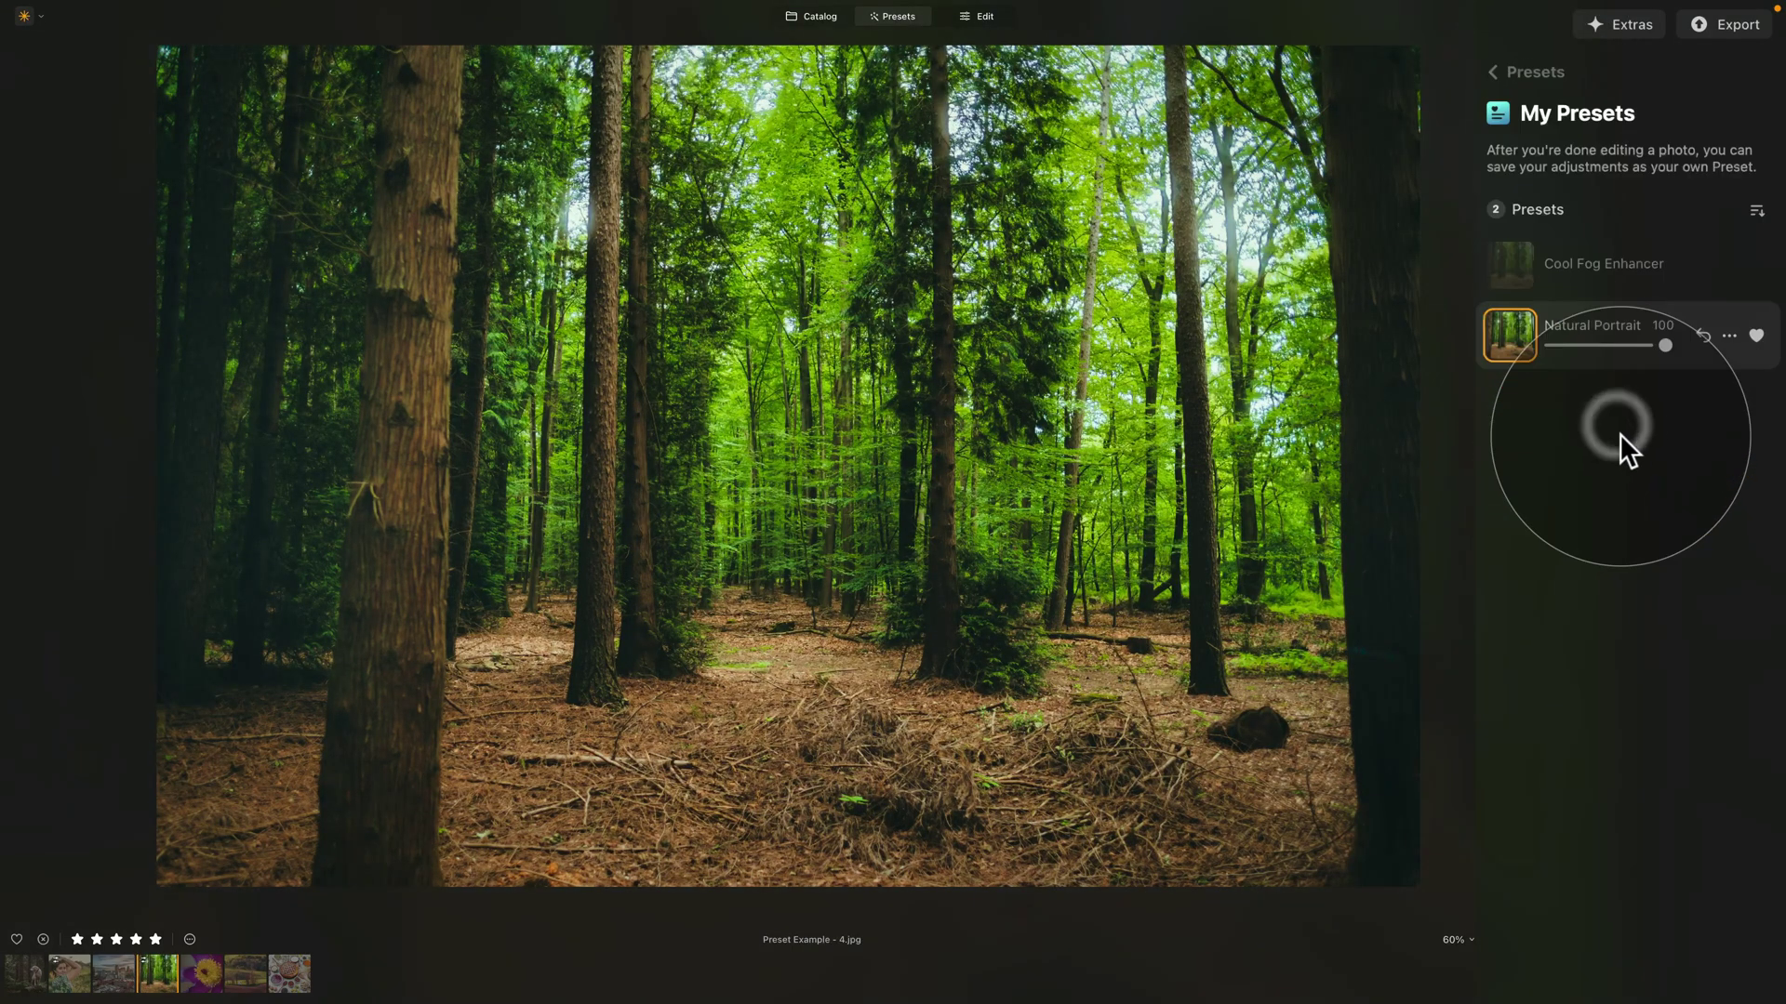
pyautogui.moveTo(1599, 290); pyautogui.dragTo(1583, 377)
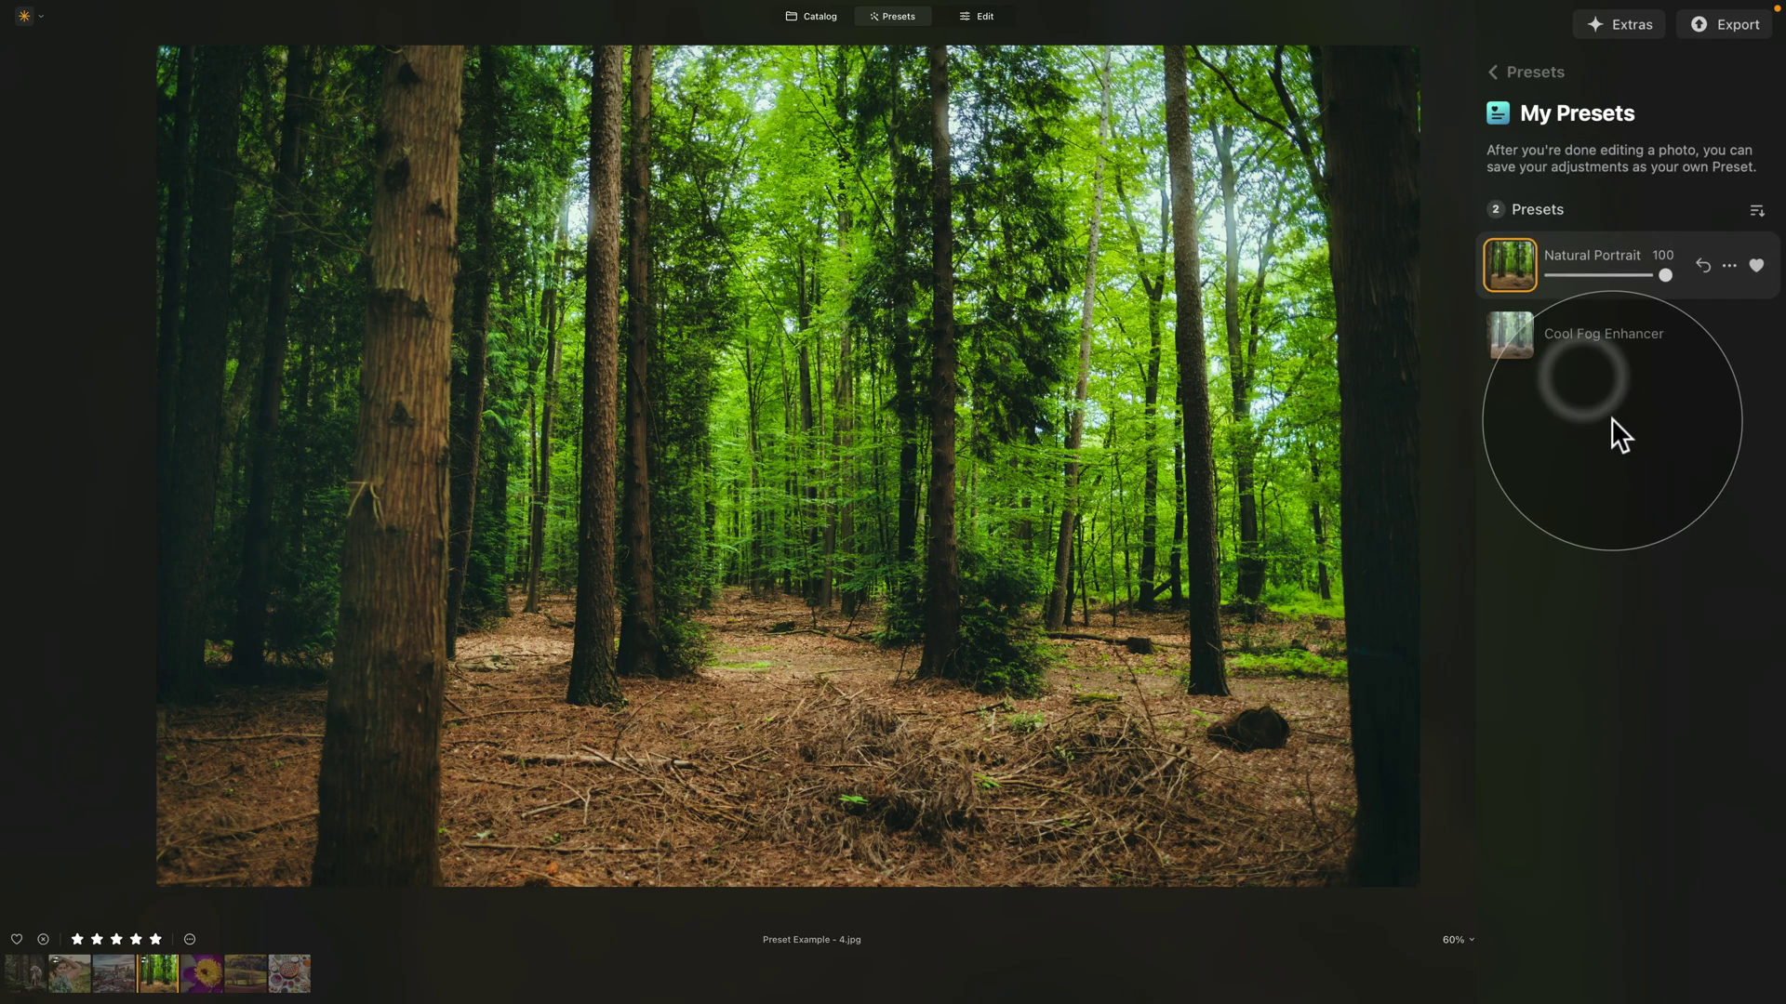
pyautogui.click(1588, 351)
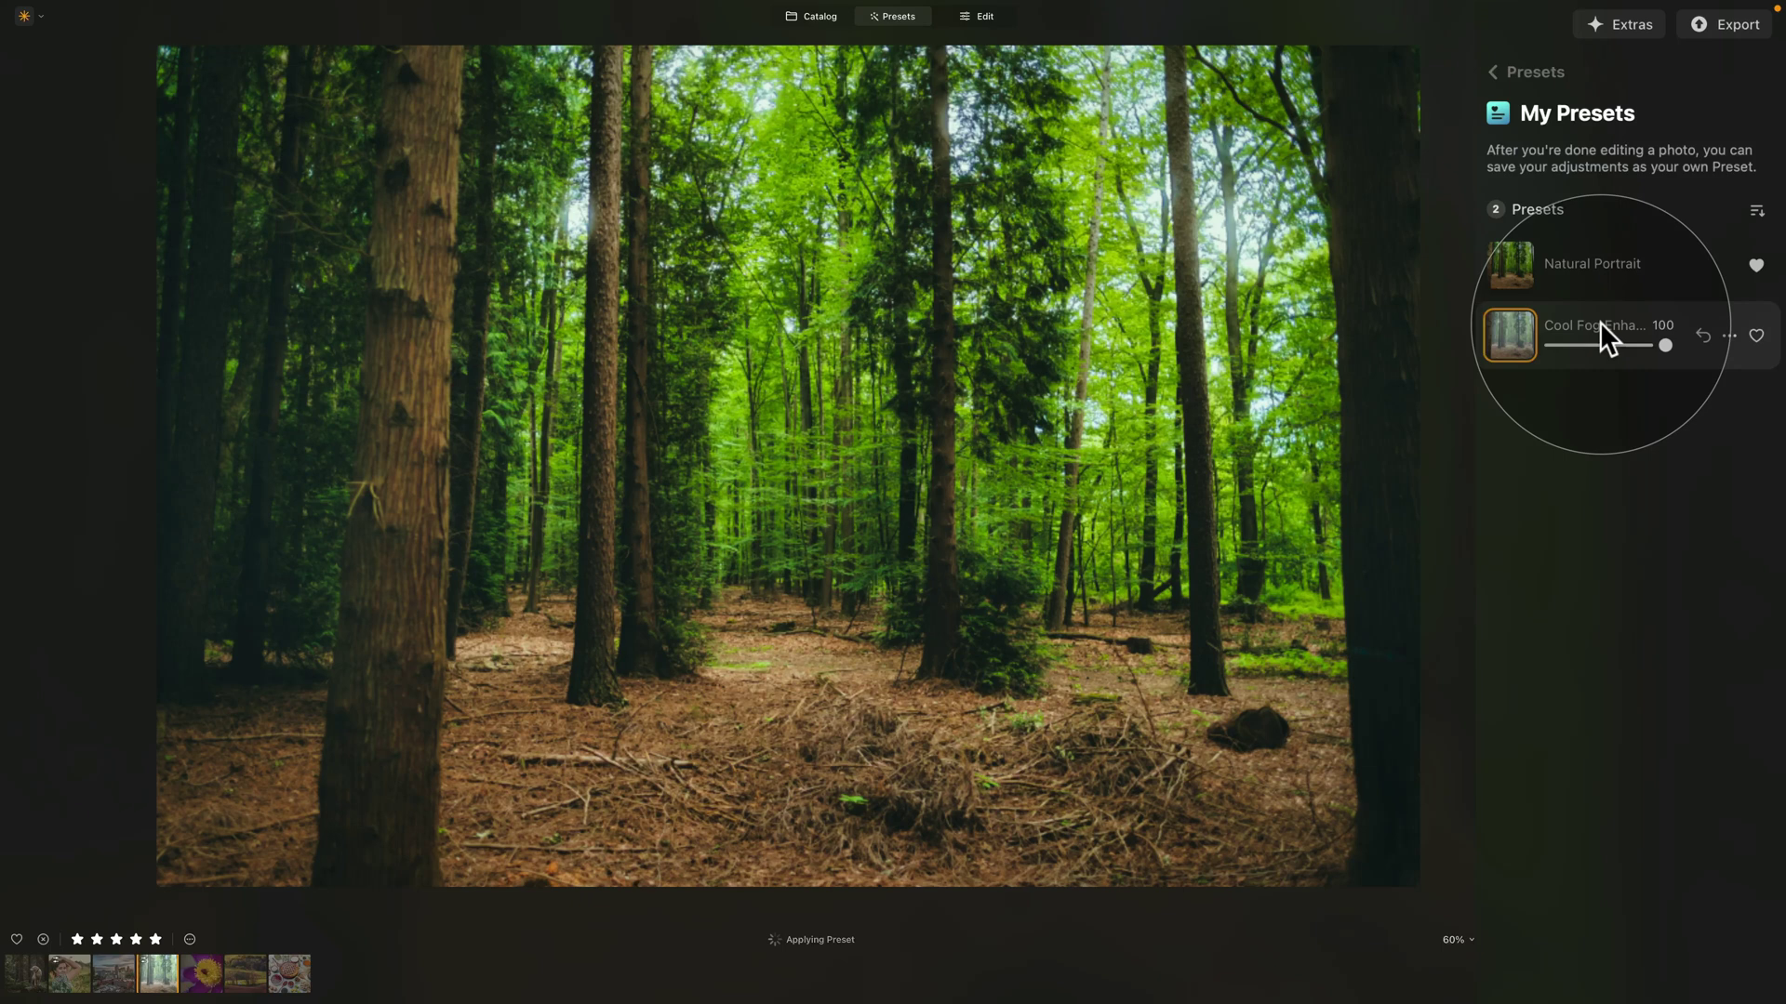
pyautogui.doubleClick(1599, 322)
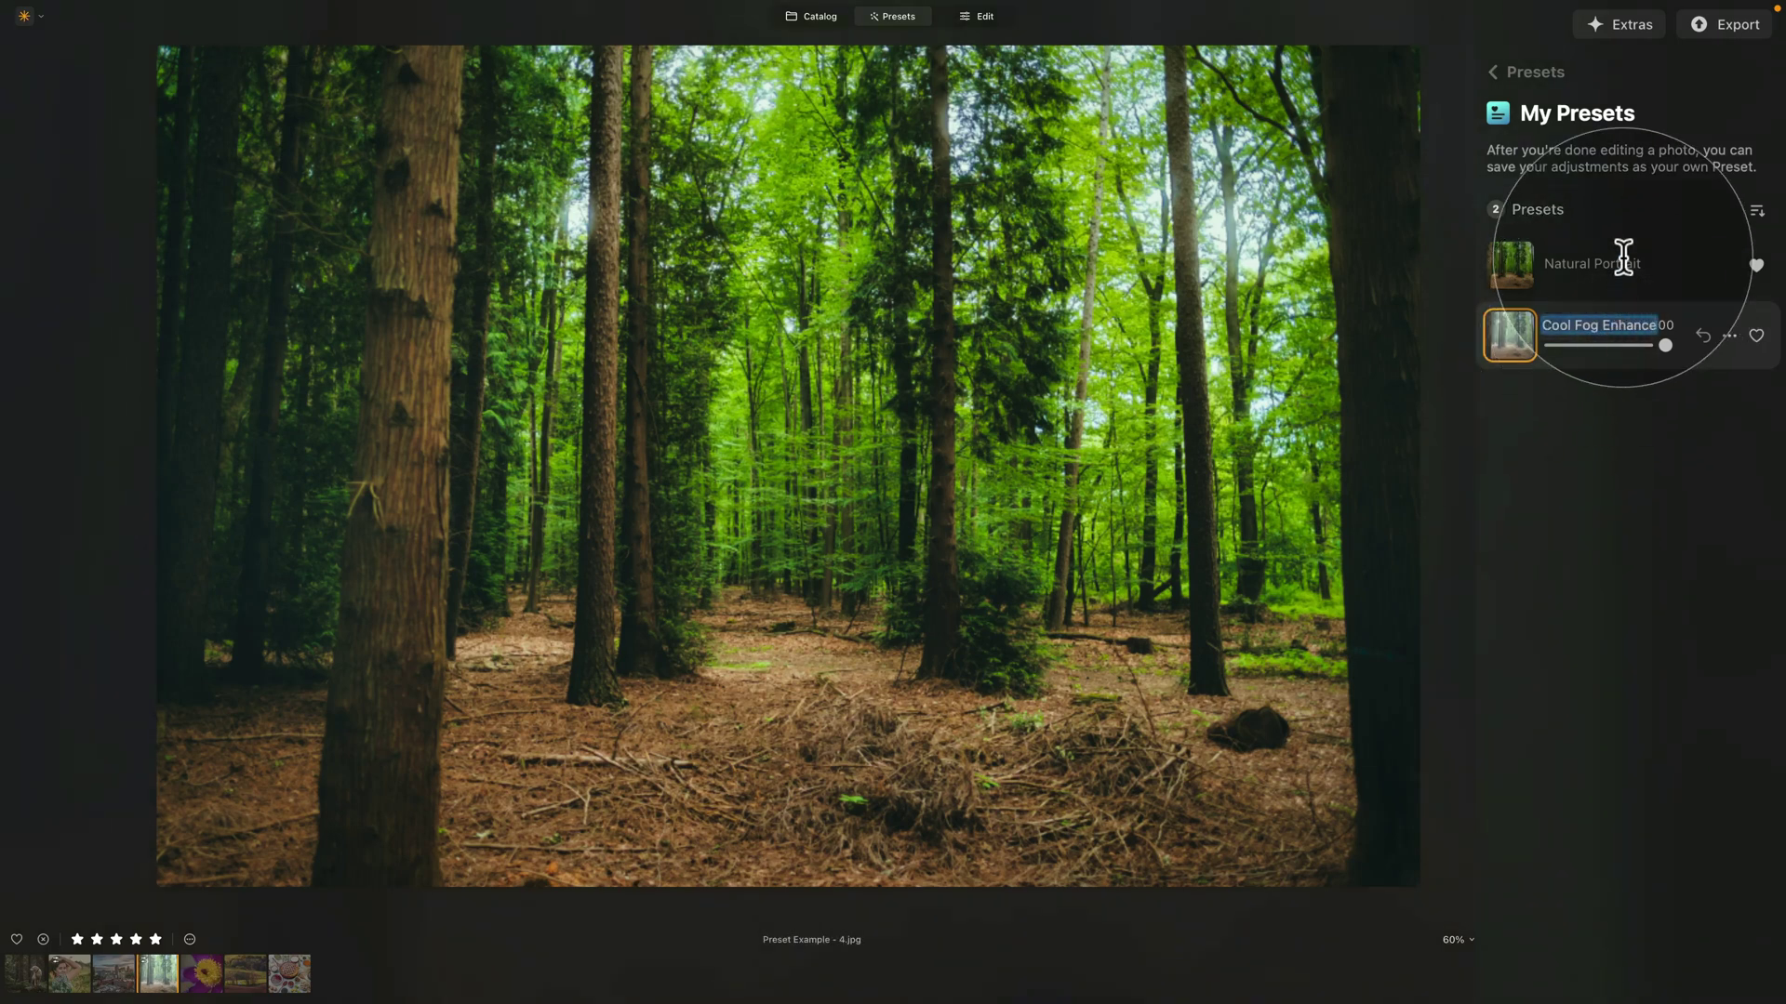
pyautogui.click(1614, 268)
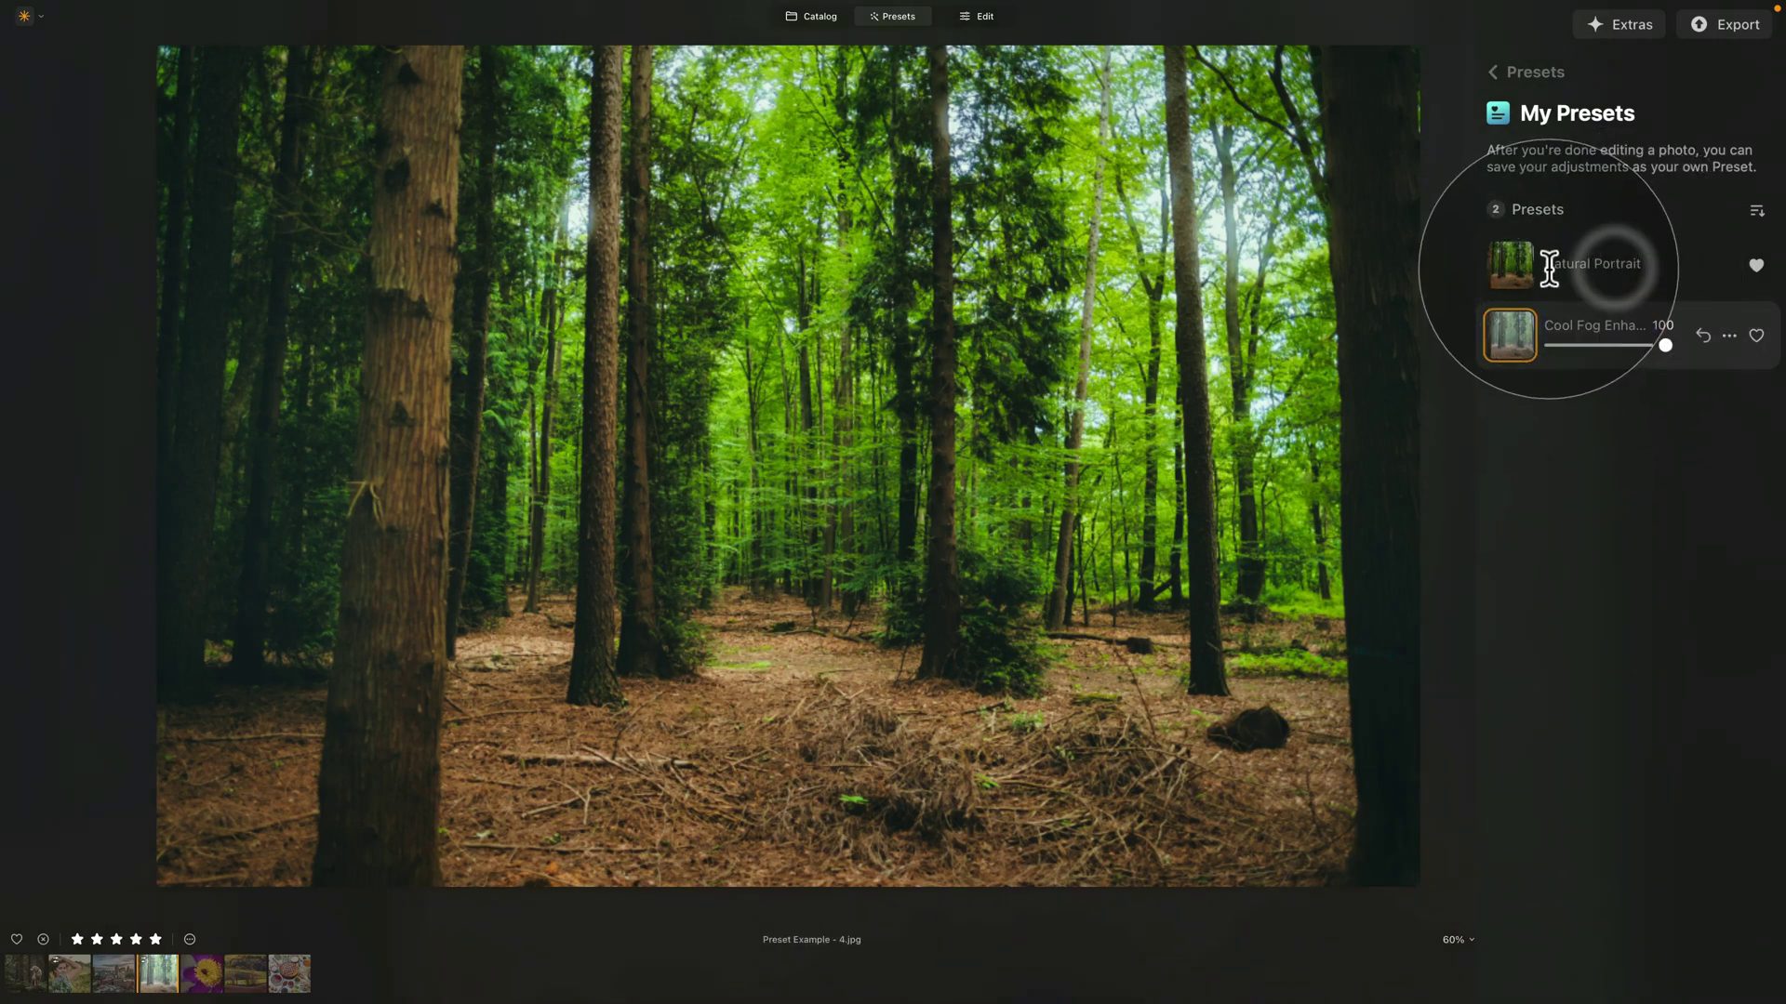
pyautogui.click(1604, 346)
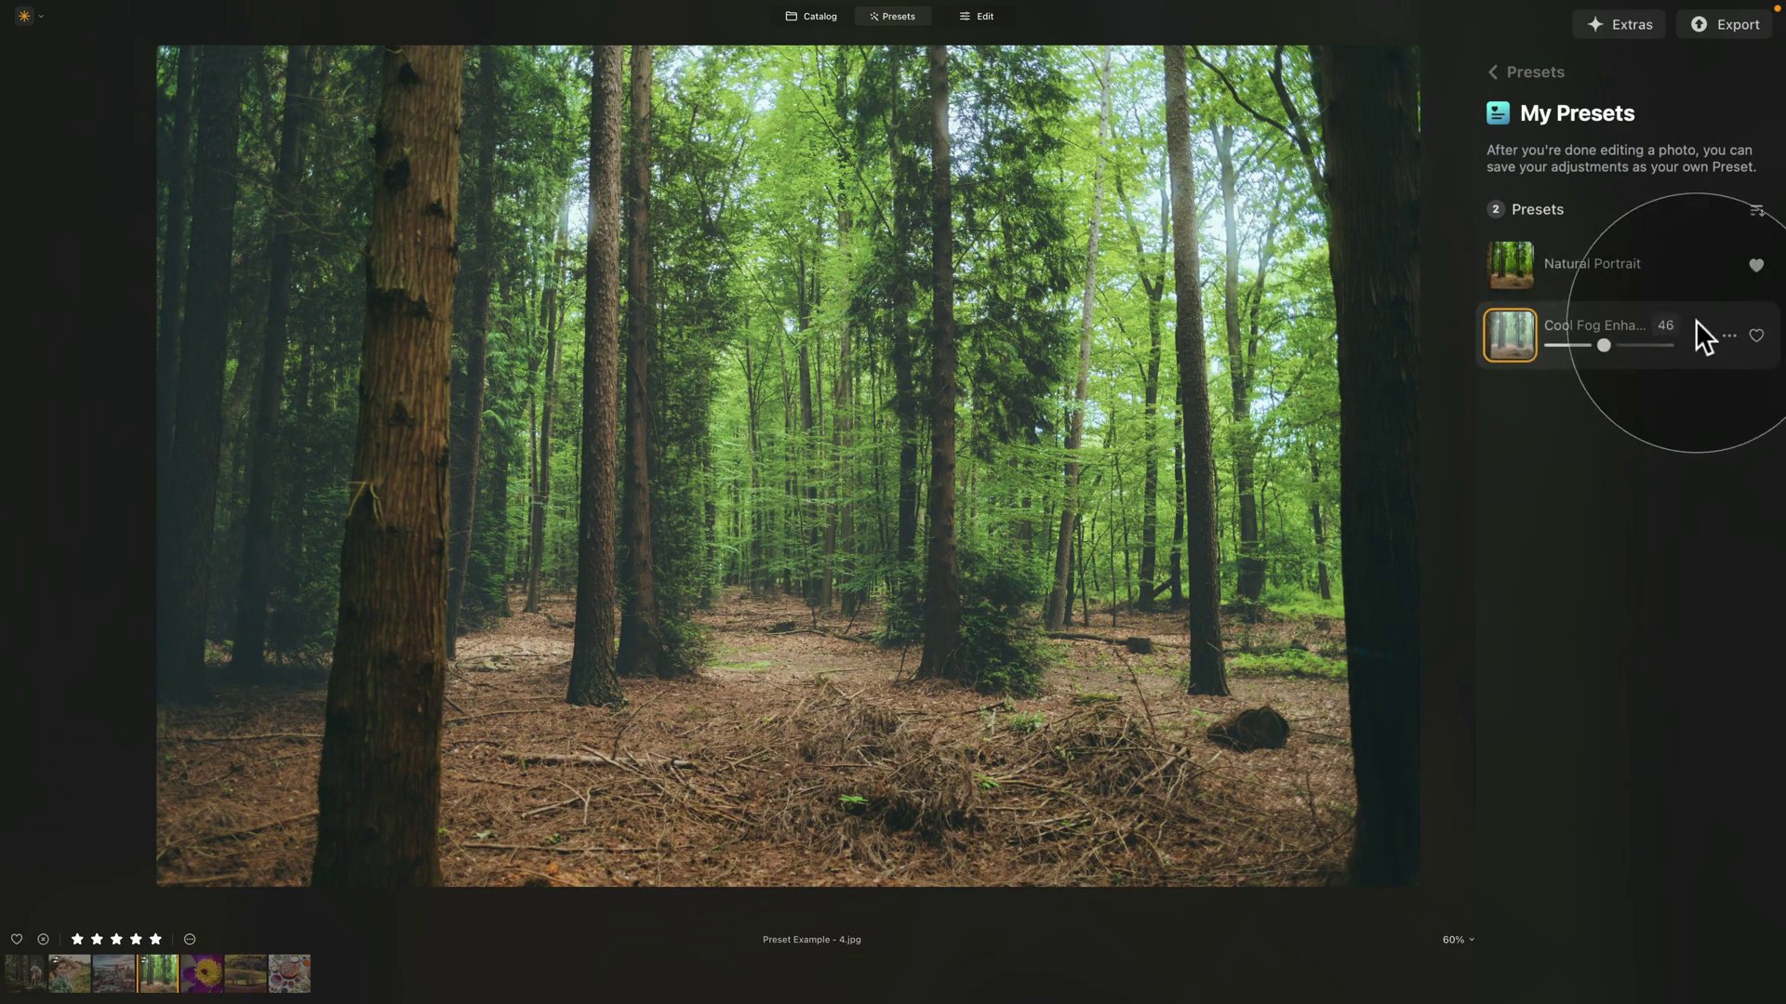
# - Delete the Cool Fog Enhancer preset, confirming the removal
pyautogui.click(1729, 337)
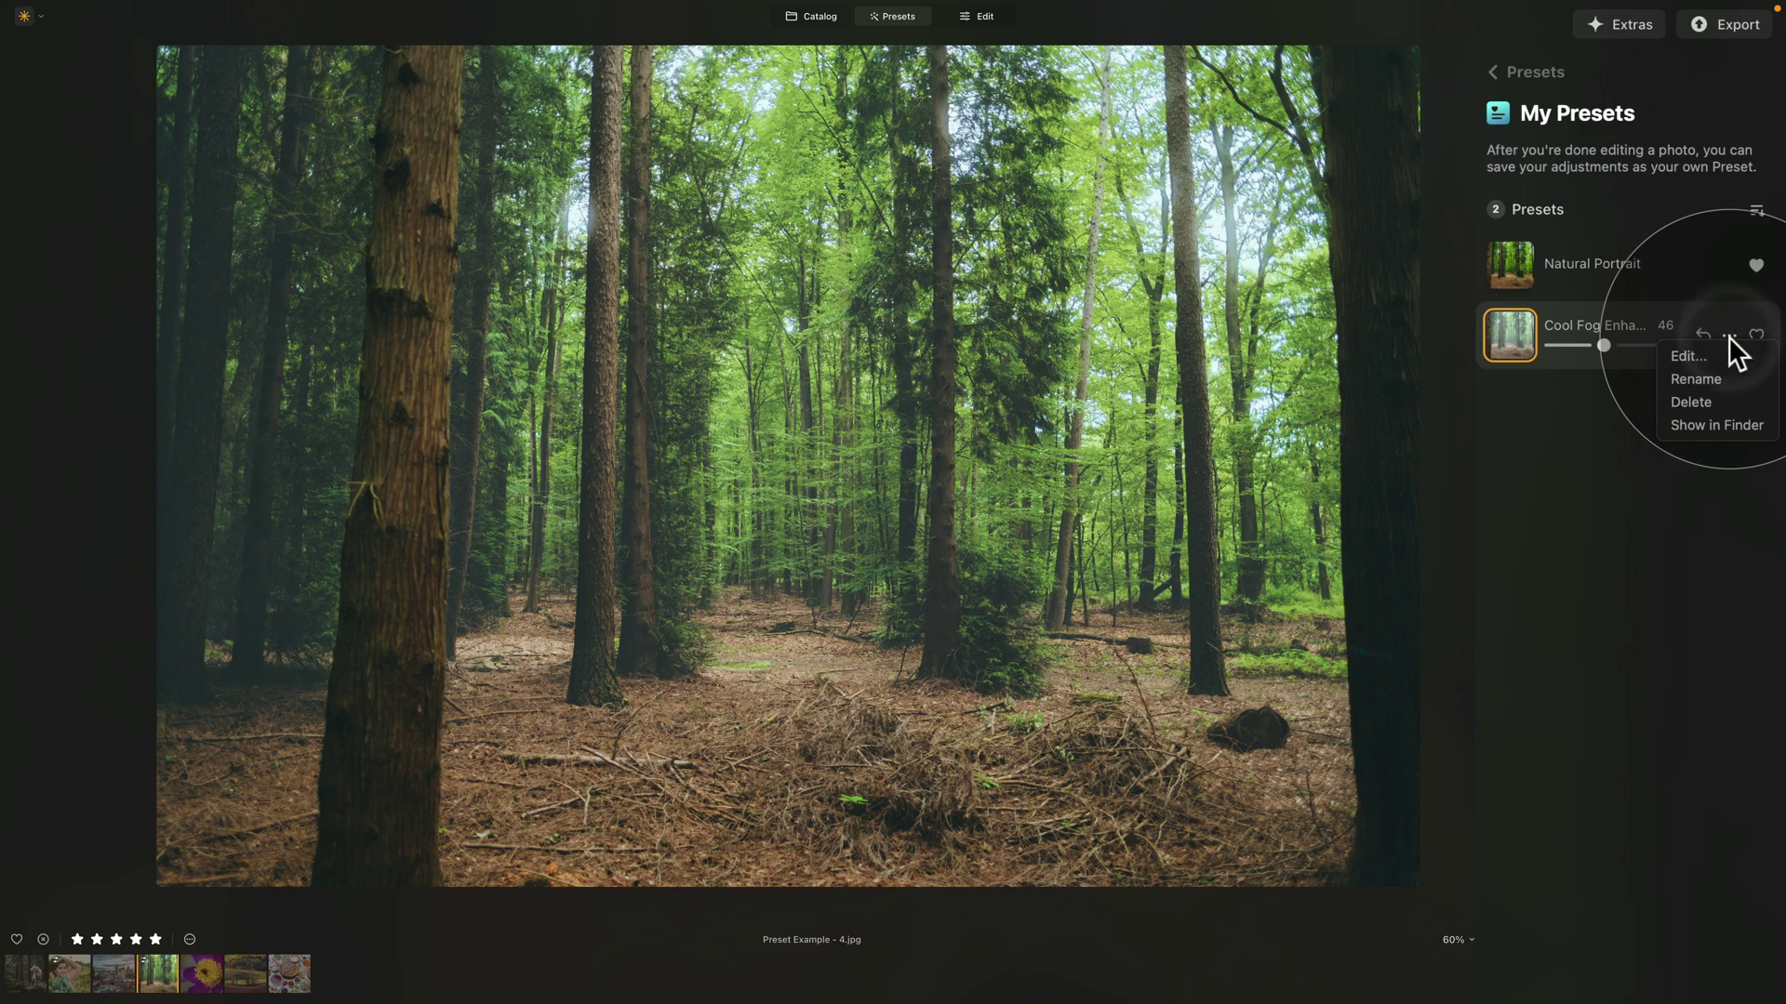
pyautogui.click(1724, 401)
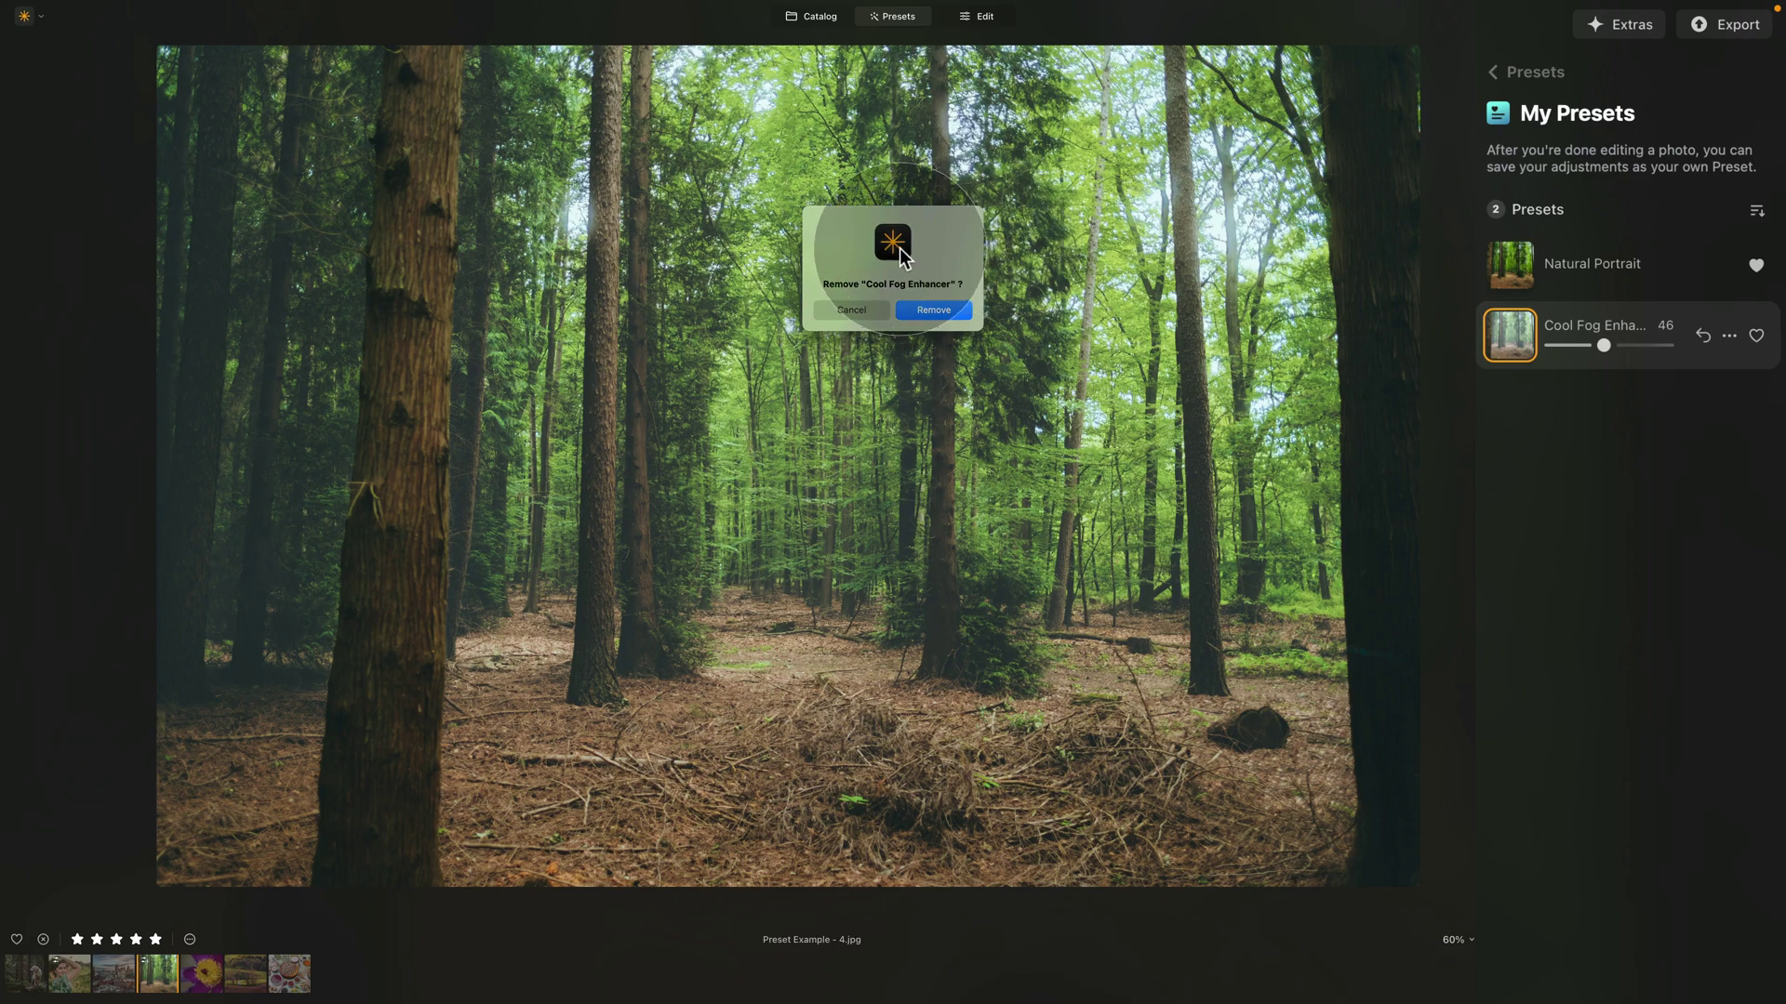
pyautogui.click(932, 311)
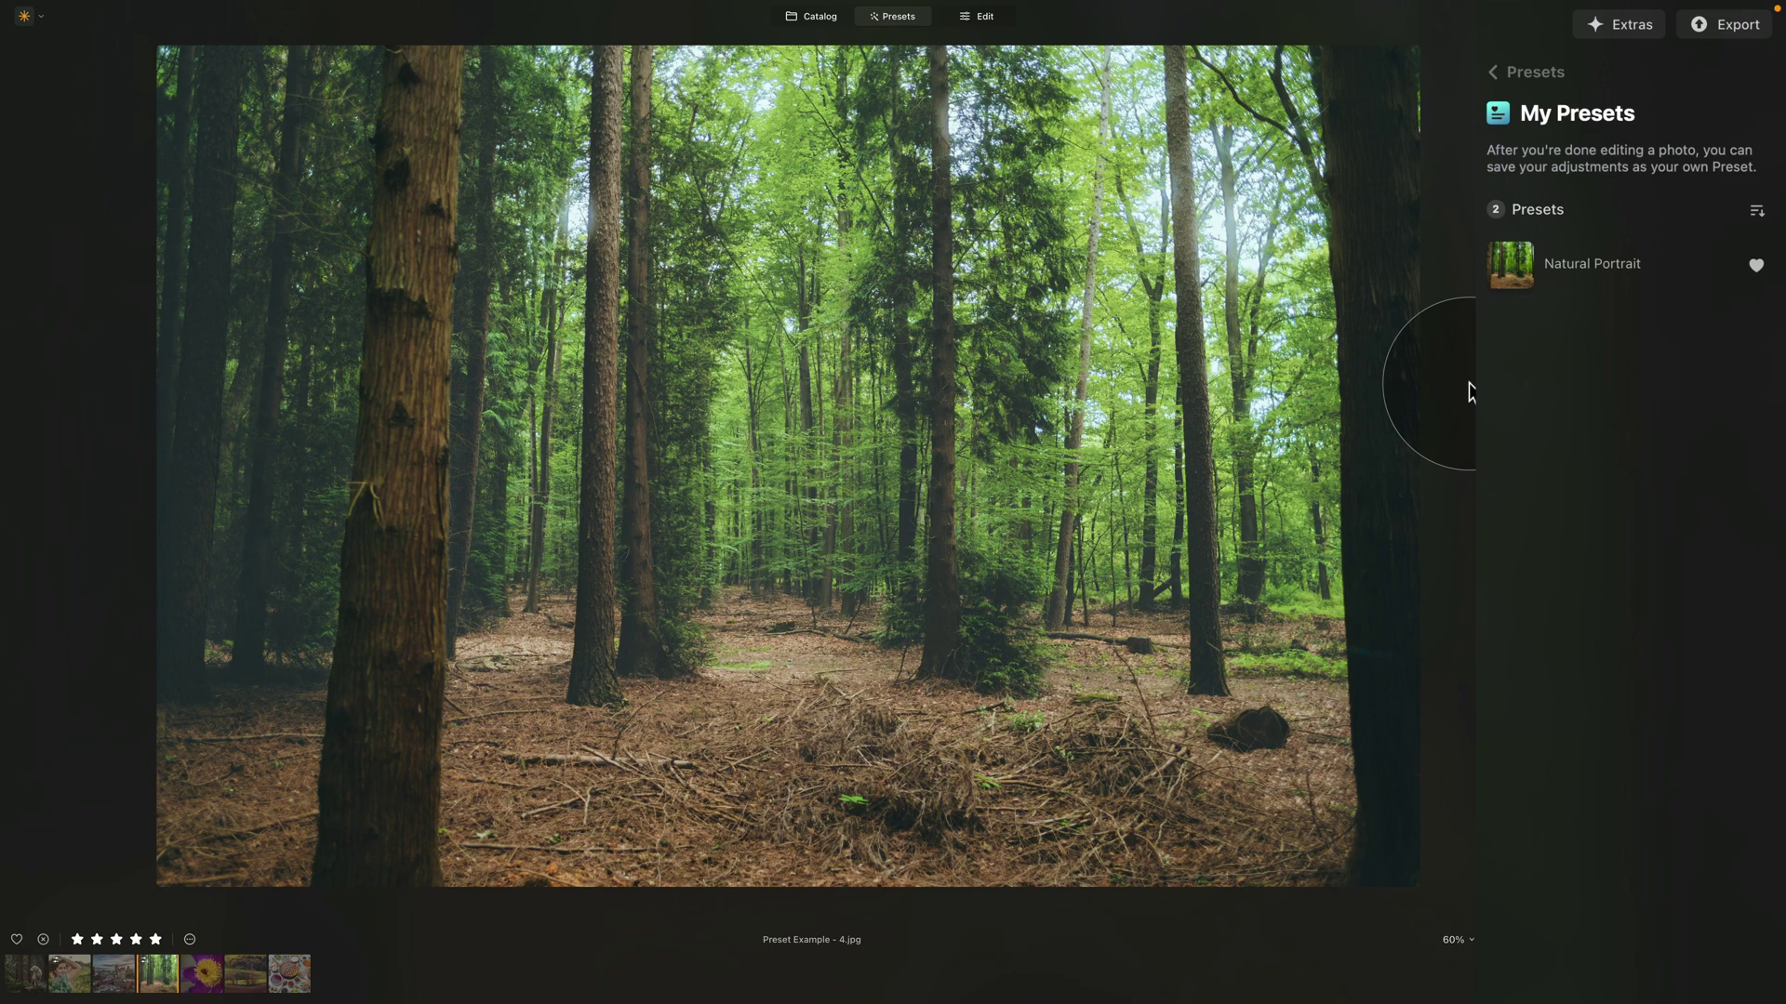
# - Go back to the Presets overview and open the Purchased collections page
pyautogui.click(1492, 72)
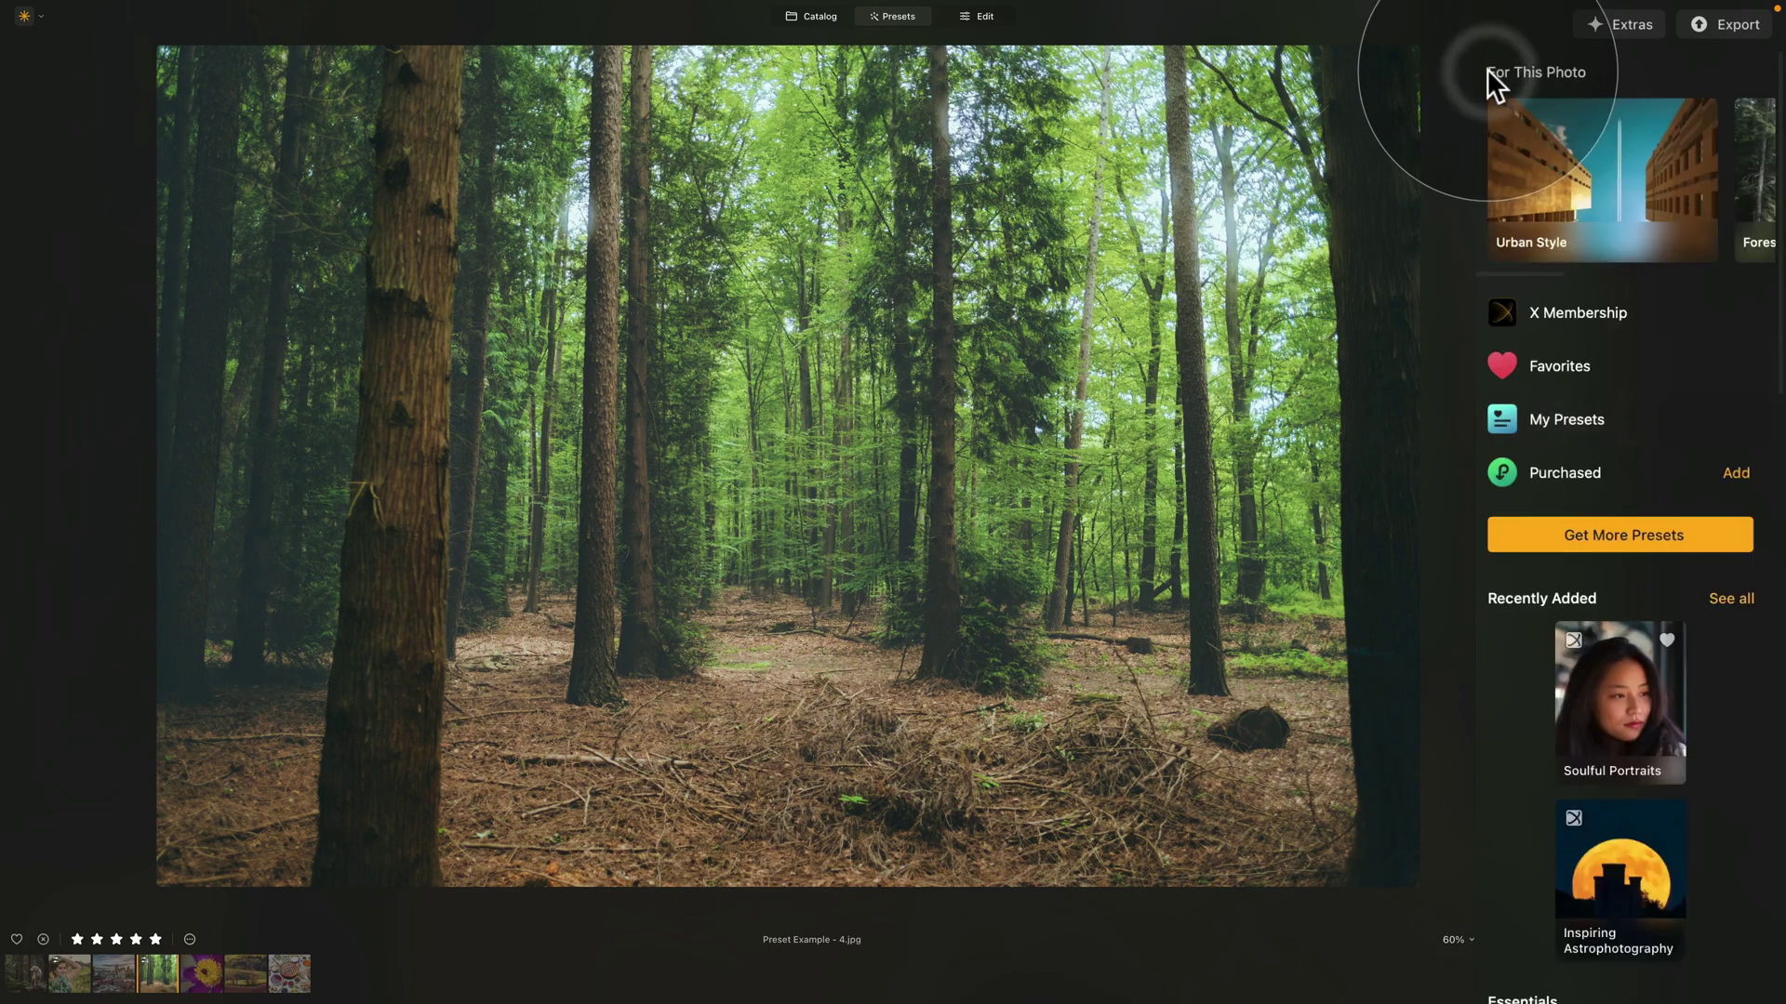
pyautogui.click(1570, 474)
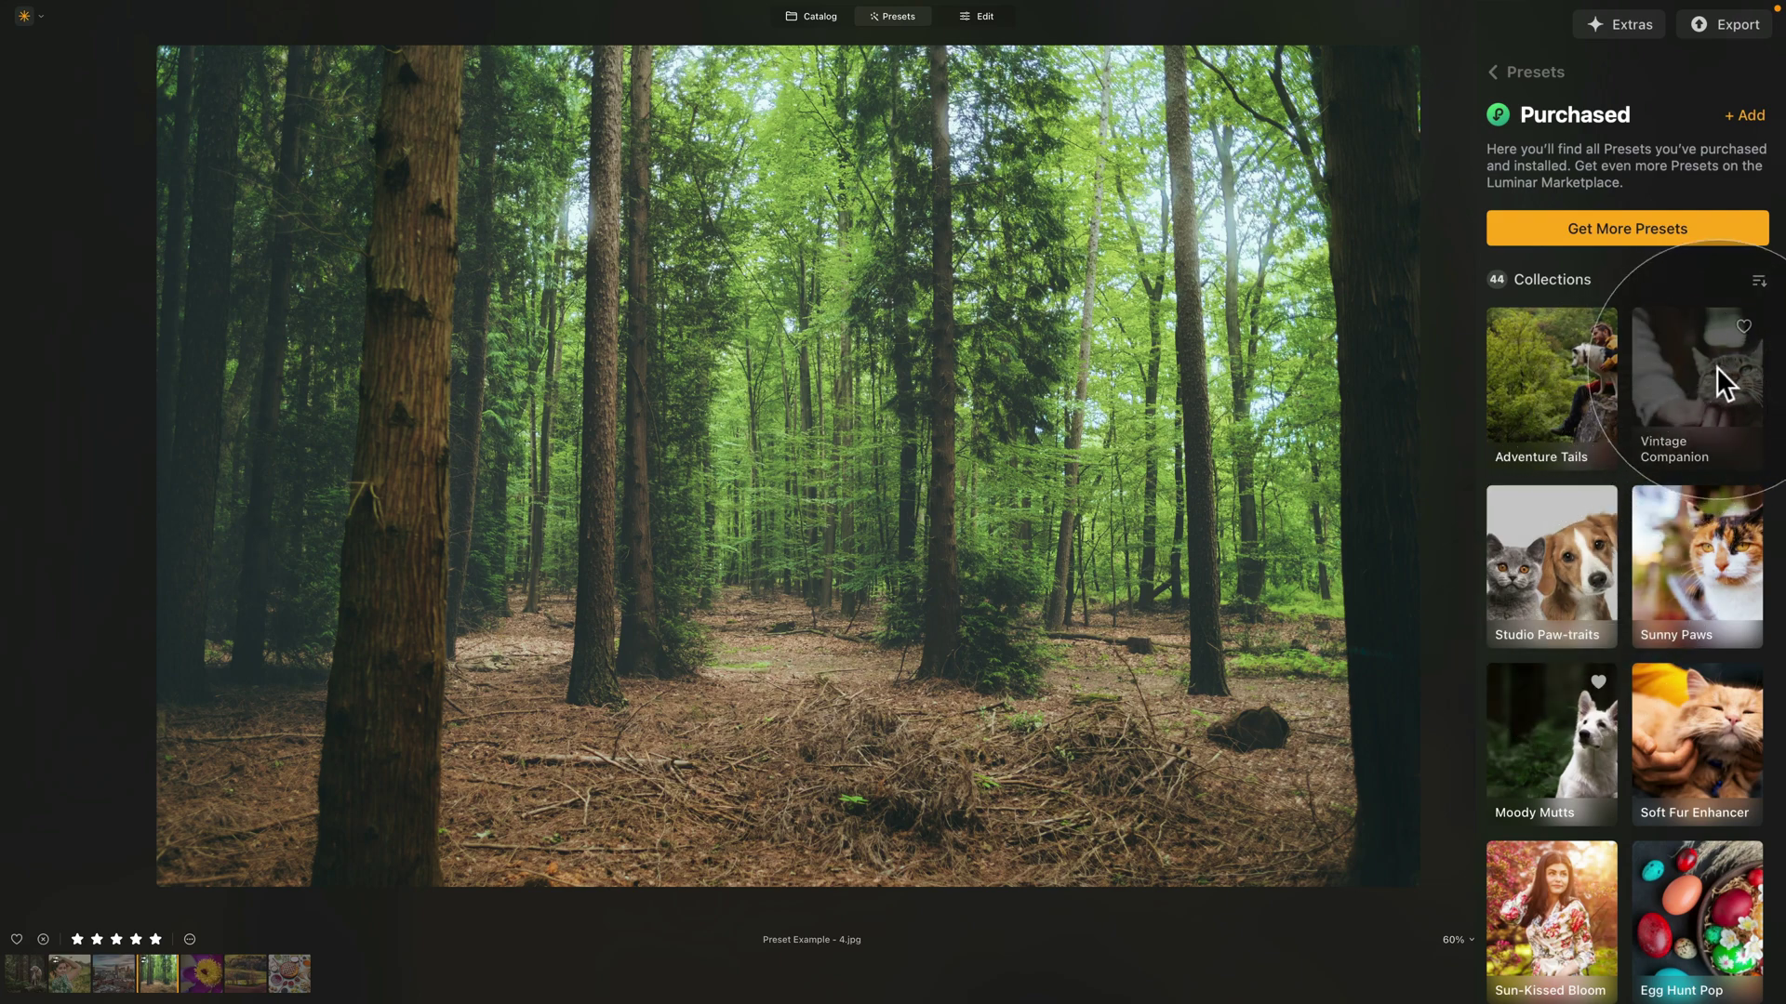
# - Sort the collections by Collection Name, Ascending and Descending, then return to Recently Added
pyautogui.click(1757, 281)
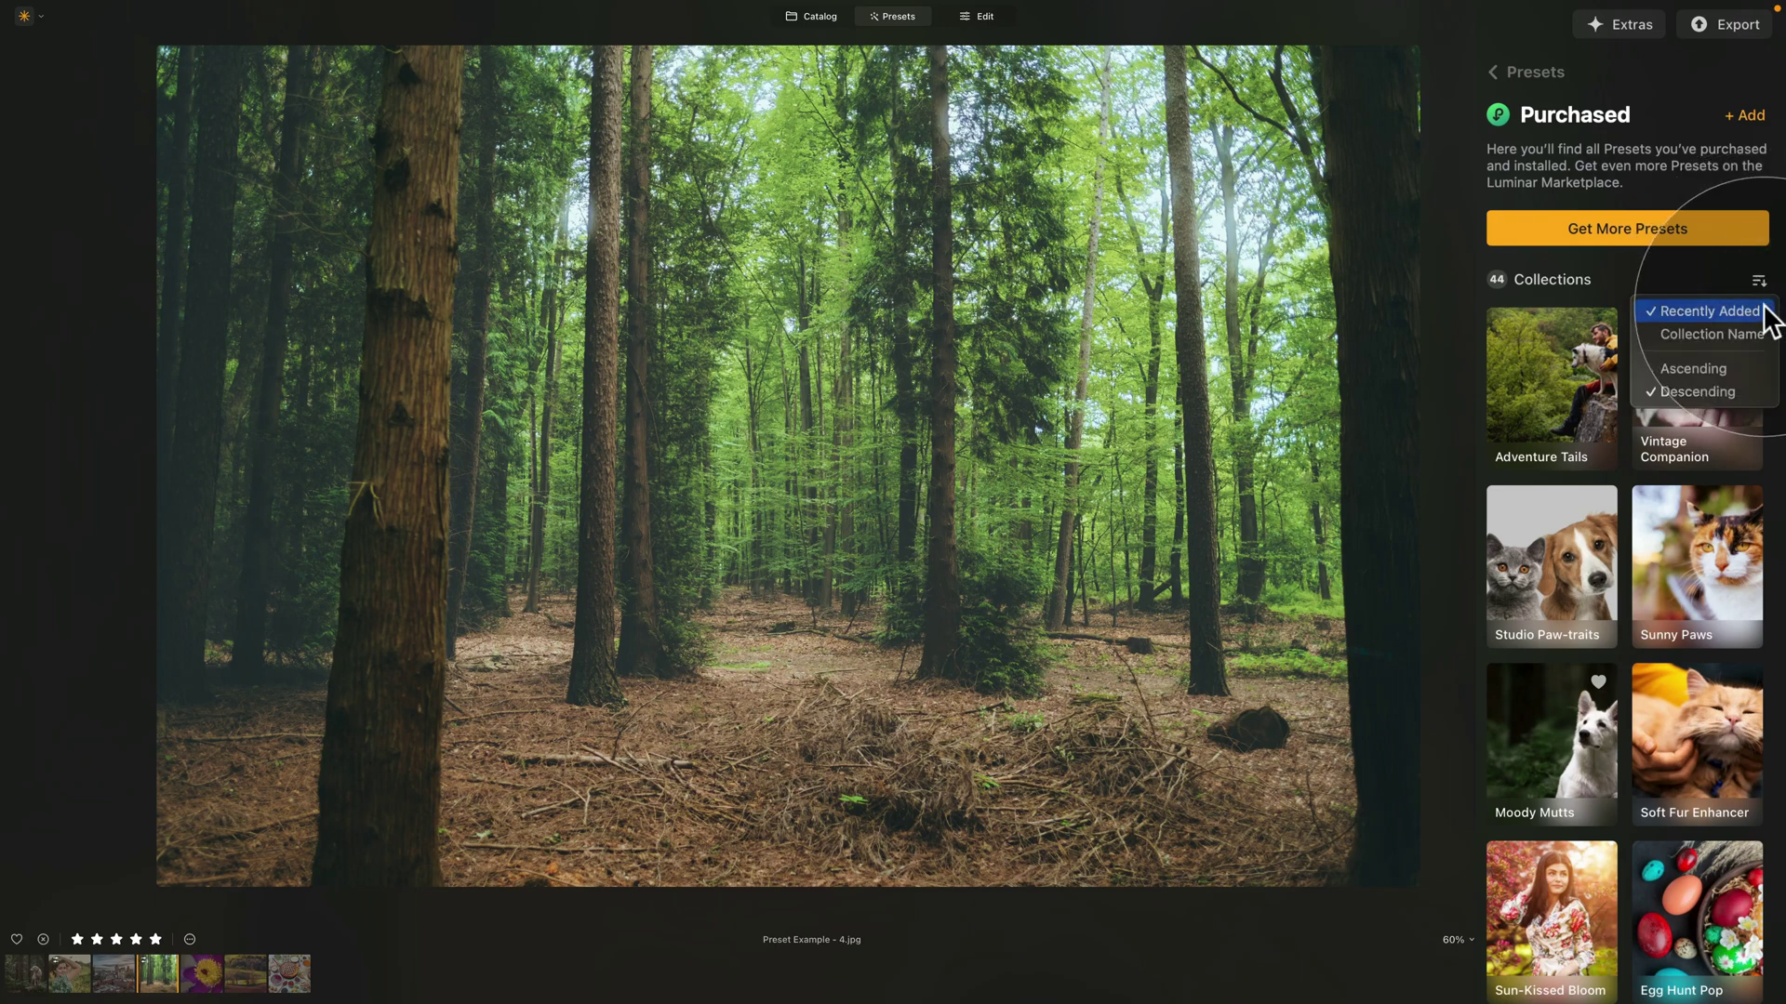
pyautogui.click(1754, 335)
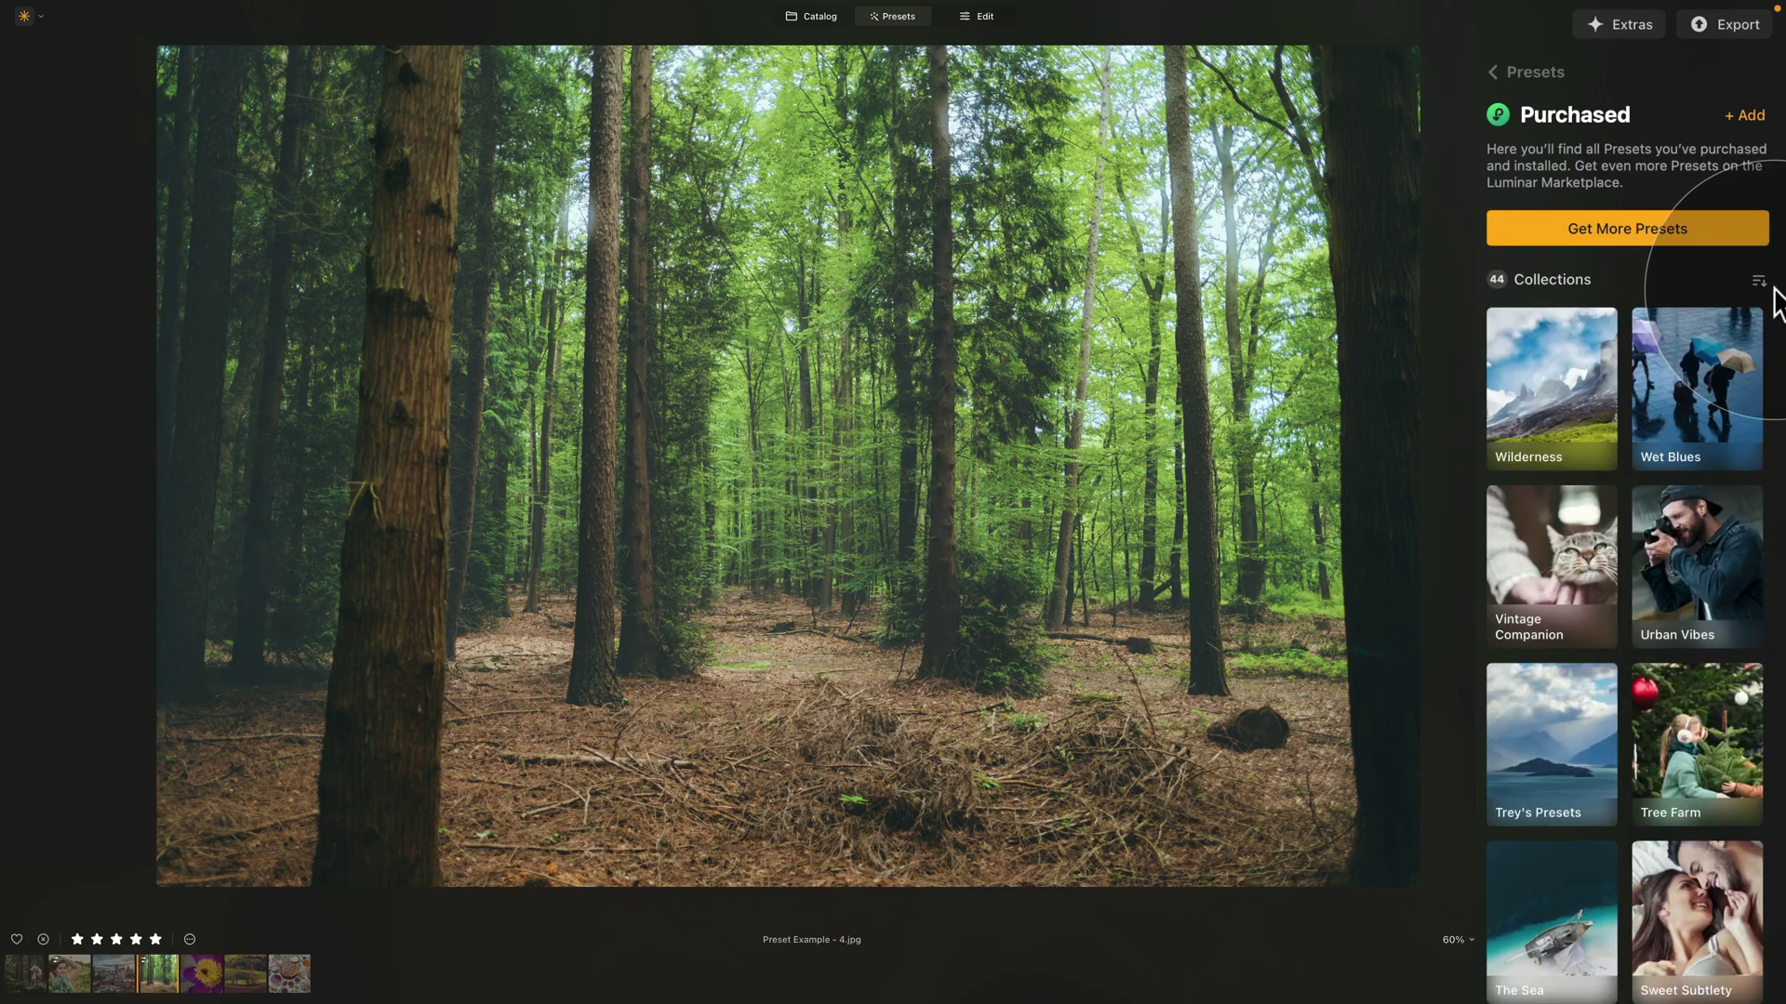
pyautogui.click(1759, 283)
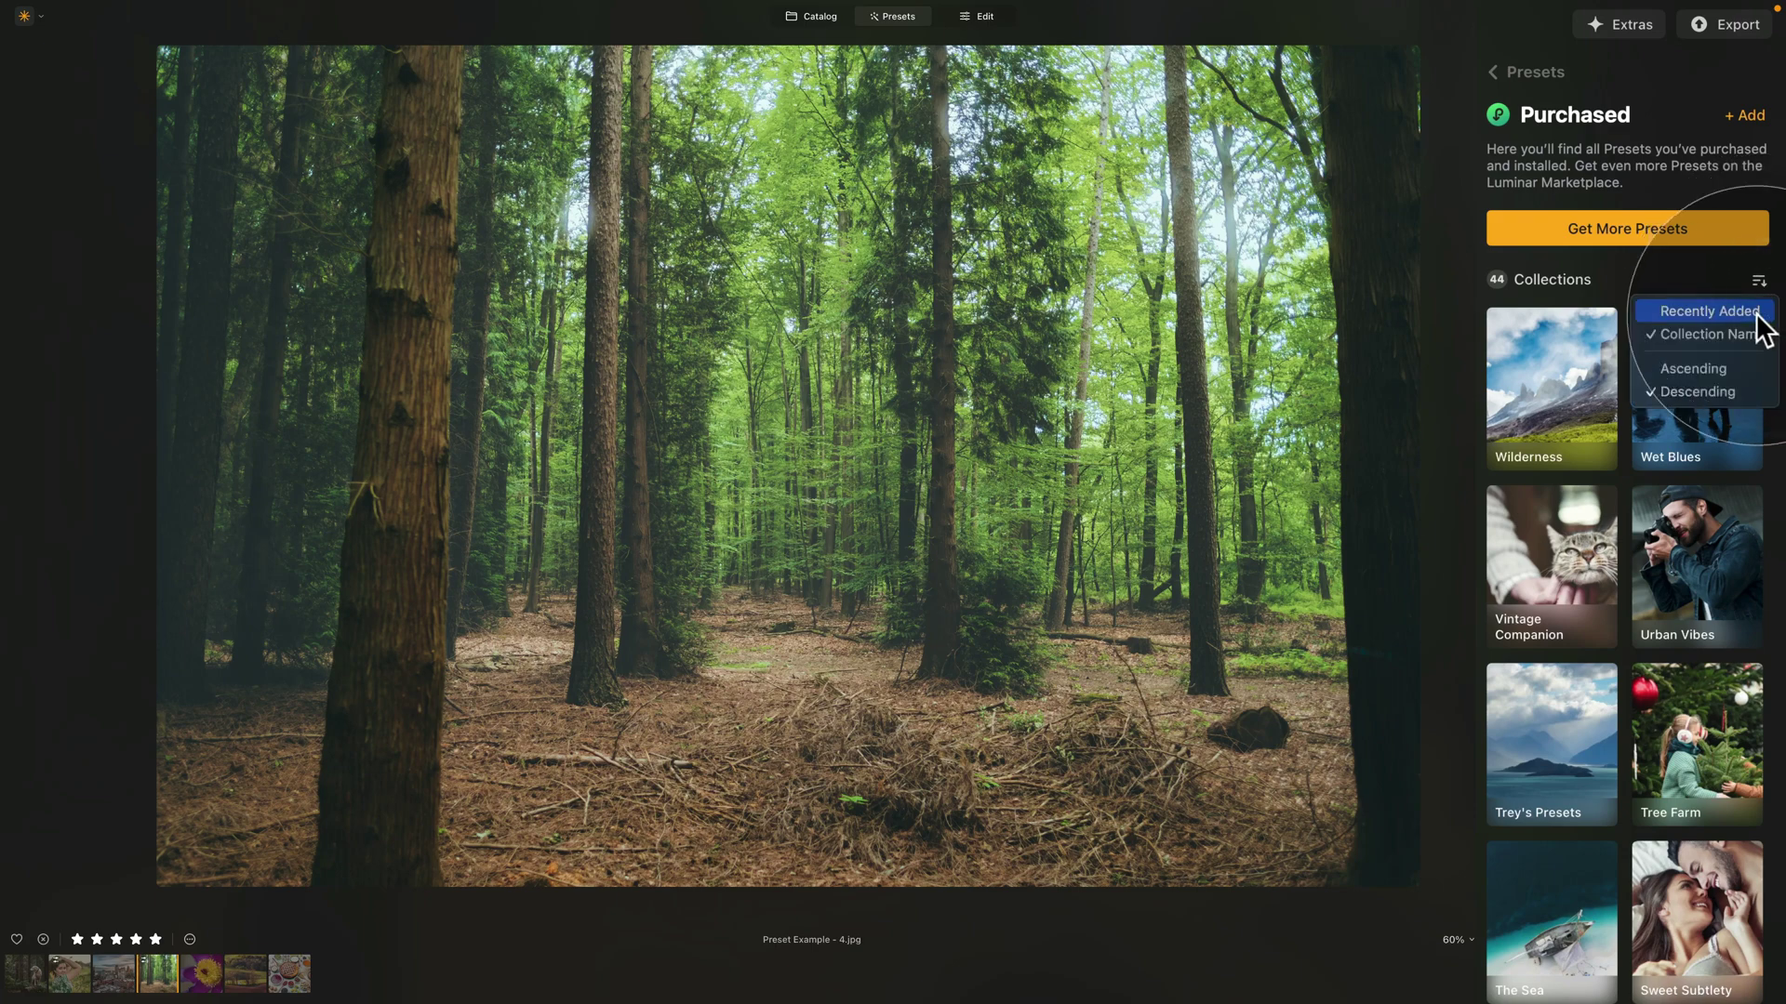
pyautogui.click(1722, 370)
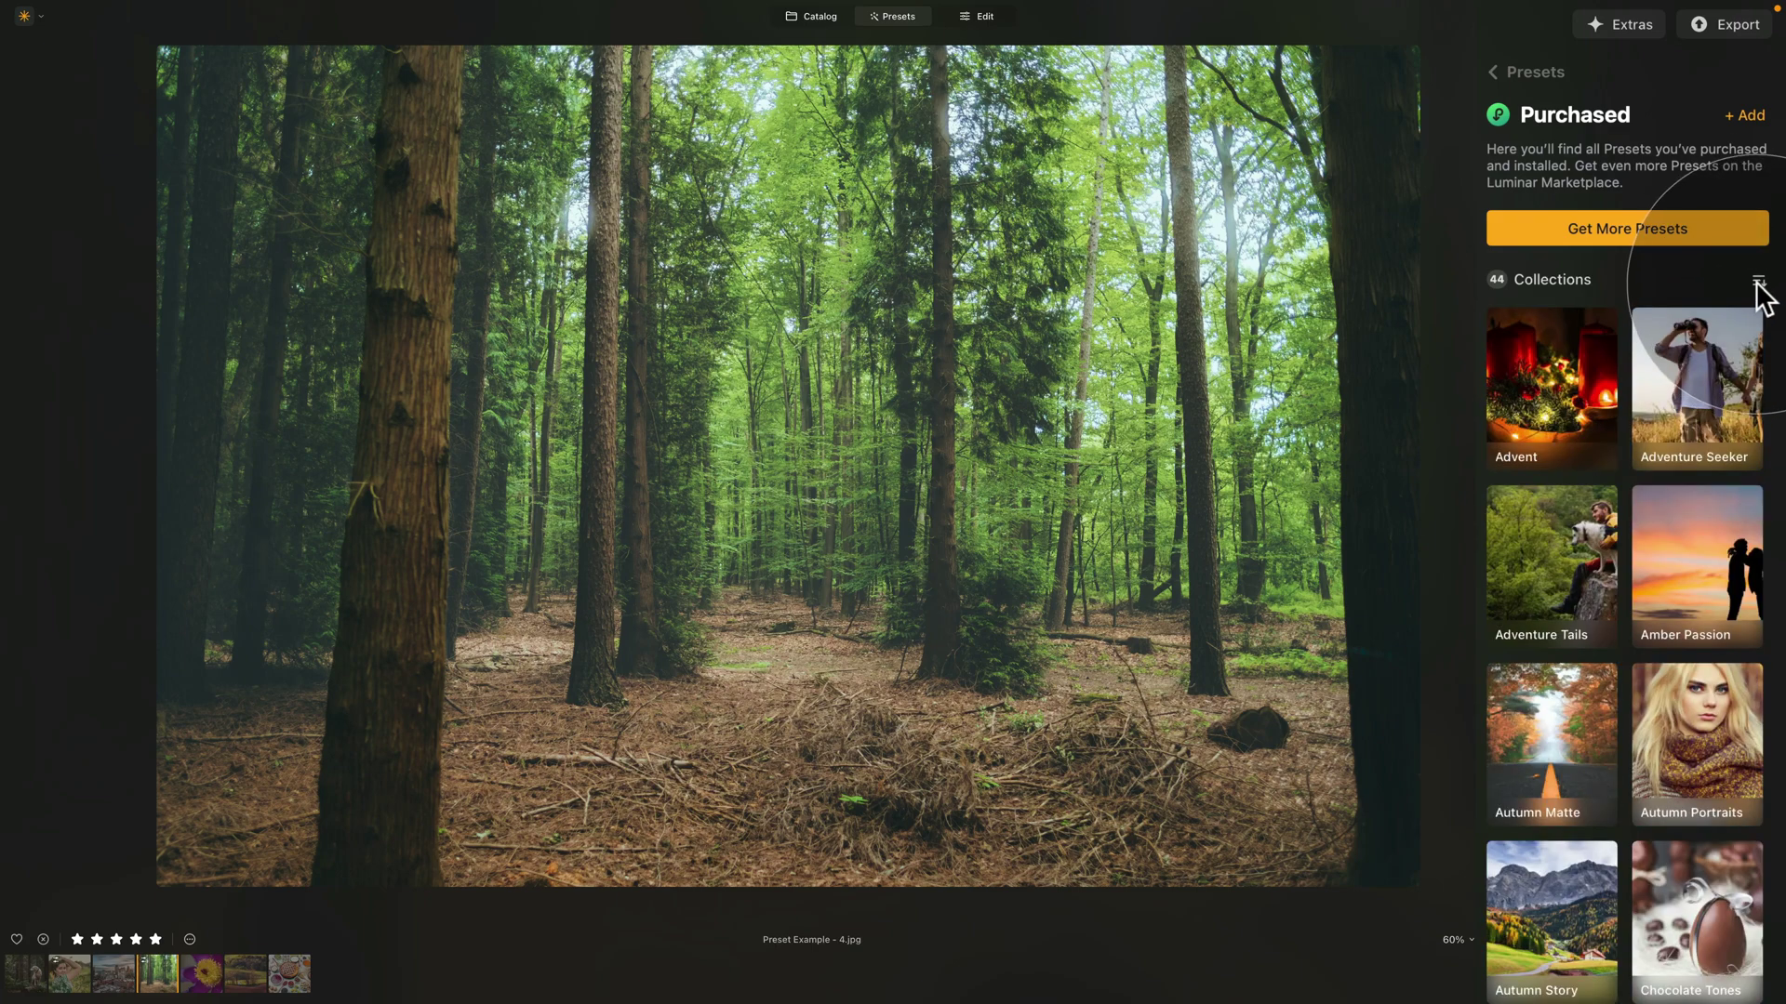
pyautogui.click(1759, 281)
pyautogui.click(1745, 393)
pyautogui.click(1759, 282)
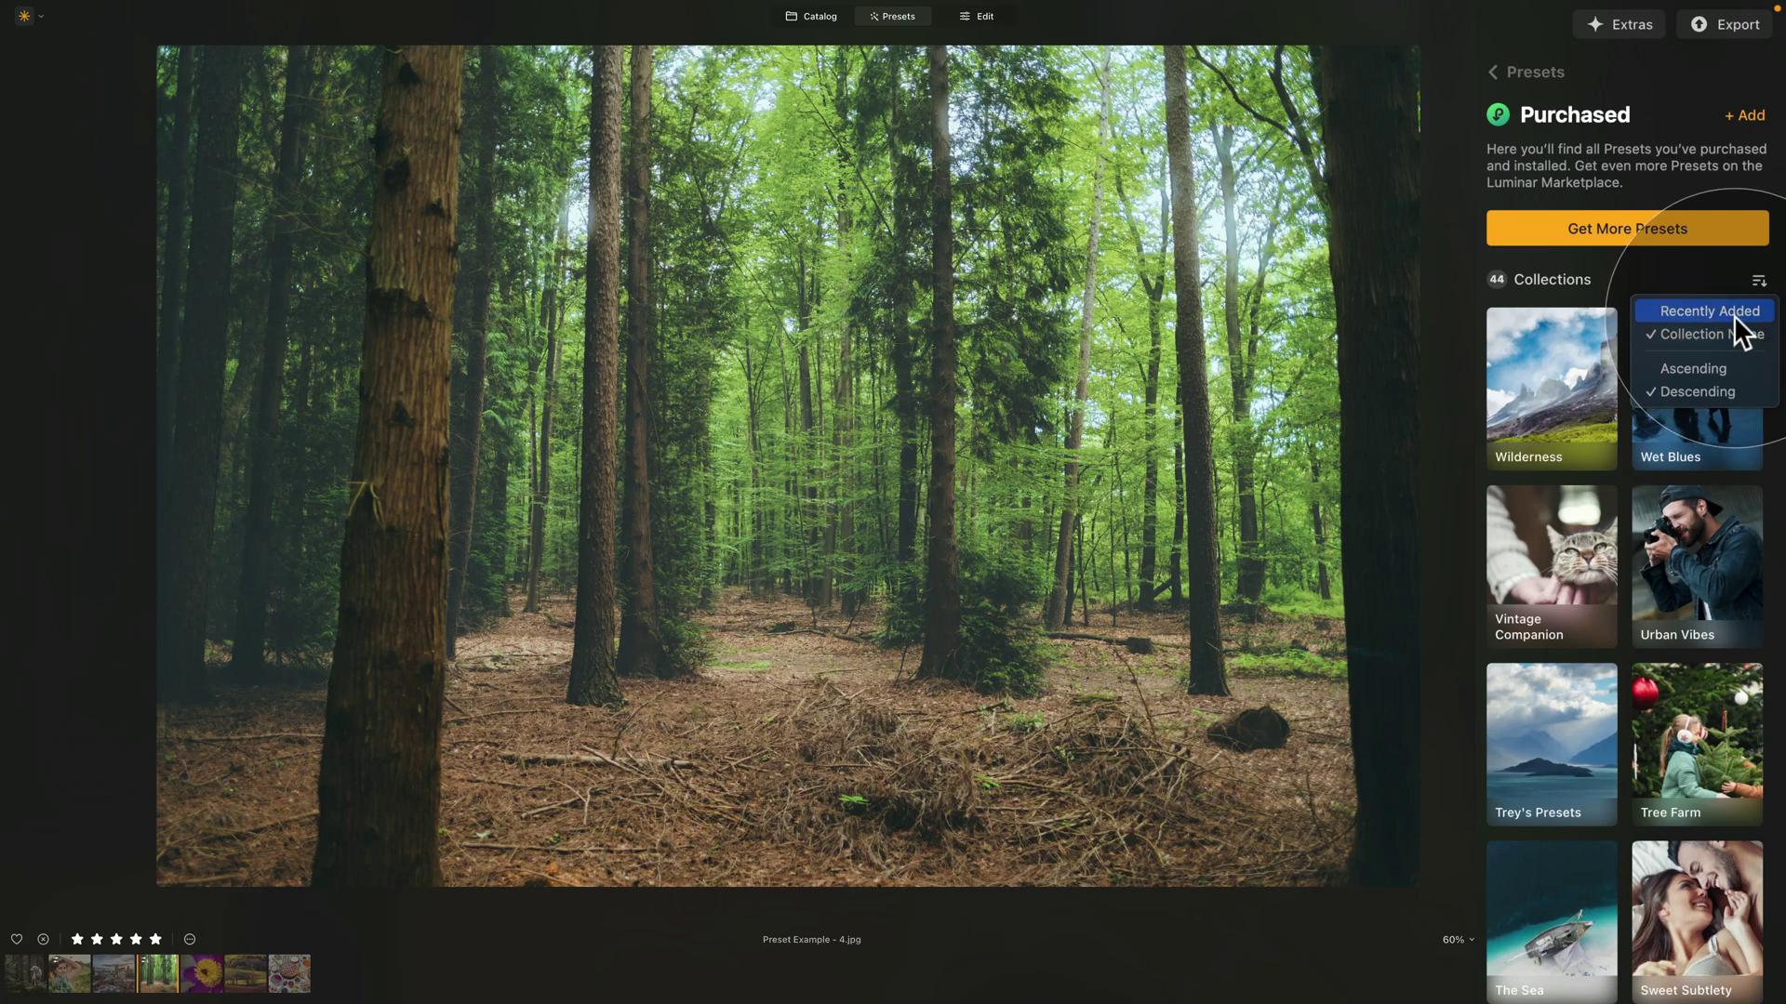
pyautogui.click(1734, 314)
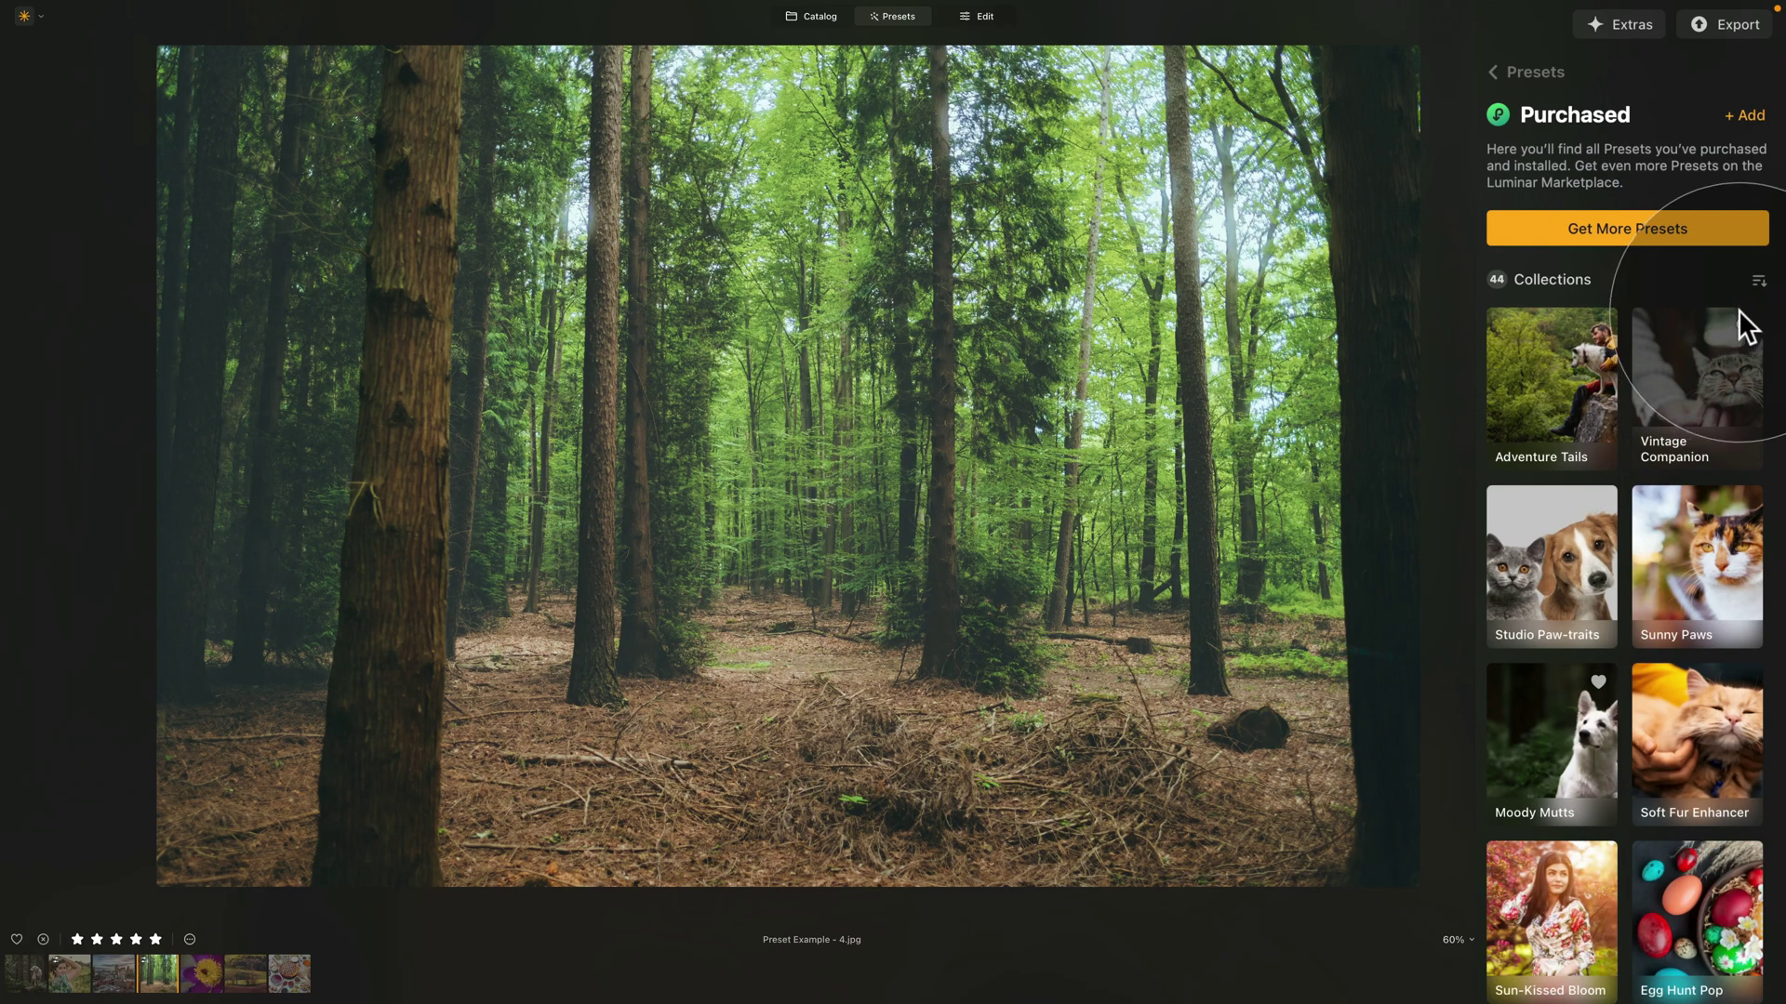
# - Open the Adventure Tails collection's preset list
pyautogui.click(1758, 281)
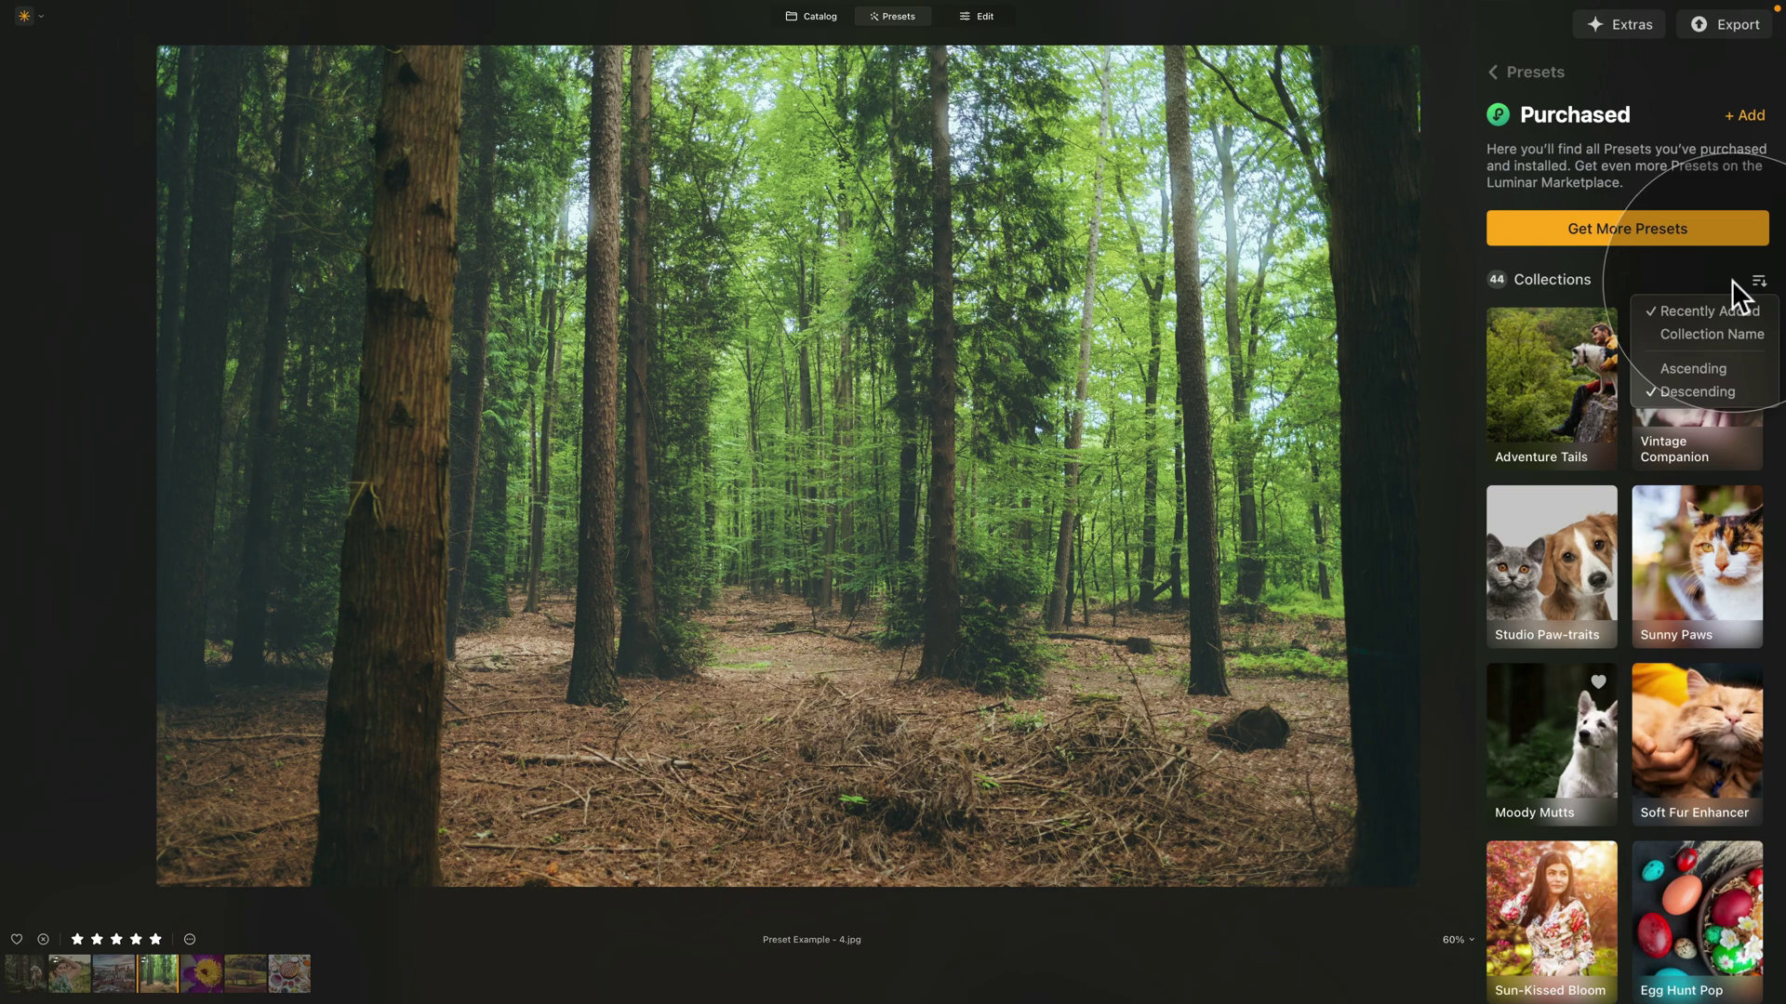
pyautogui.click(1732, 281)
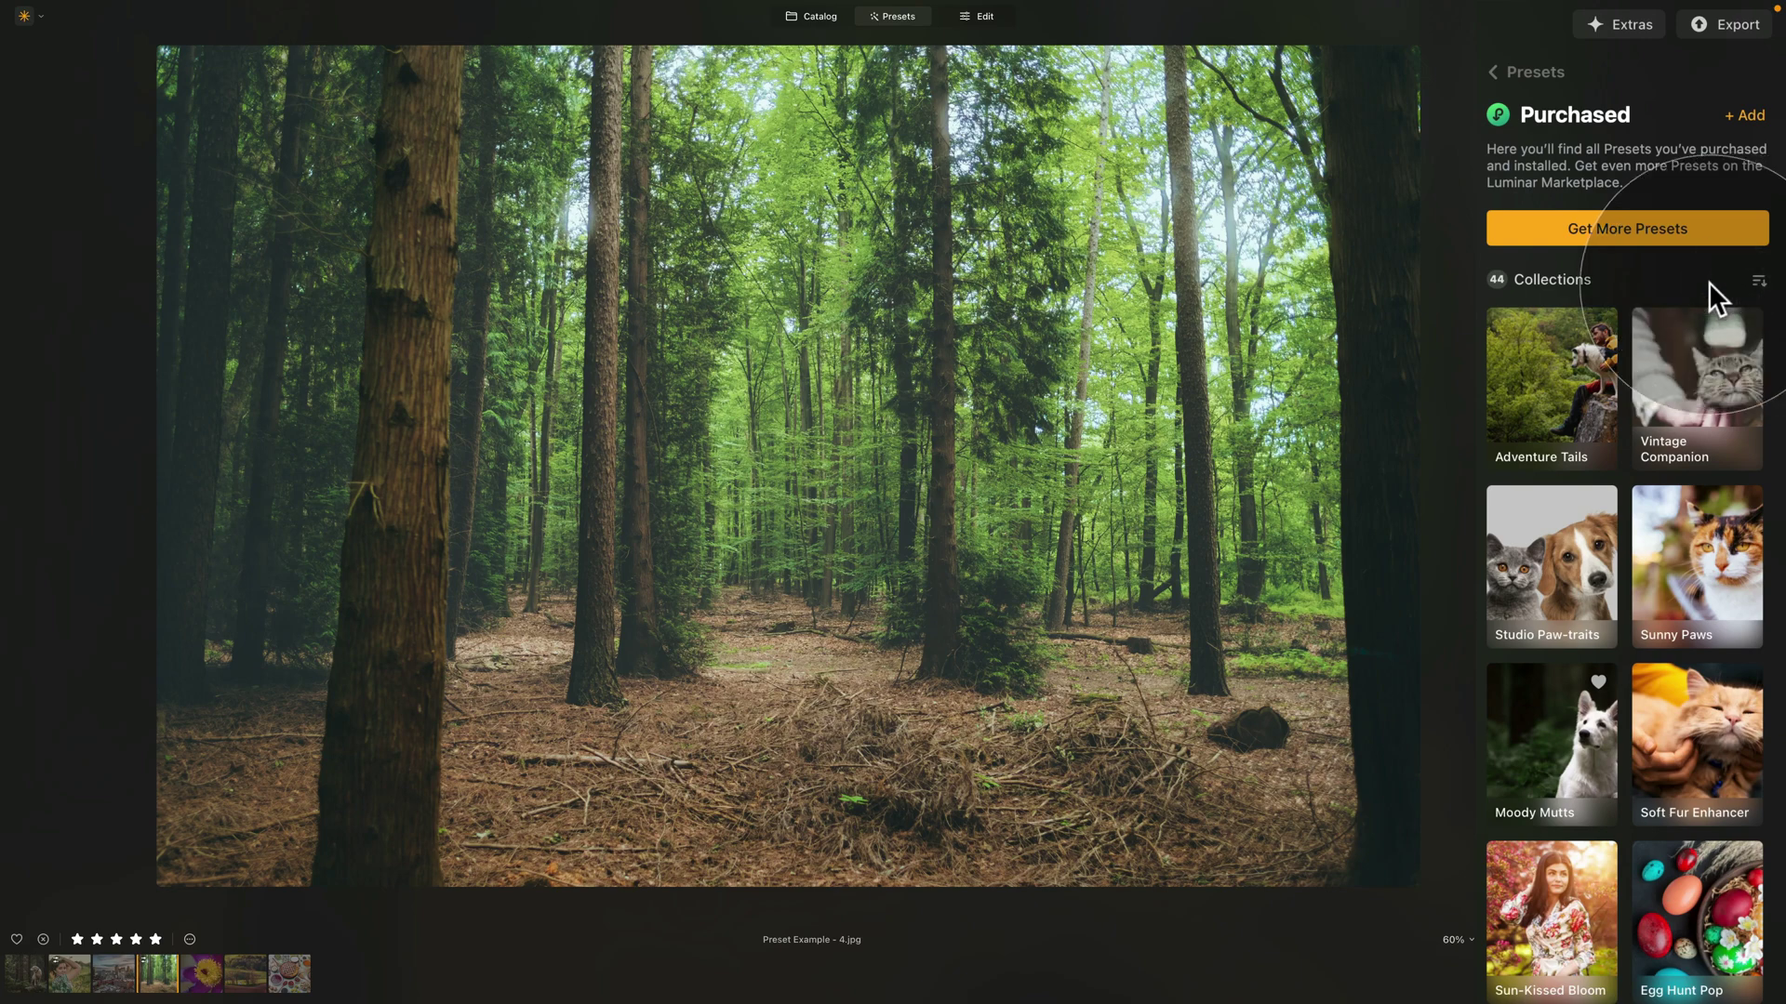
pyautogui.click(1557, 393)
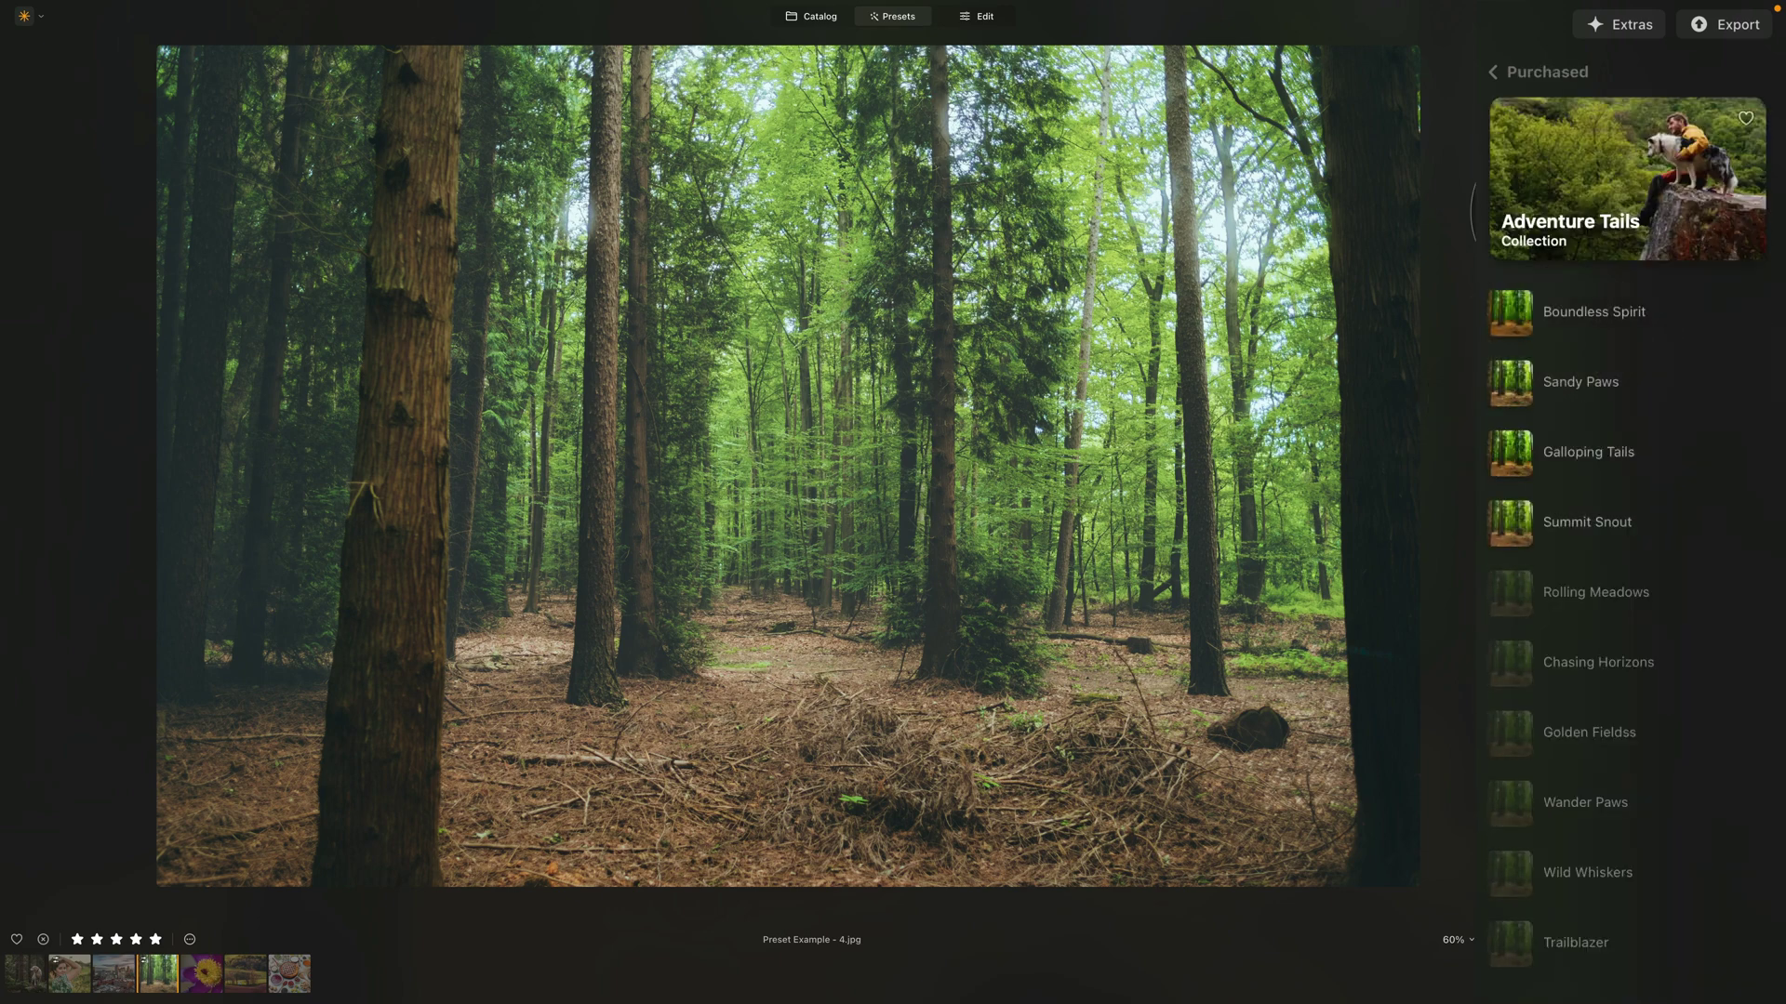
# - Try Boundless Spirit, Sandy Paws, Galloping Tails and Summit Snout at 36, undo it, and return to Purchased
pyautogui.click(1506, 326)
pyautogui.click(1570, 389)
pyautogui.click(1557, 441)
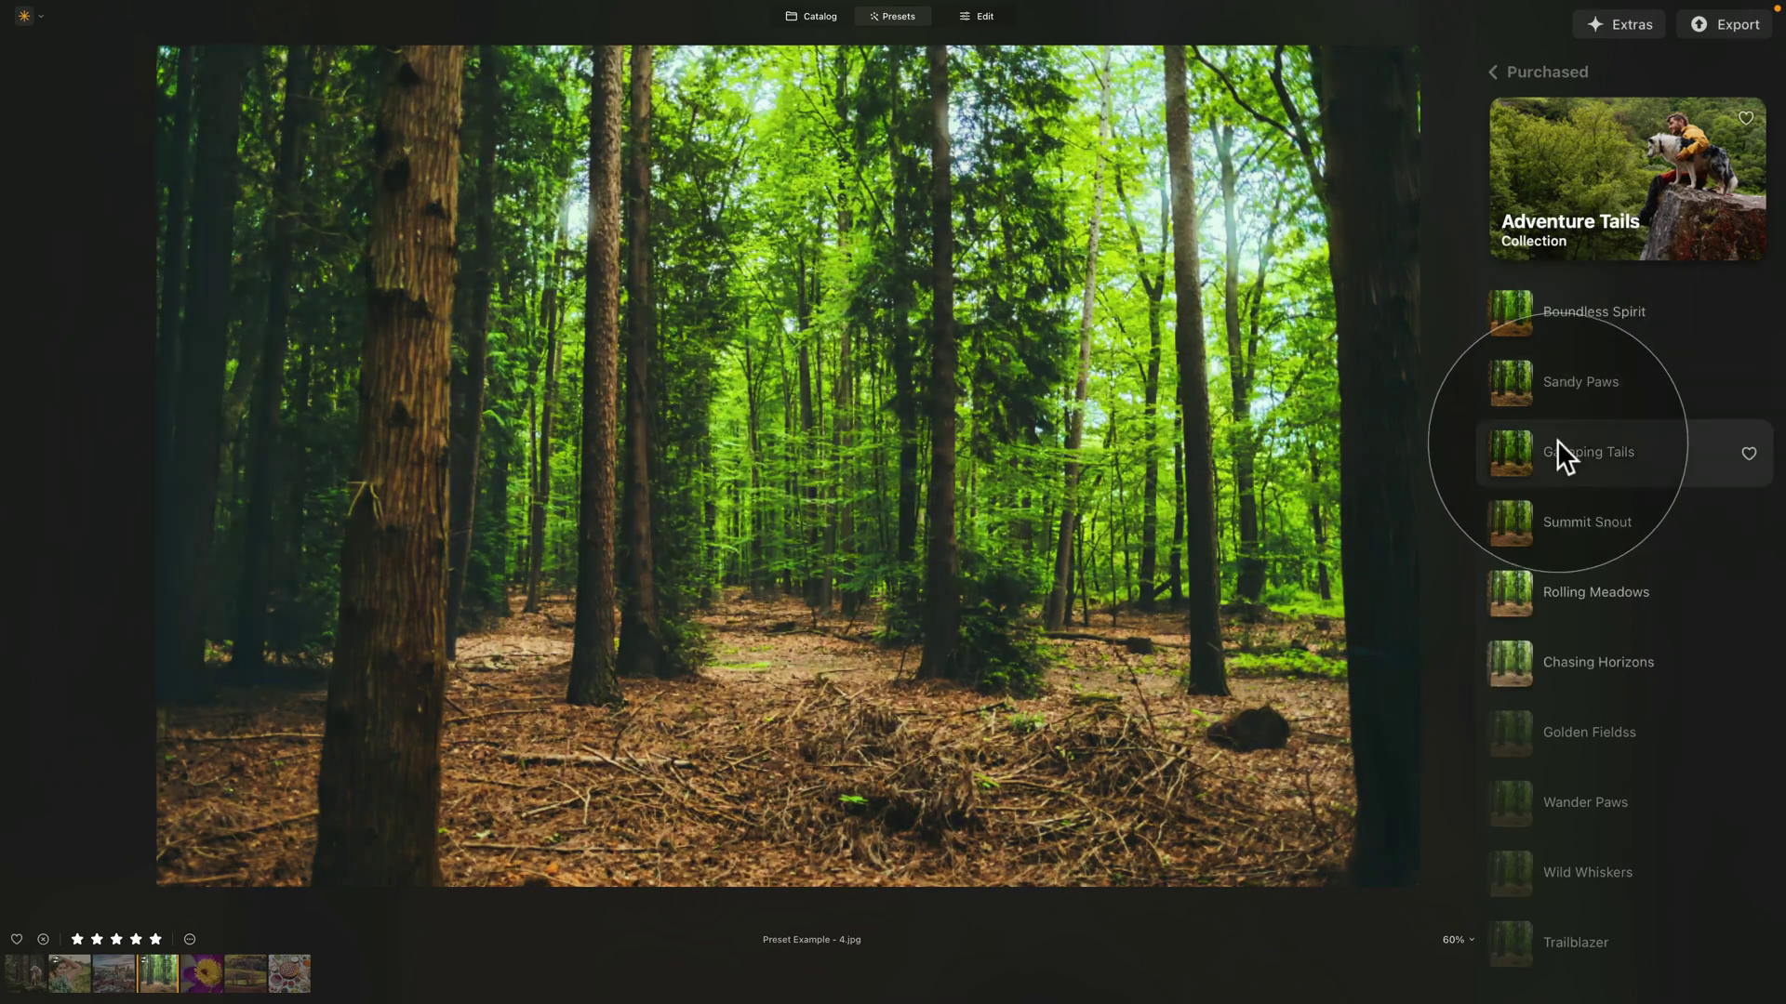
pyautogui.click(1560, 513)
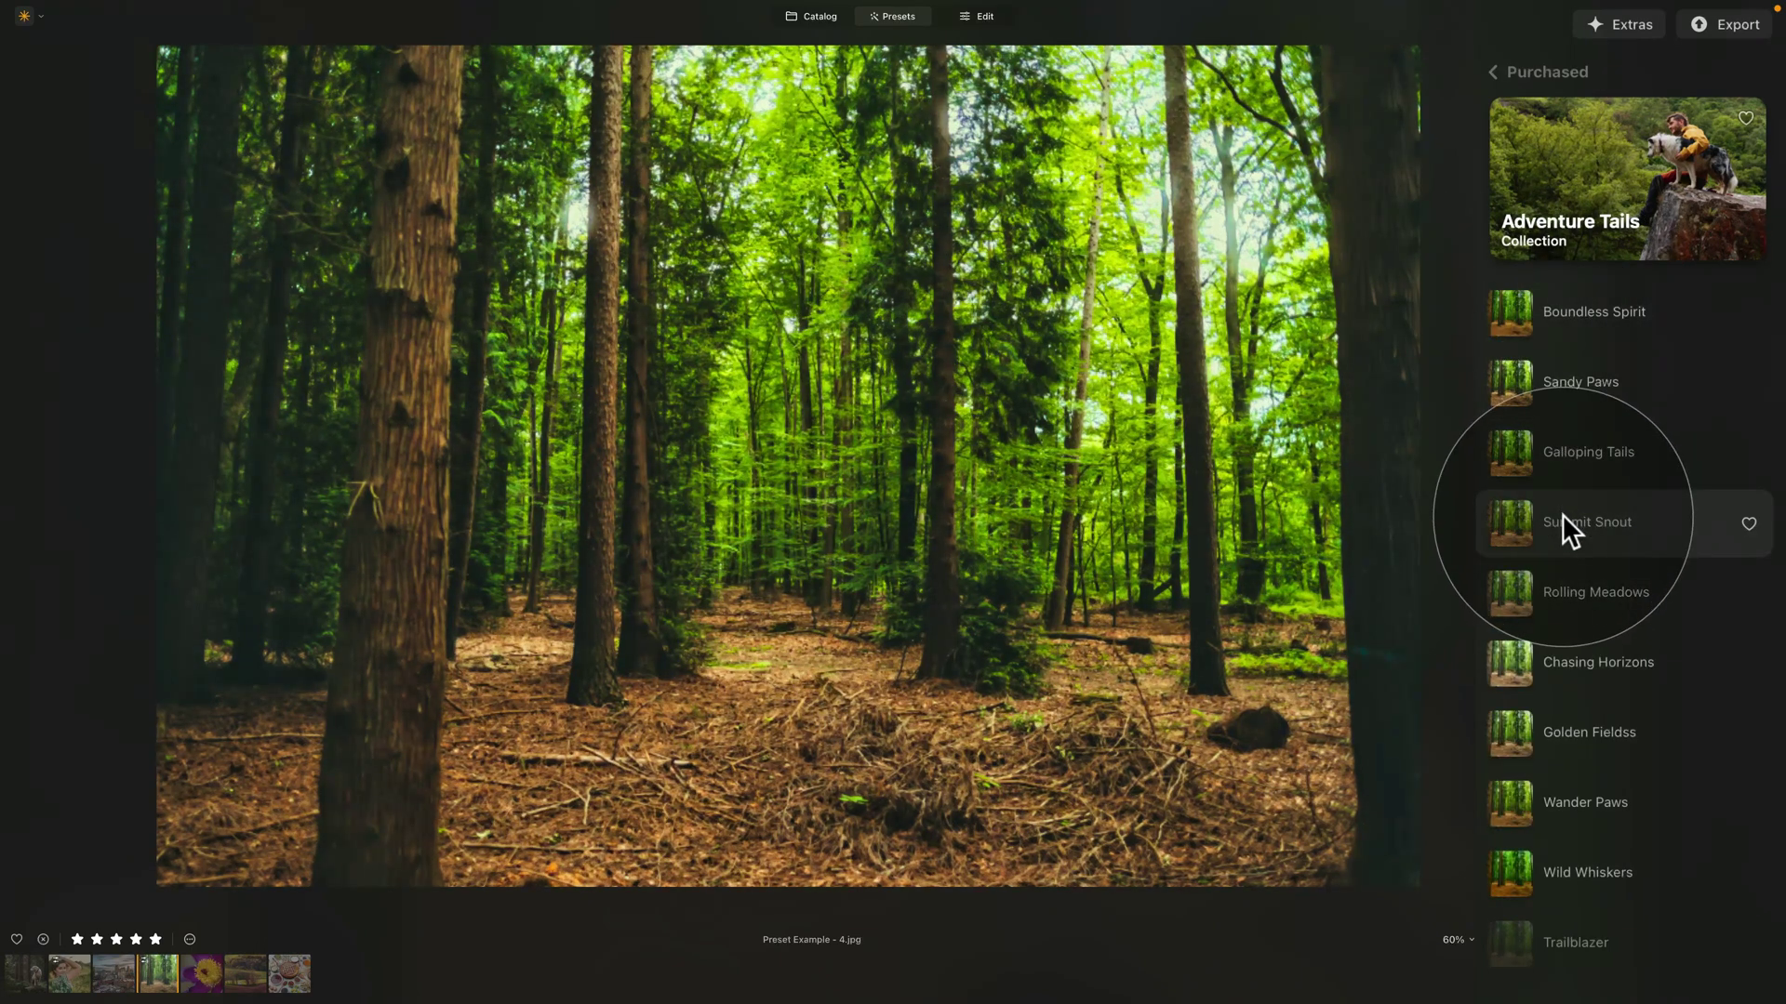
pyautogui.click(1583, 517)
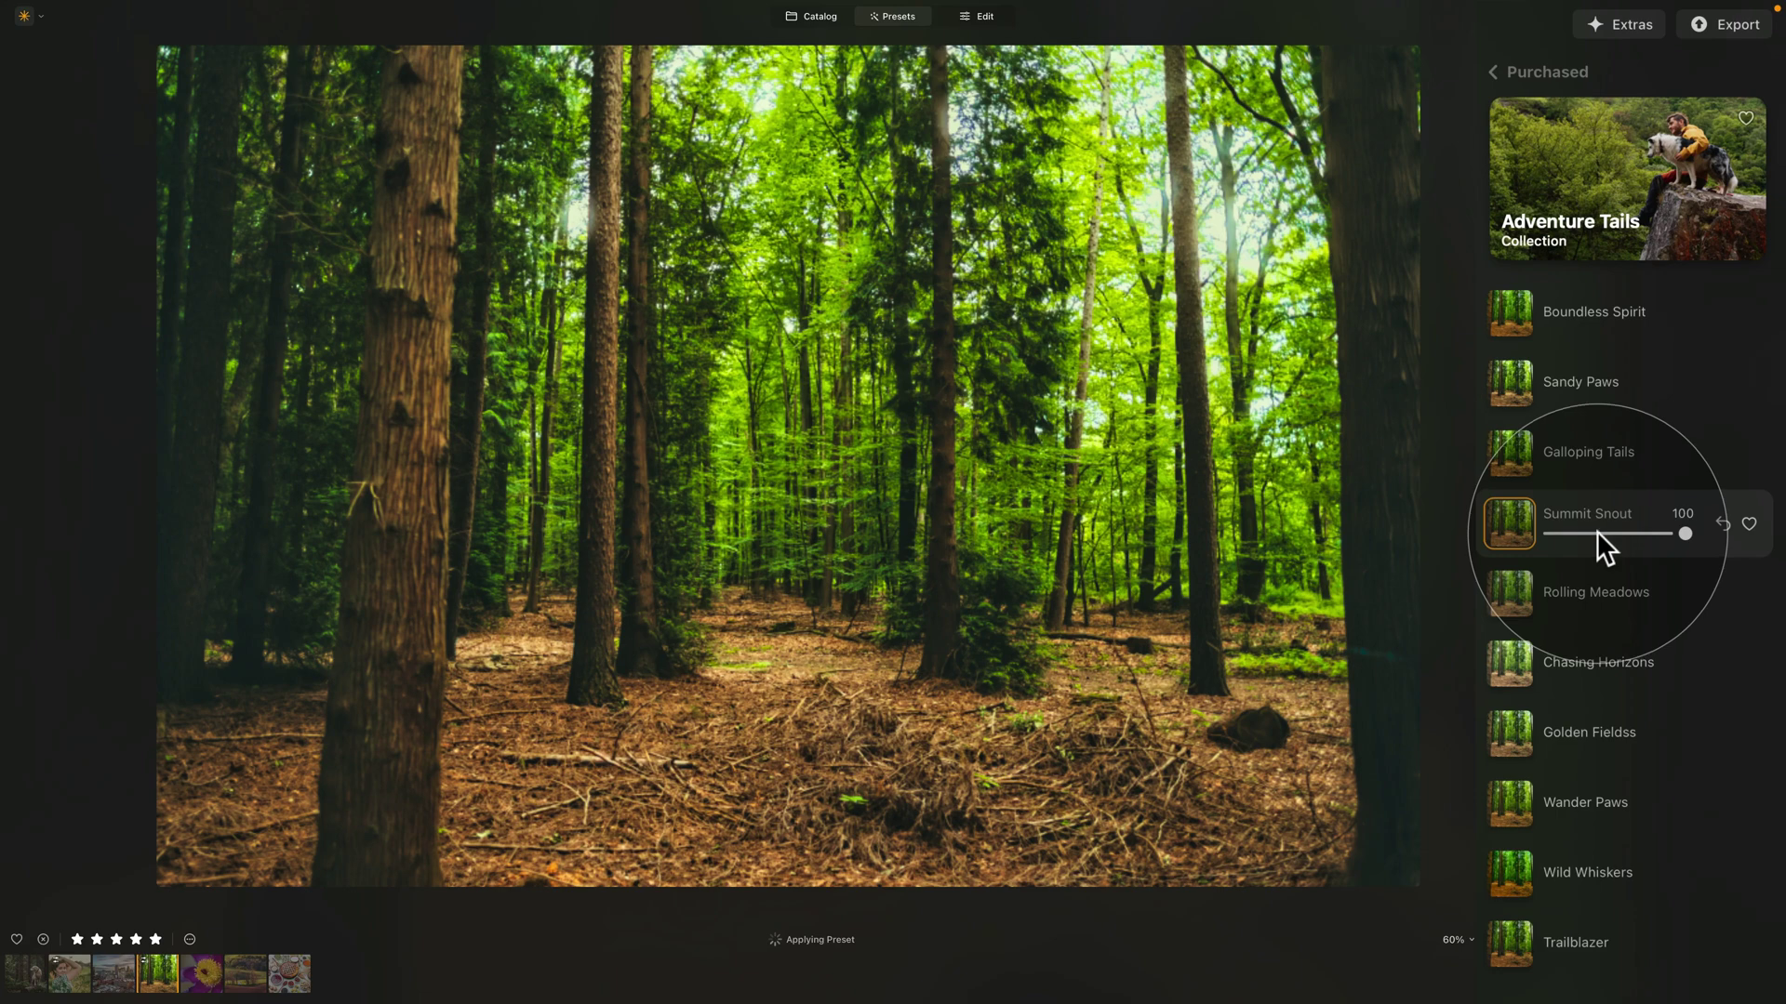
pyautogui.click(1597, 533)
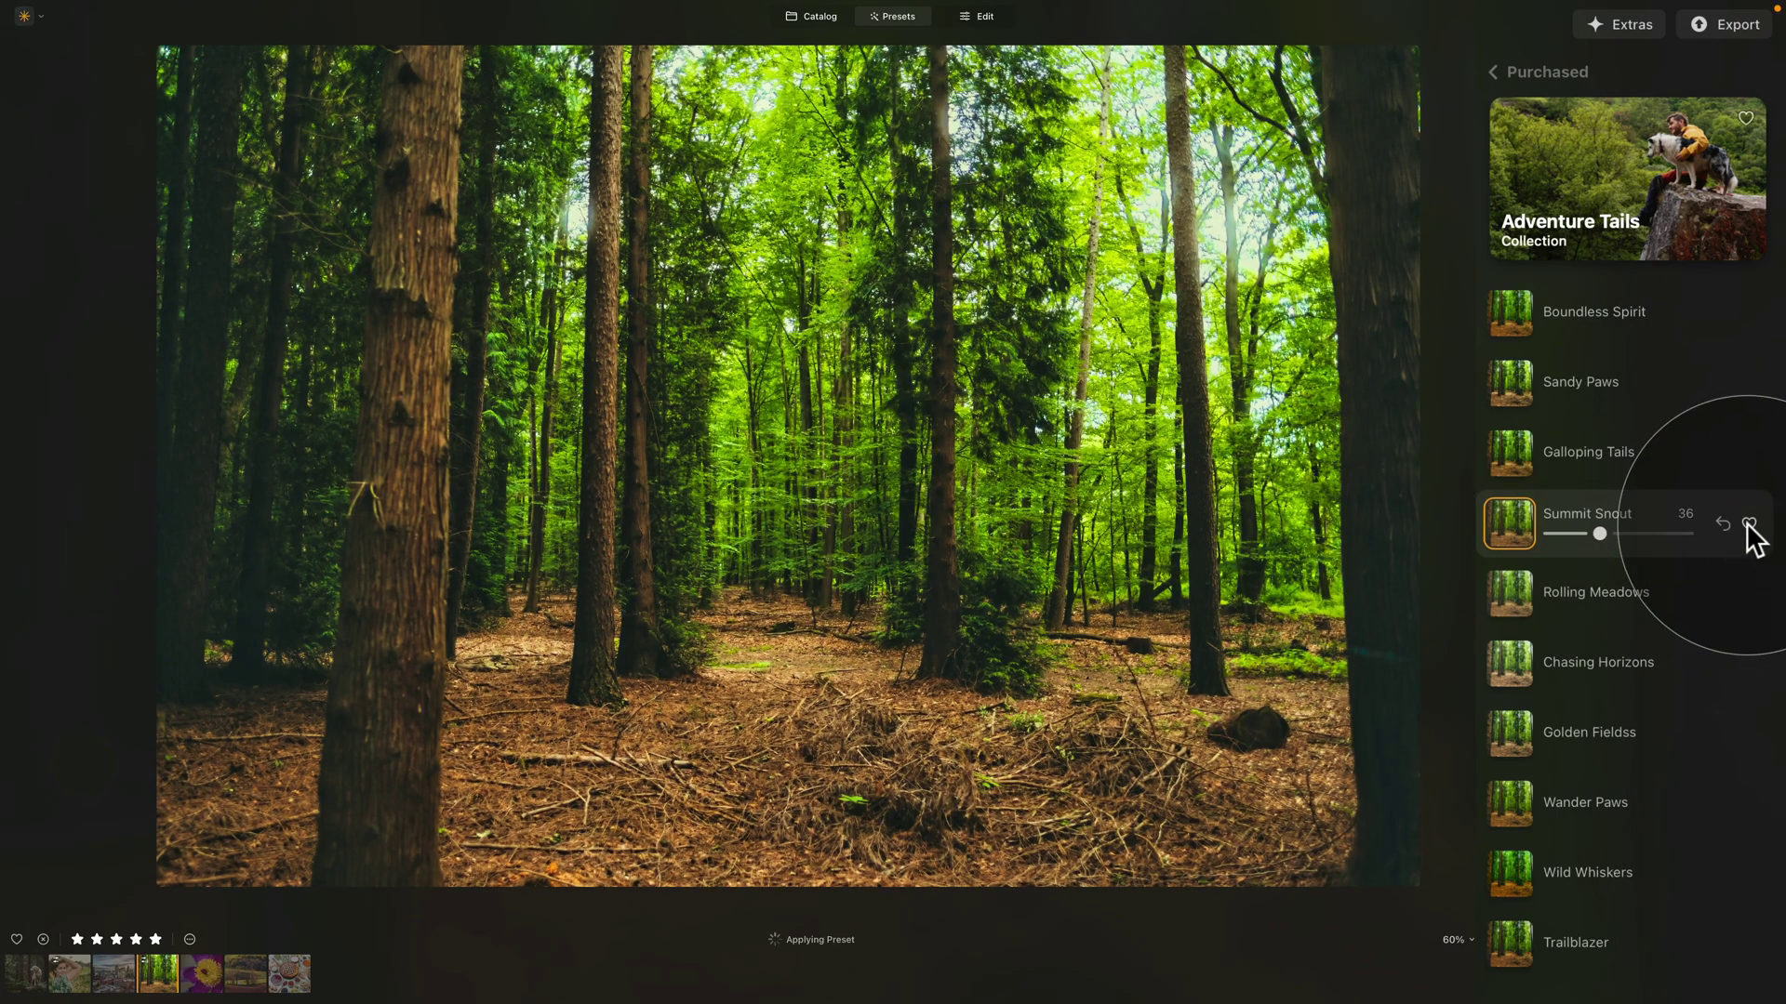
pyautogui.click(1716, 522)
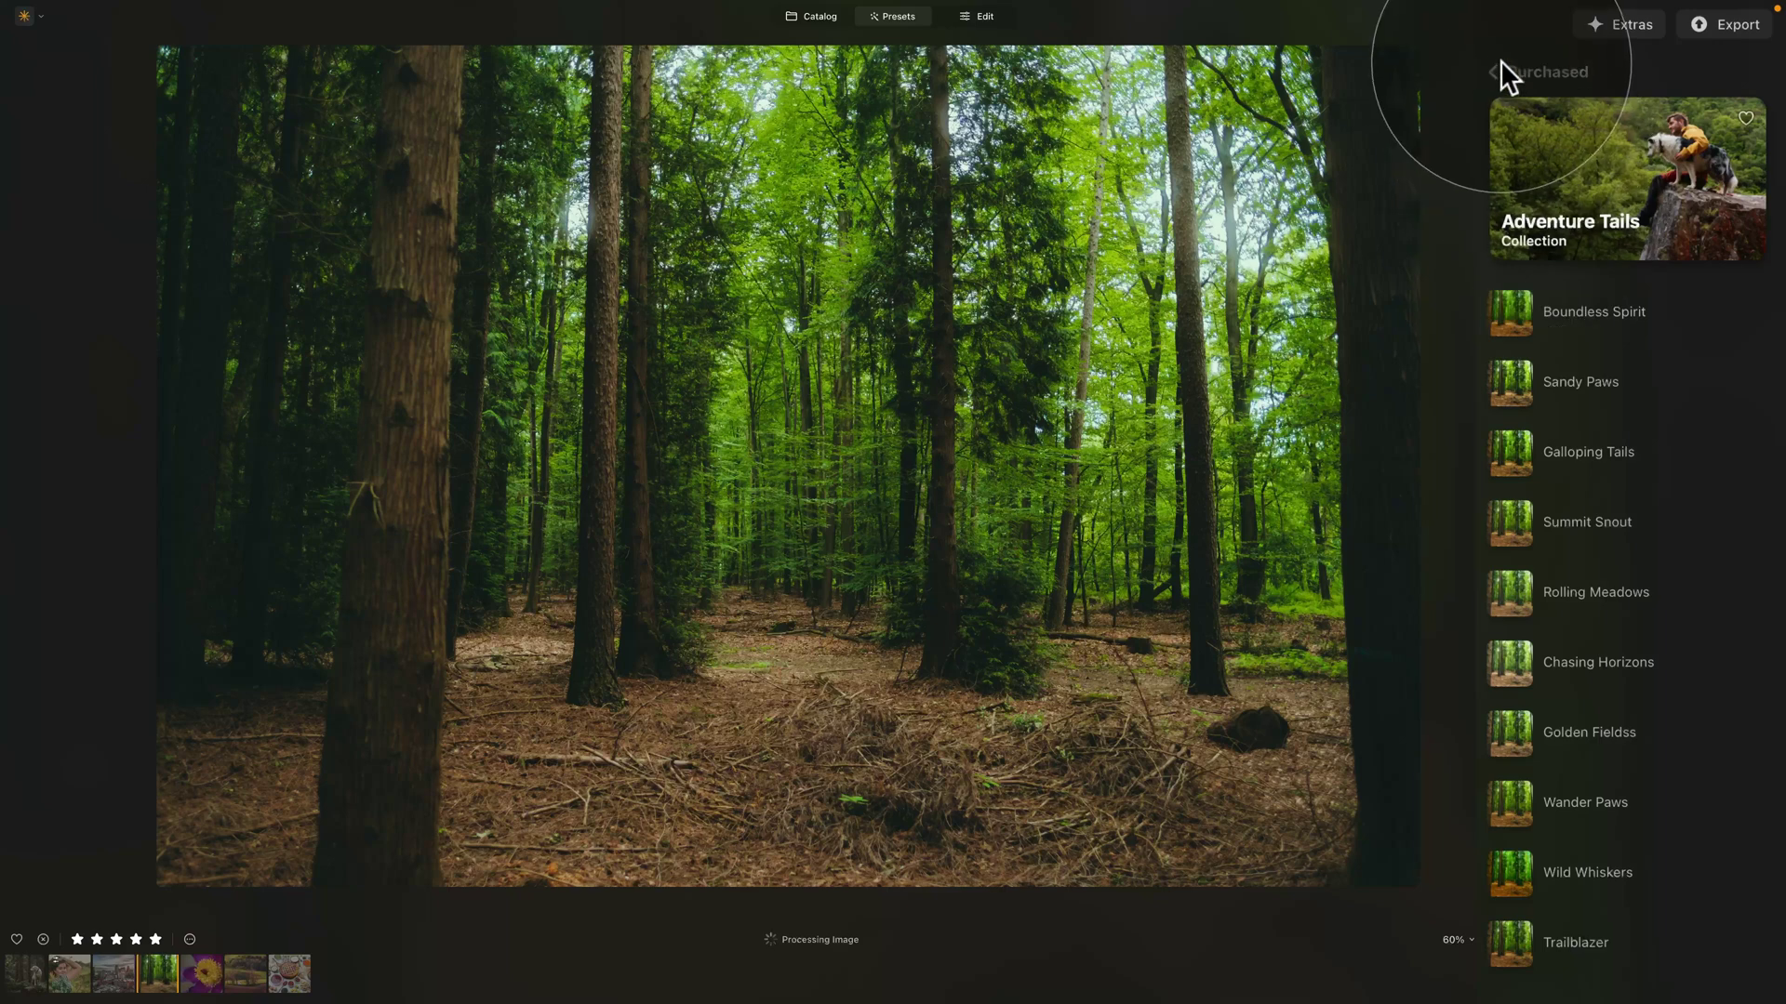
pyautogui.click(1501, 64)
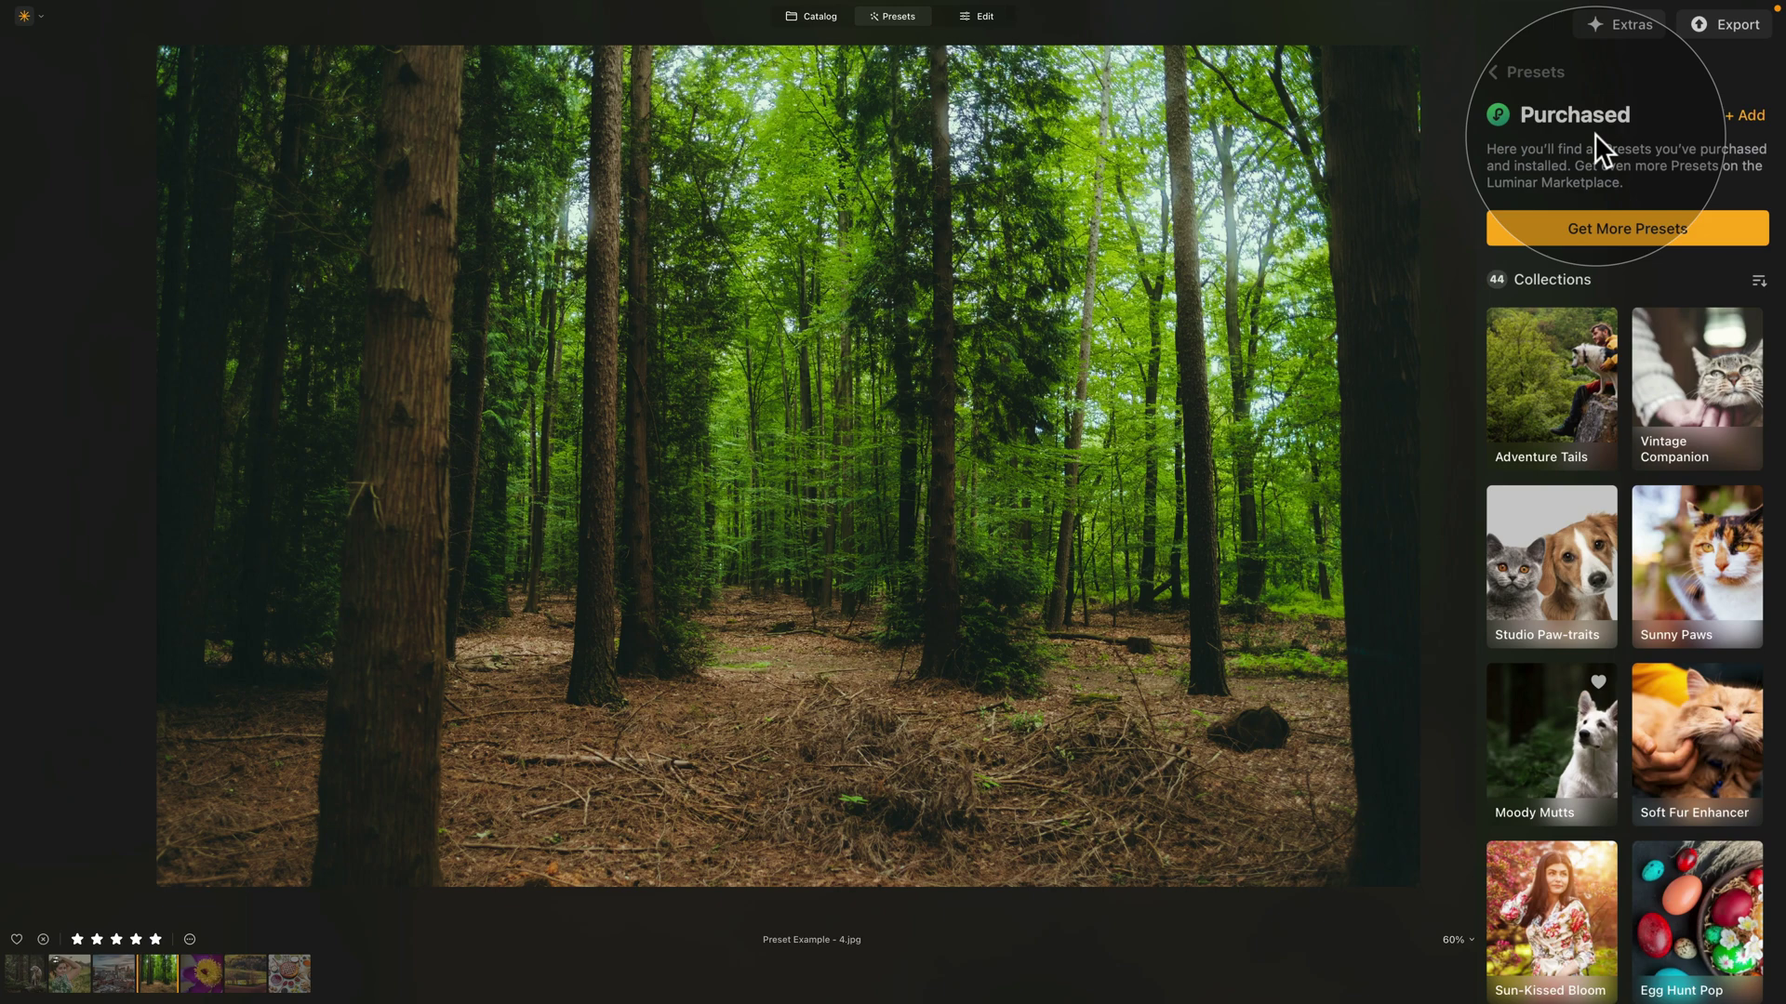
# - Import the Timelles Outdoor Walks .lnpc file from Product > 01 - Presets > 08 - Timeless Outdoor Presets
pyautogui.click(1745, 118)
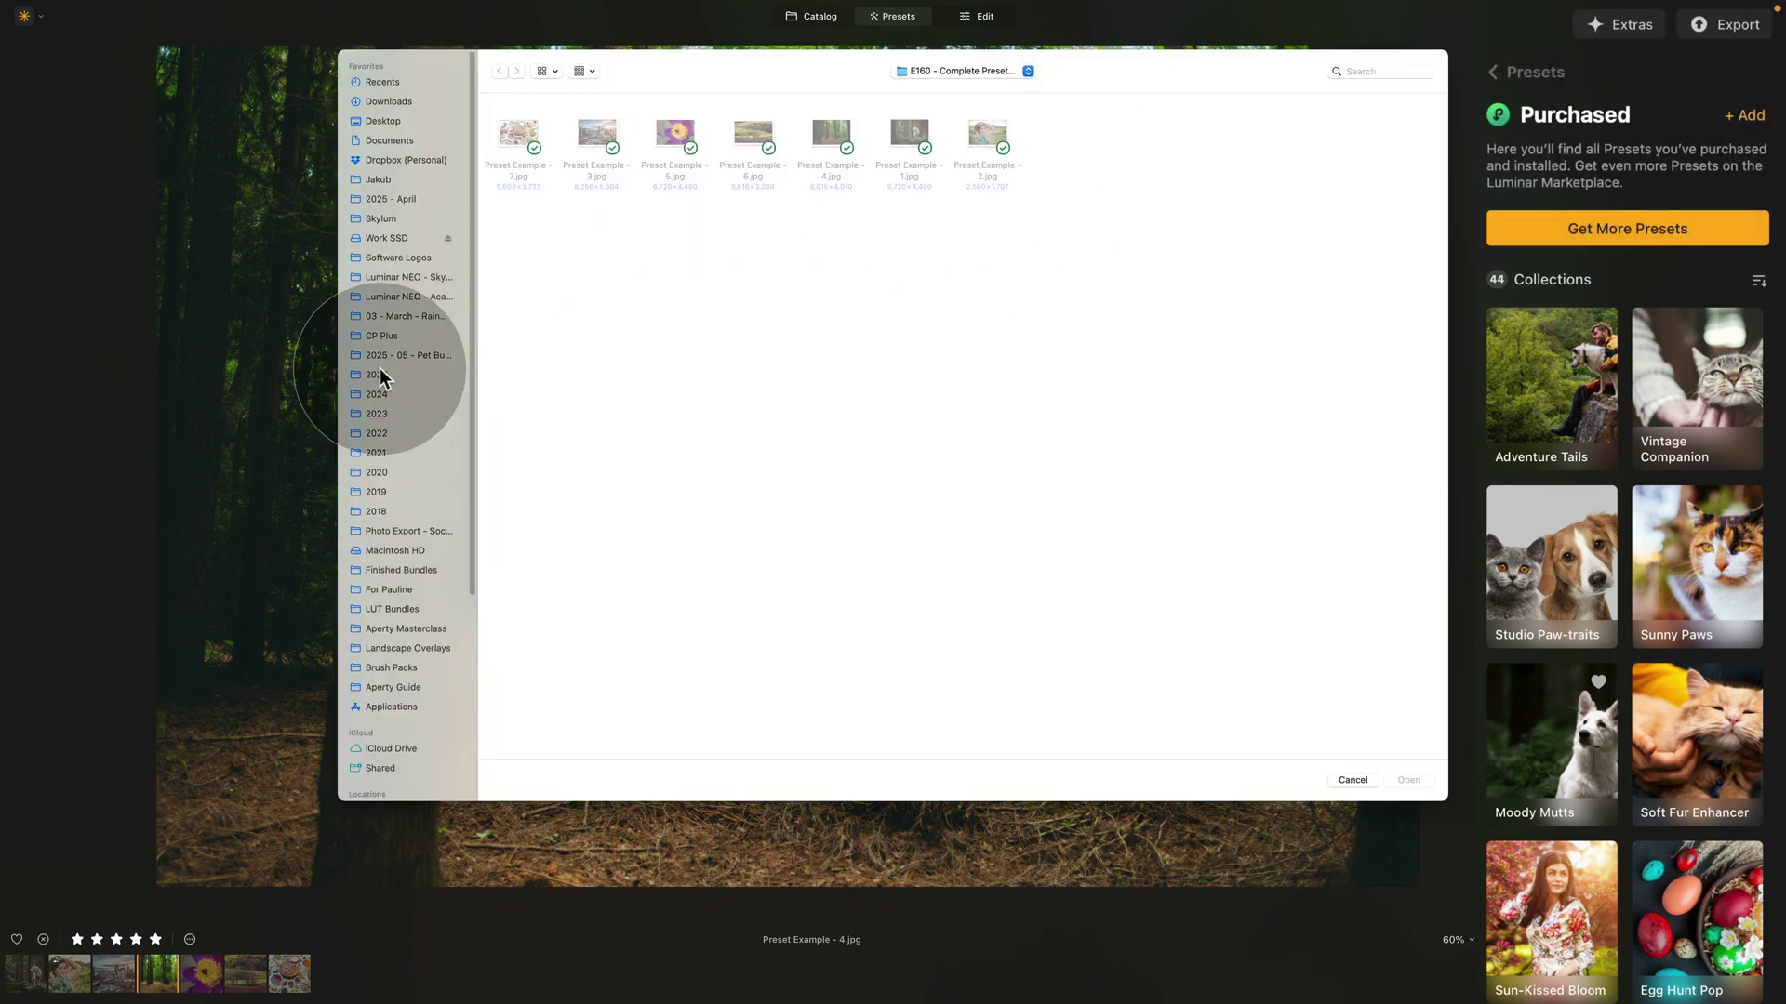
pyautogui.click(434, 340)
pyautogui.click(437, 358)
pyautogui.doubleClick(583, 134)
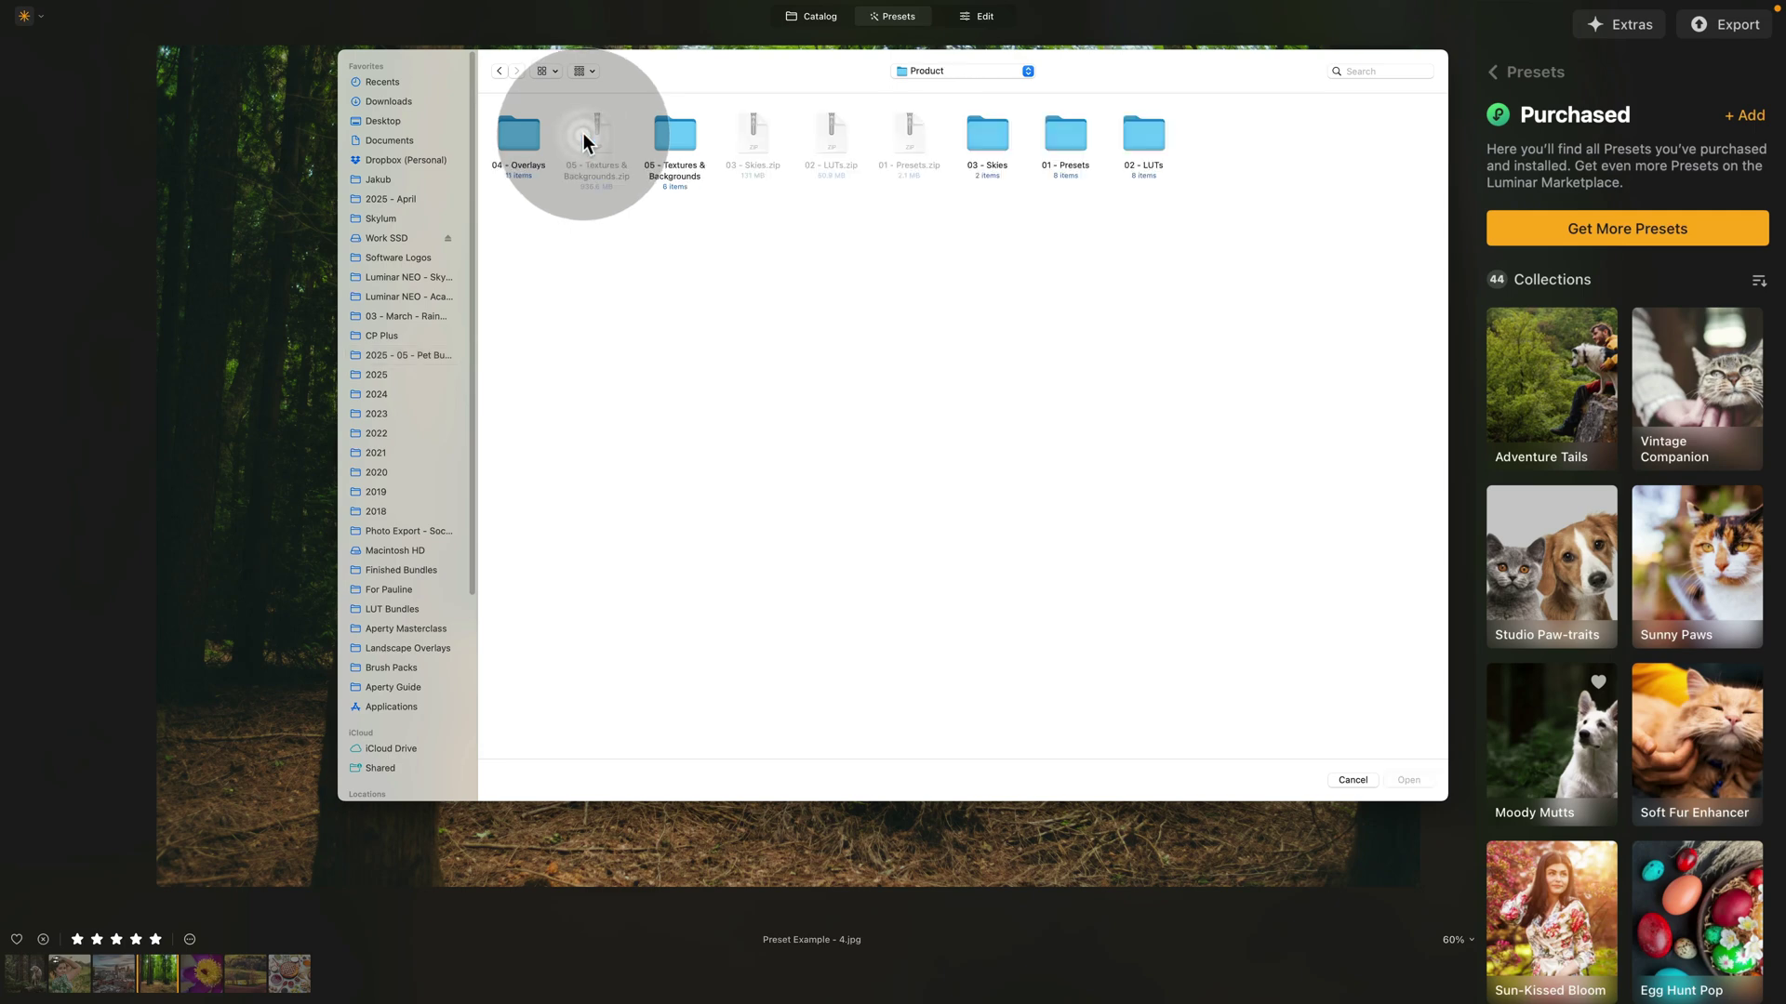
pyautogui.doubleClick(1066, 133)
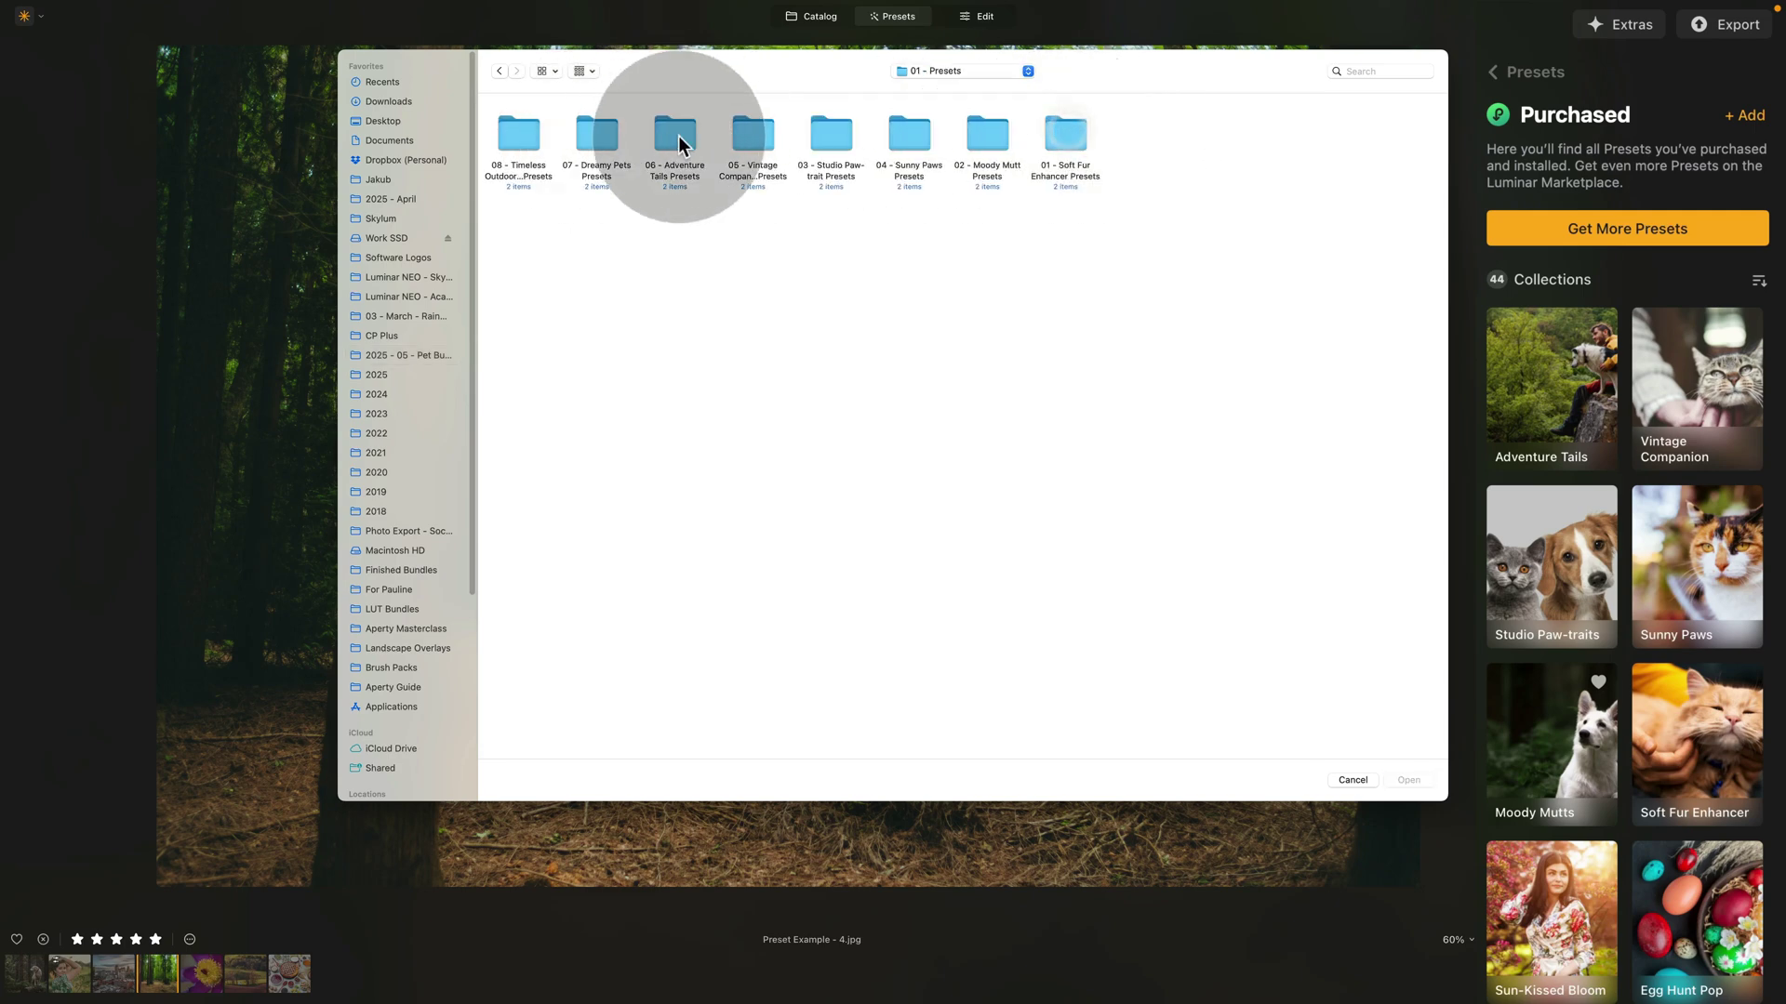
pyautogui.doubleClick(511, 132)
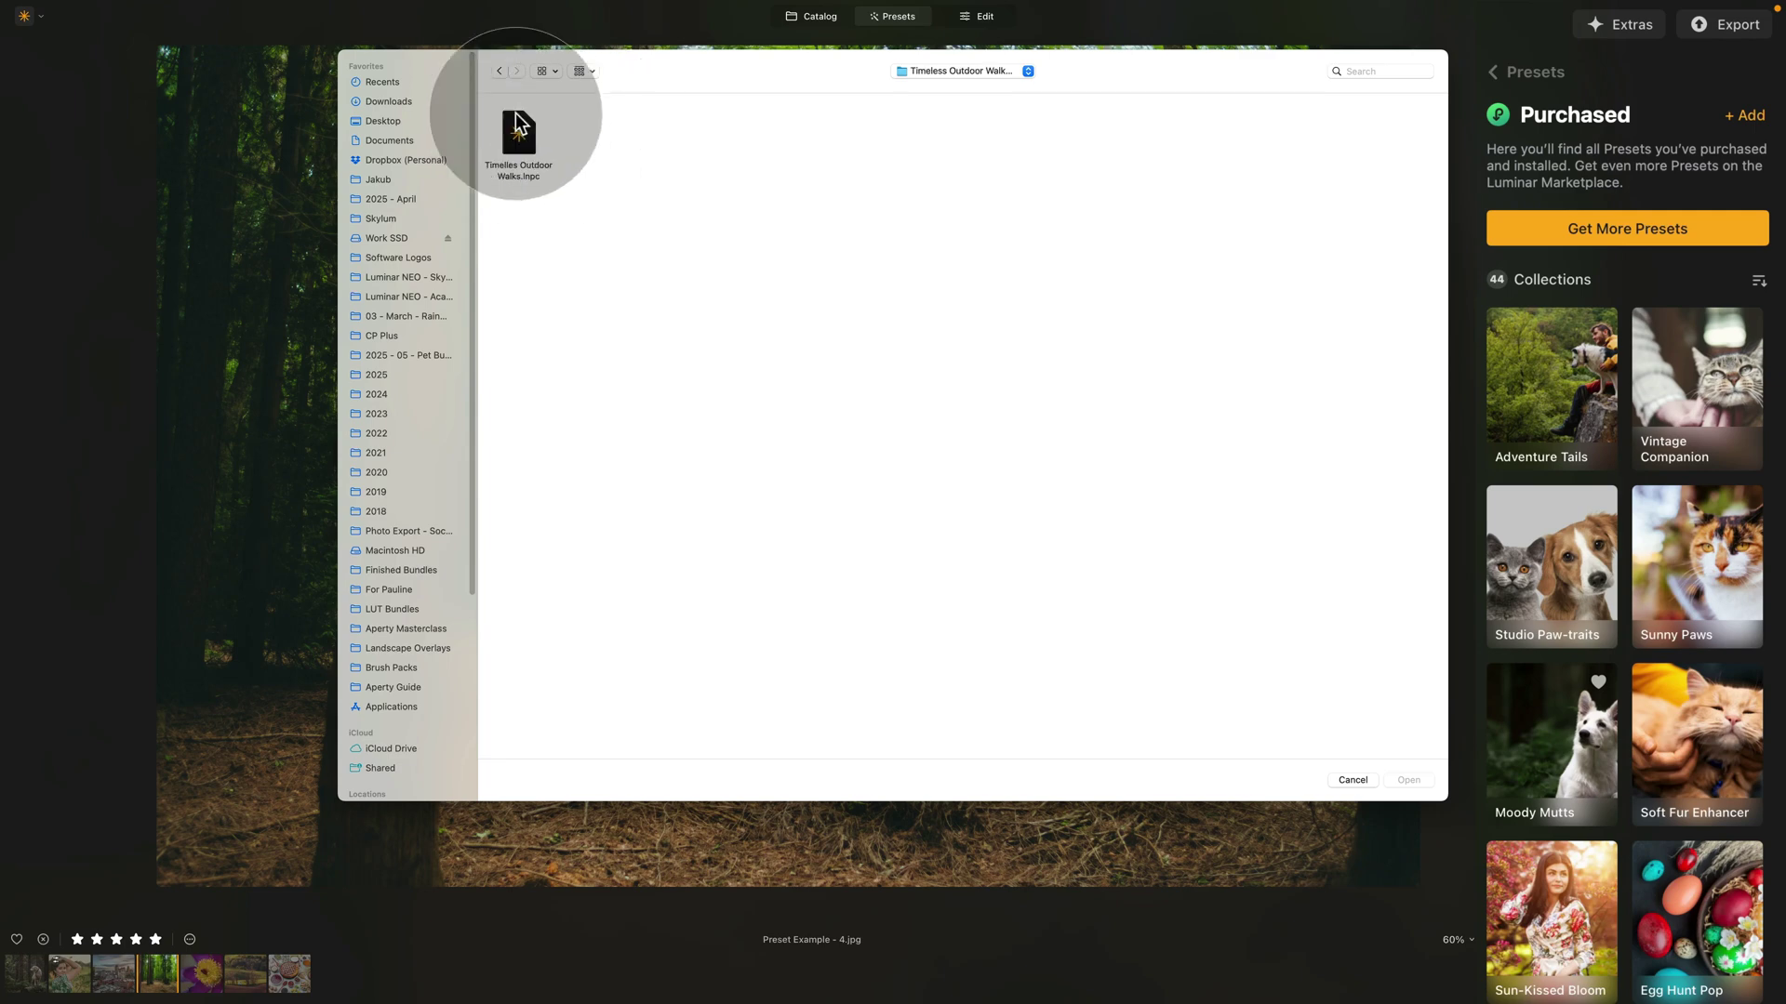
pyautogui.click(518, 133)
pyautogui.click(1408, 780)
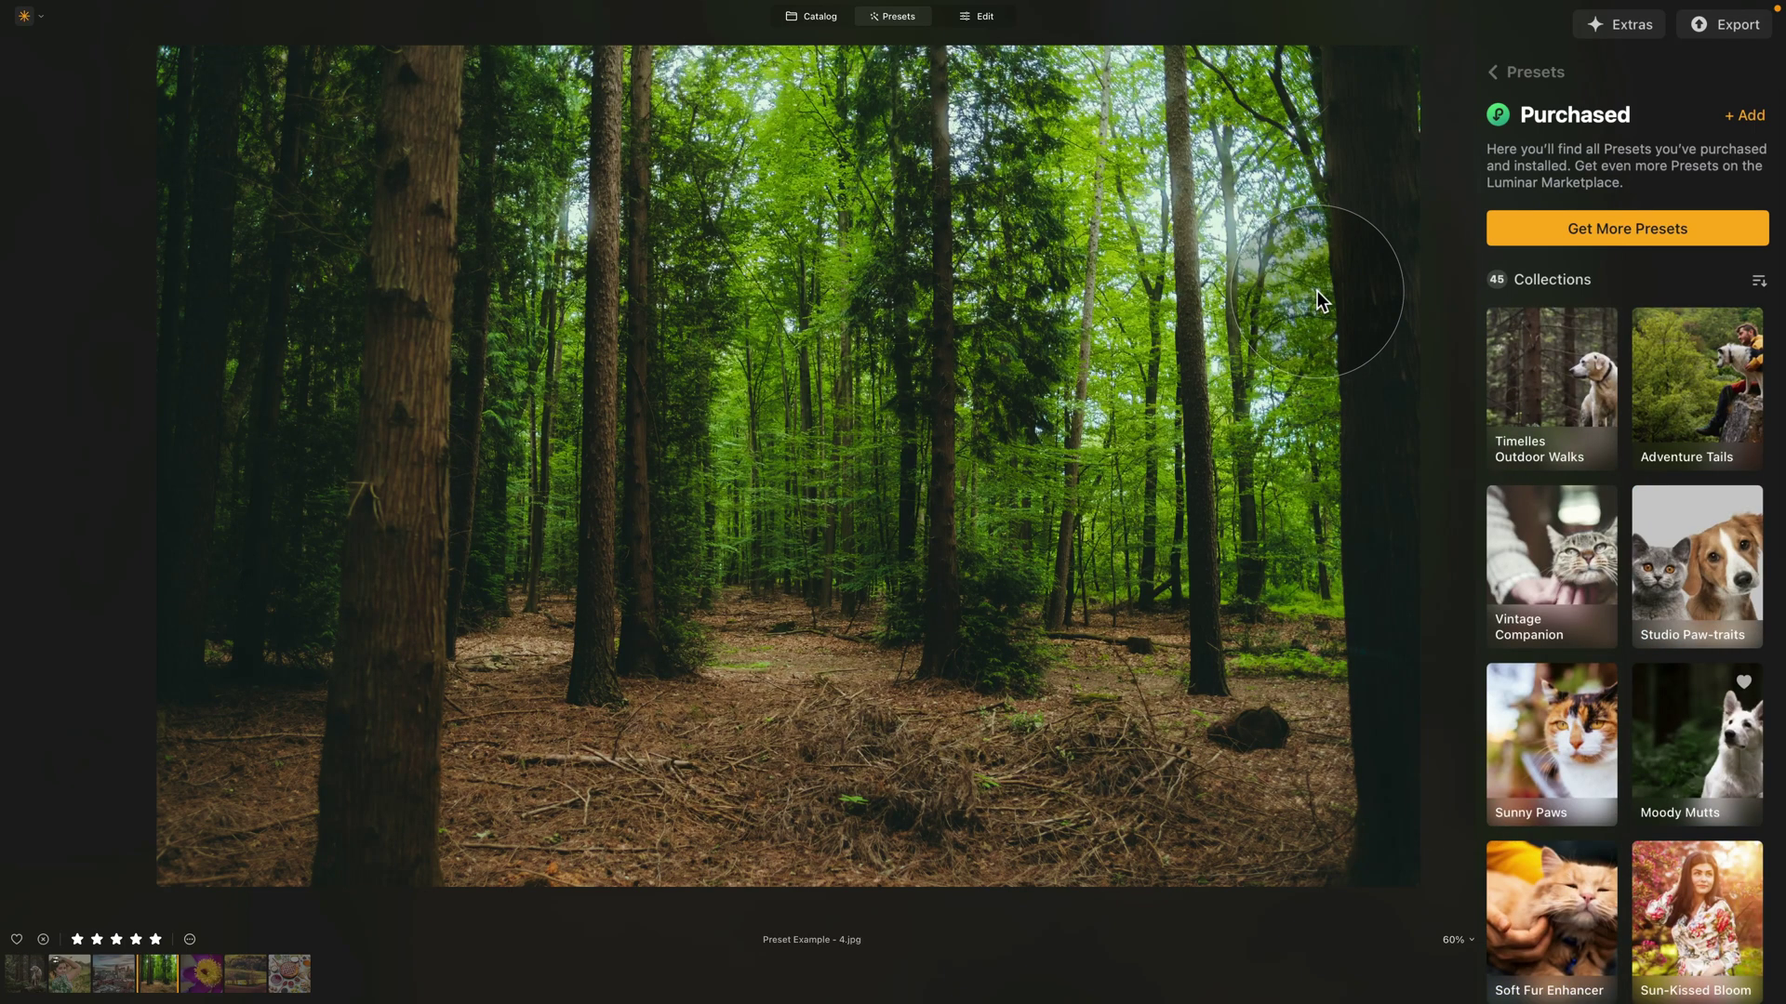
# - View the Timelles Outdoor Walks presets, then go back through Purchased to the Presets home
pyautogui.click(1562, 388)
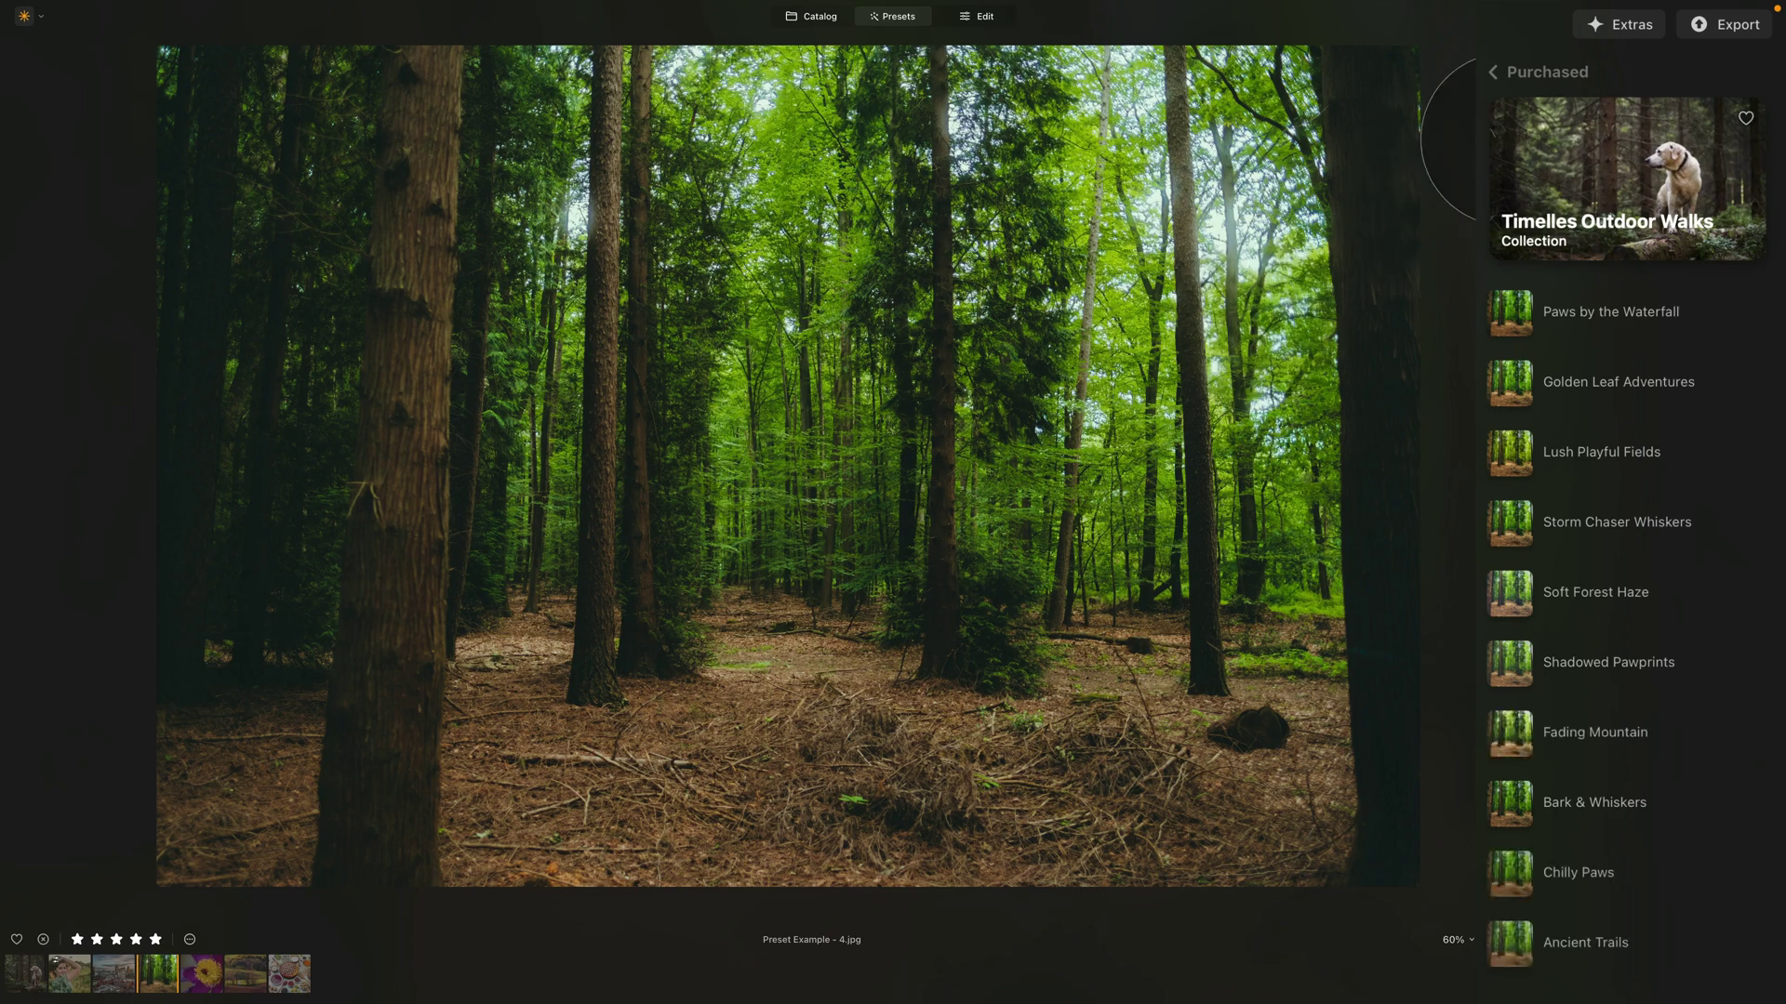
pyautogui.click(1492, 72)
pyautogui.click(1491, 71)
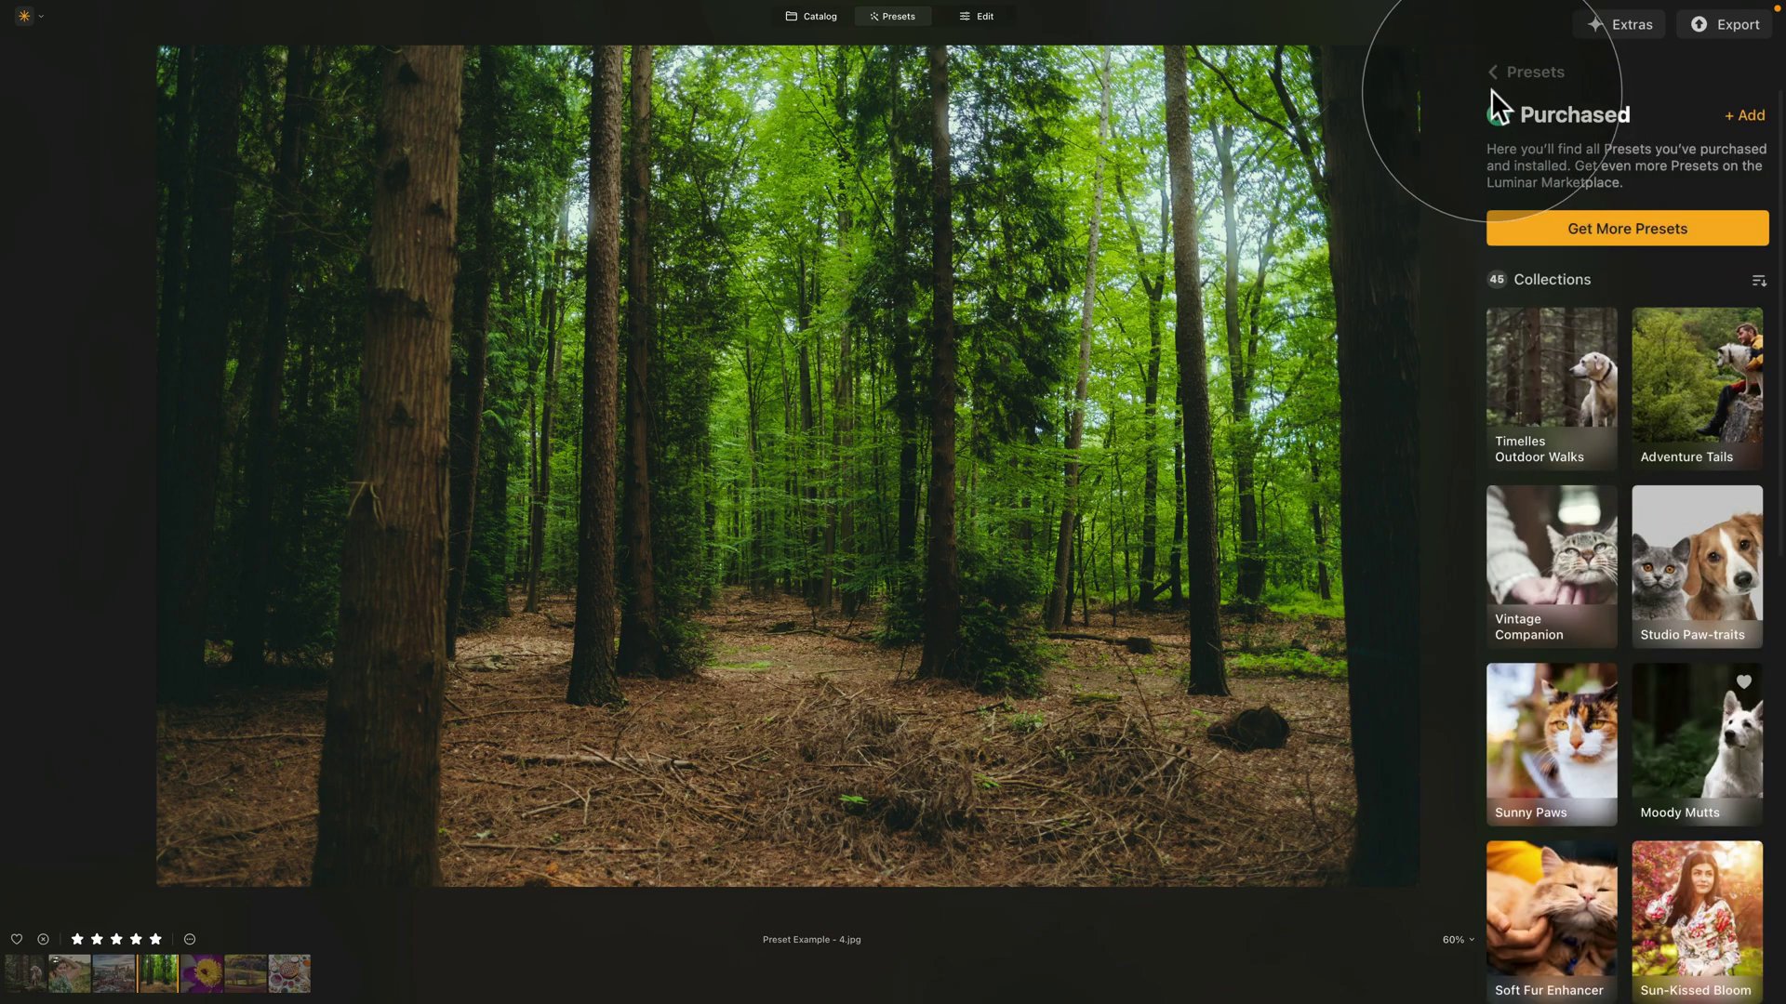
pyautogui.click(1670, 355)
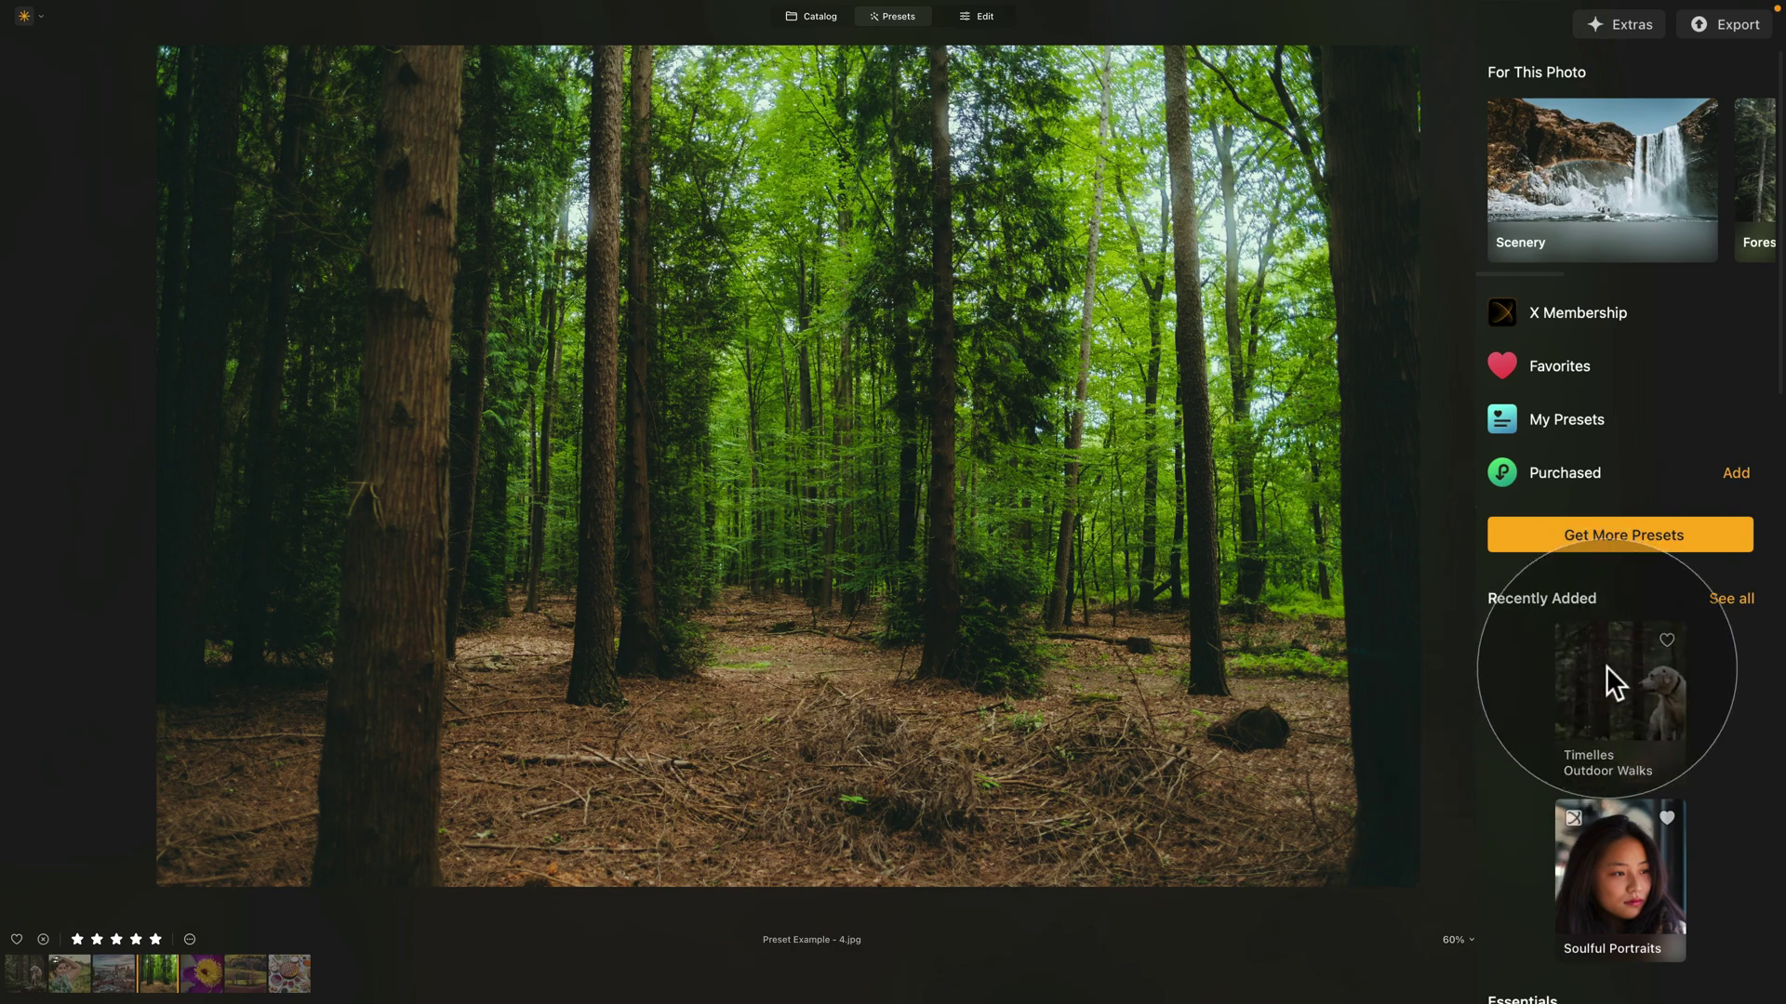
pyautogui.scroll(-3, 1531, 767)
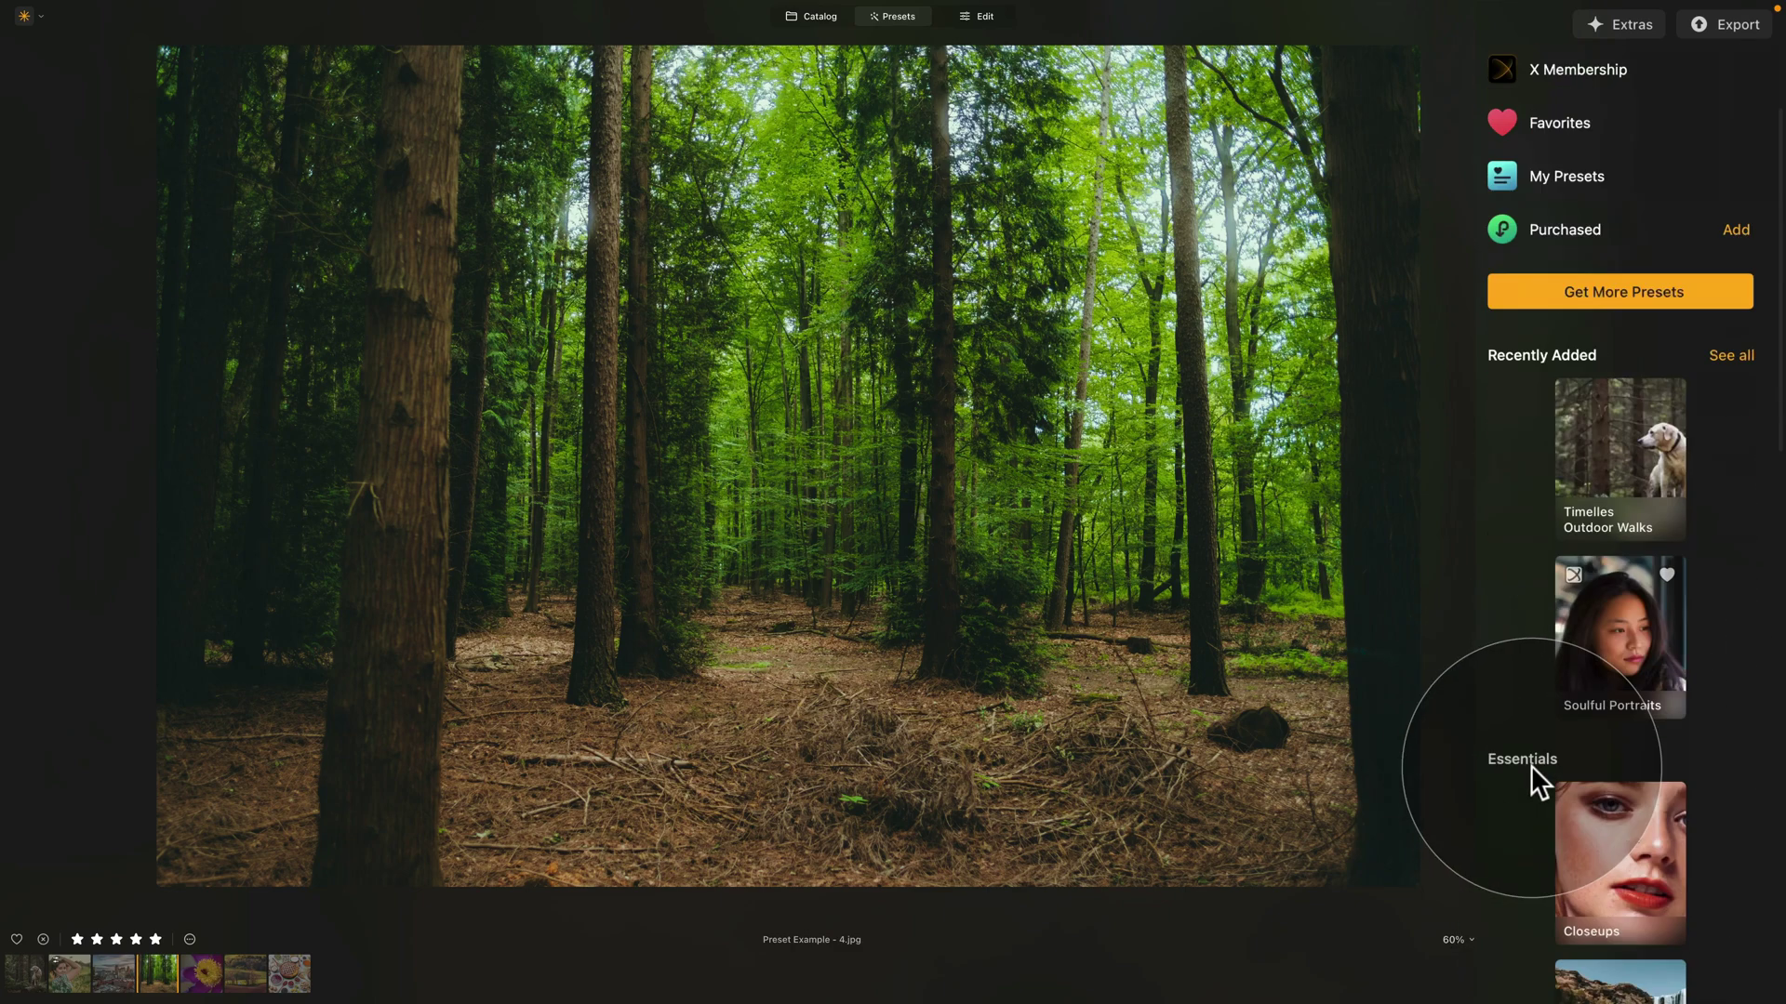
pyautogui.scroll(-3, 1552, 868)
pyautogui.scroll(-6, 1551, 869)
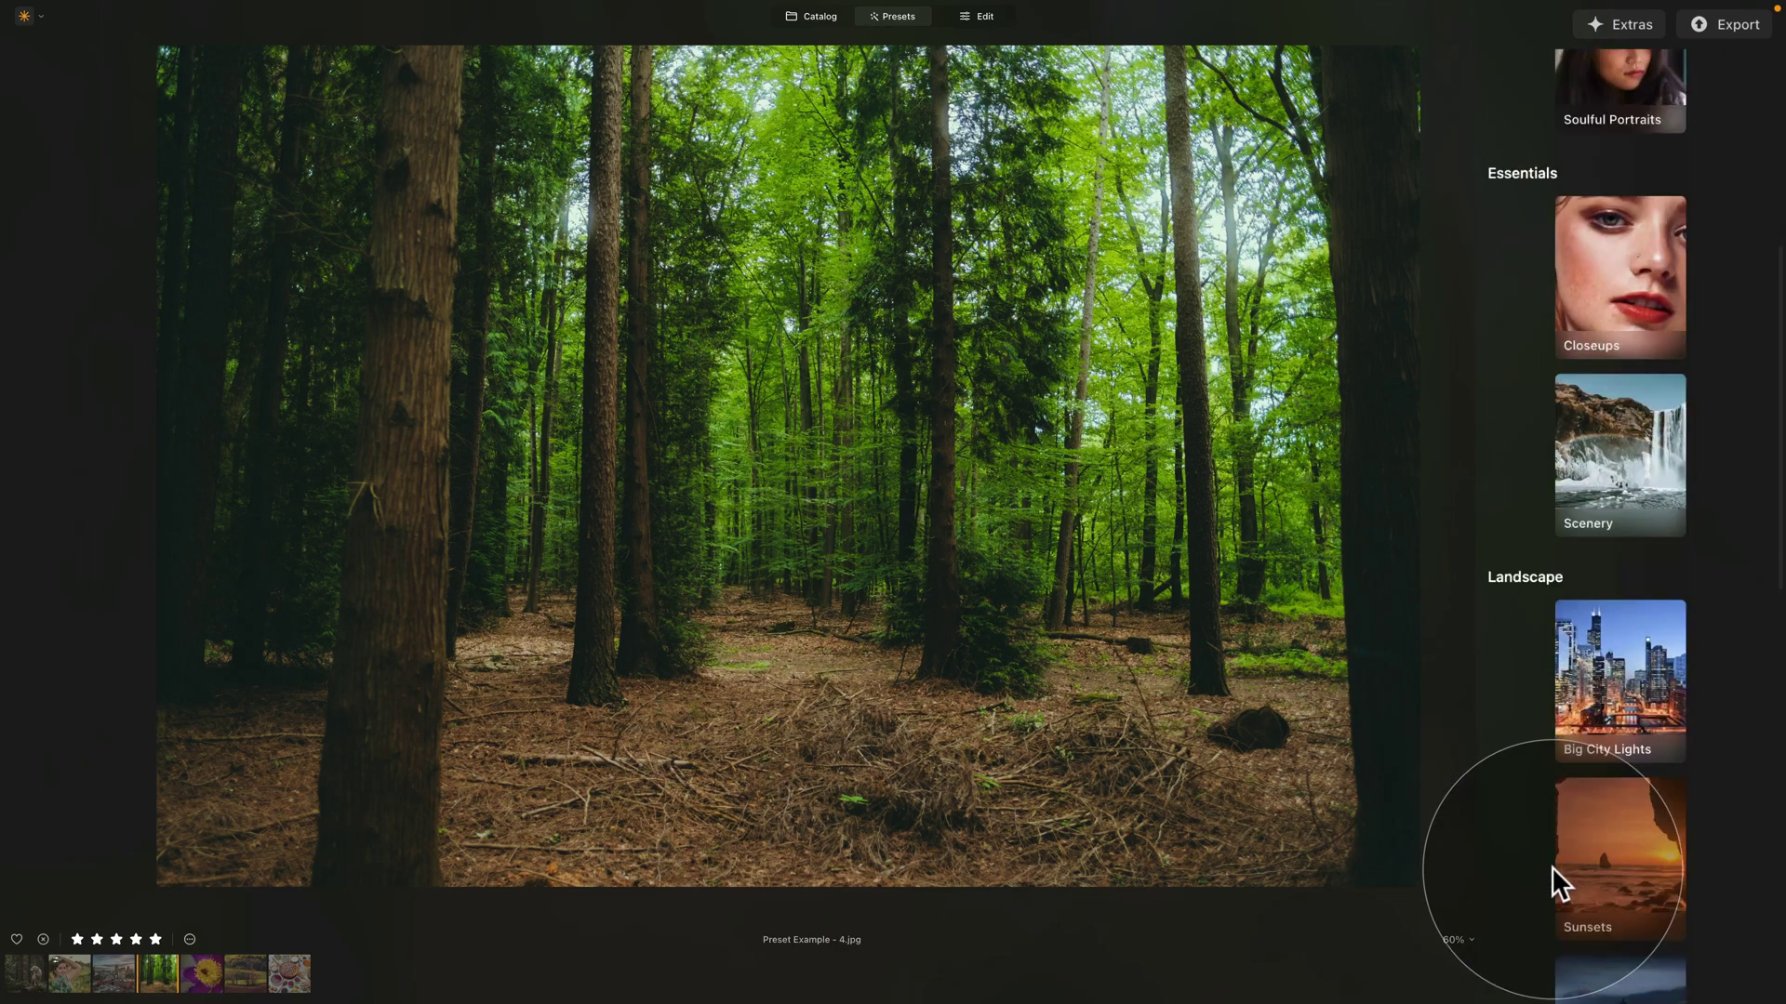
pyautogui.scroll(-15, 1550, 863)
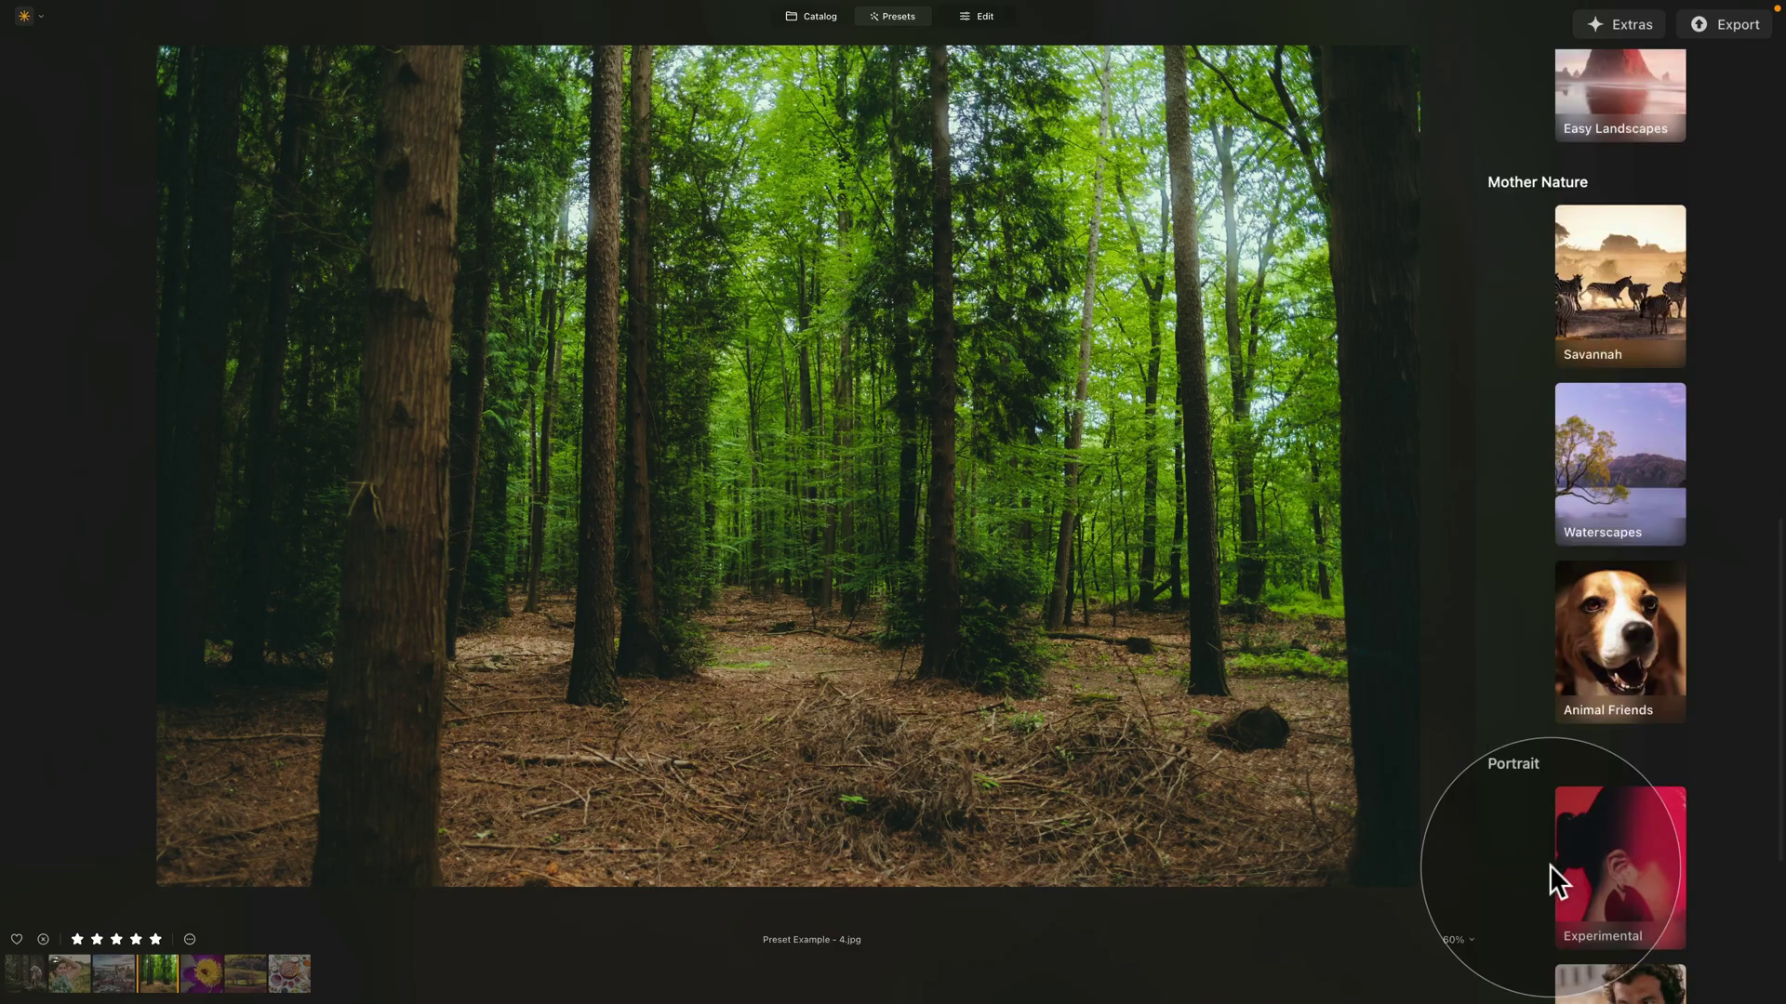
pyautogui.scroll(-20, 1548, 902)
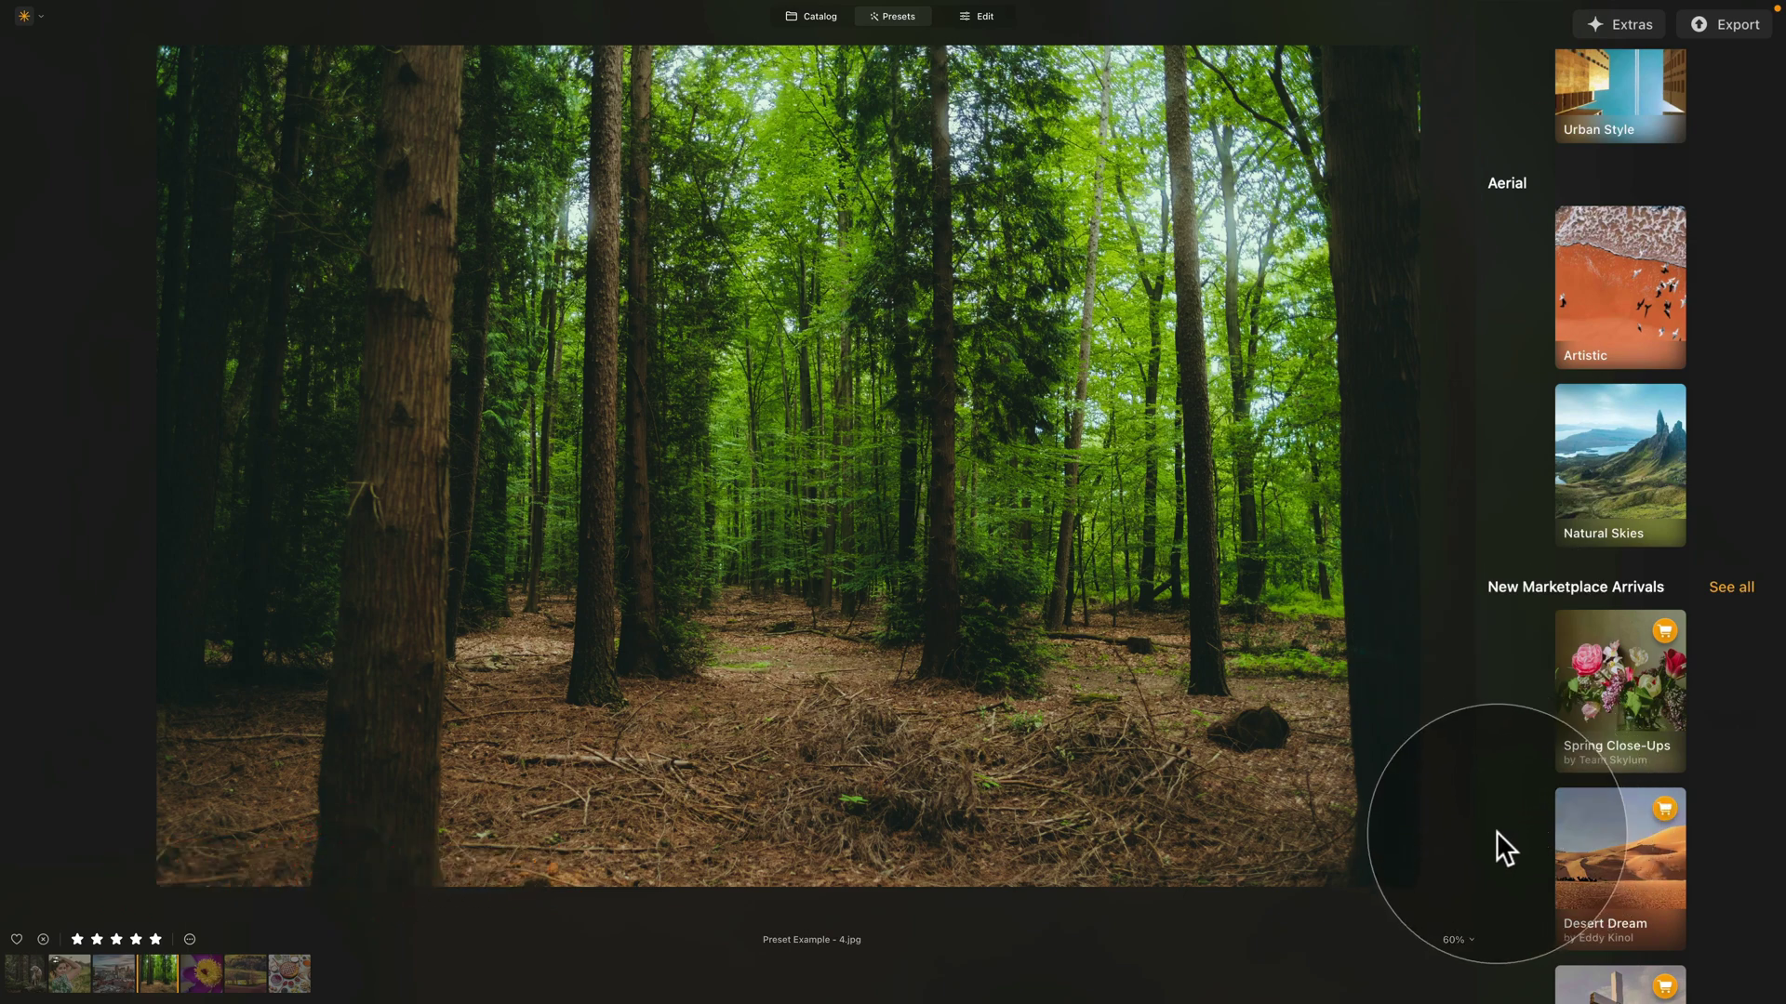
pyautogui.scroll(10, 1497, 831)
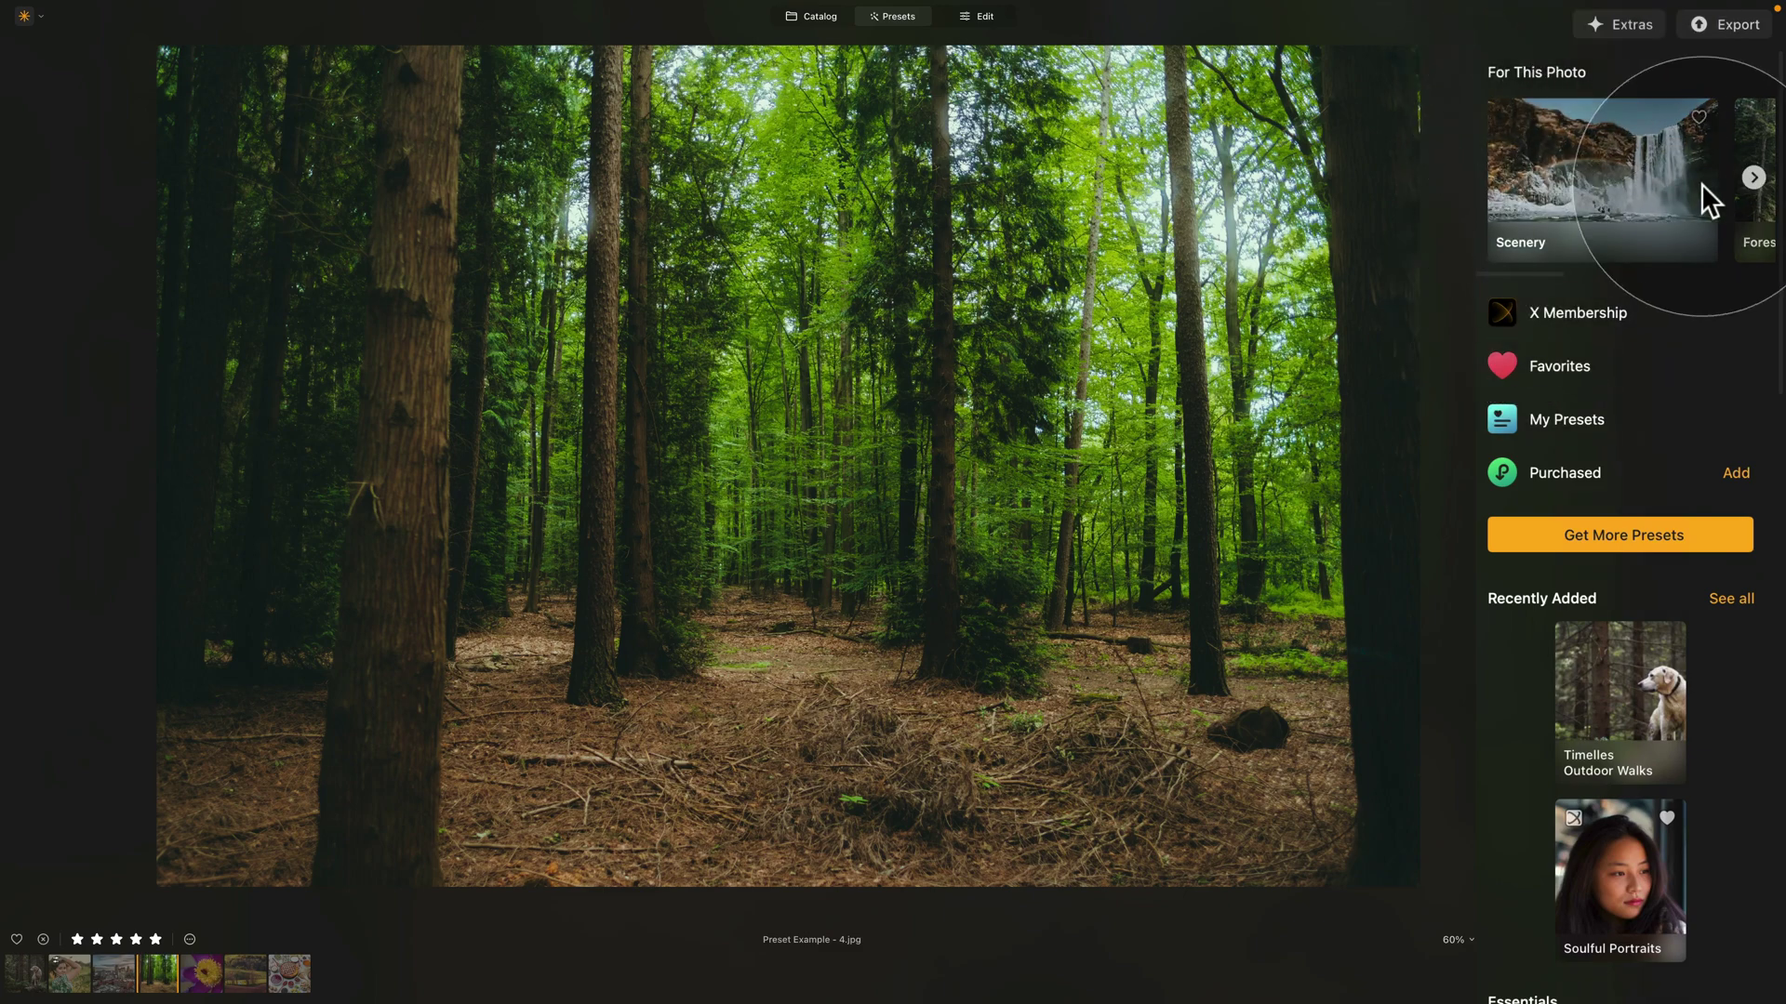
# - Open Exploring Wilderness from For This Photo, preview Magical Light, and open Autumn Vibes' £15 store page
pyautogui.click(1757, 178)
pyautogui.click(1760, 180)
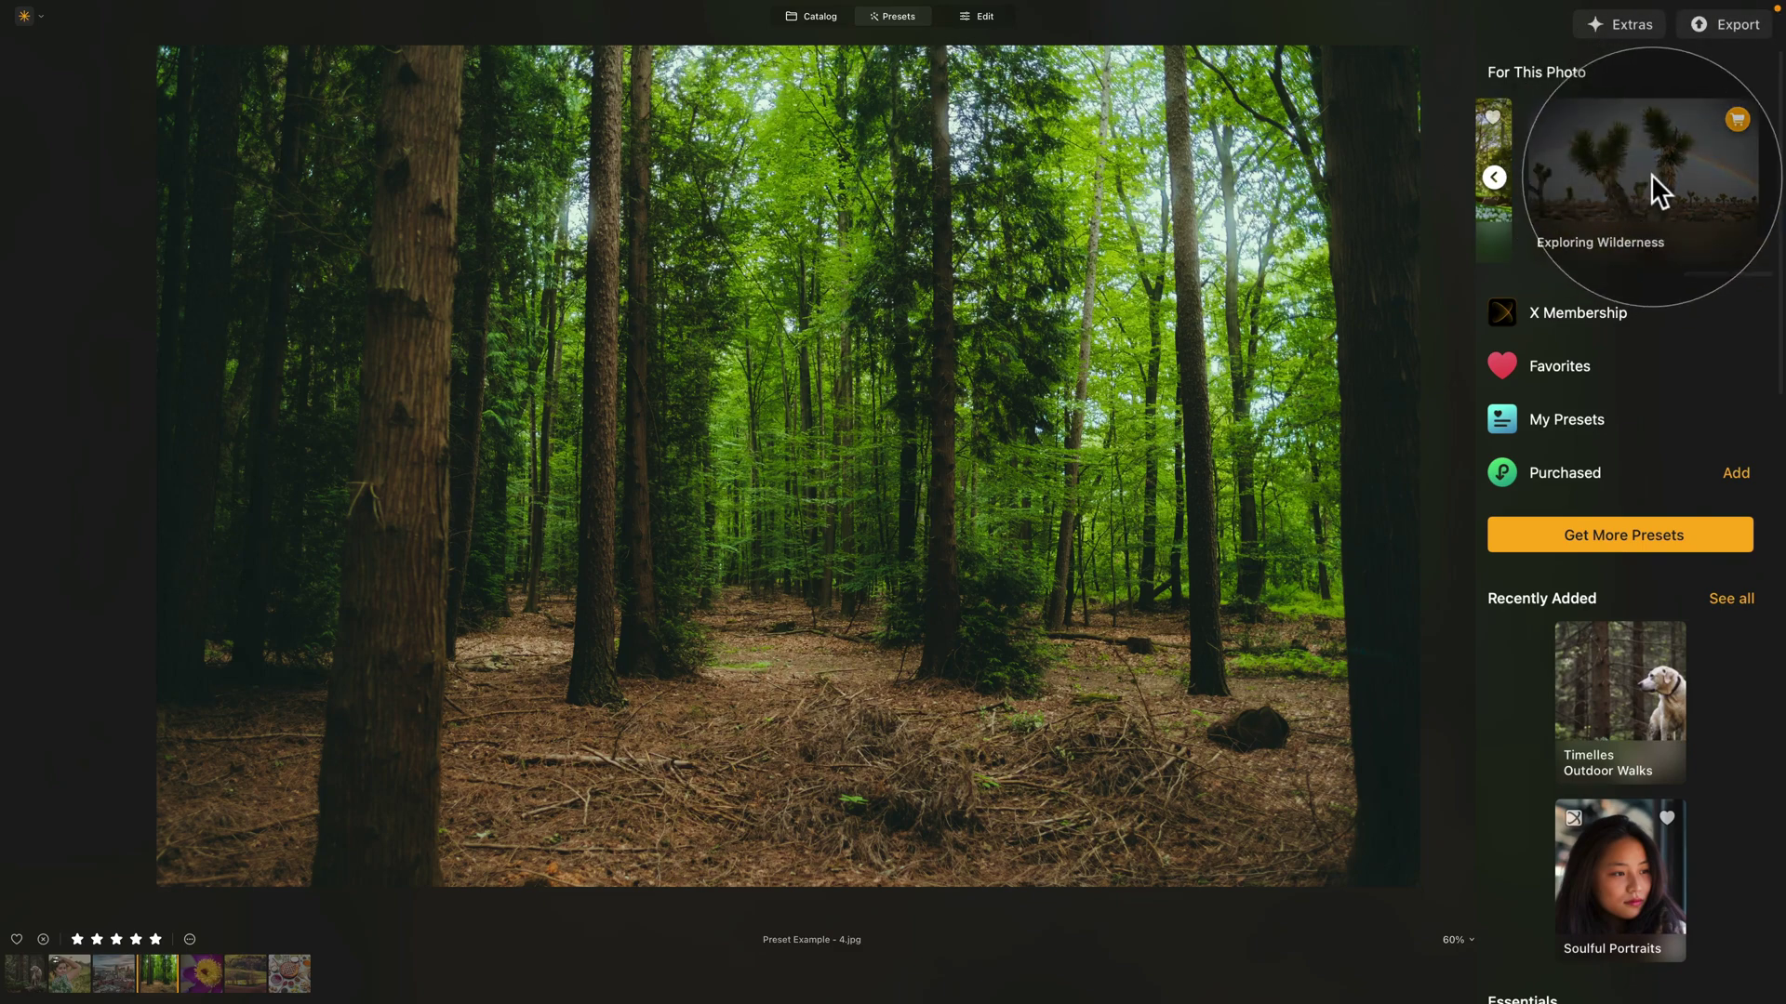
pyautogui.click(1600, 160)
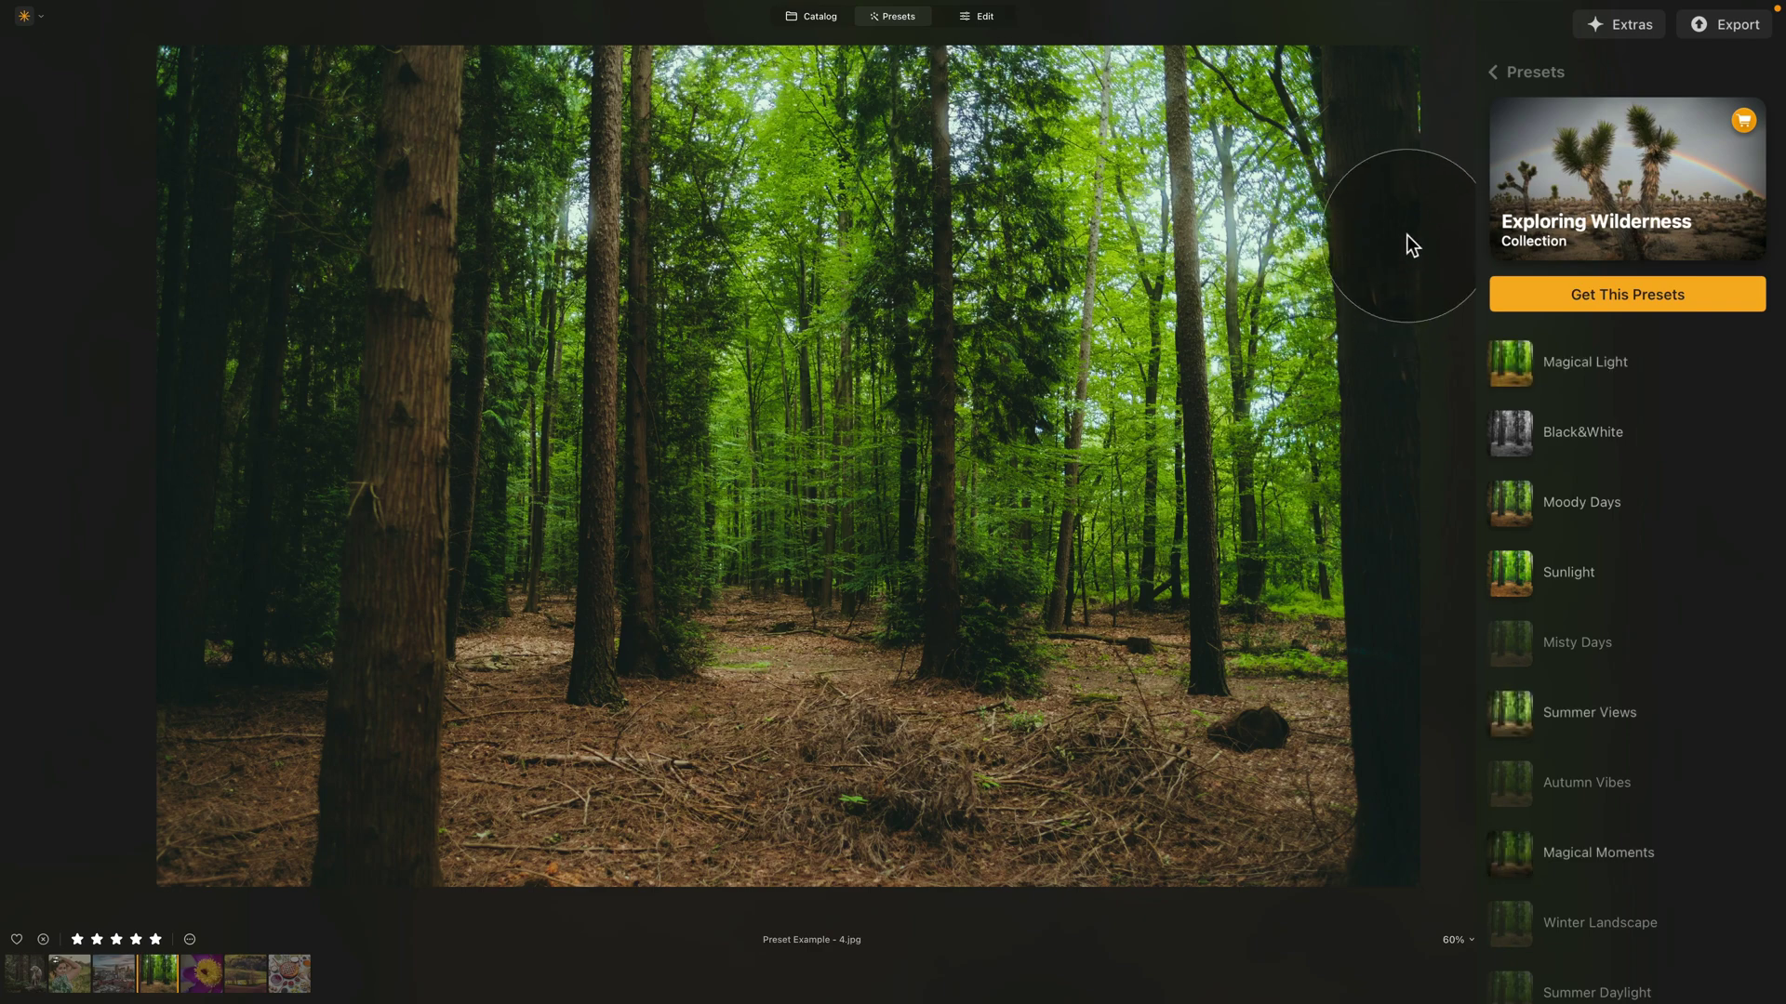
pyautogui.click(1559, 340)
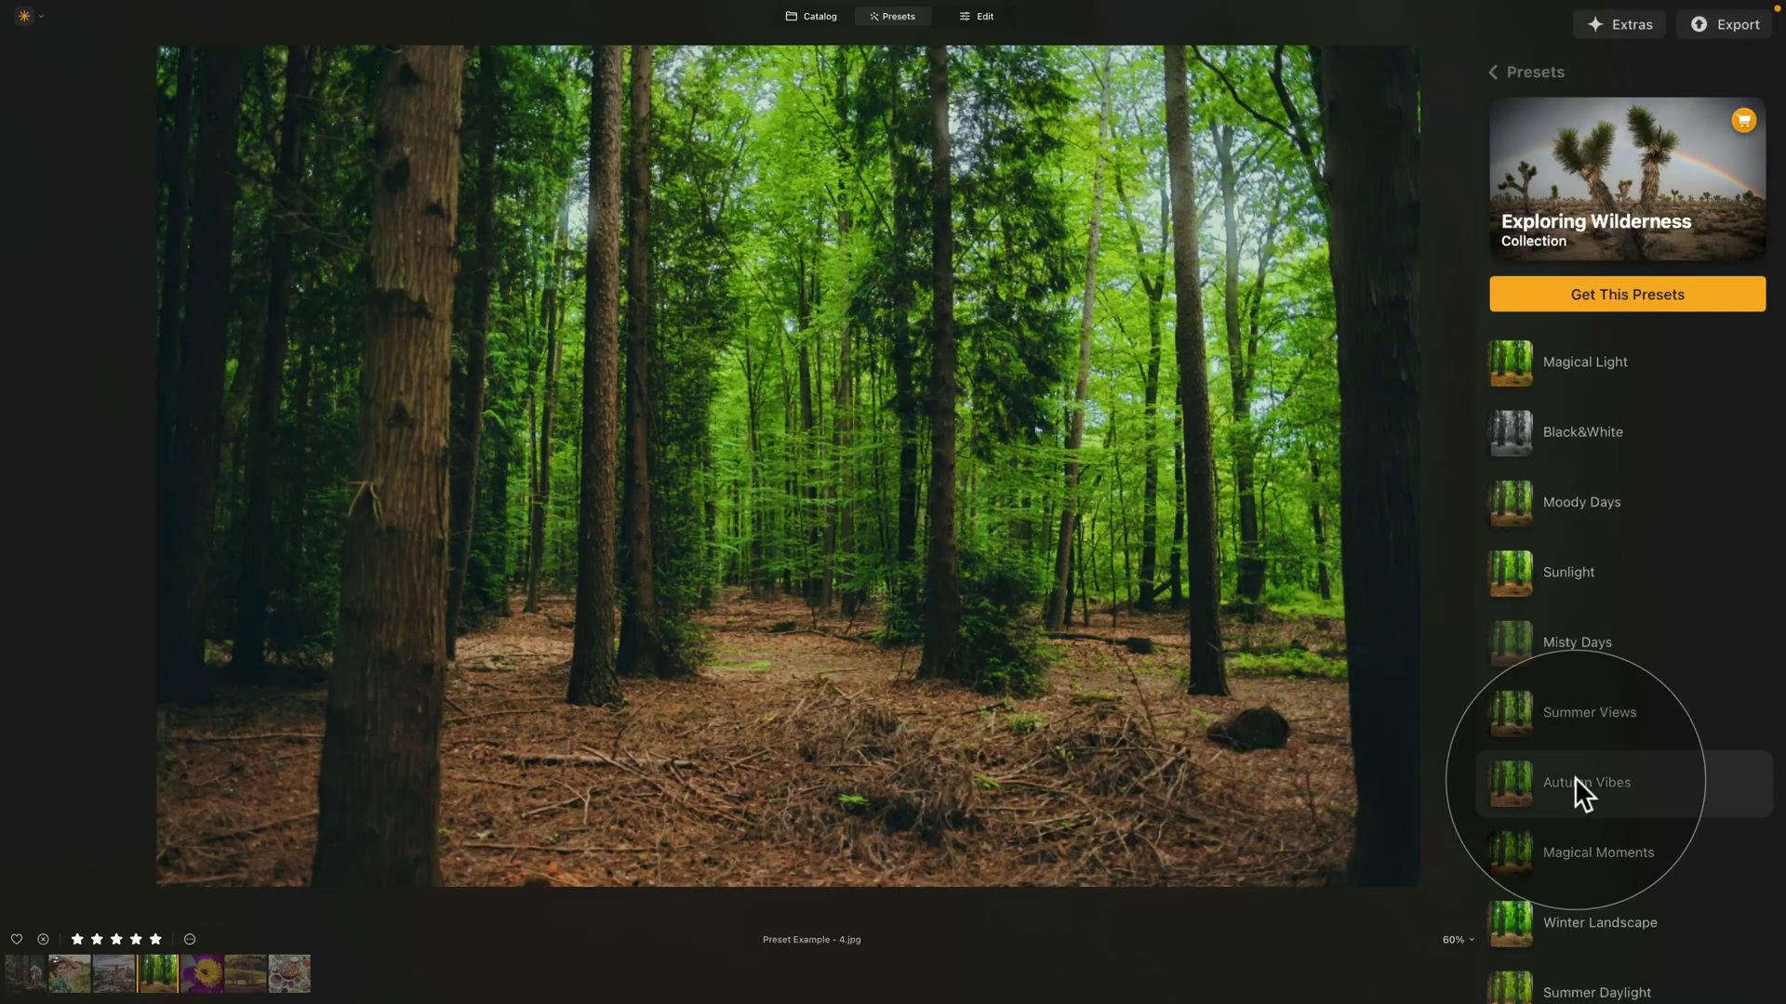
pyautogui.click(1573, 779)
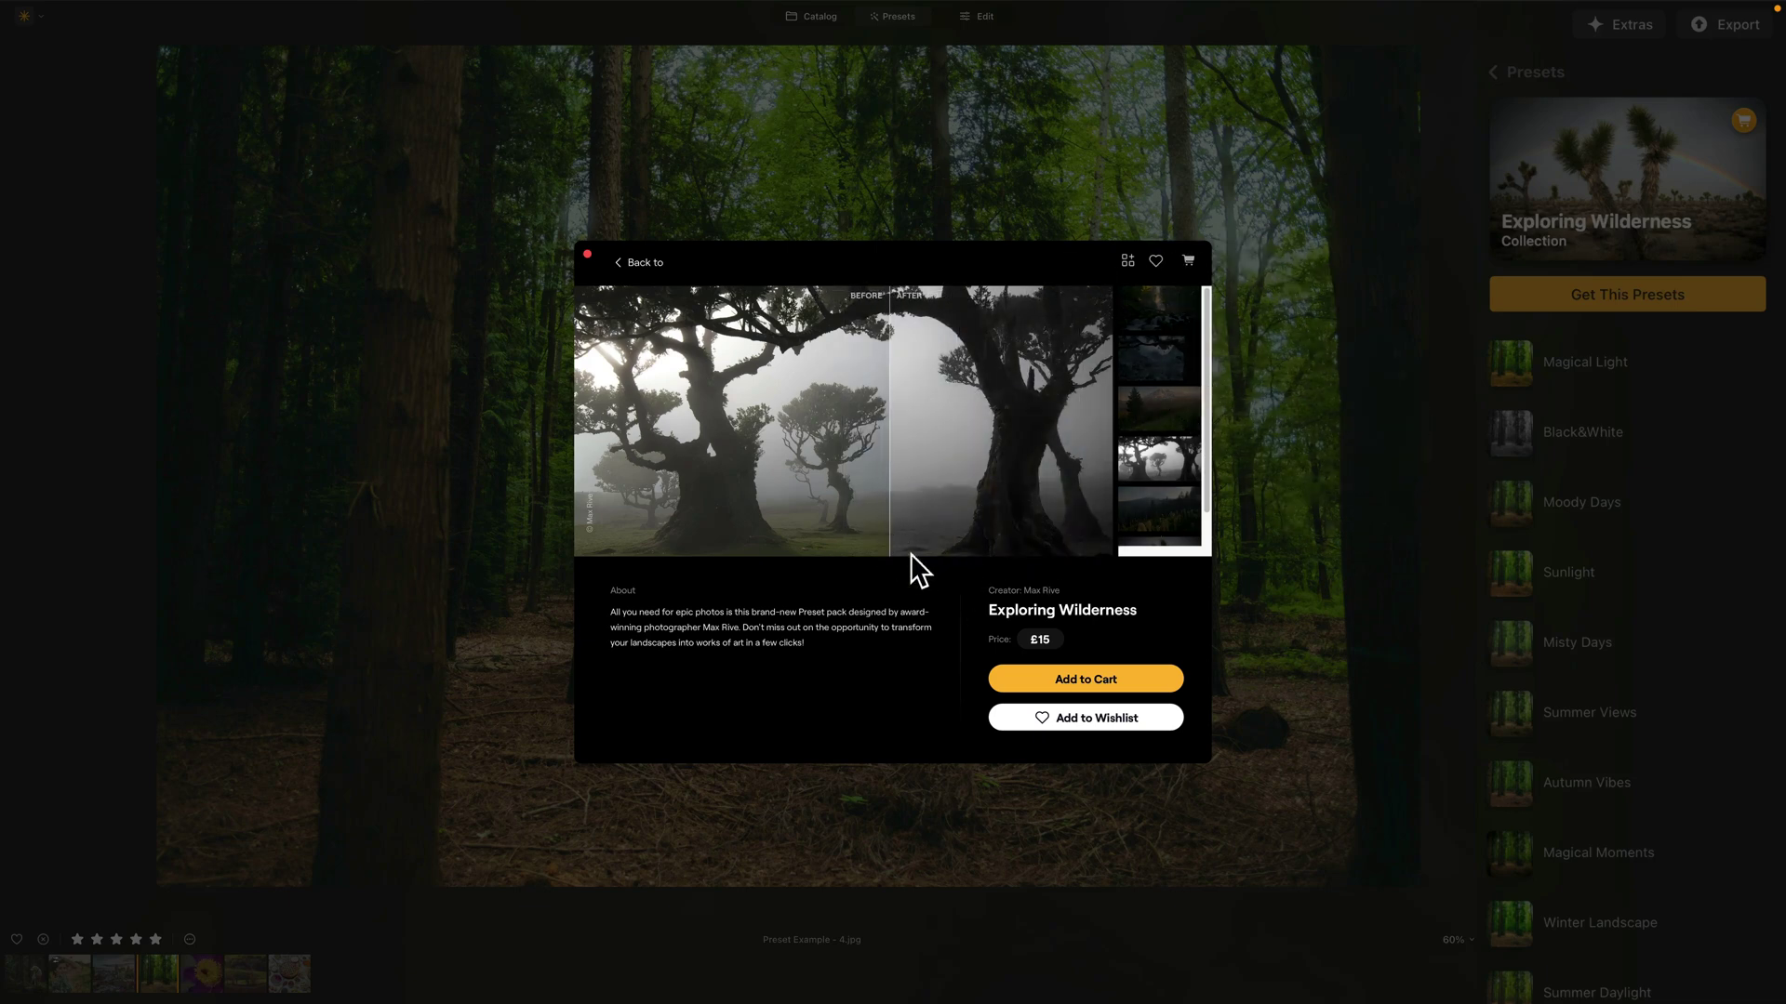
# - Compare the store sample's before and after, close the store page, and return to Presets home
pyautogui.click(910, 649)
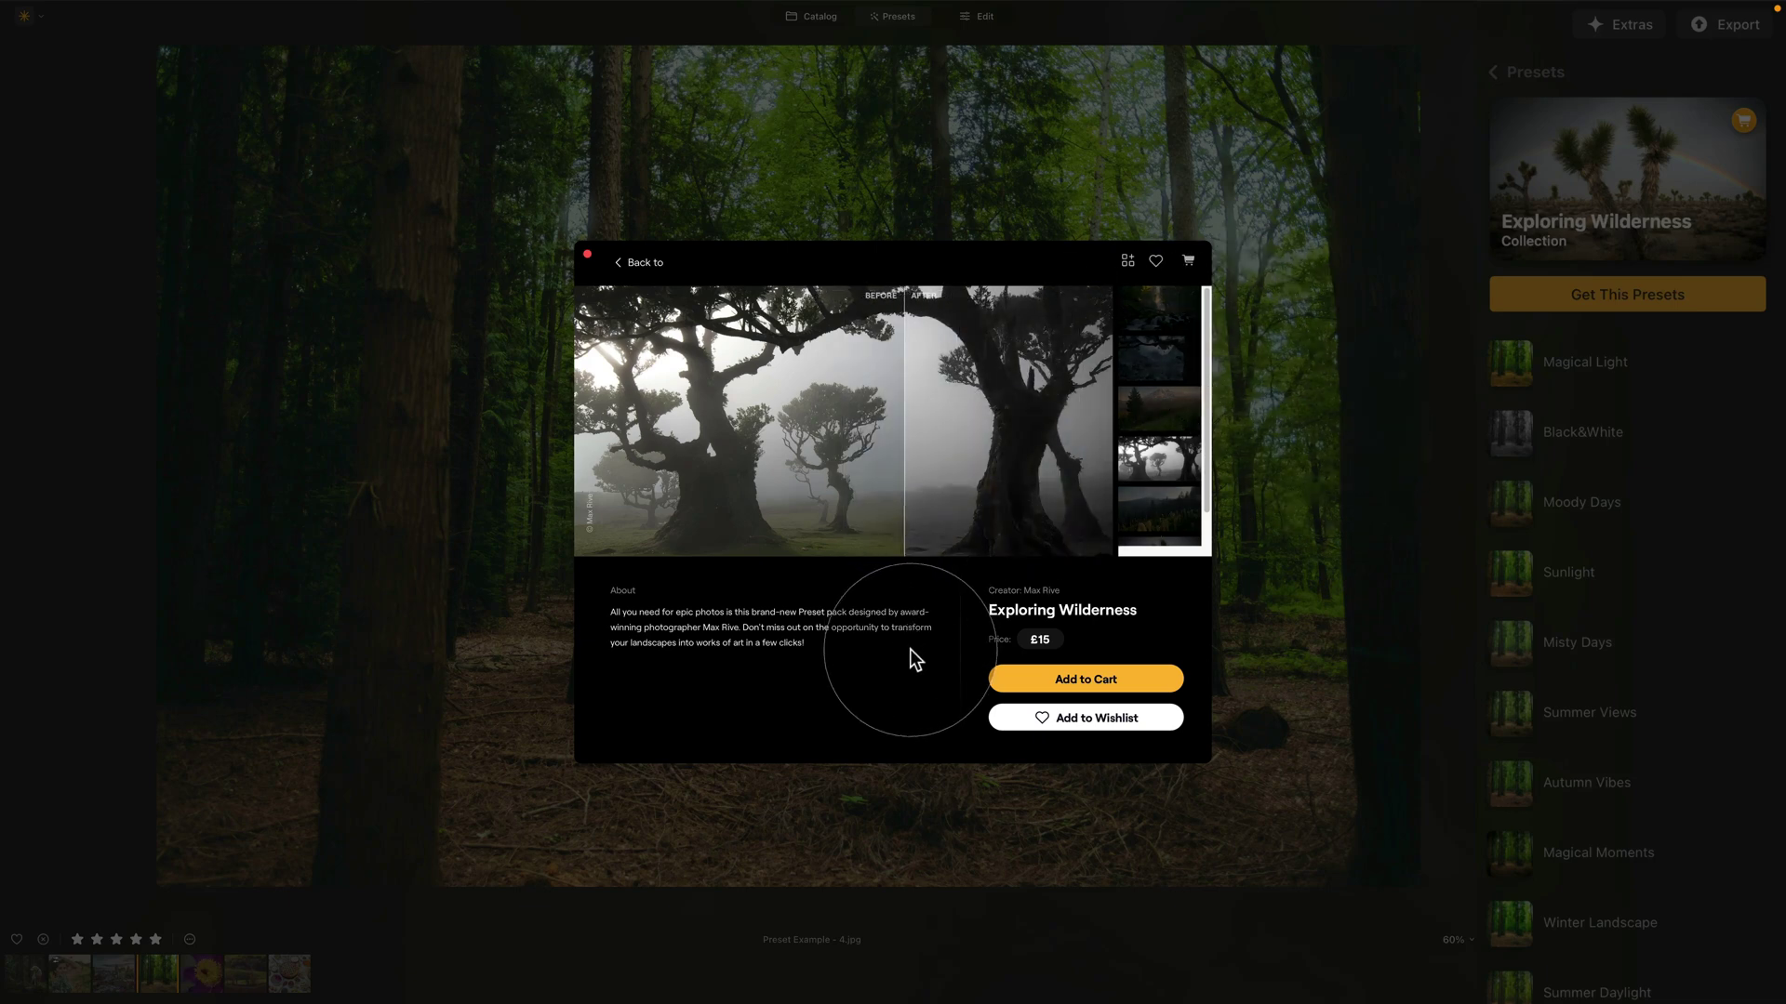
pyautogui.click(588, 257)
pyautogui.click(1491, 70)
pyautogui.click(1592, 493)
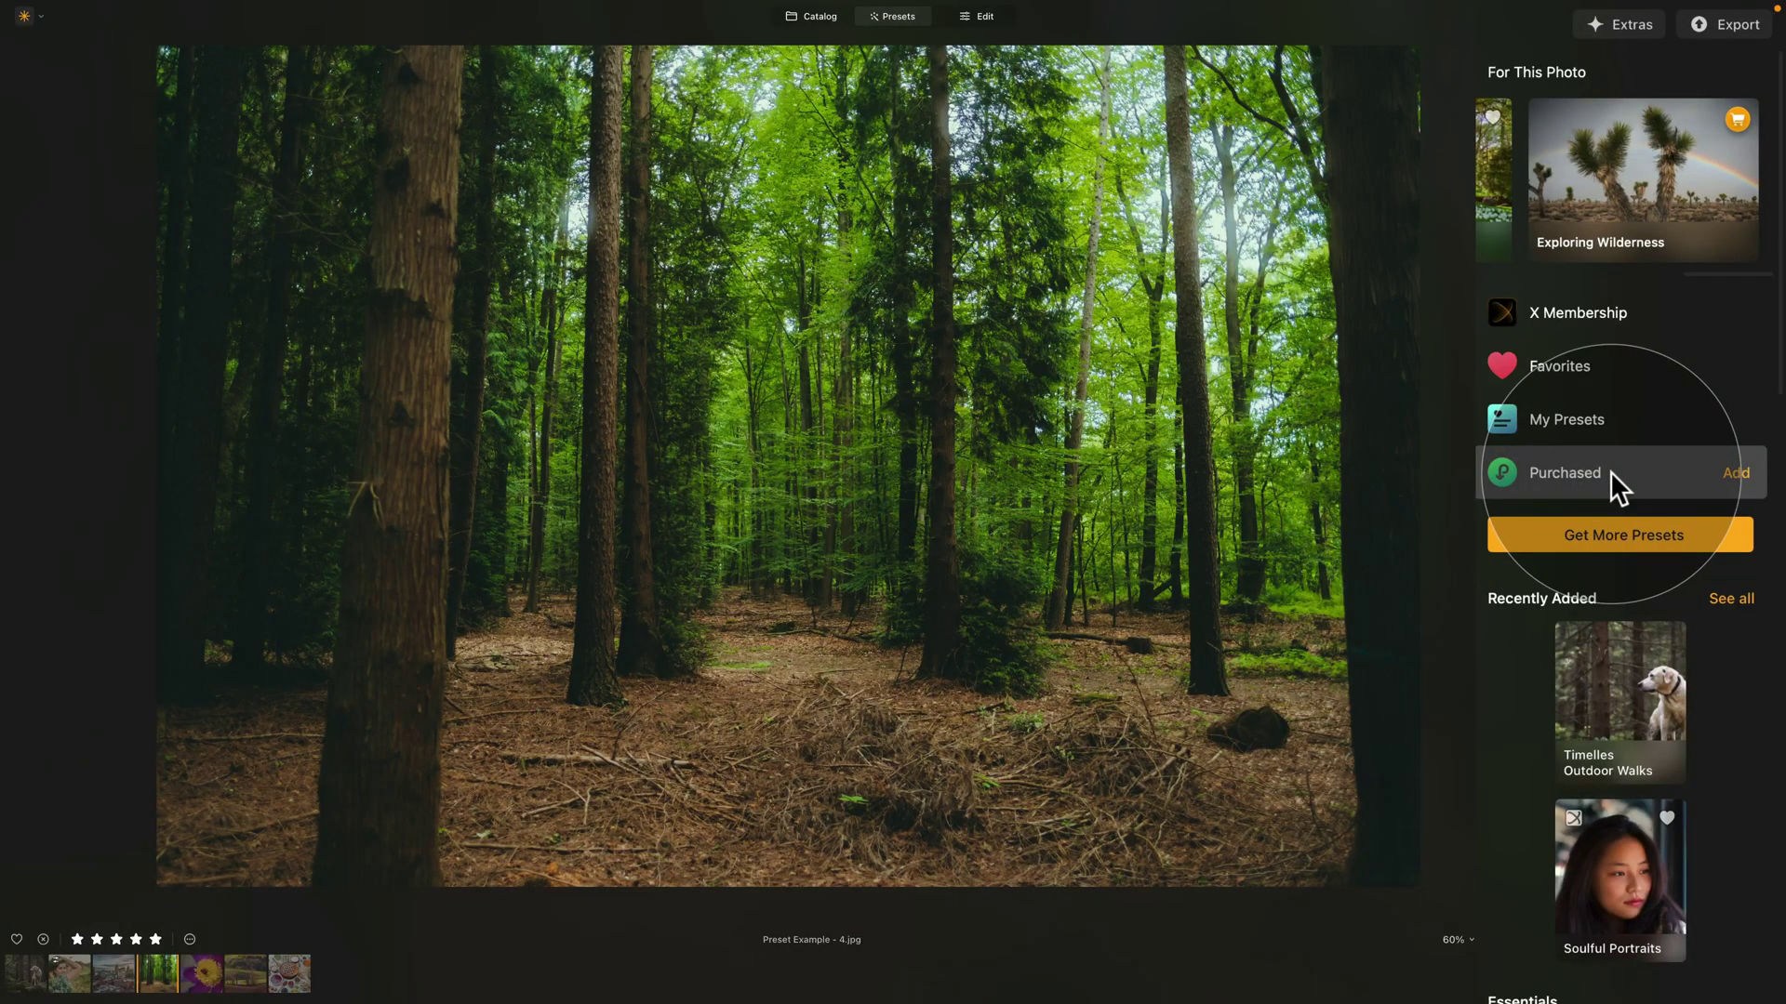
# - Delete the Timelles Outdoor Walks collection from Purchased, confirming the deletion
pyautogui.click(1590, 475)
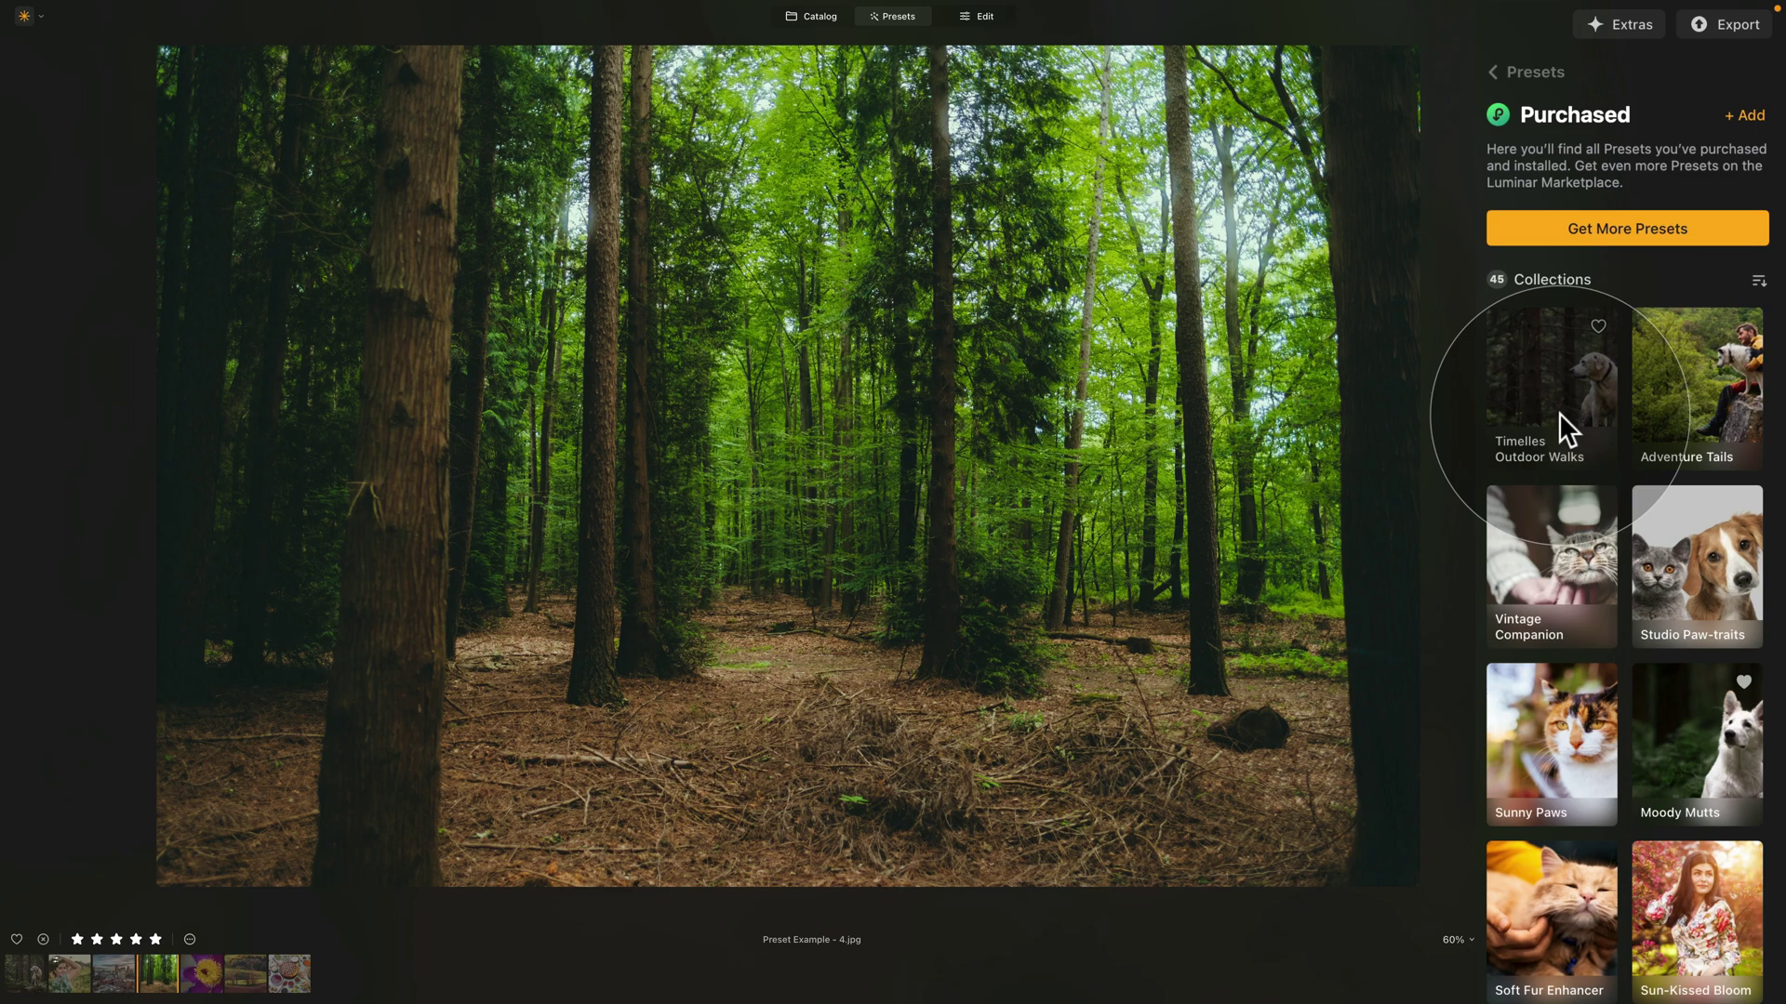
pyautogui.rightClick(1520, 349)
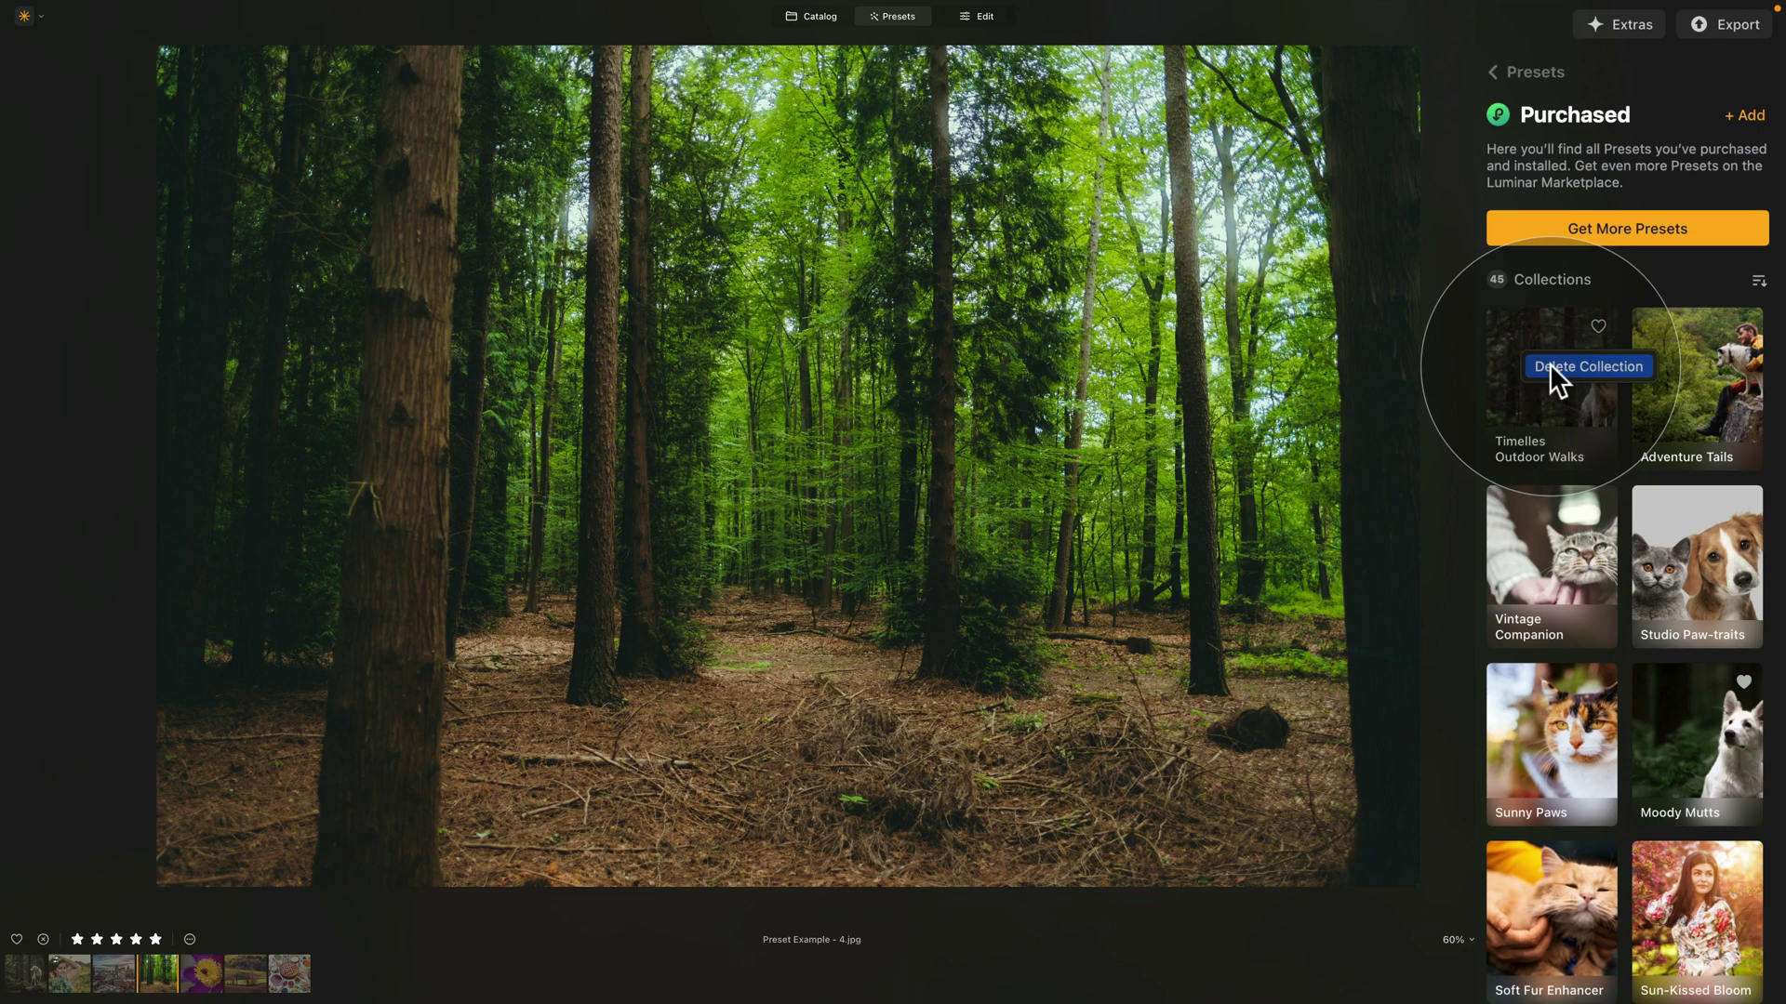
pyautogui.click(1549, 364)
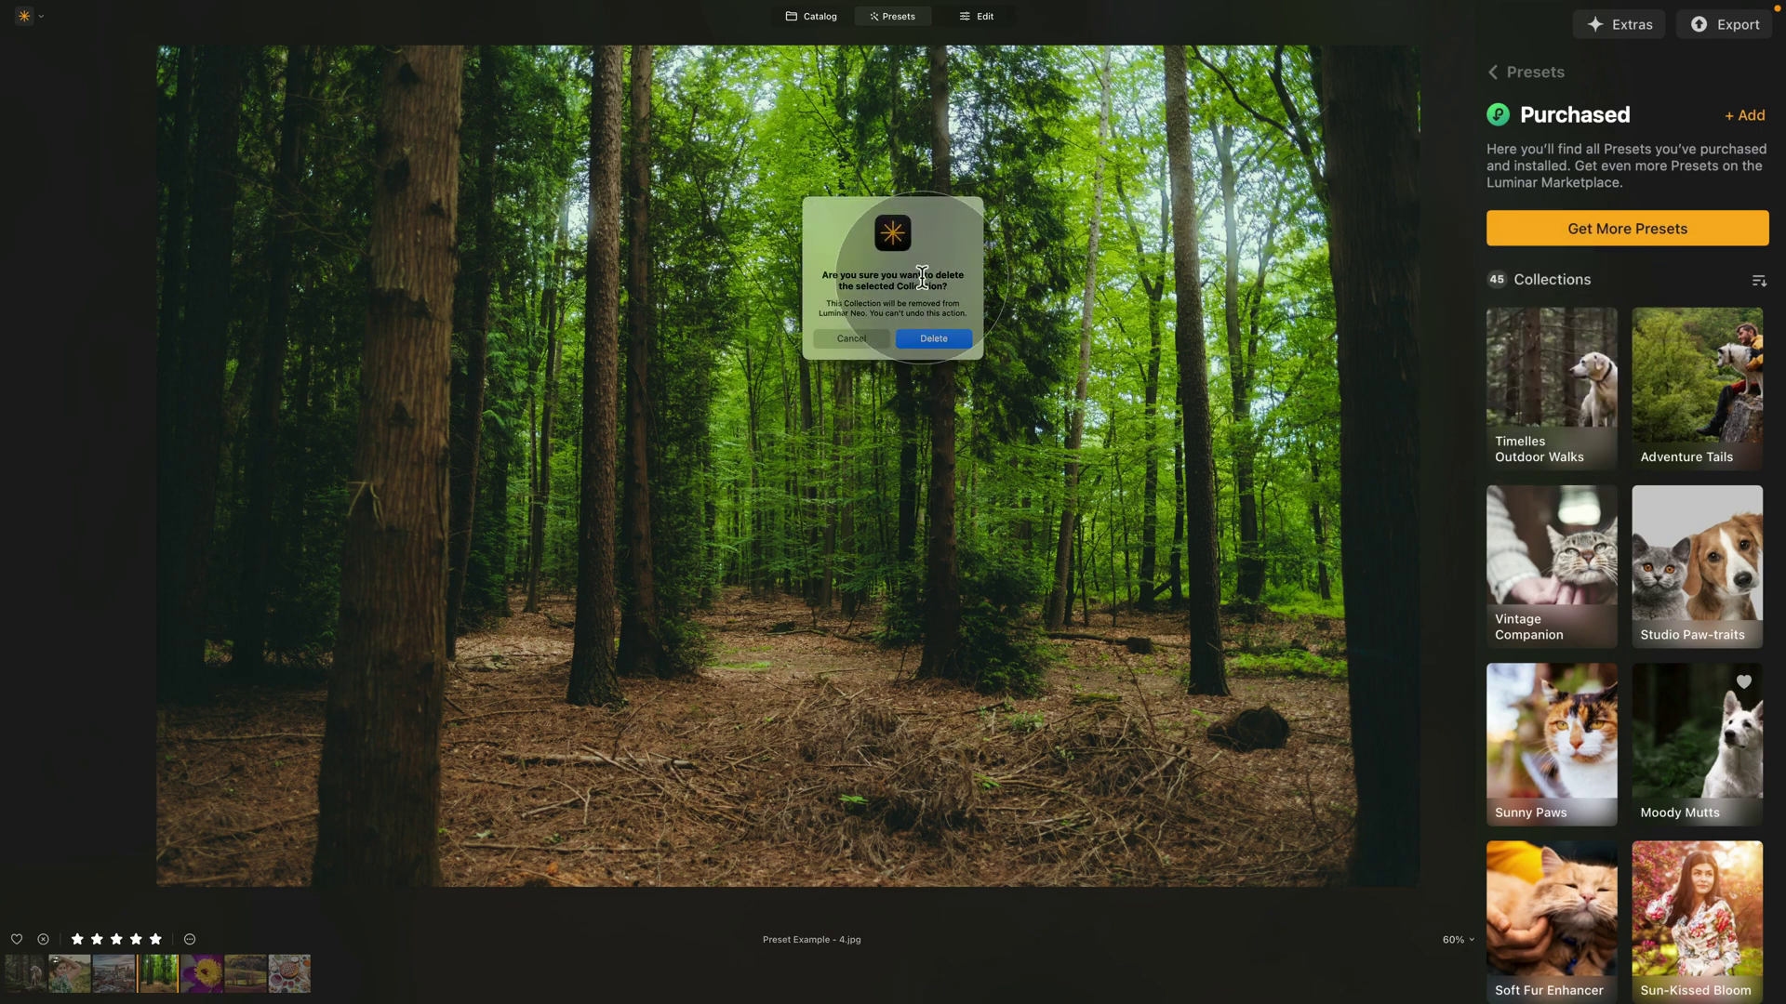
pyautogui.click(934, 338)
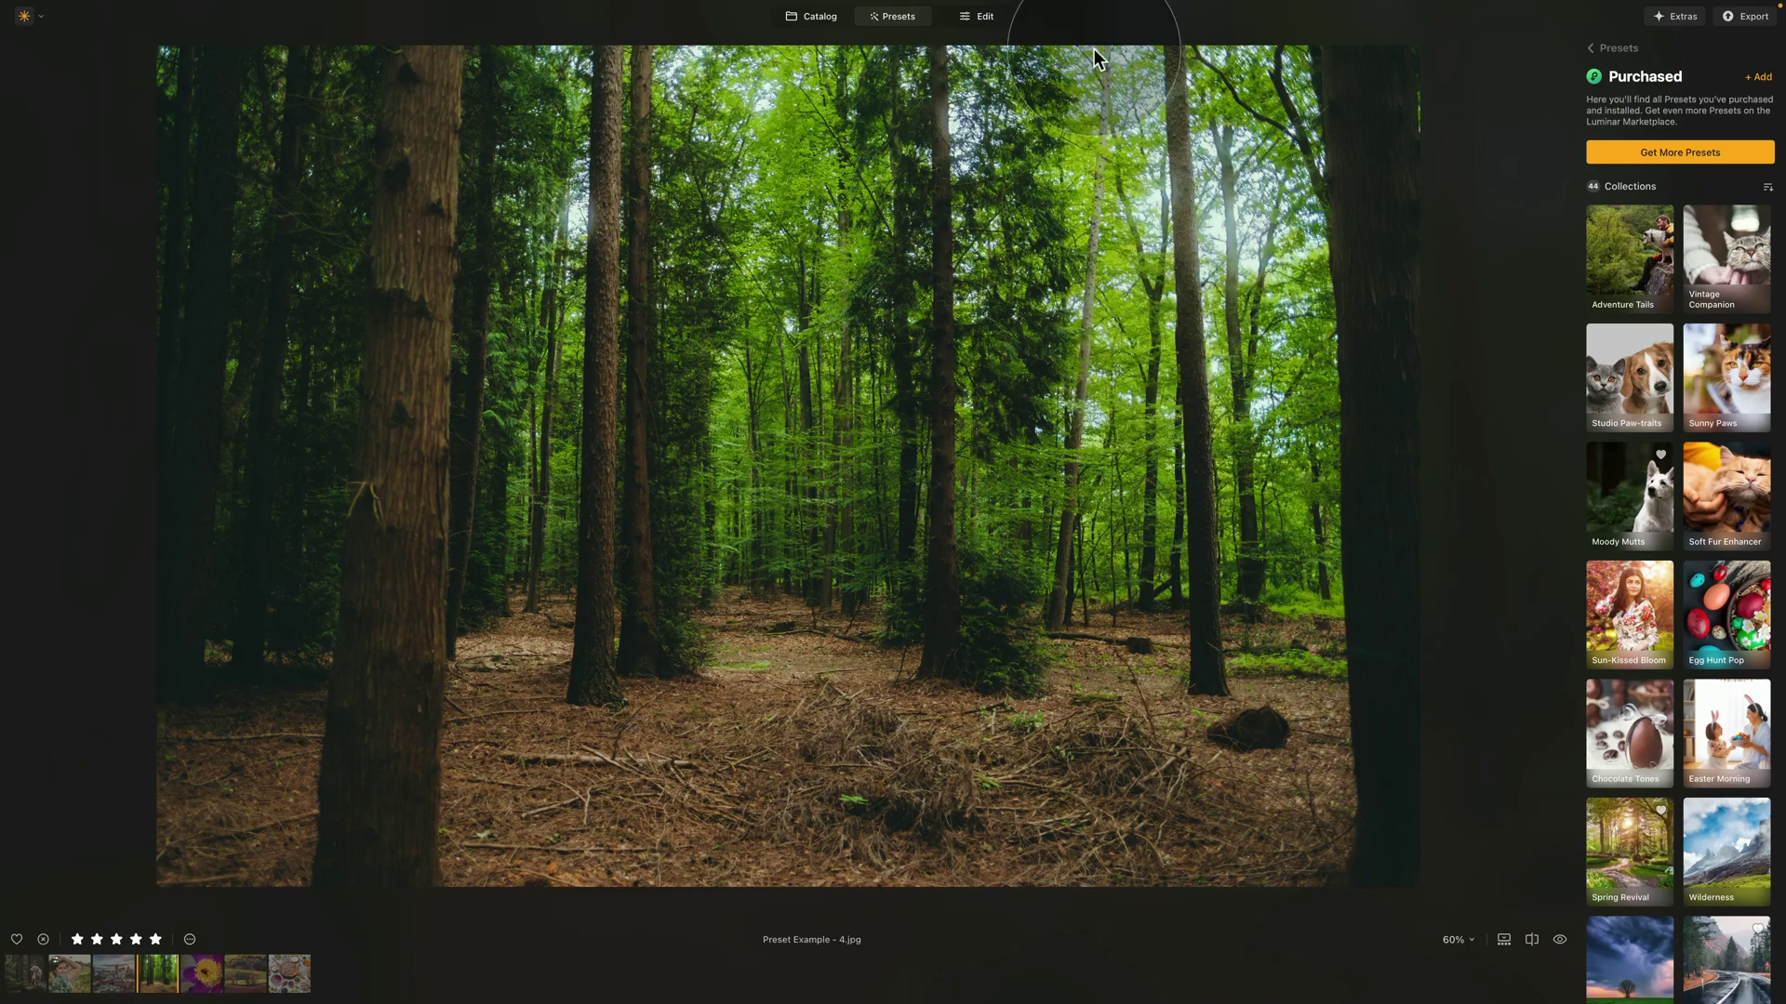
# - Open the forest photo Preset Example - 4.jpg in the Edit view
pyautogui.click(984, 19)
pyautogui.click(828, 19)
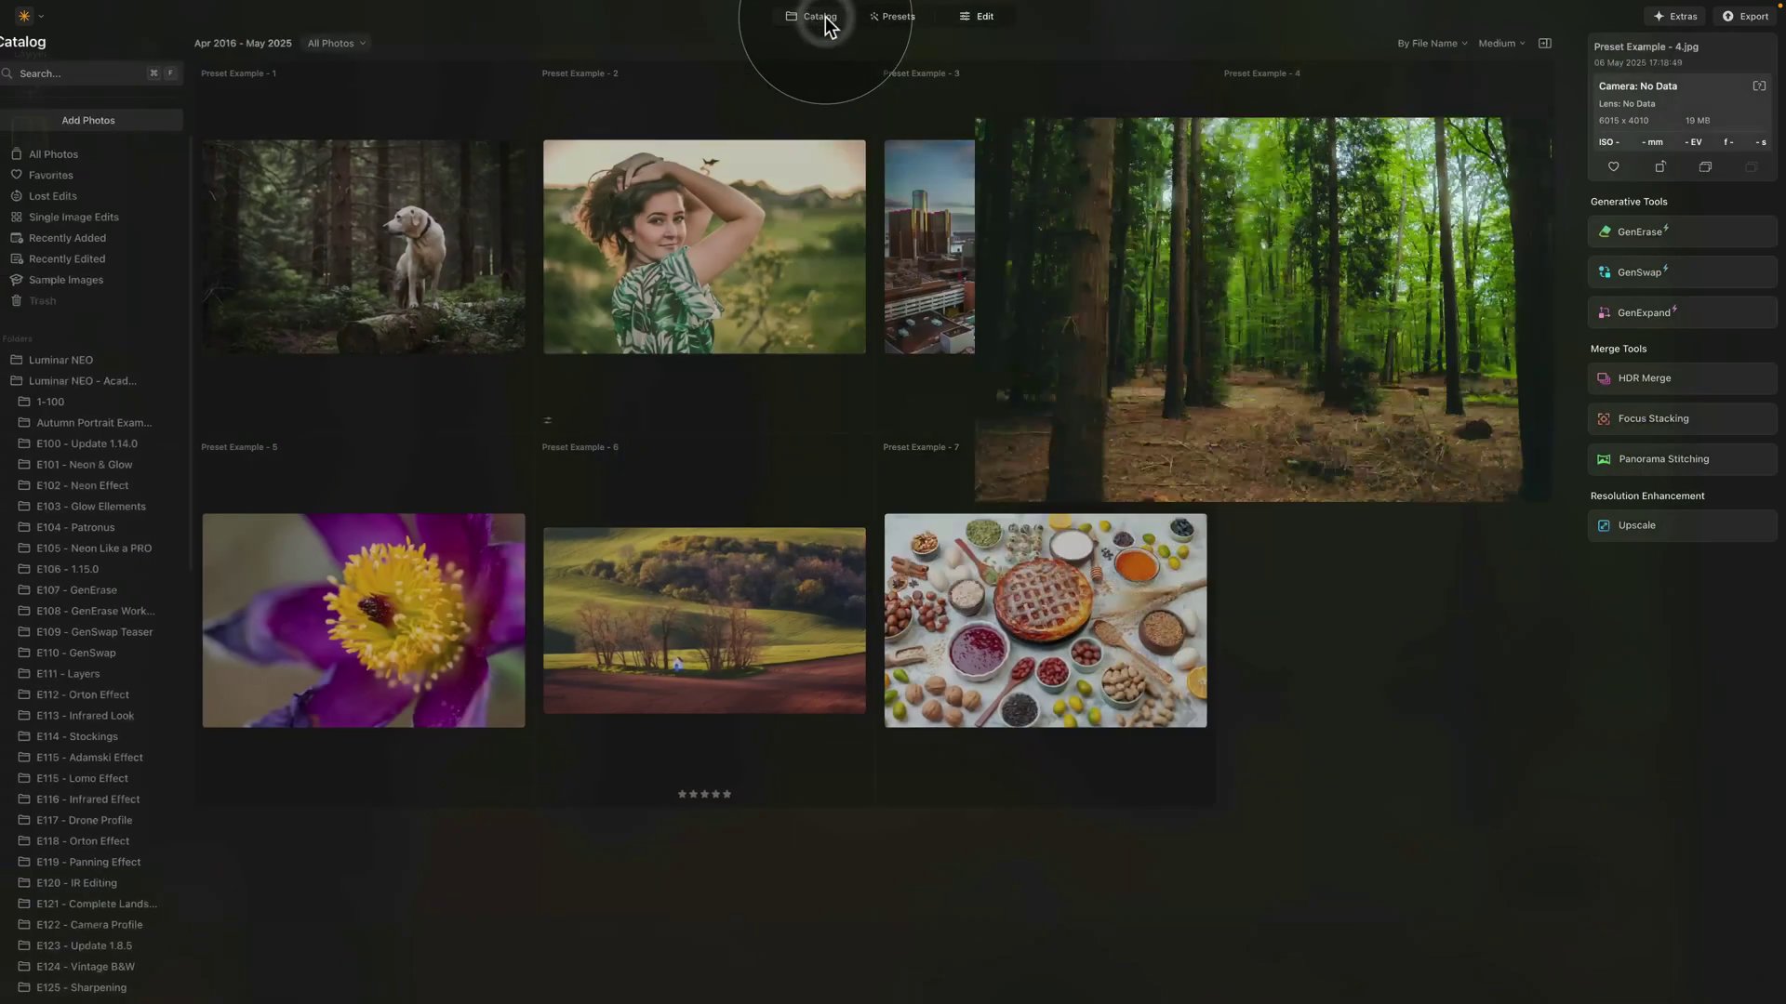
pyautogui.click(983, 17)
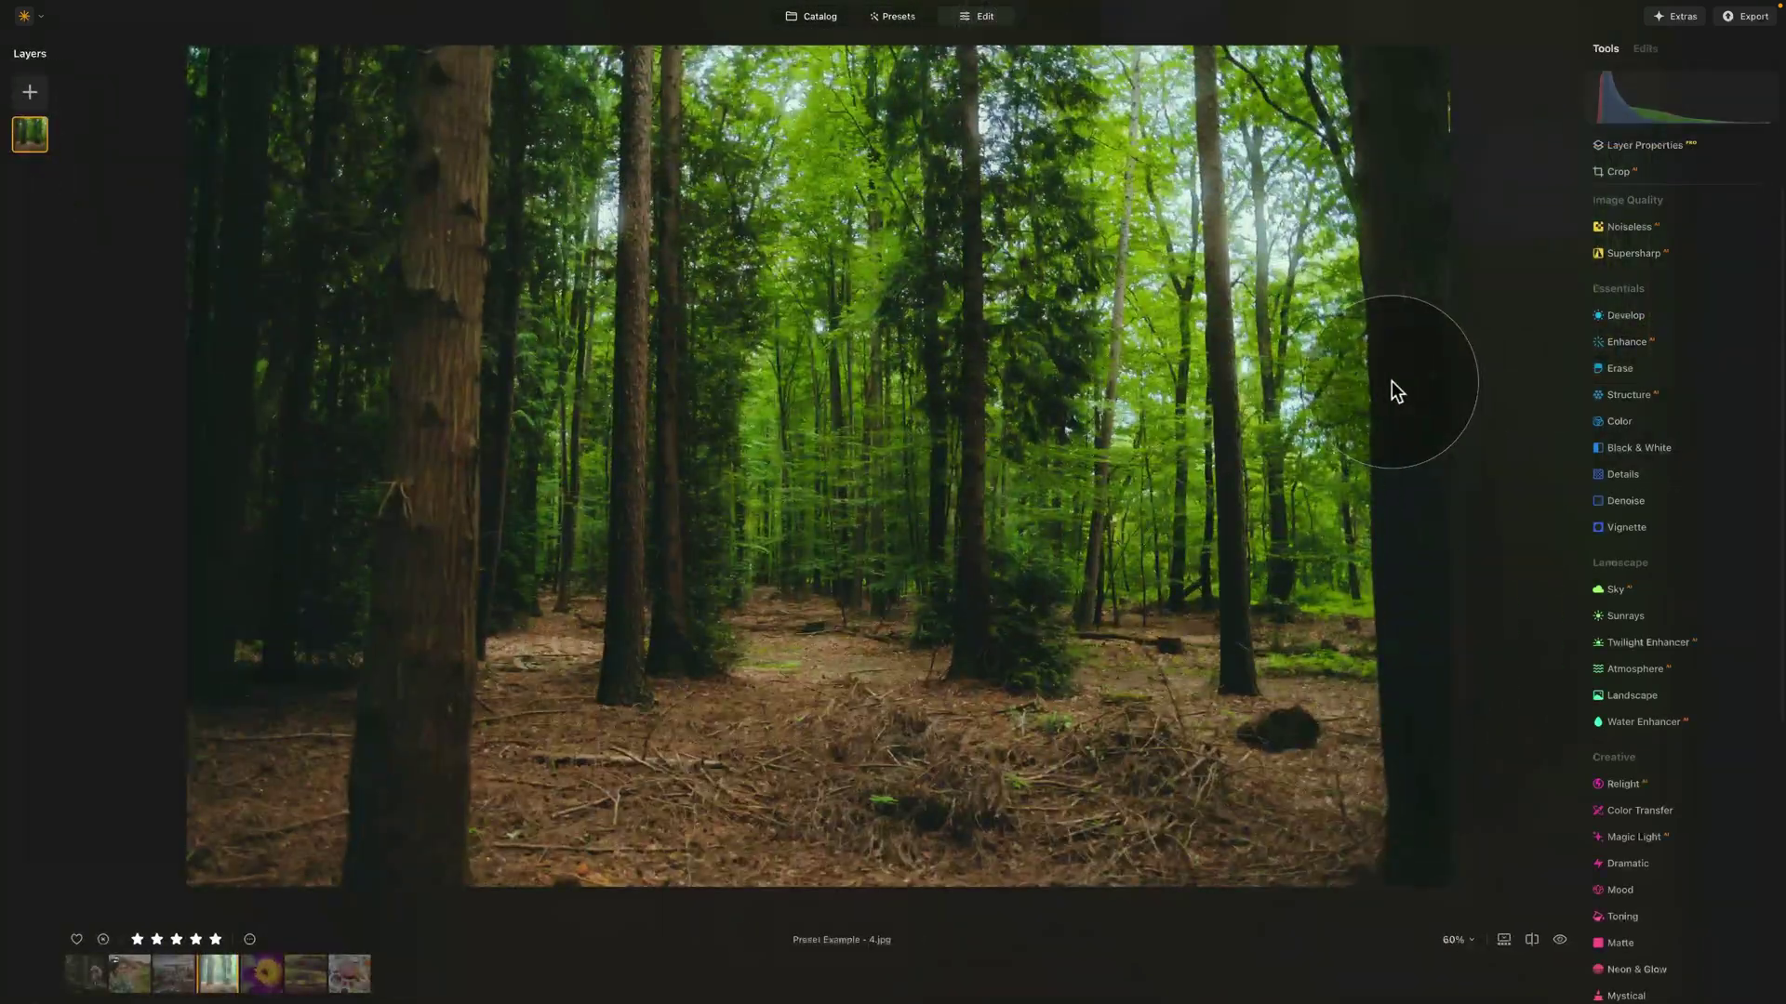